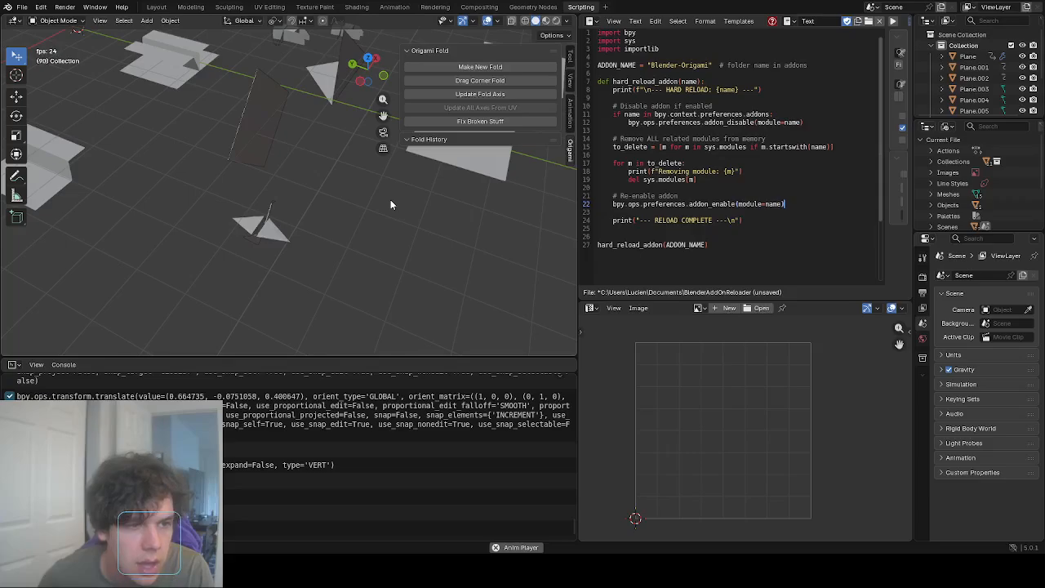
middle_drag(390, 199, 315, 245)
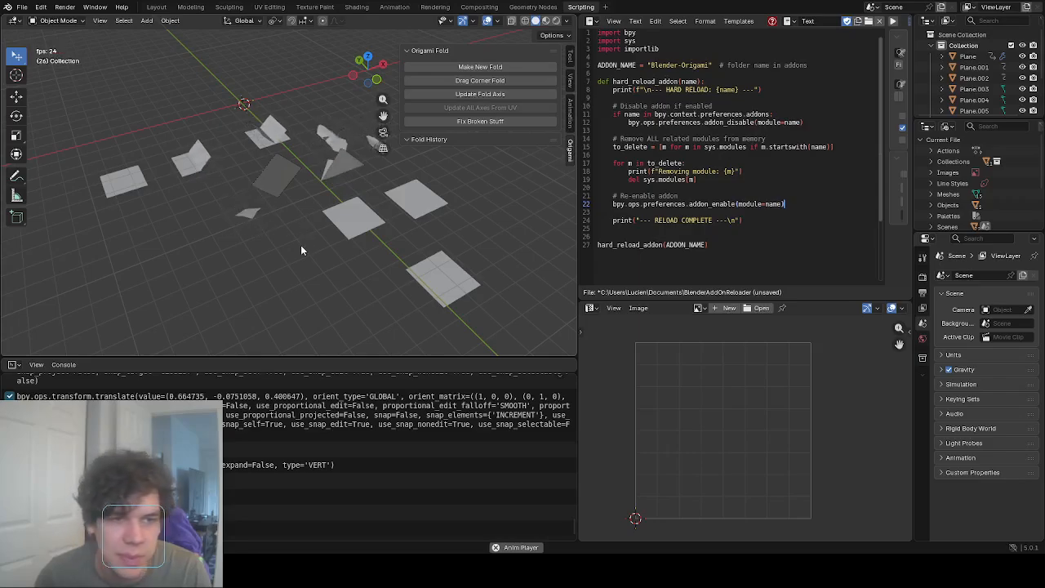
scroll(297, 236, up, 2)
shift+middle_drag(298, 236, 338, 178)
shift+middle_drag(338, 178, 271, 218)
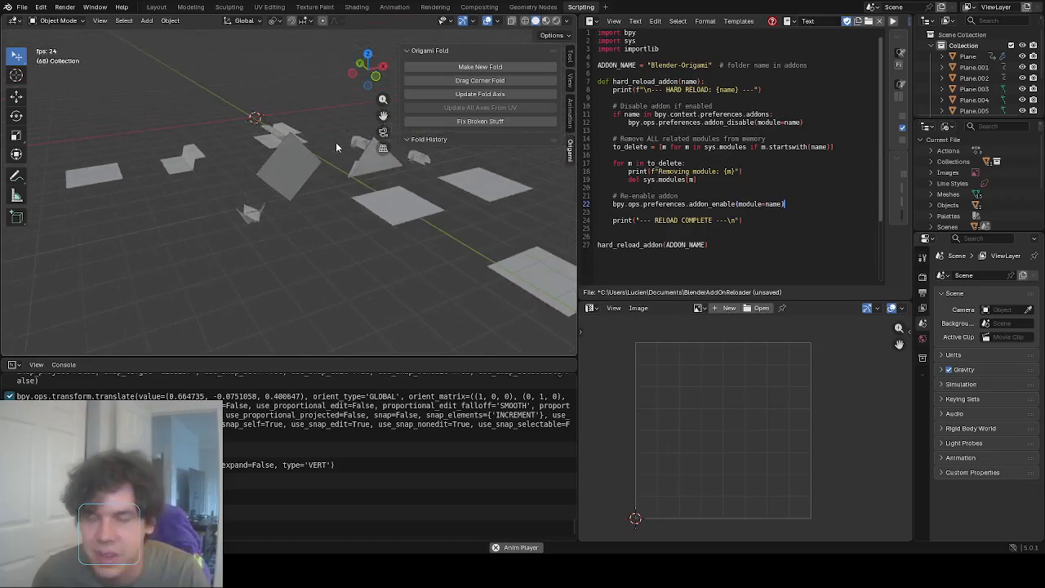
scroll(333, 181, down, 2)
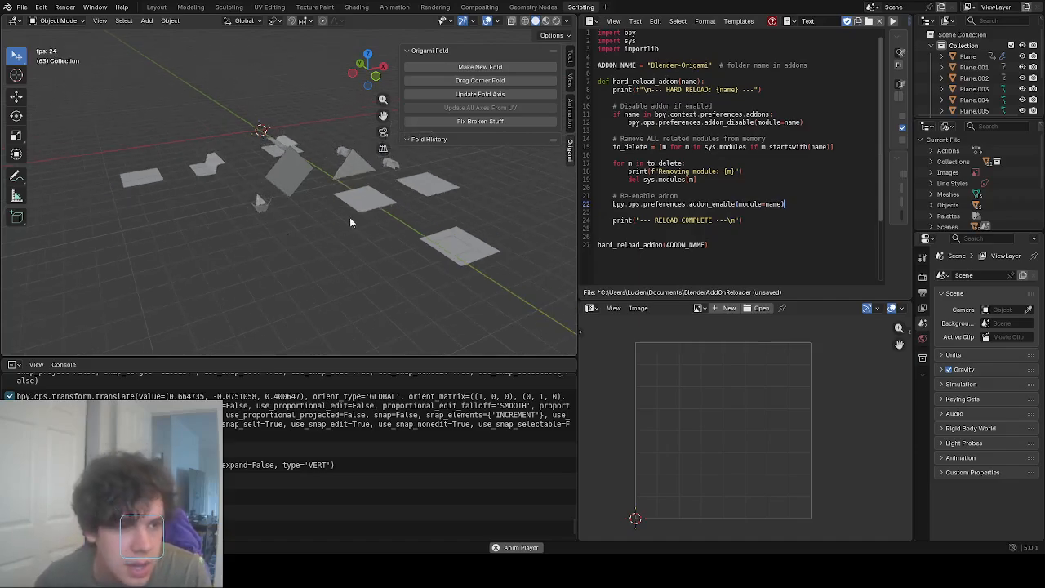
Stop the animation playback and add a 2 m mesh plane to the scene.
middle_drag(350, 218, 264, 247)
scroll(331, 258, up, 2)
key(space)
key(shift+a)
mouse_move(337, 218)
click(381, 217)
scroll(372, 247, down, 3)
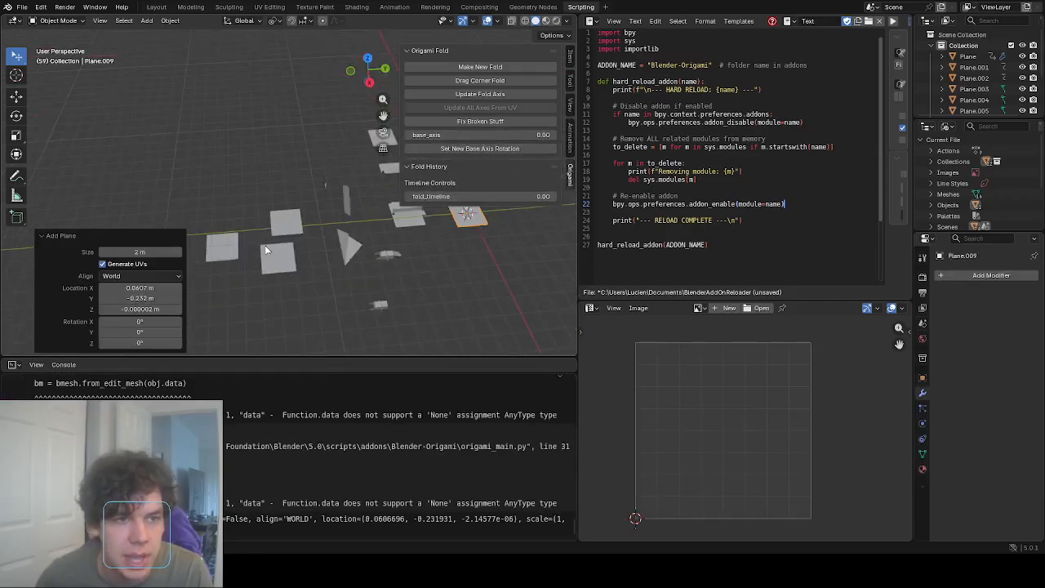
Move the new plane away from the world origin into open space beyond the existing origami models.
key(g)
click(98, 214)
middle_drag(98, 213, 305, 163)
key(g)
click(266, 230)
middle_drag(266, 230, 402, 218)
key(g)
click(341, 205)
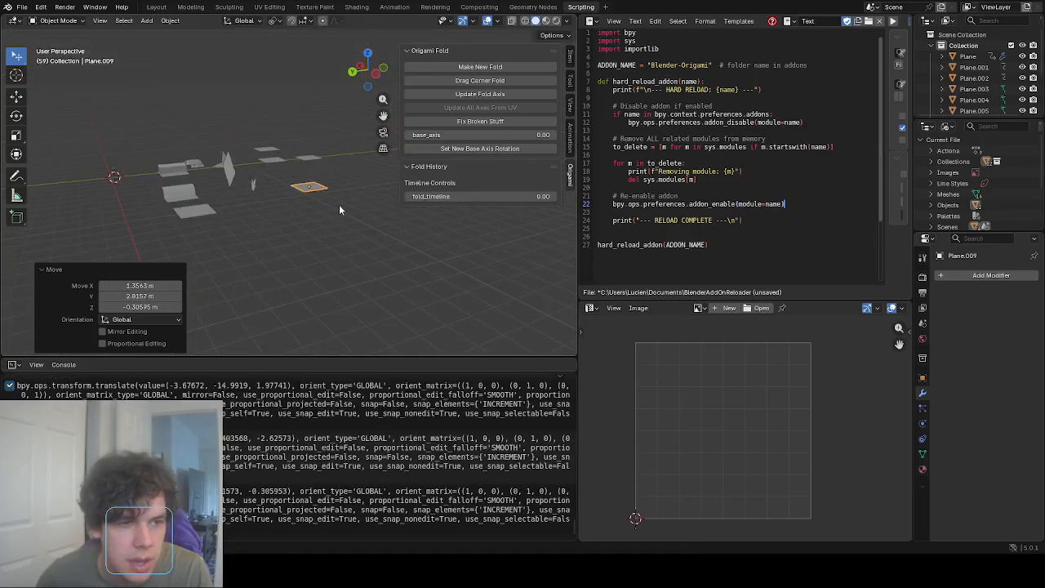
Fine-tune the new plane's placement in front of the crane so it sits clear of the other sheets.
middle_drag(339, 204, 260, 222)
key(Tab)
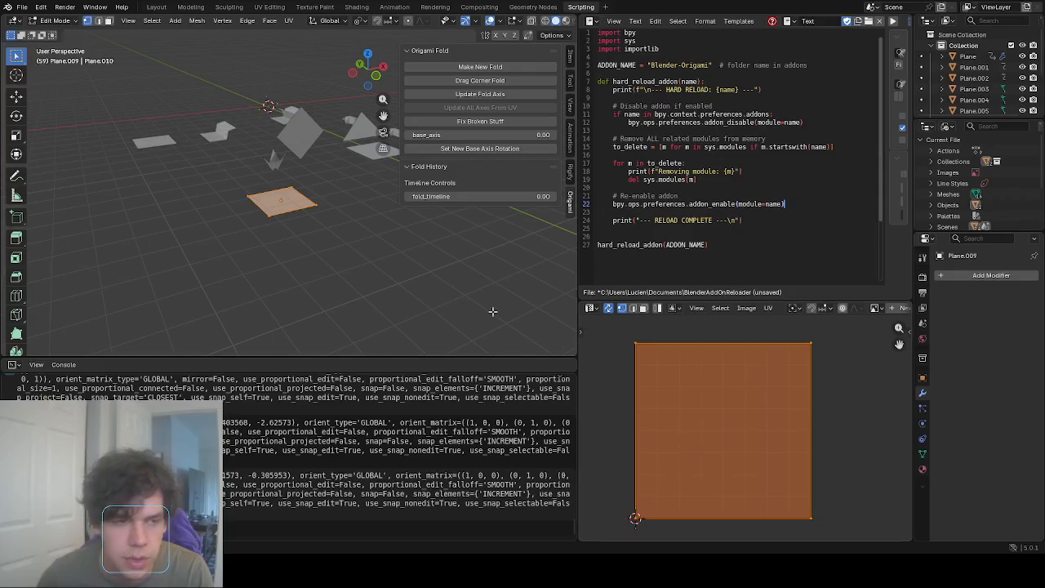
key(Tab)
middle_drag(315, 240, 382, 186)
key(g)
click(379, 109)
middle_drag(339, 125, 397, 226)
scroll(349, 217, down, 4)
key(g)
click(343, 267)
Enter Edit Mode on the plane and select its corner vertices.
key(Tab)
scroll(344, 257, up, 1)
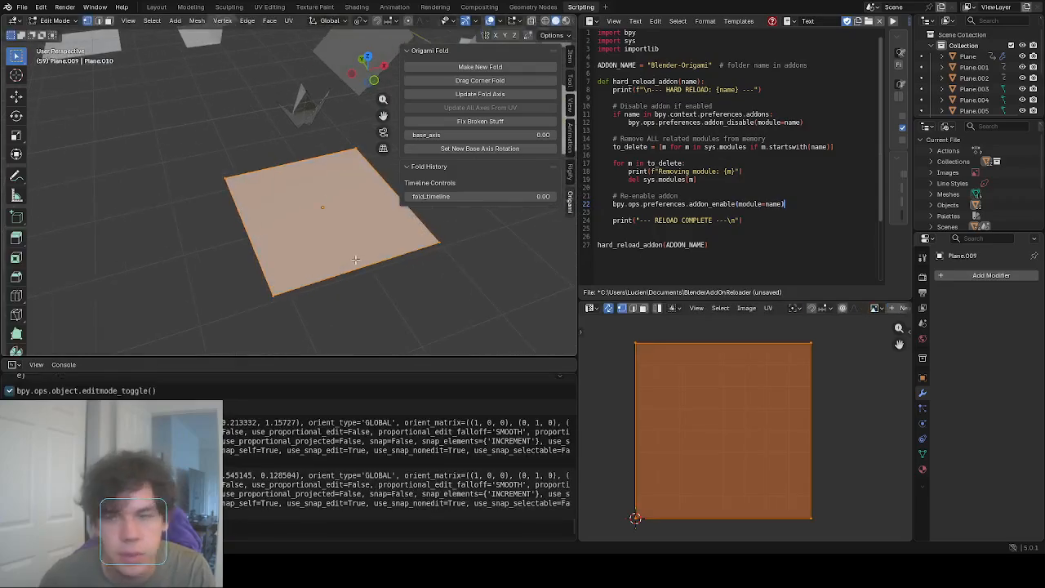
click(275, 295)
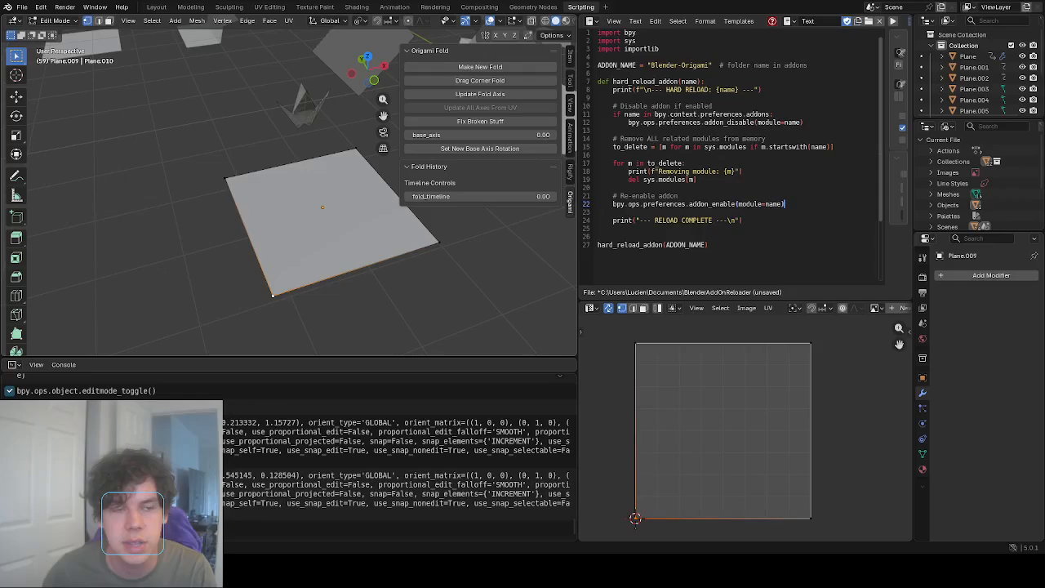
shift+click(356, 149)
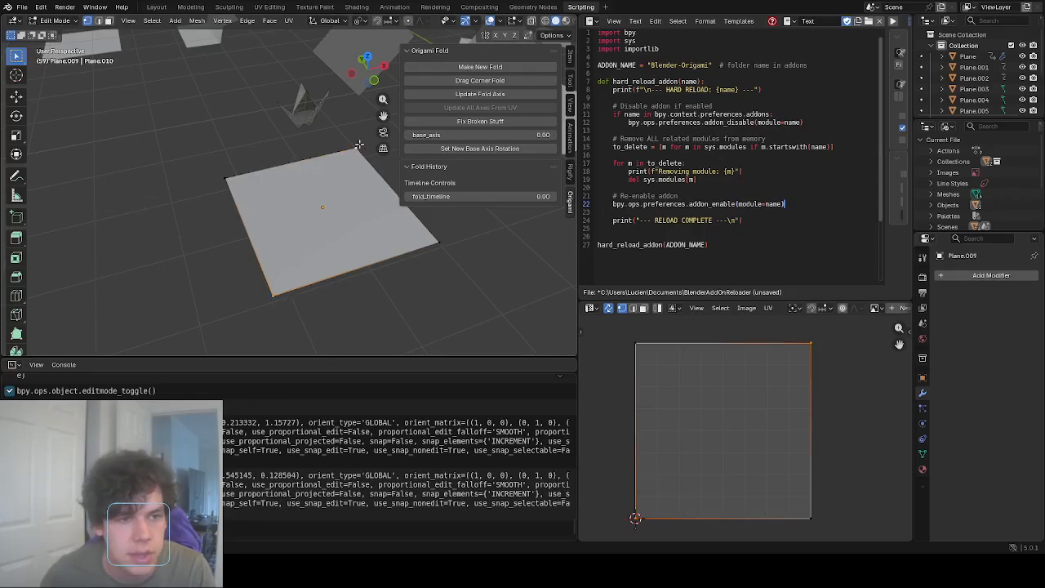
shift+click(439, 243)
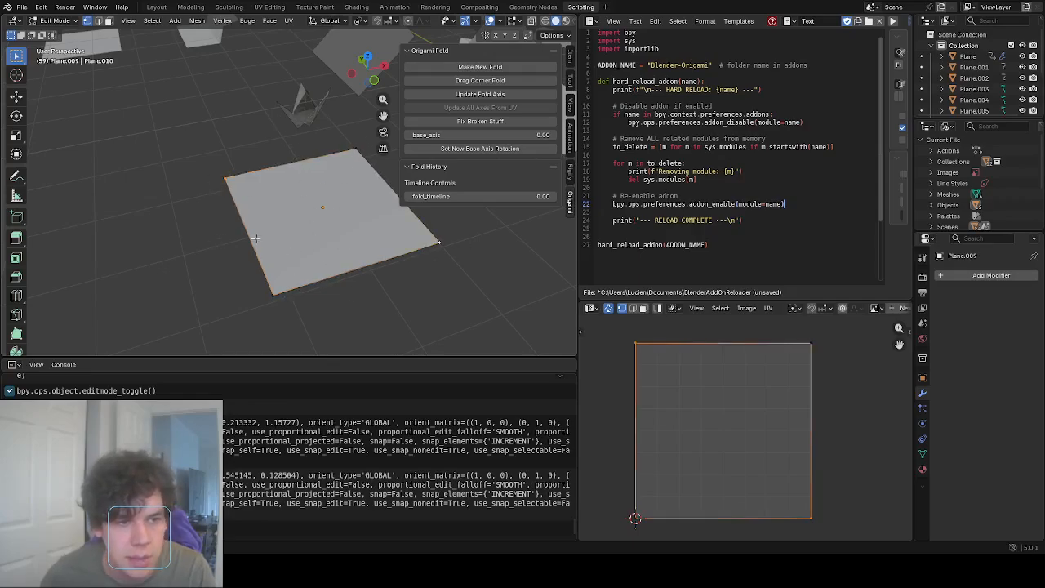
Try edge selection on the plane, return to vertex selection, and select only the plane's far-right corner vertex.
middle_drag(300, 219, 327, 190)
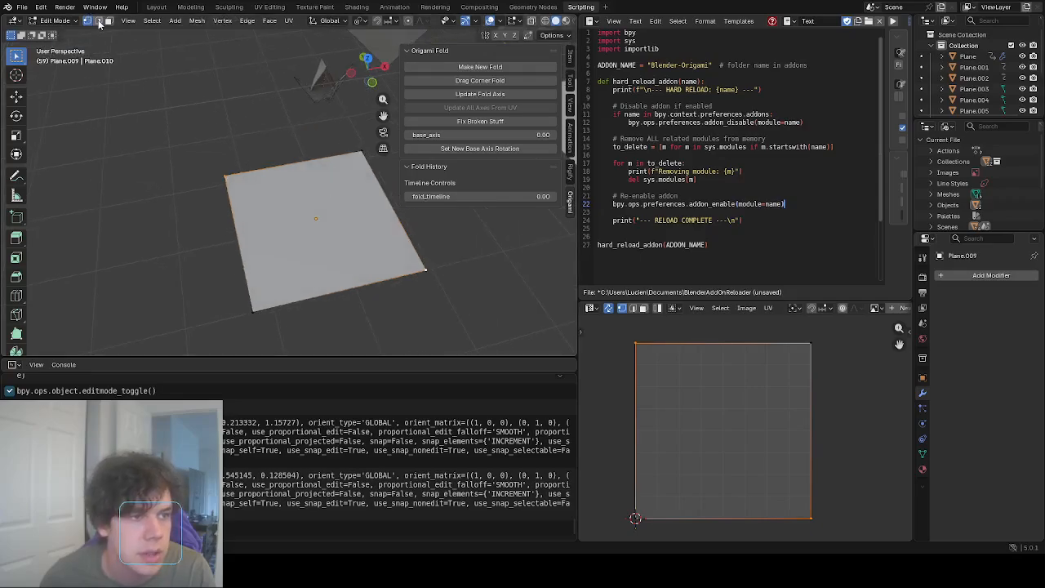
click(98, 21)
click(435, 278)
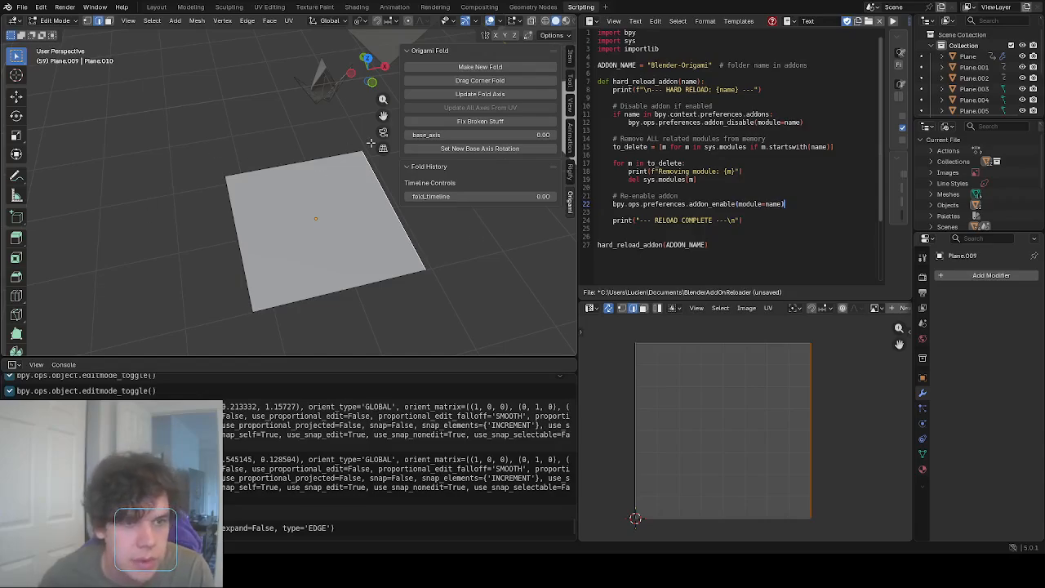
click(88, 21)
click(360, 152)
middle_drag(361, 153, 441, 107)
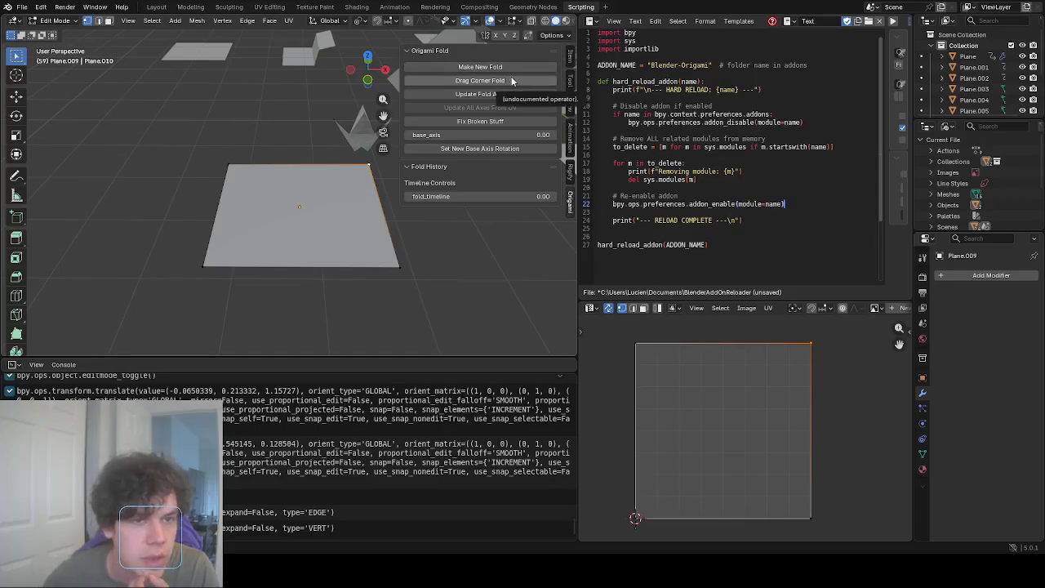
Try Drag Corner Fold from the far-right corner onto the far-left corner, and undo the resulting crease.
click(512, 80)
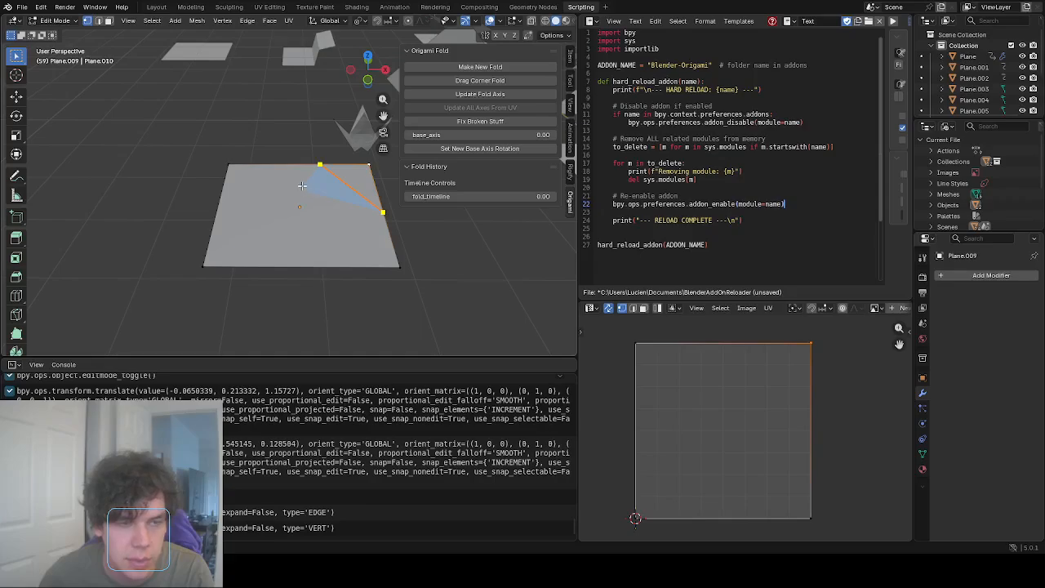
key(Escape)
middle_drag(302, 186, 306, 199)
click(476, 82)
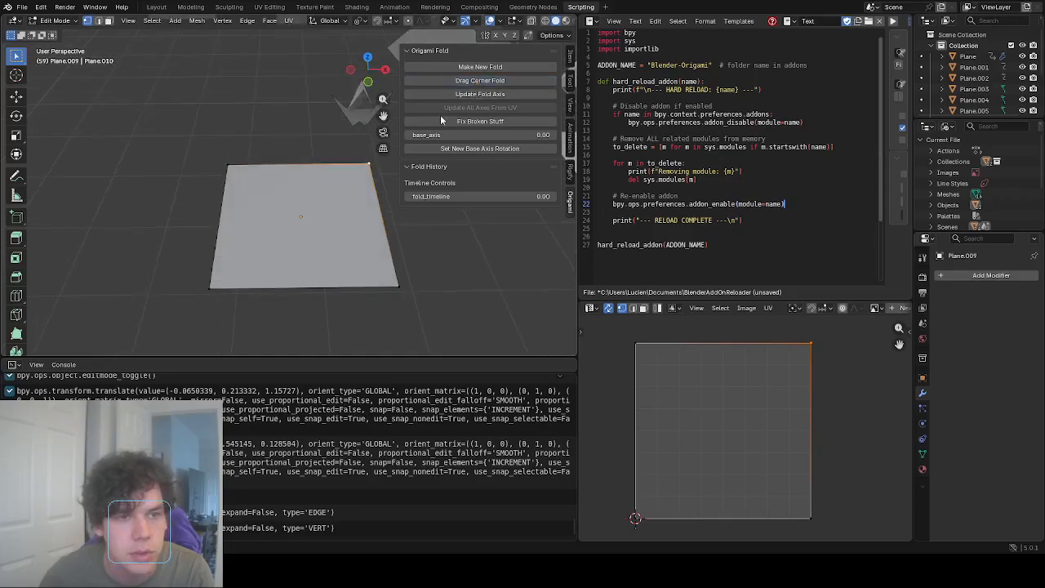
click(229, 169)
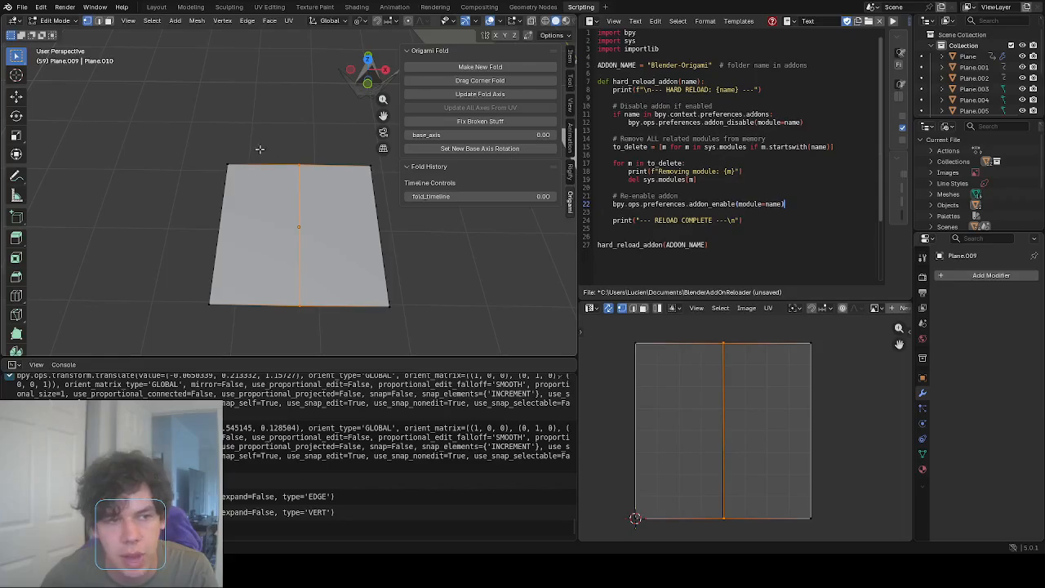
key(ctrl+z)
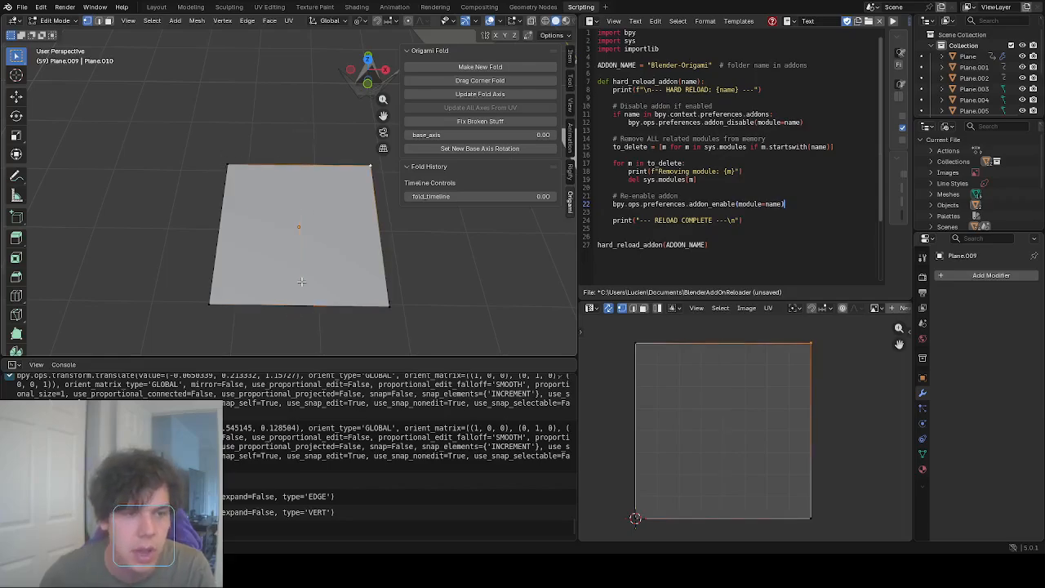
Try Drag Corner Fold once more between the plane's two far corners and discard the result.
scroll(328, 229, up, 1)
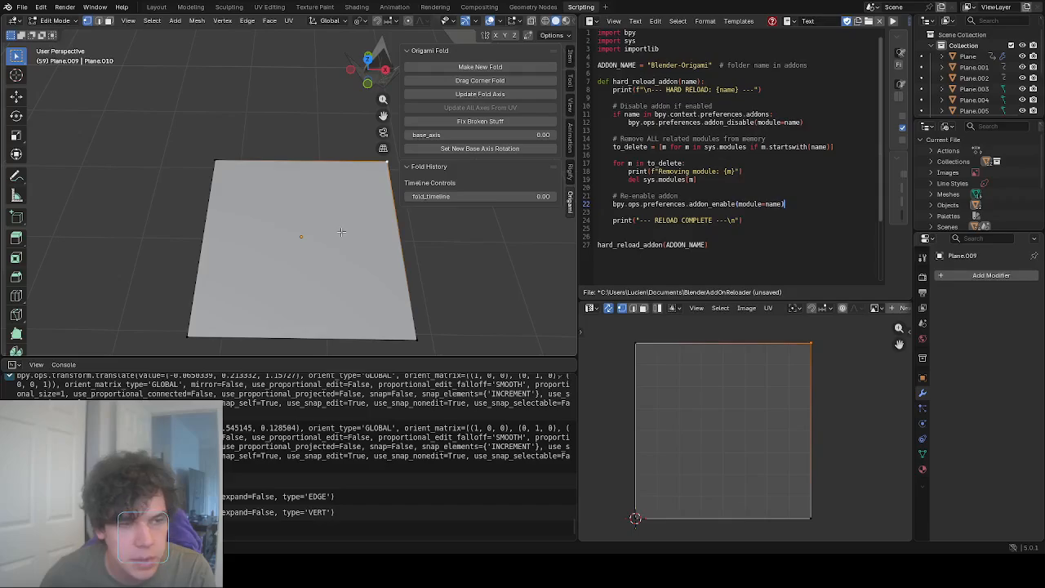
middle_drag(342, 232, 362, 194)
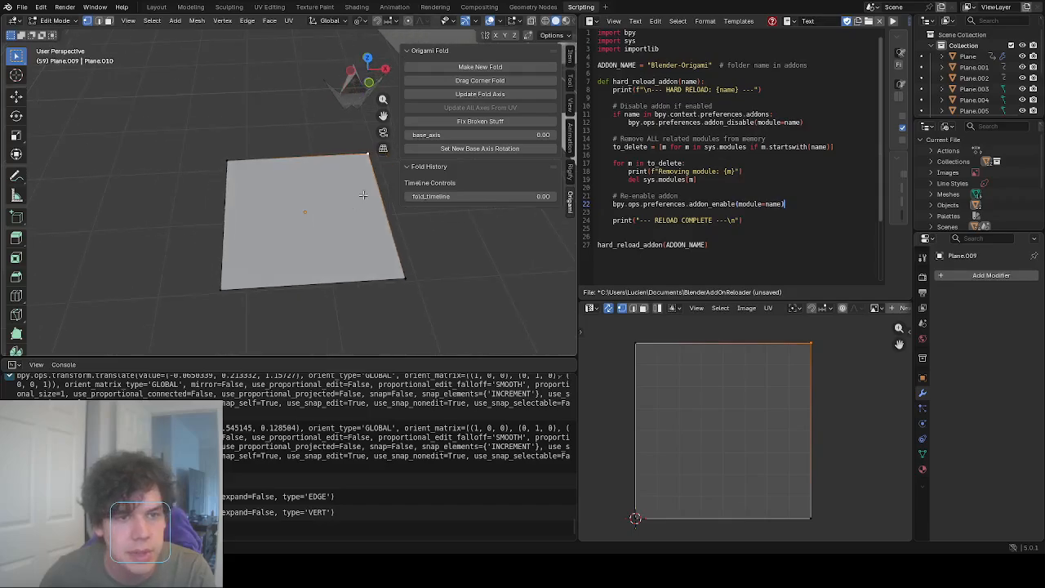
click(500, 80)
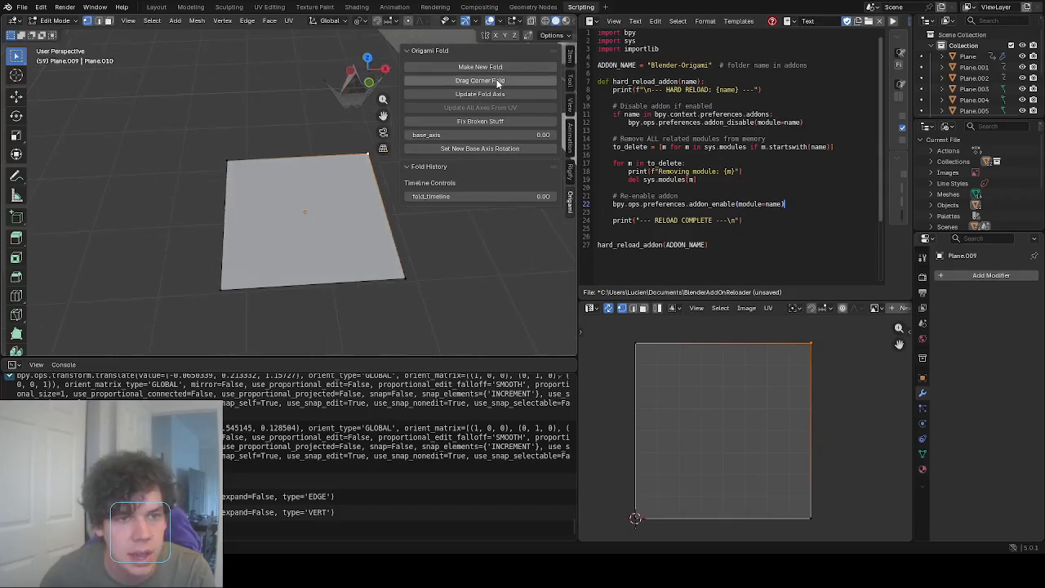
click(233, 158)
middle_drag(276, 152, 282, 163)
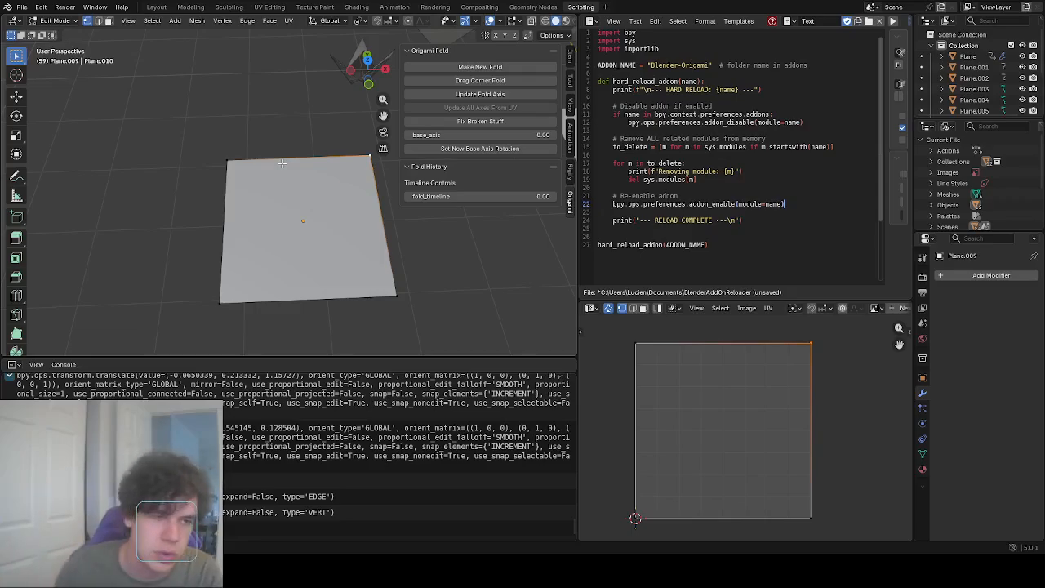
Add two centered loop cuts across the plane, one in each direction, dividing it into four equal squares.
key(ctrl+r)
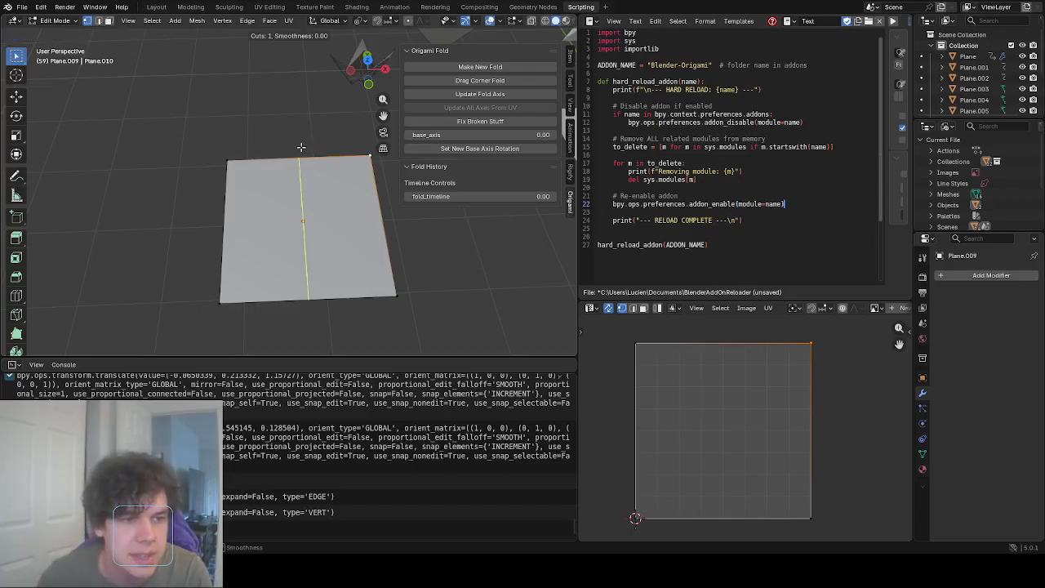
click(301, 147)
right_click(346, 144)
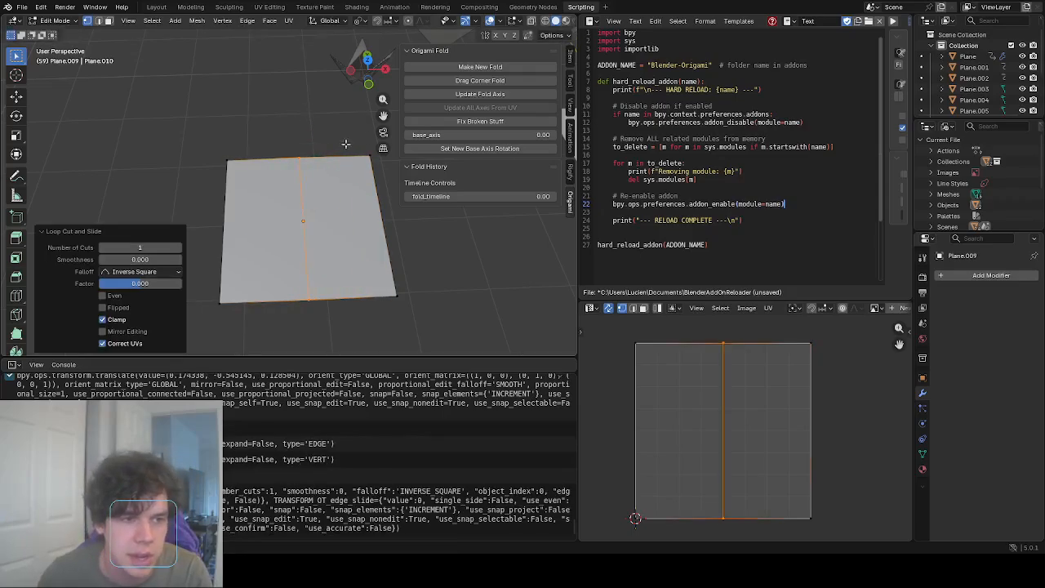
key(ctrl+r)
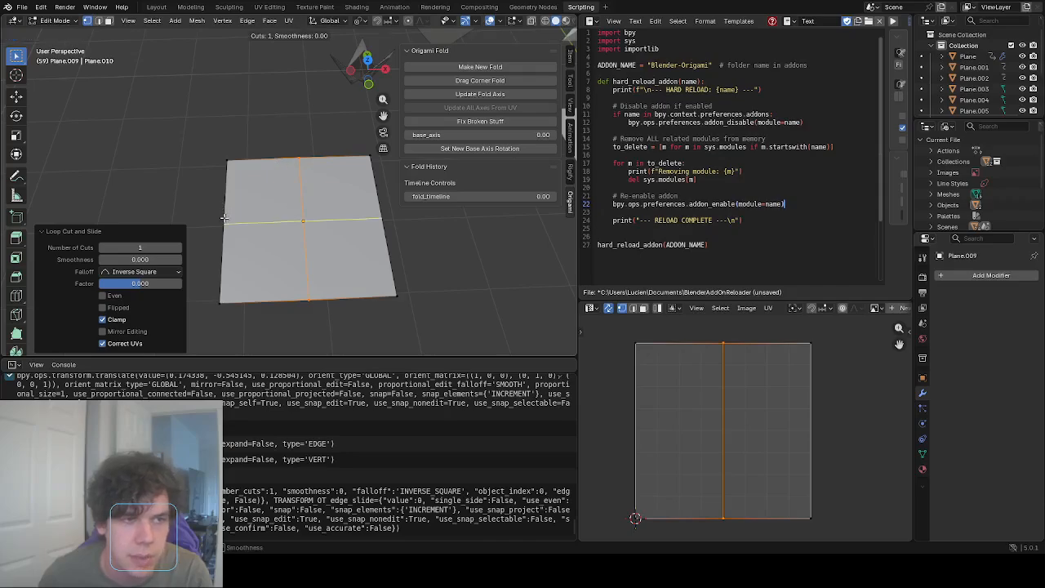
click(224, 218)
right_click(219, 208)
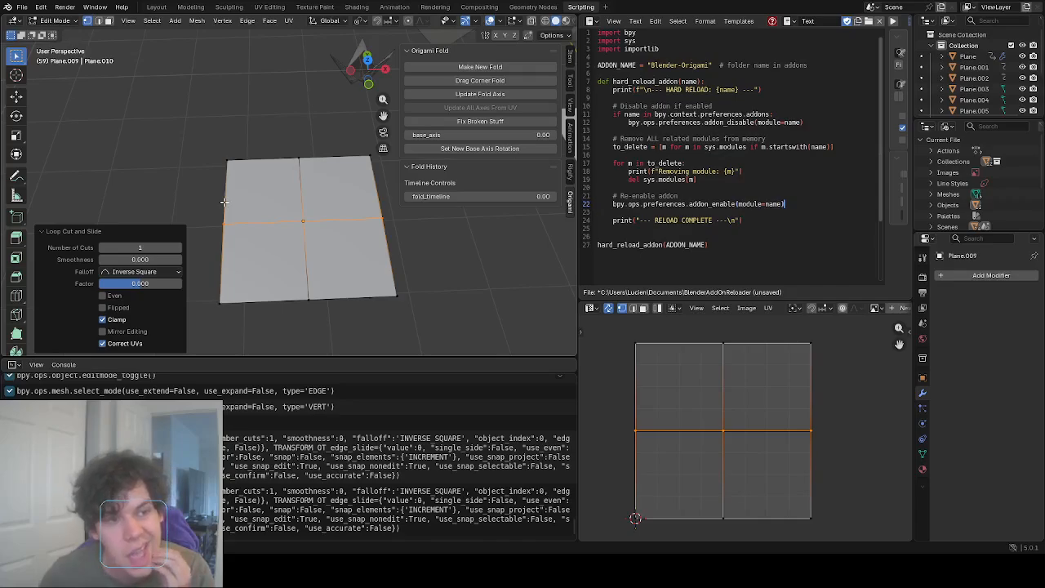
click(226, 160)
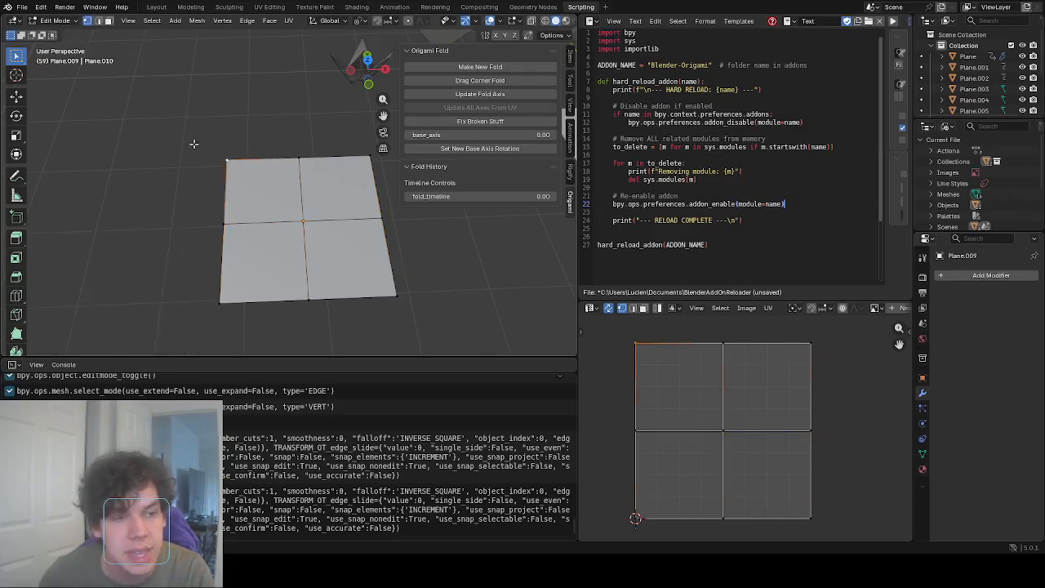
middle_drag(193, 143, 413, 281)
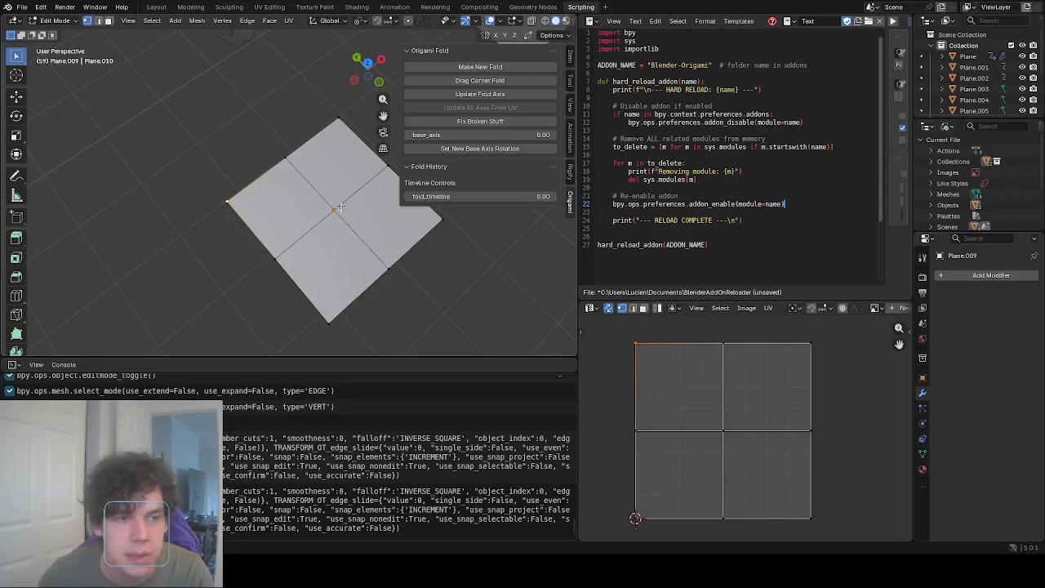
shift+middle_drag(338, 209, 303, 209)
key(ctrl+r)
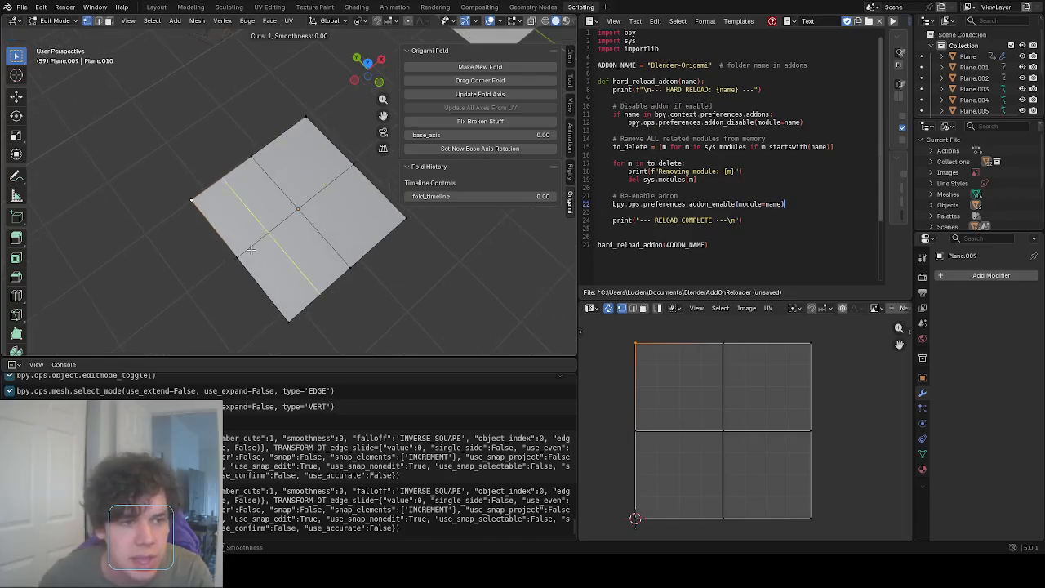
key(Escape)
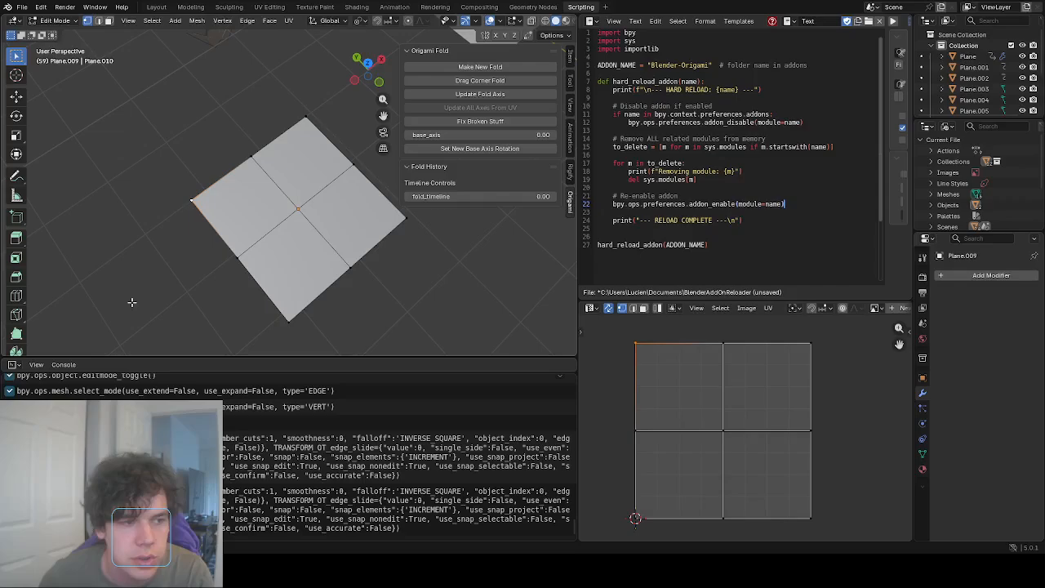
Knife-cut a diagonal through the plane's center from the selected corner to the opposite corner.
click(16, 315)
click(192, 200)
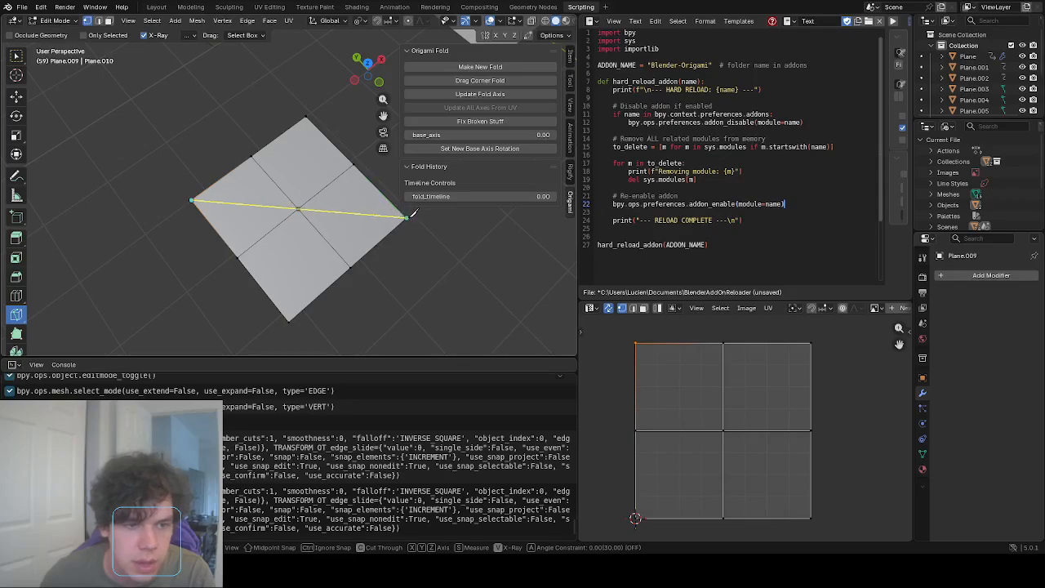
click(408, 215)
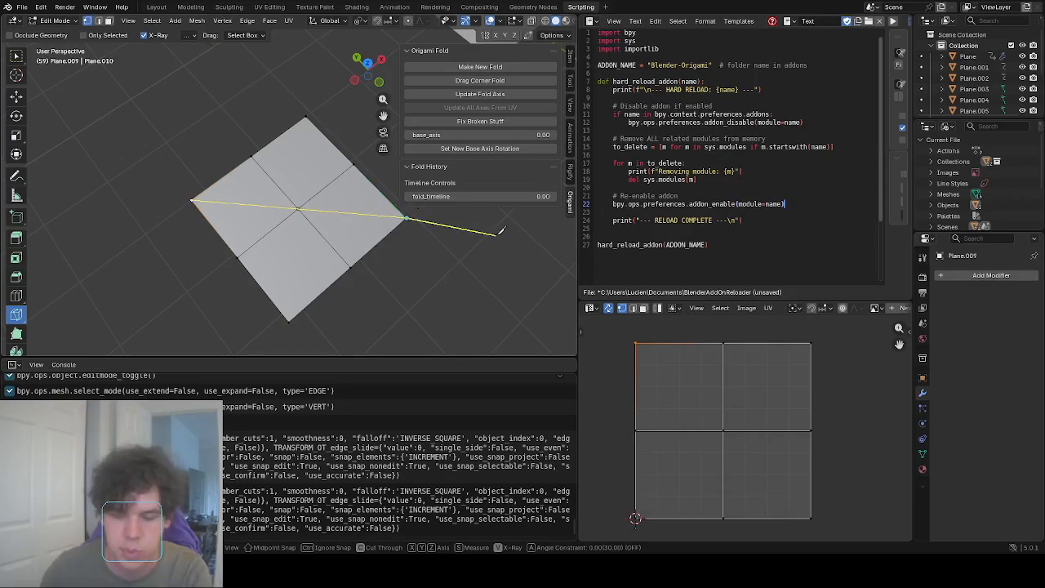
key(Return)
right_click(447, 252)
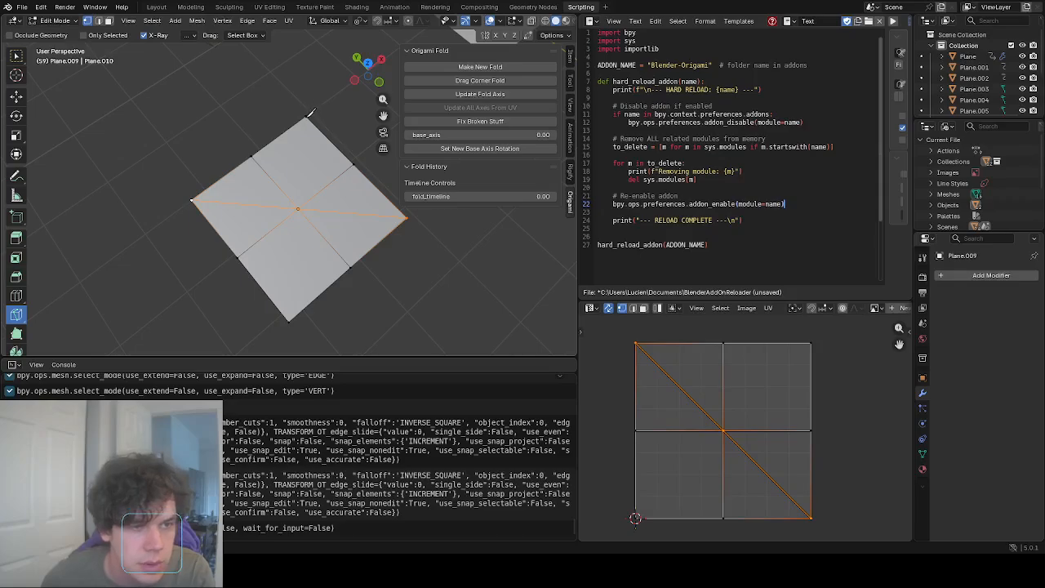
Knife-cut the second diagonal between the remaining two corners, and return to the selection tool with one corner vertex selected.
click(307, 115)
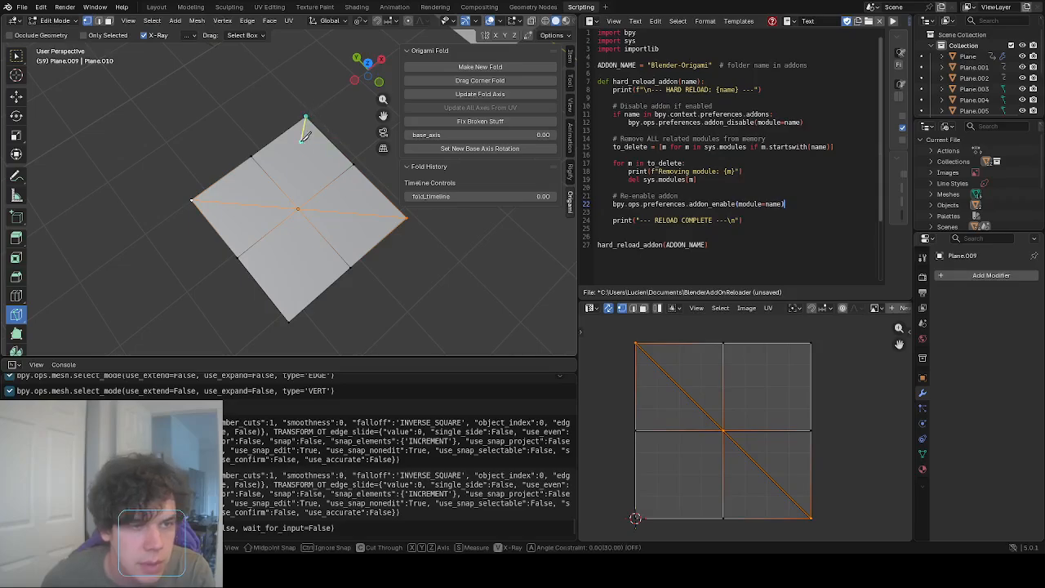
click(291, 318)
key(Return)
middle_drag(341, 152, 297, 150)
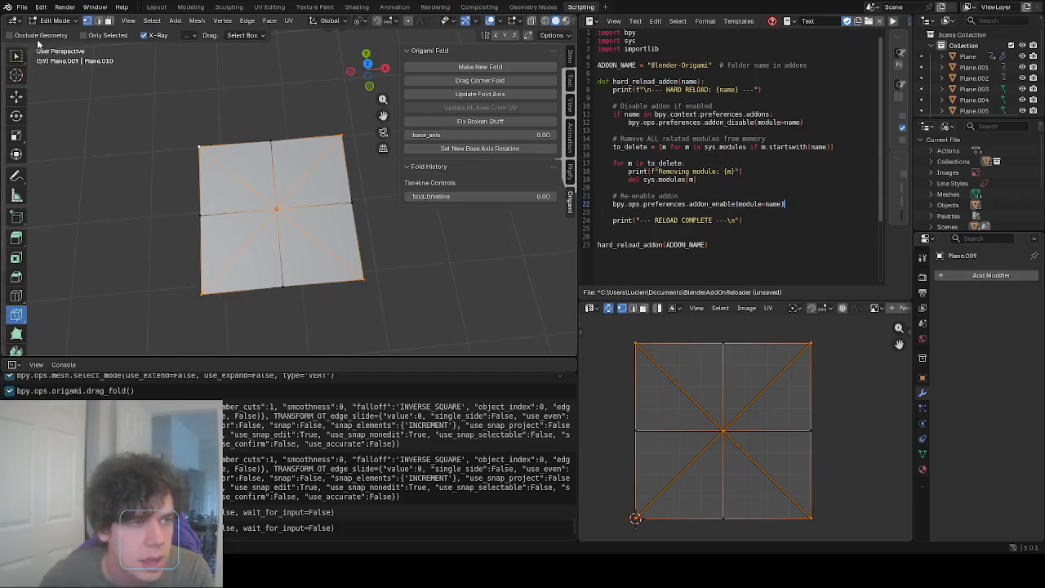
click(16, 54)
click(193, 118)
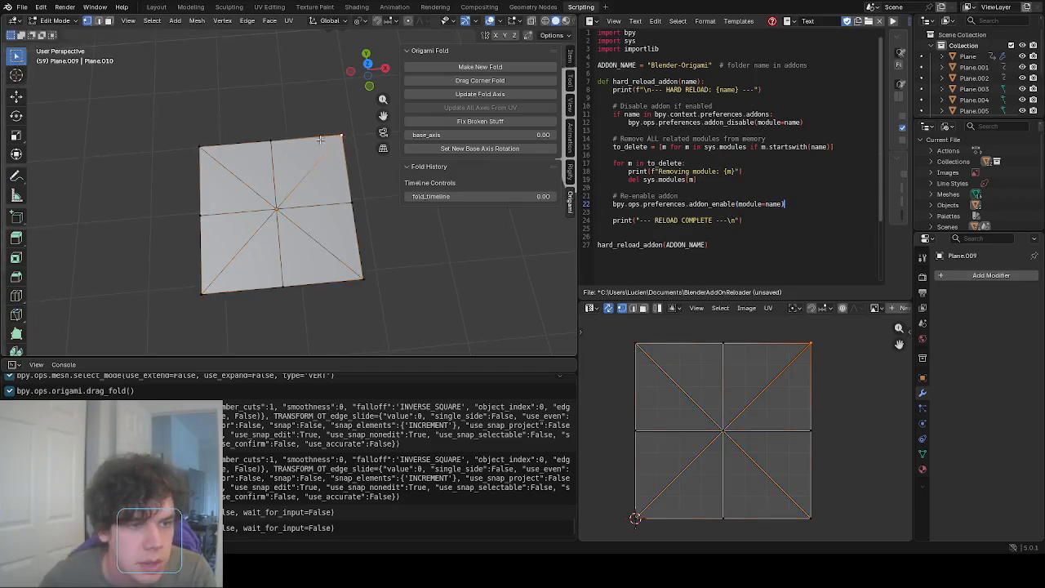
key(g)
key(g)
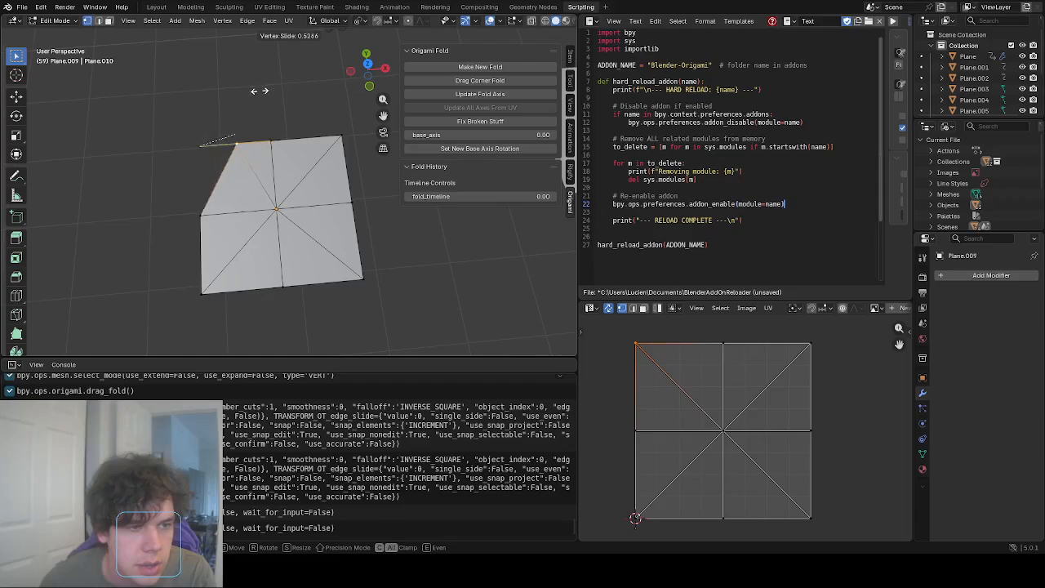
right_click(242, 97)
middle_drag(254, 123, 261, 100)
key(g)
right_click(237, 116)
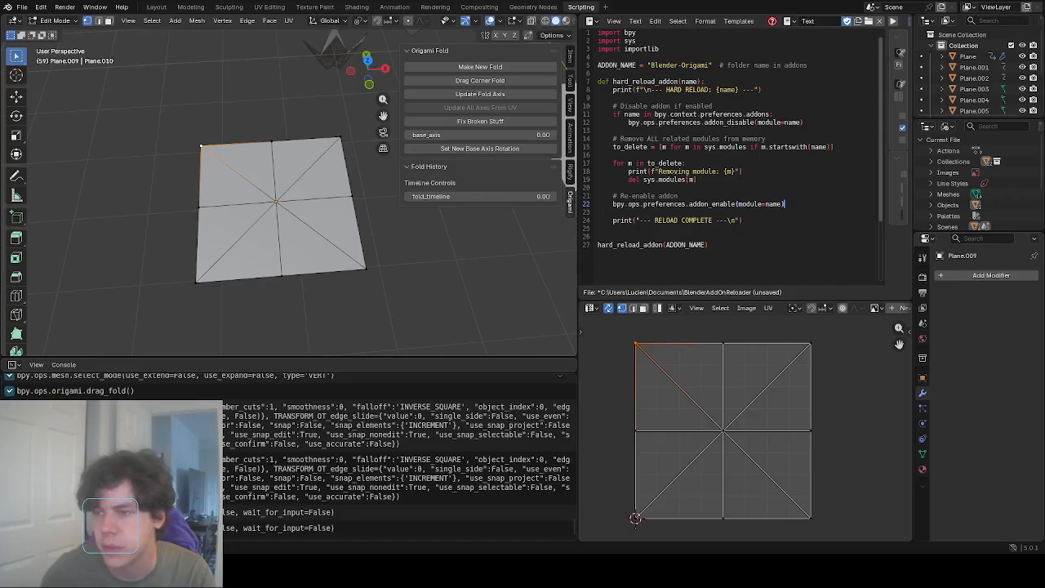
Switch to edge selection and select the two collinear edges forming one straight center crease of the plane.
middle_drag(397, 245, 303, 209)
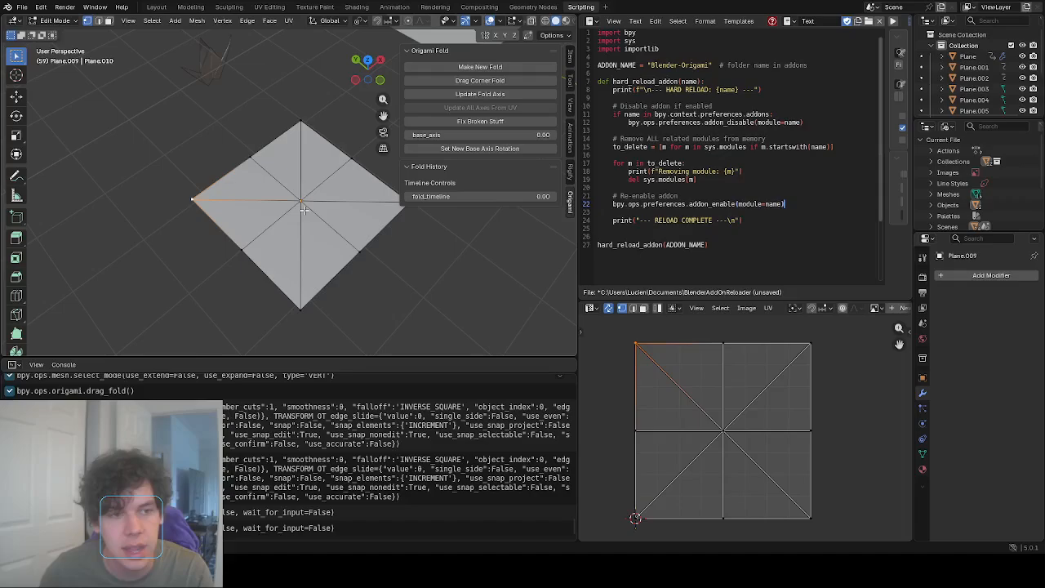
click(98, 20)
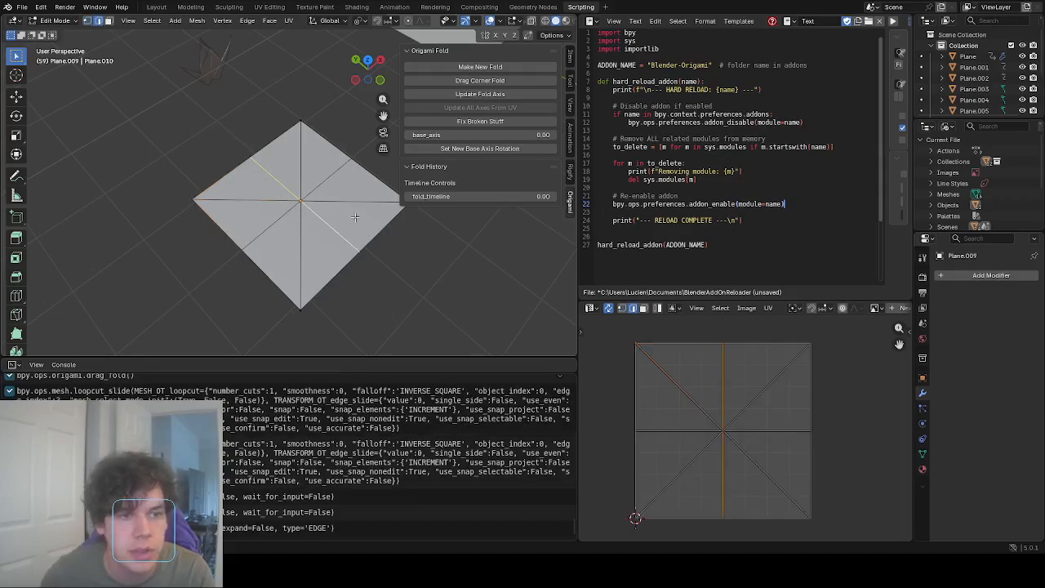
middle_drag(352, 214, 356, 196)
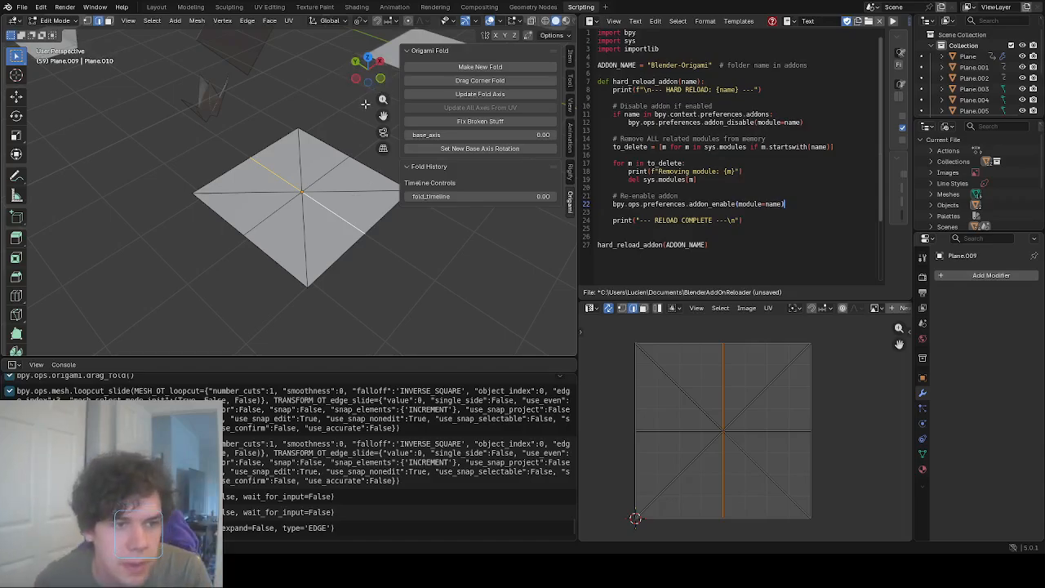
middle_drag(354, 134, 352, 147)
click(434, 67)
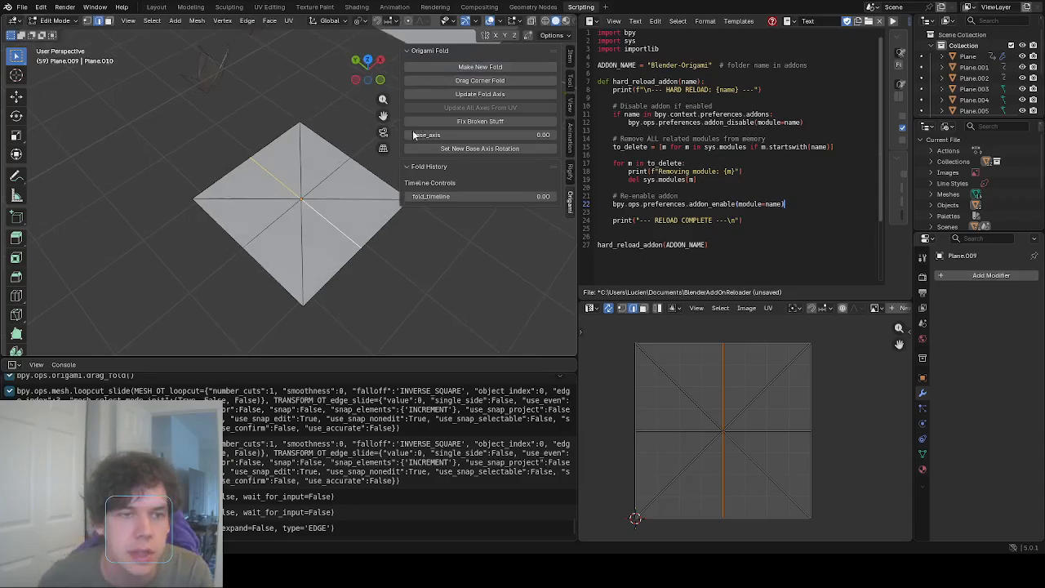
click(361, 205)
right_click(326, 93)
middle_drag(327, 93, 279, 156)
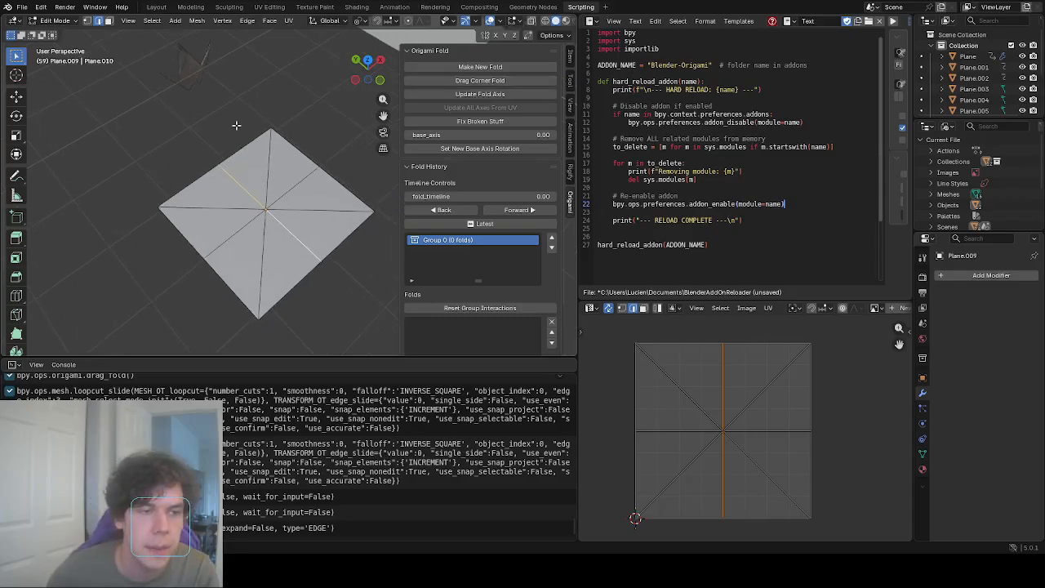
Select both edges of the center crease and make a new fold that turns one half of the plane over by -180°.
click(311, 103)
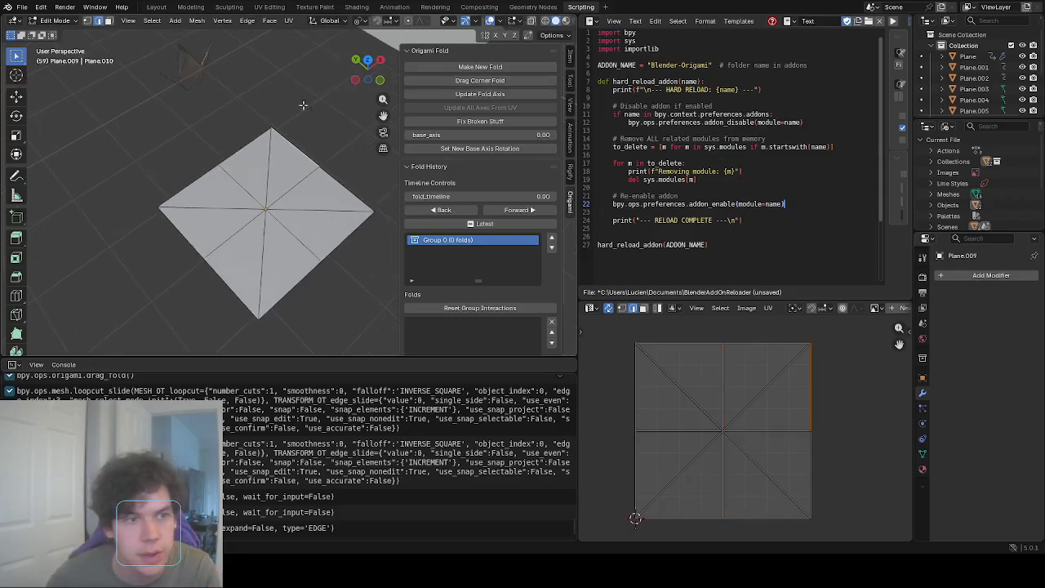
click(248, 181)
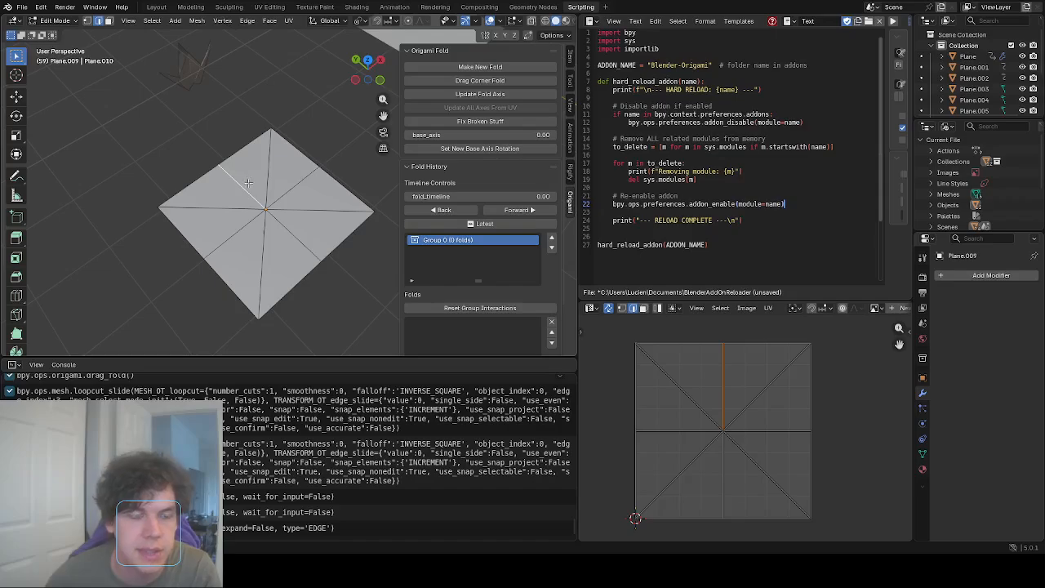
click(299, 239)
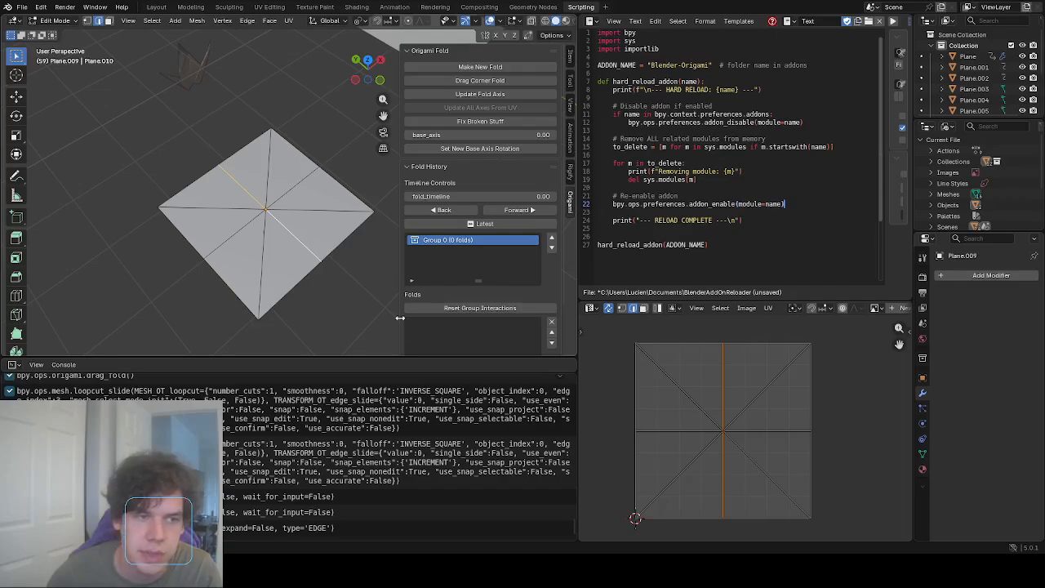
middle_drag(158, 146, 272, 223)
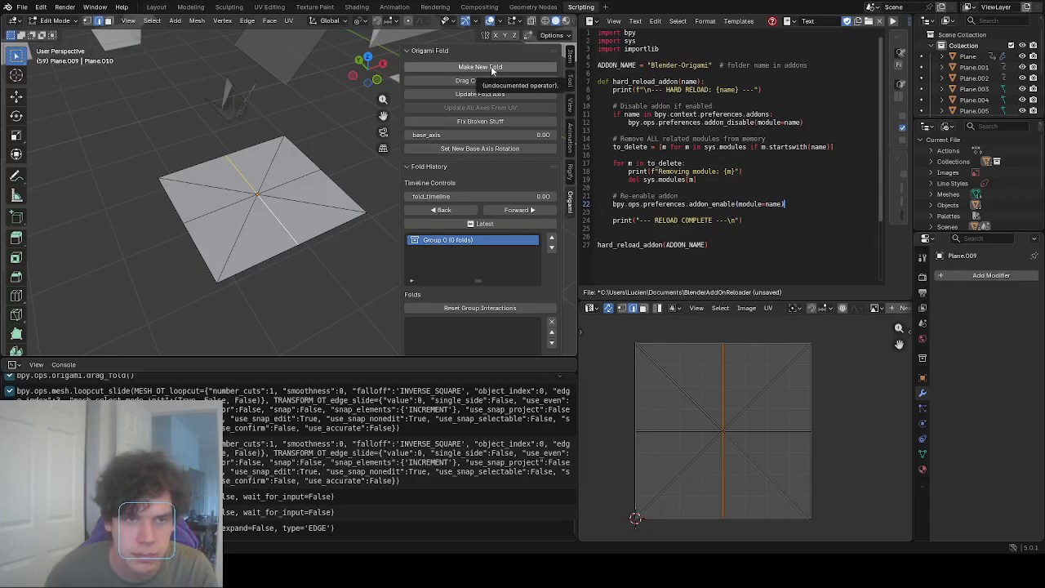
click(467, 70)
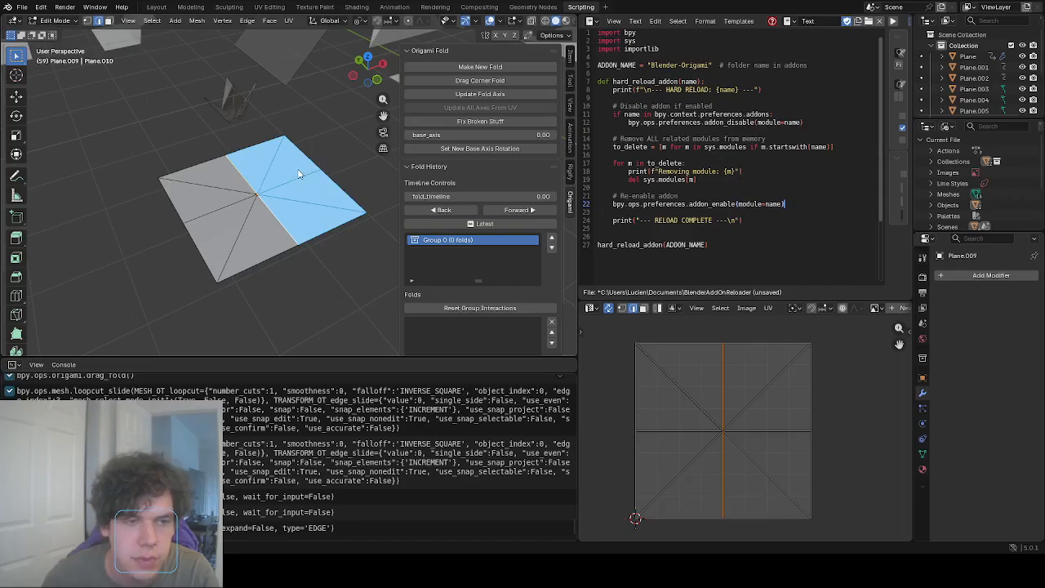
drag(298, 174, 213, 143)
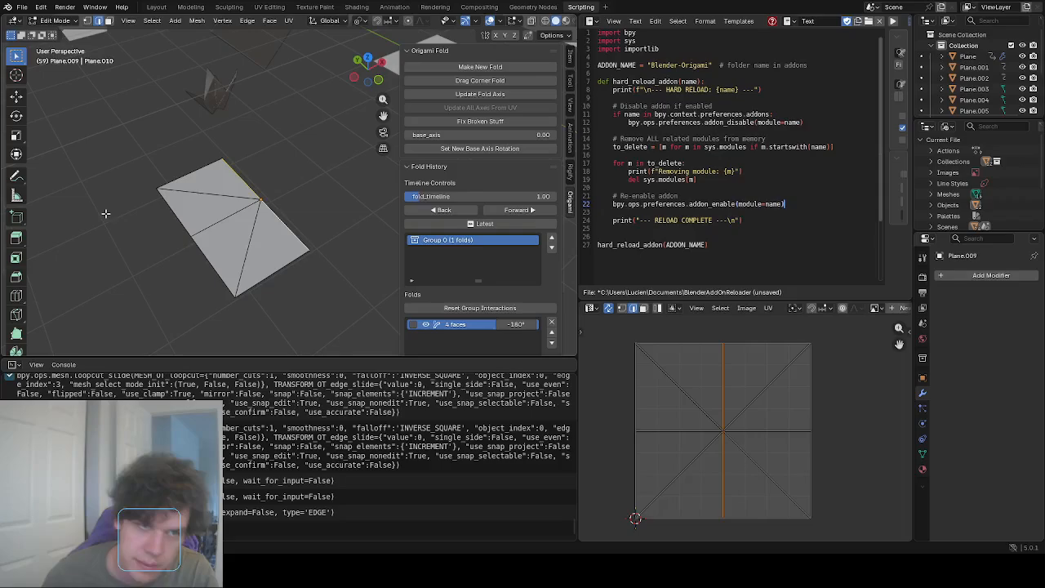
Rewind the fold timeline to 0.00 and select both edges of the center crease perpendicular to the first fold.
drag(431, 198, 405, 196)
scroll(465, 278, down, 3)
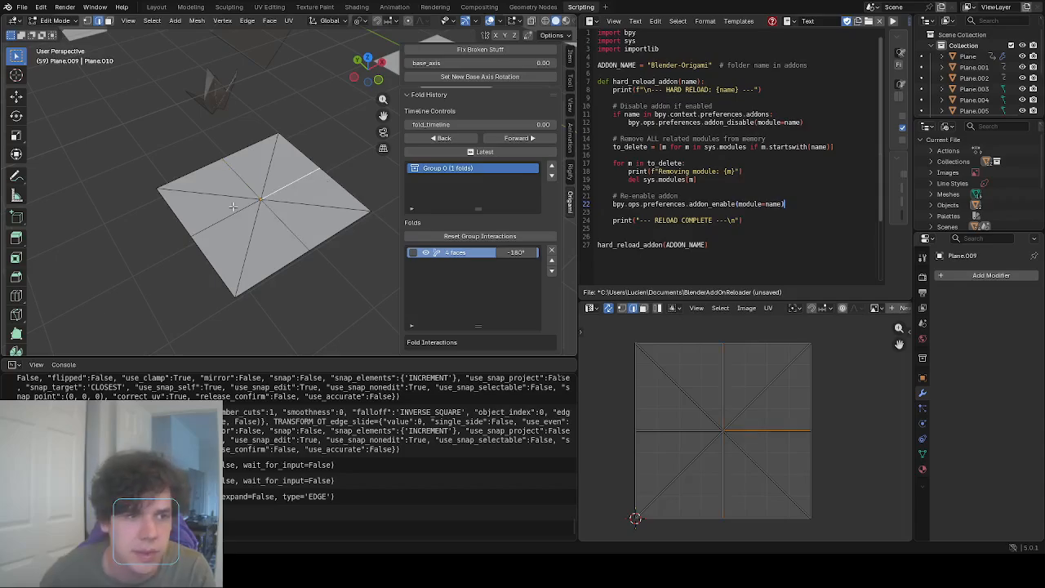
middle_drag(228, 219, 279, 224)
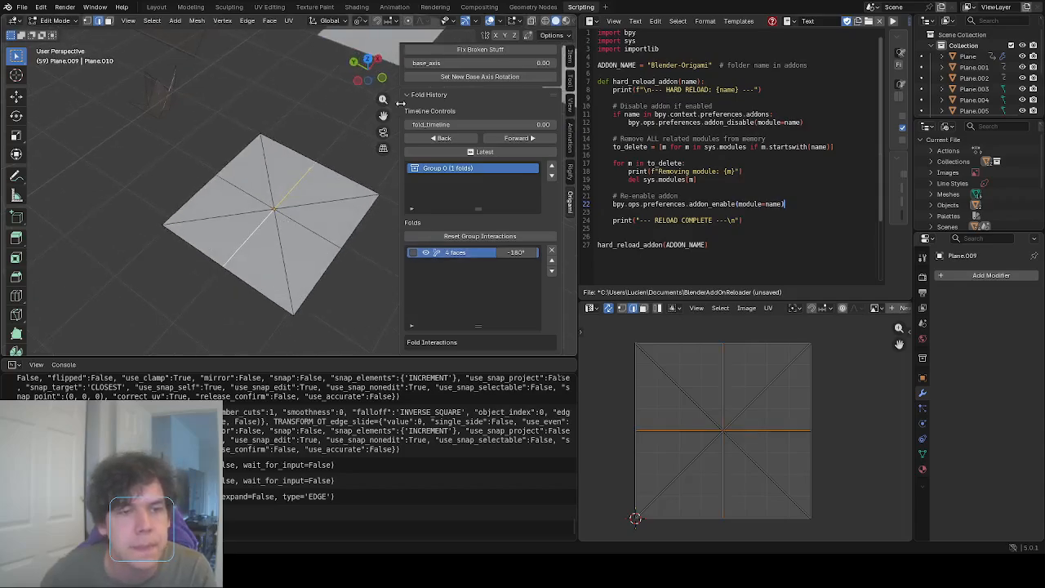
drag(441, 124, 406, 127)
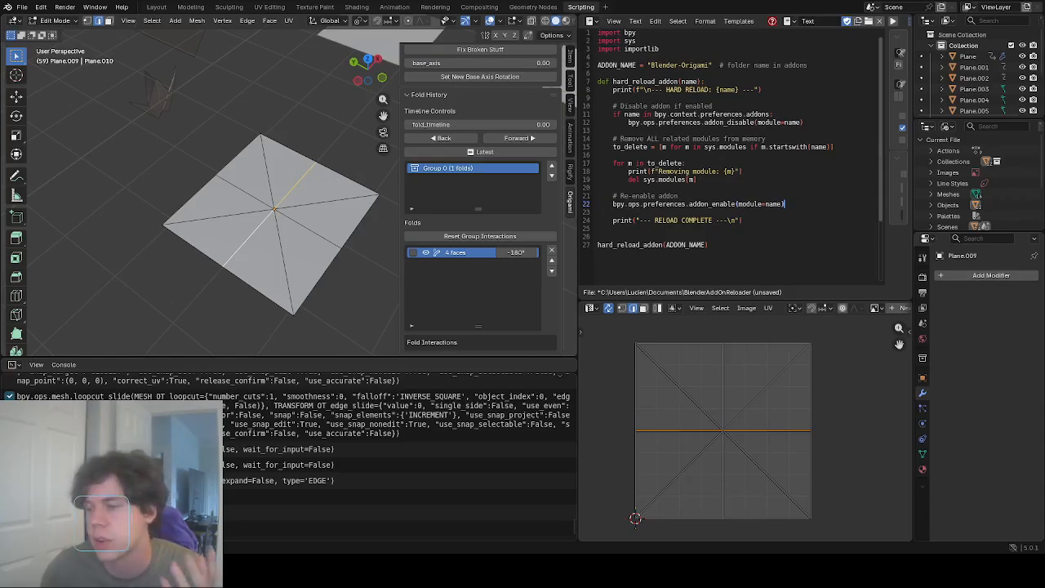
click(377, 188)
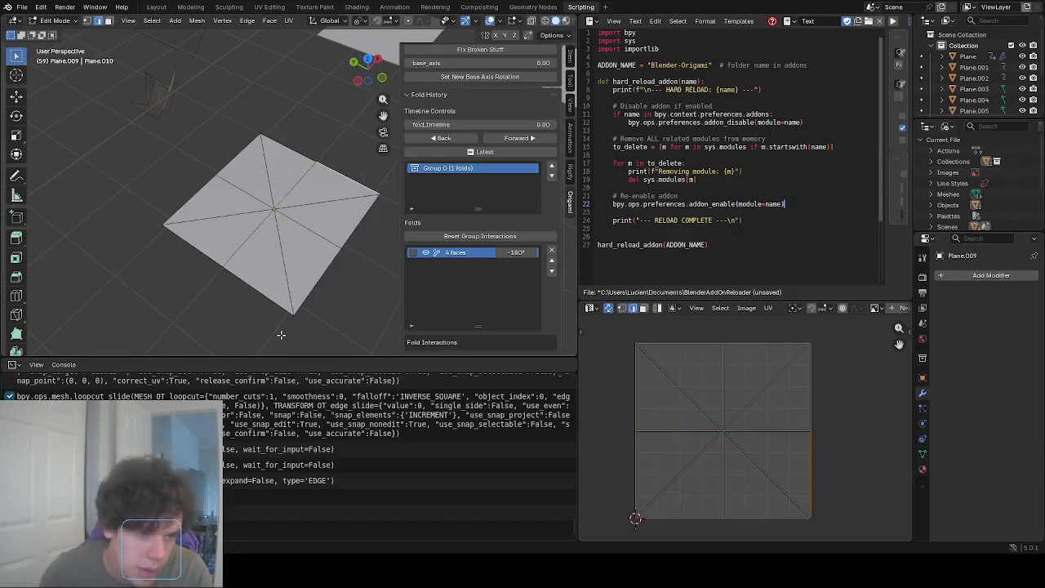
click(175, 226)
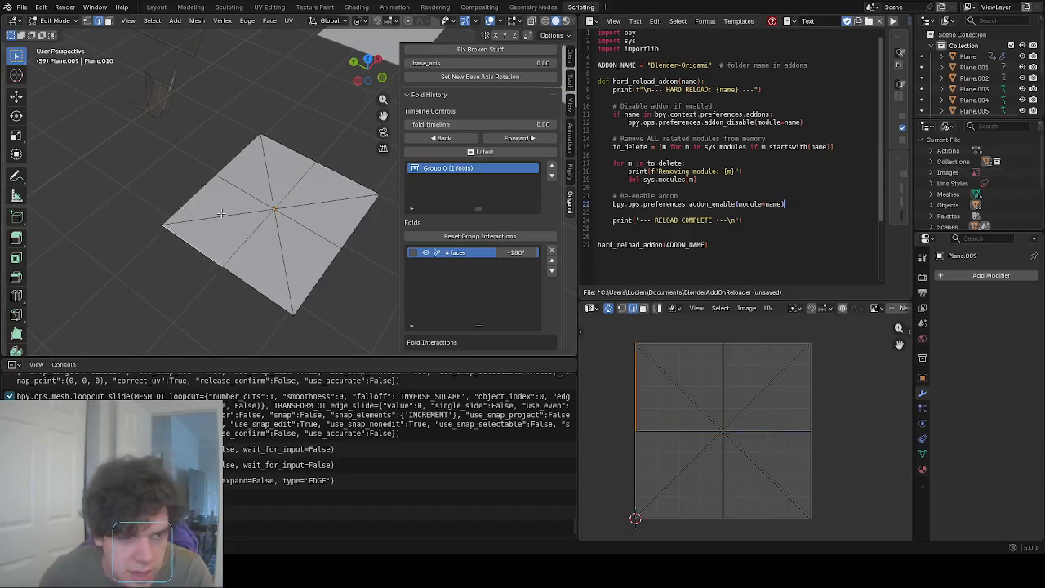
click(263, 130)
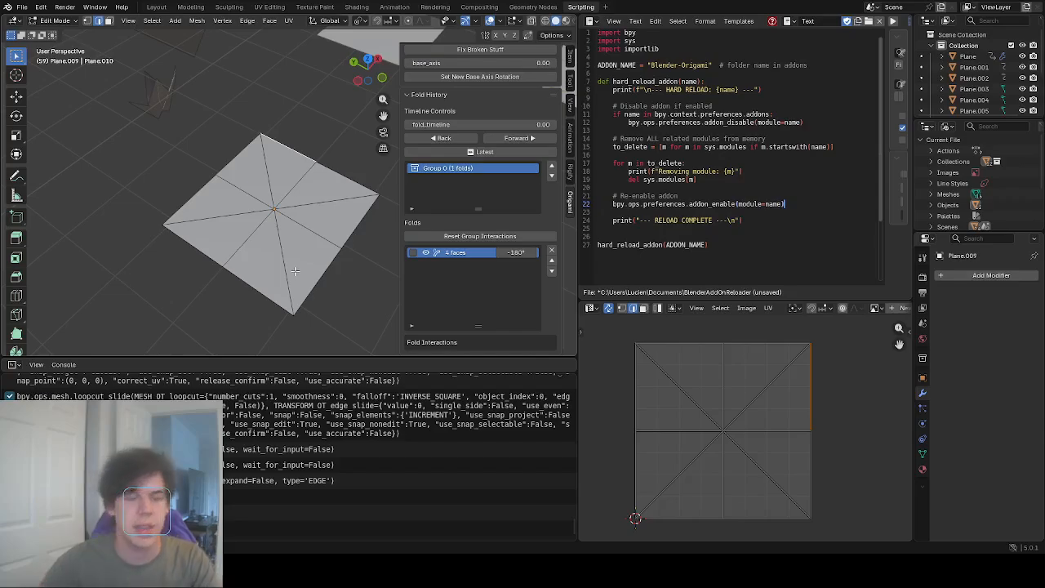
click(300, 233)
click(254, 197)
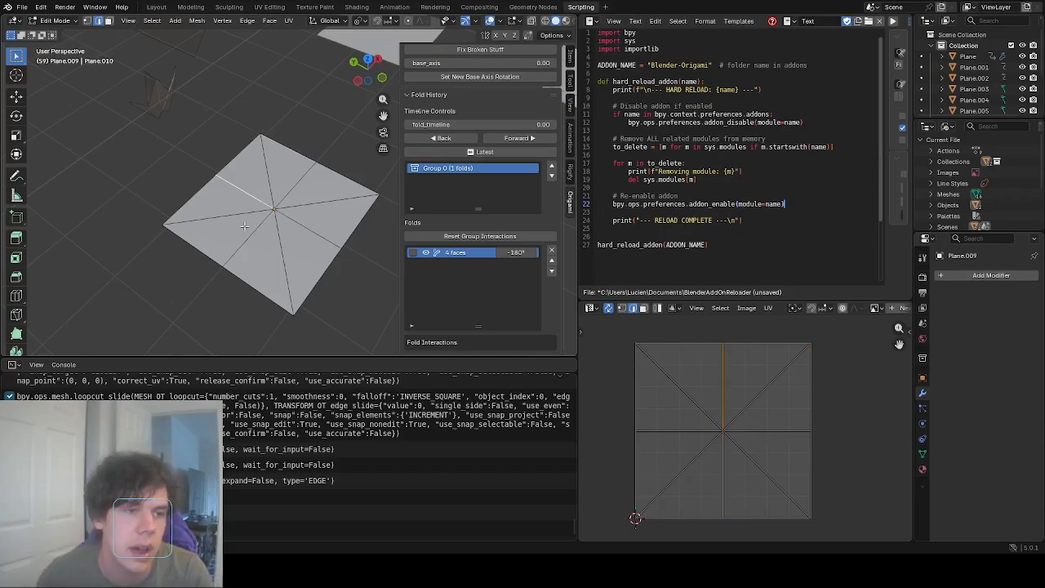
With the timeline at 0.00, select the perpendicular center crease and make a second -180° fold of one half in Group 0.
click(248, 229)
shift+click(298, 190)
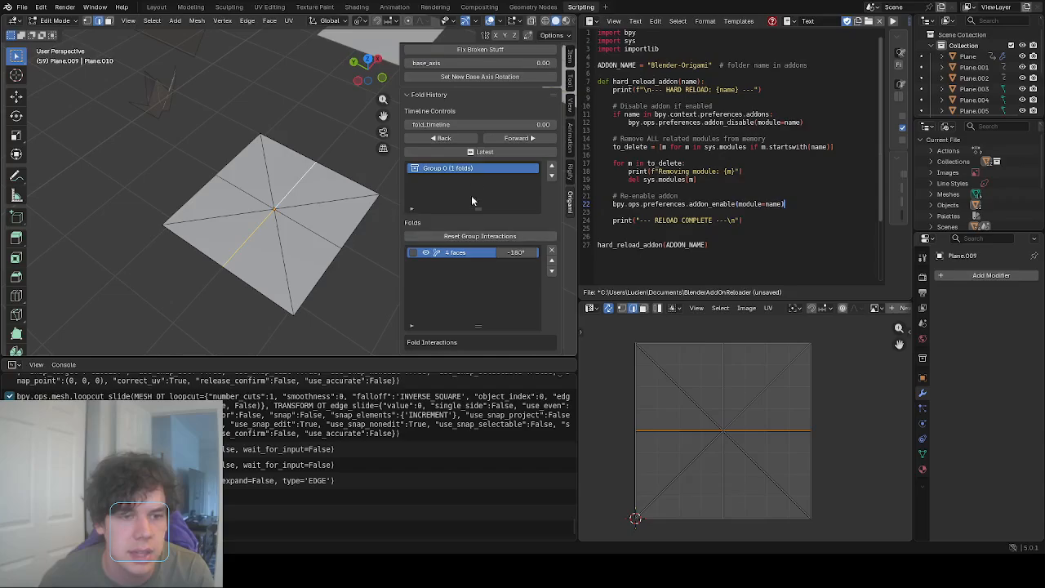
click(306, 201)
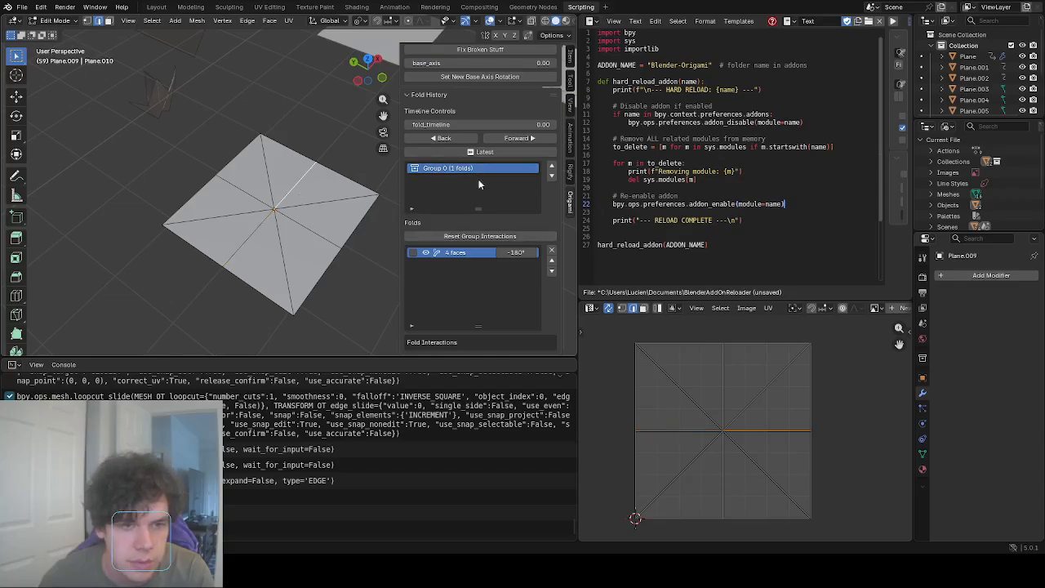
scroll(472, 155, up, 3)
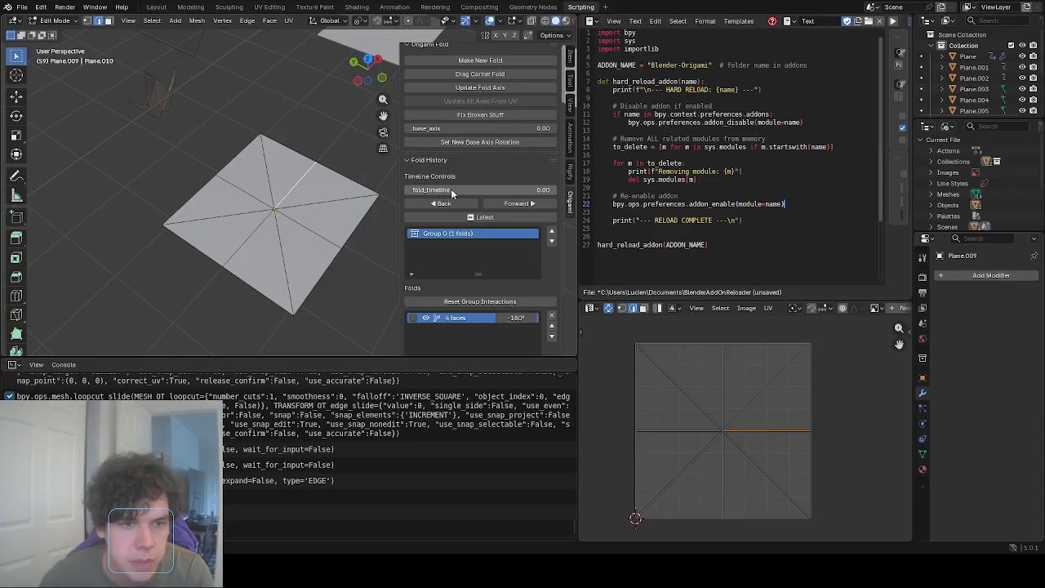
drag(410, 194, 280, 225)
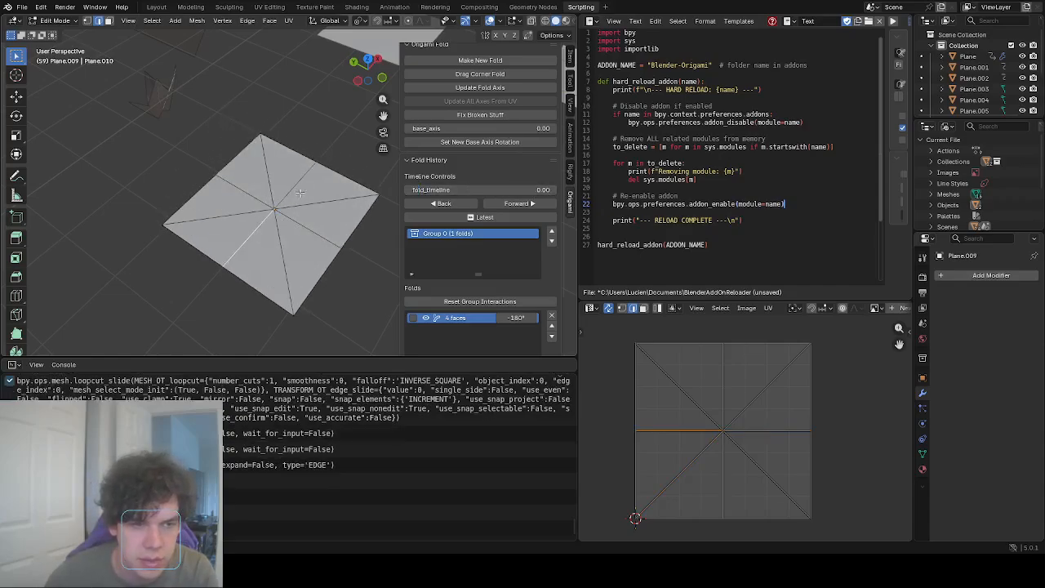
click(480, 61)
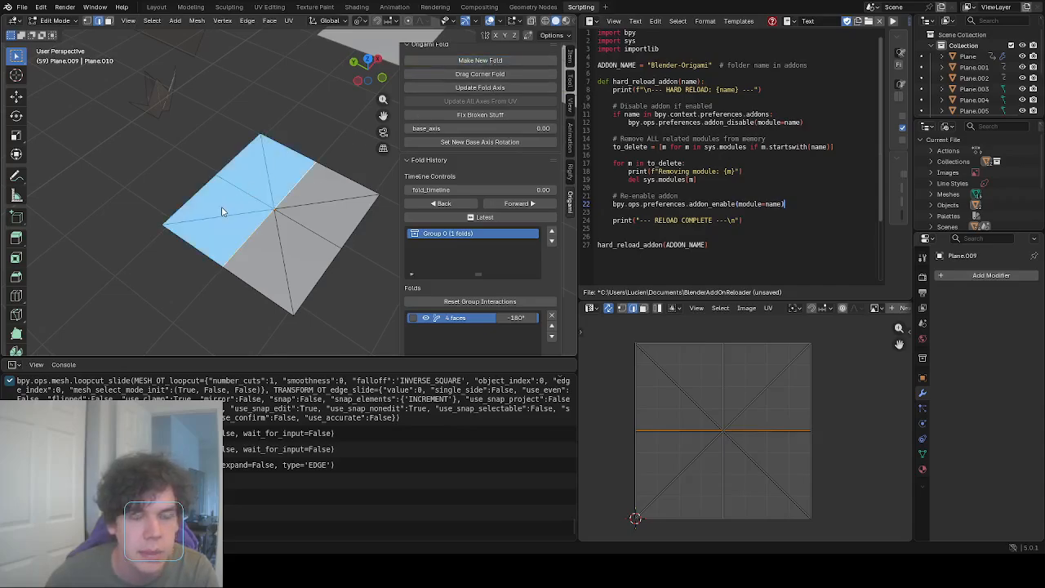
drag(221, 212, 137, 186)
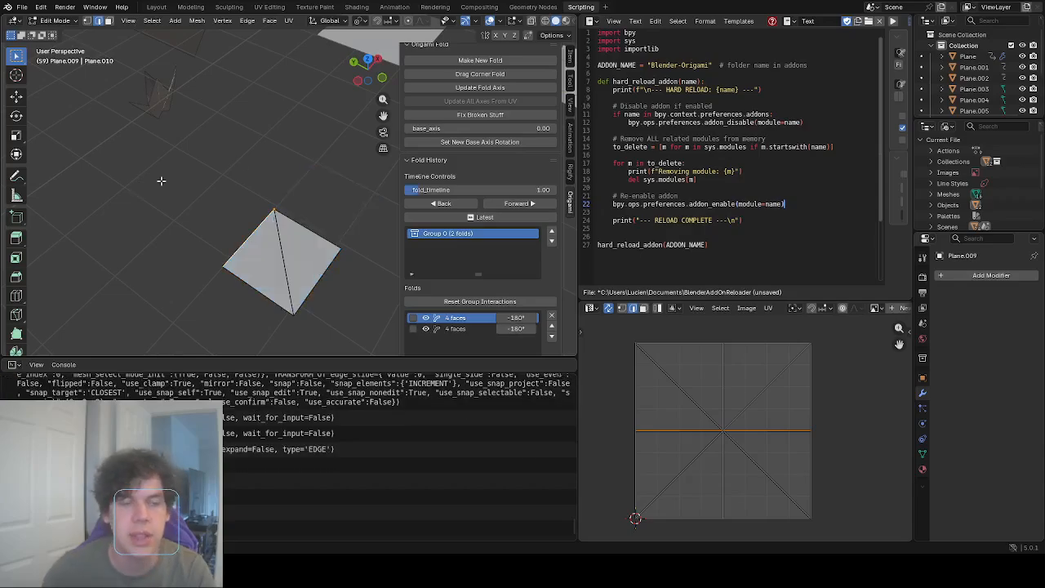
Scrub the fold timeline back to 0.00 to review how the two folds in Group 0 move together.
scroll(465, 281, down, 1)
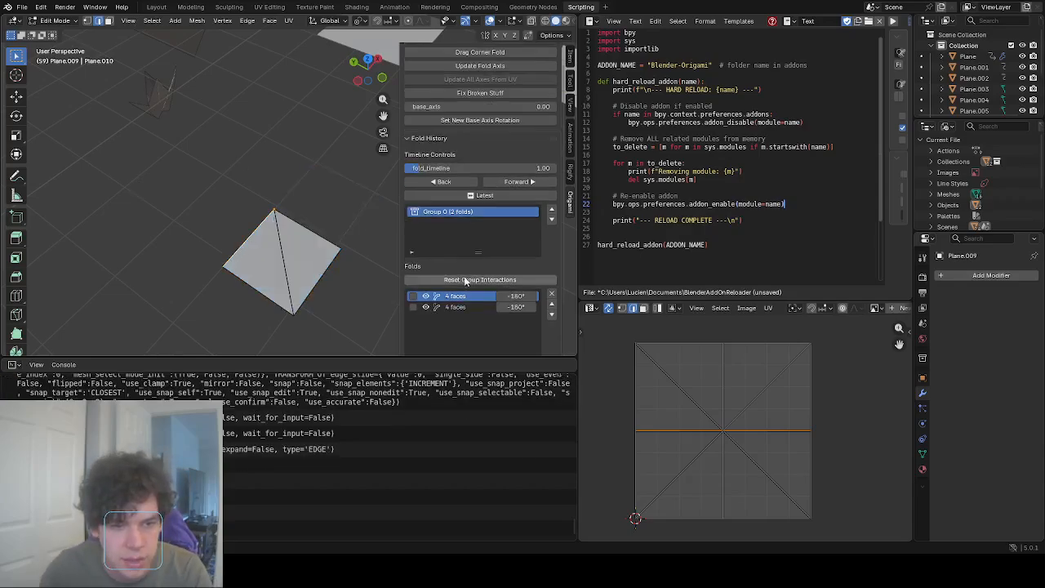
scroll(468, 278, down, 2)
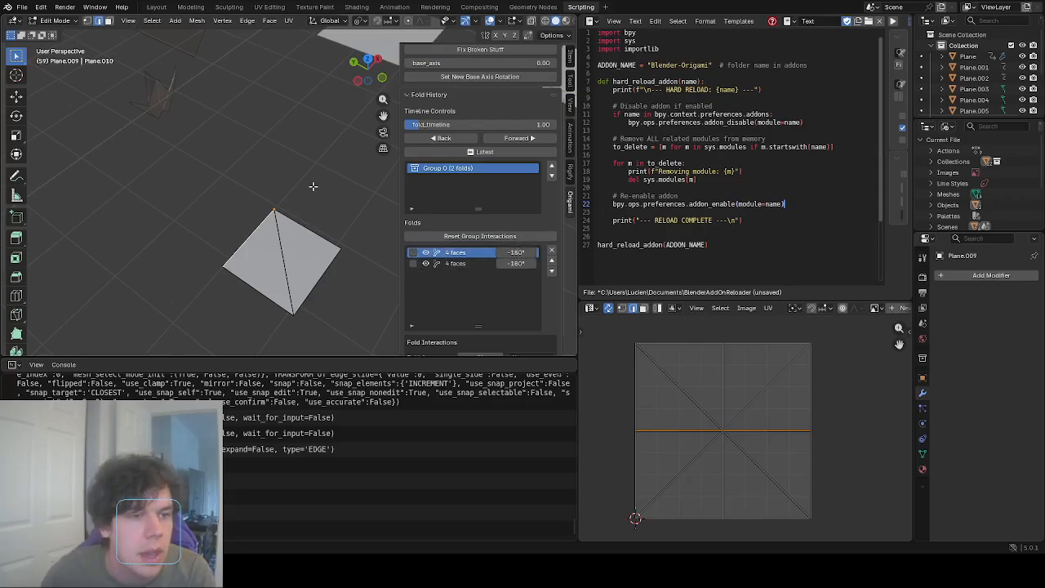
middle_drag(314, 187, 305, 179)
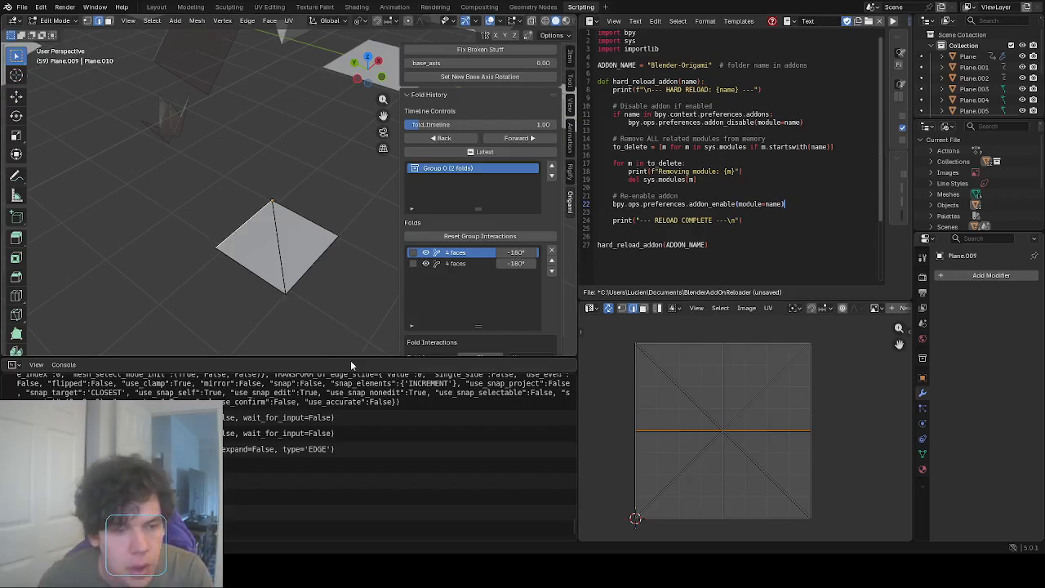
middle_drag(351, 211, 345, 228)
drag(461, 127, 382, 127)
middle_drag(265, 184, 294, 154)
drag(447, 124, 408, 124)
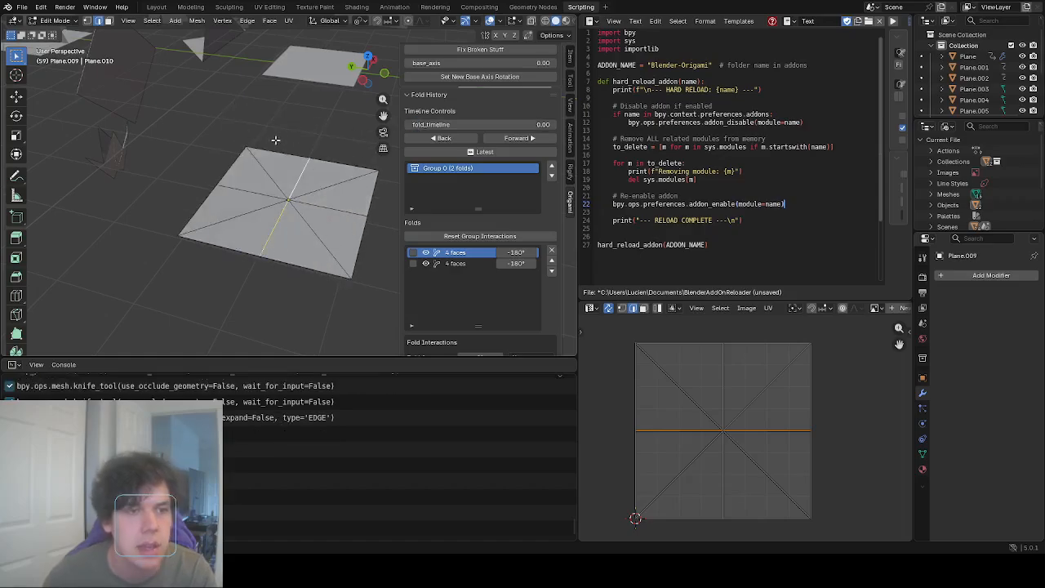
Select the first fold in the group's folds list and check the angle and type options of its Fold 1 interaction.
scroll(421, 260, down, 1)
middle_drag(398, 273, 378, 294)
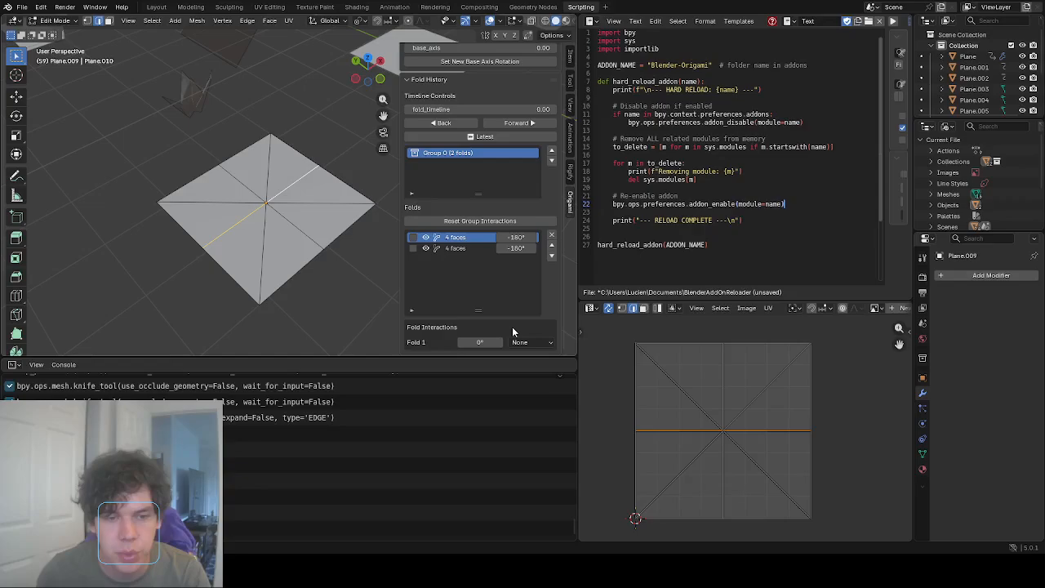
click(457, 248)
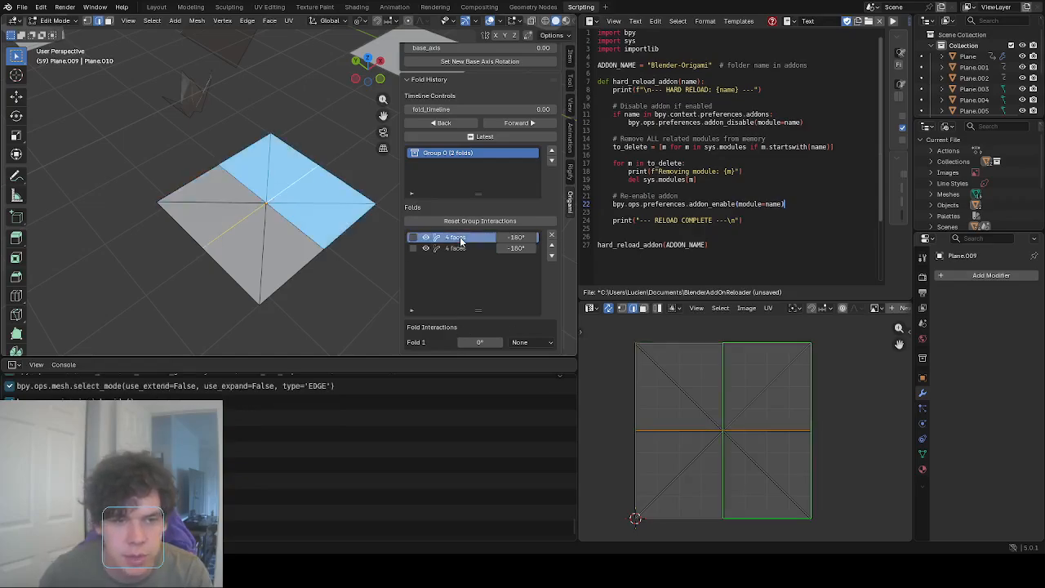
click(459, 238)
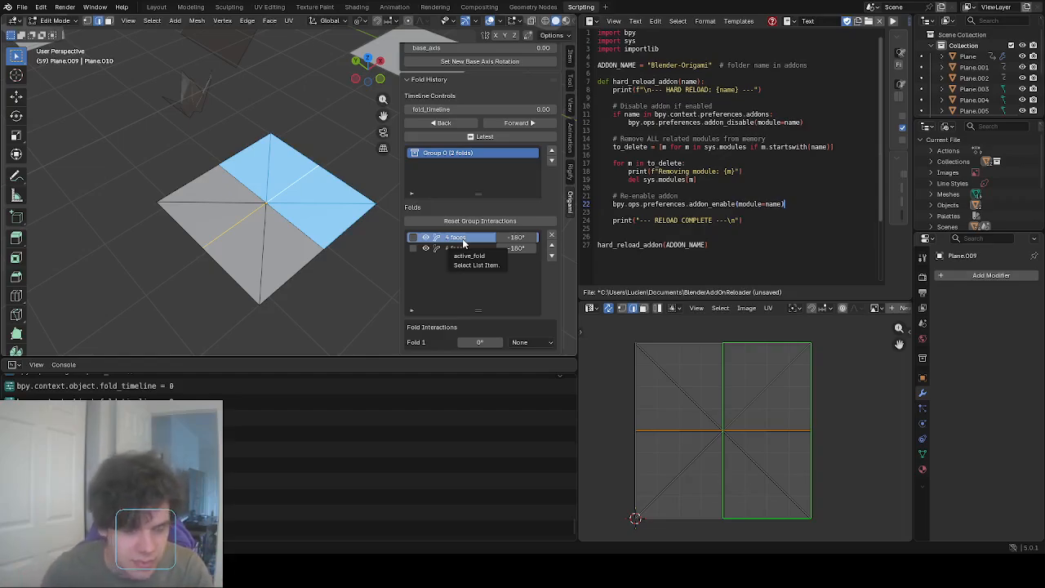
middle_drag(311, 205, 327, 212)
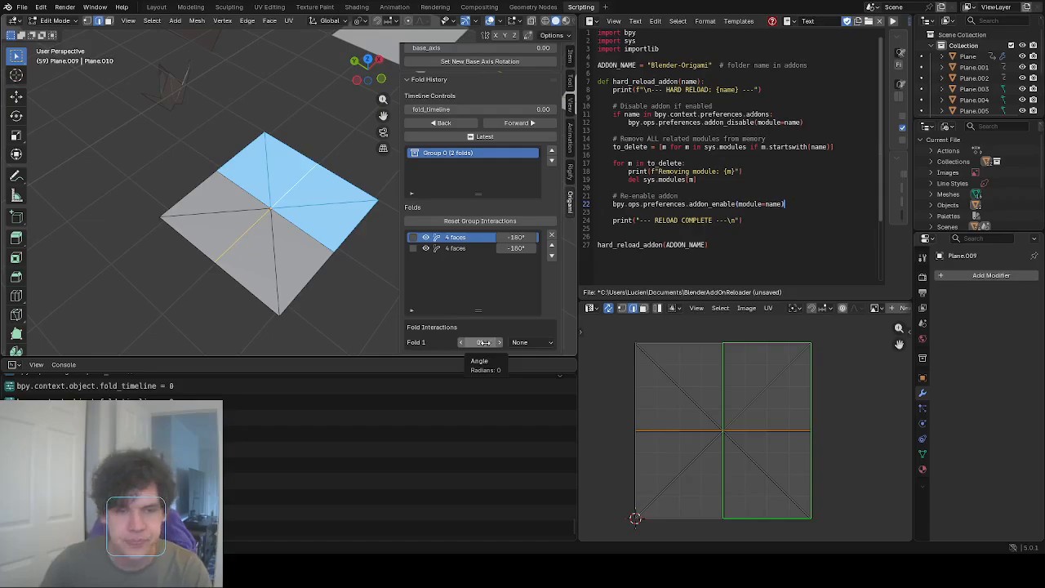
click(523, 343)
click(523, 343)
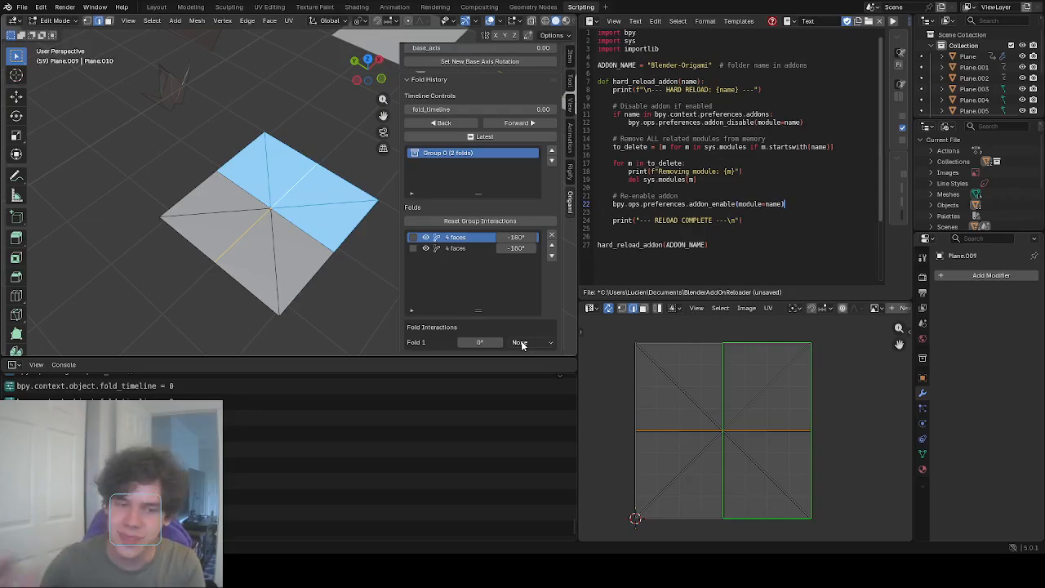
Set the first fold's Fold 1 interaction to Collapse and scrub the fold timeline to about 0.35 to preview it.
click(521, 343)
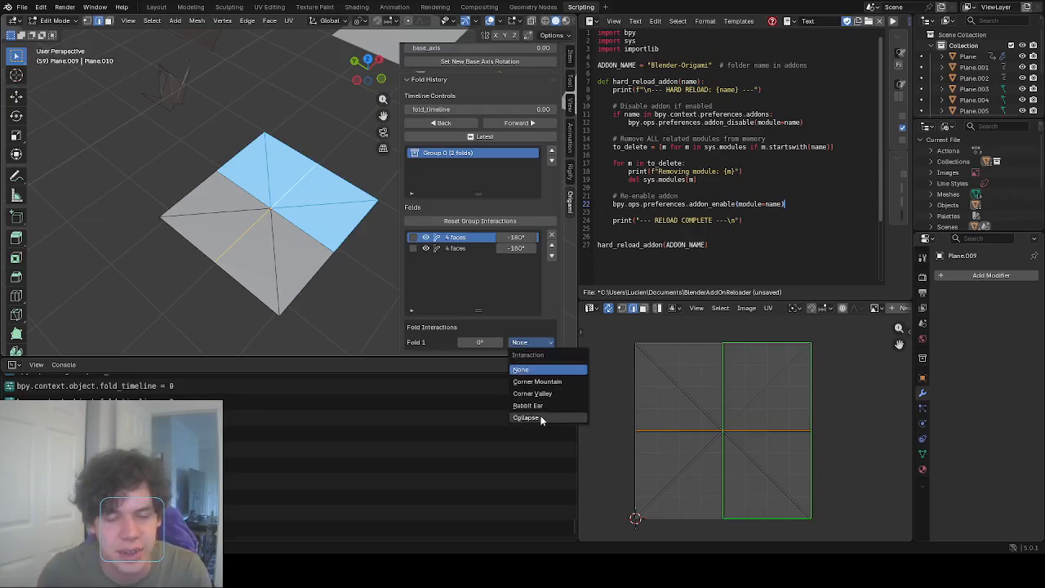
click(526, 417)
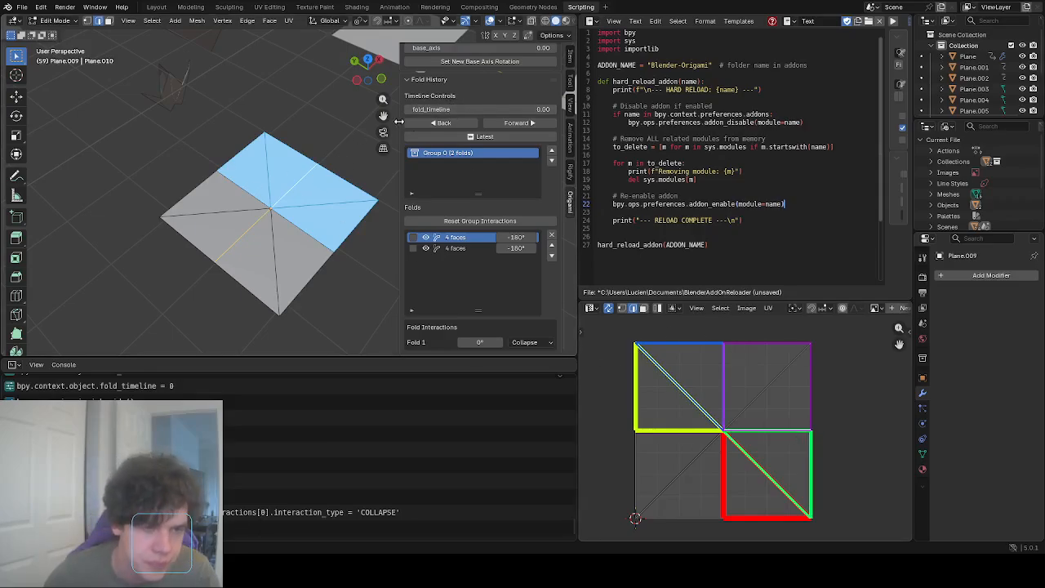
drag(430, 108, 506, 109)
middle_drag(291, 126, 356, 104)
mouse_move(436, 111)
mouse_down()
mouse_move(415, 110)
mouse_move(426, 110)
mouse_up()
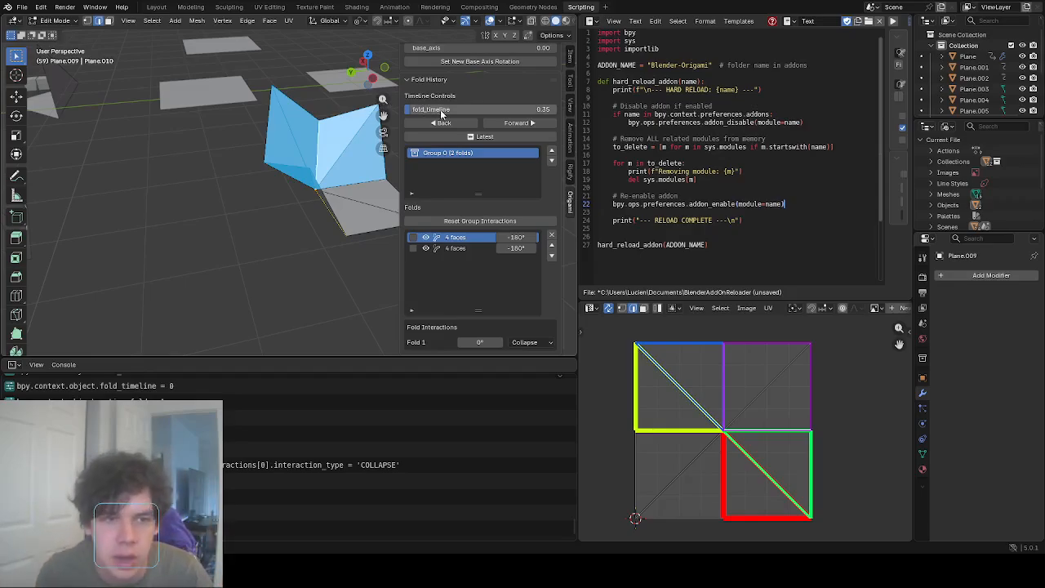
Examine the collapse motion from several angles at about 0.39 on the fold timeline, and advance the timeline to 1.00.
drag(442, 113, 443, 113)
middle_drag(299, 147, 239, 191)
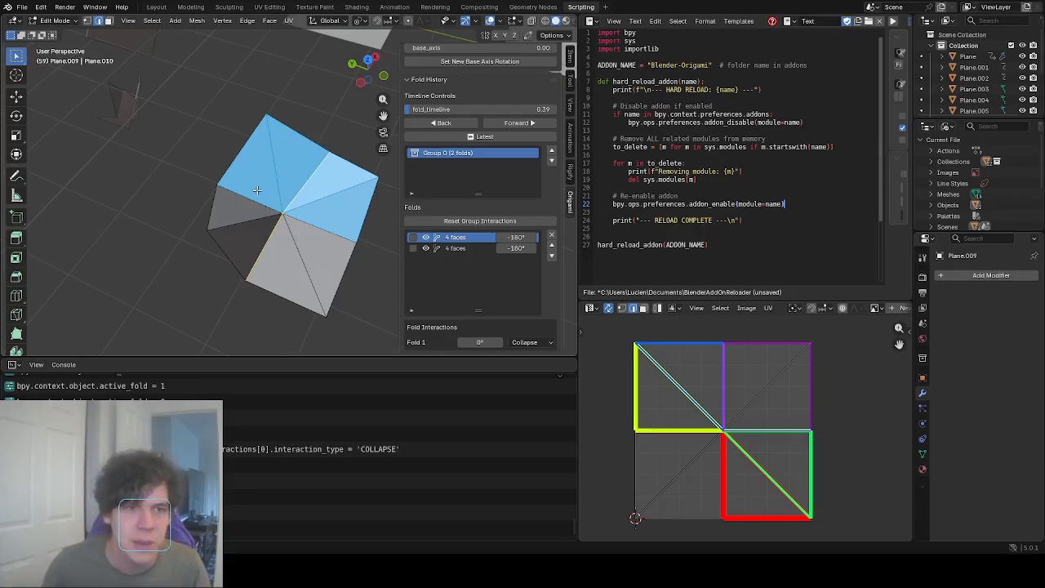
middle_drag(337, 143, 382, 132)
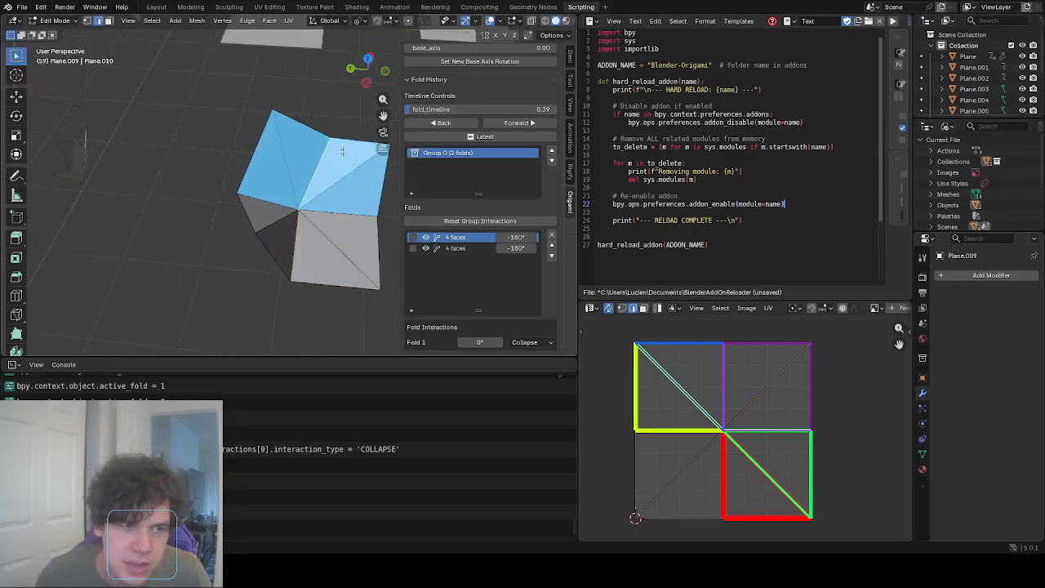
drag(455, 114, 549, 113)
drag(418, 110, 415, 110)
middle_drag(338, 130, 312, 141)
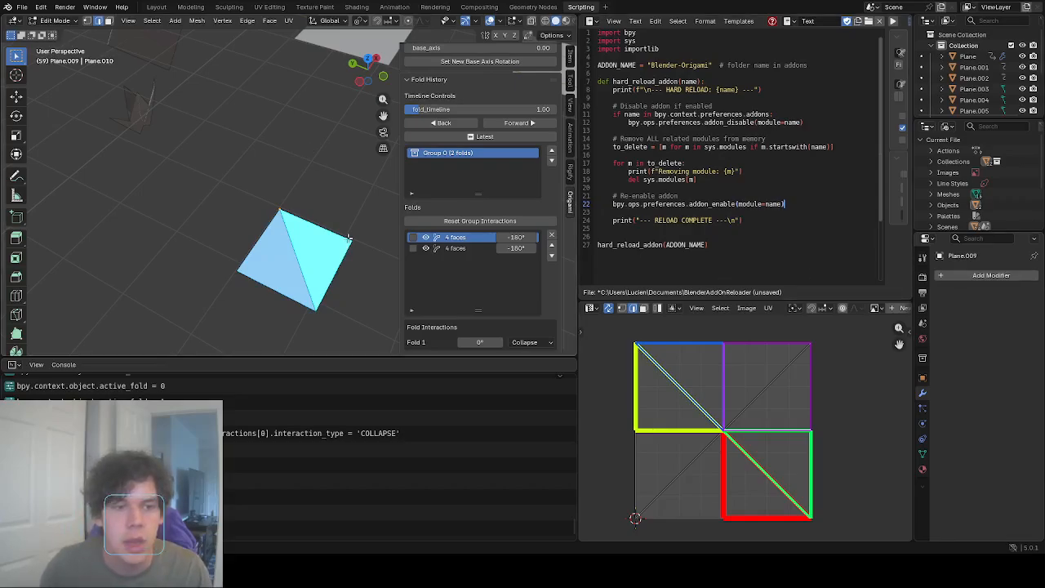
middle_drag(369, 263, 346, 197)
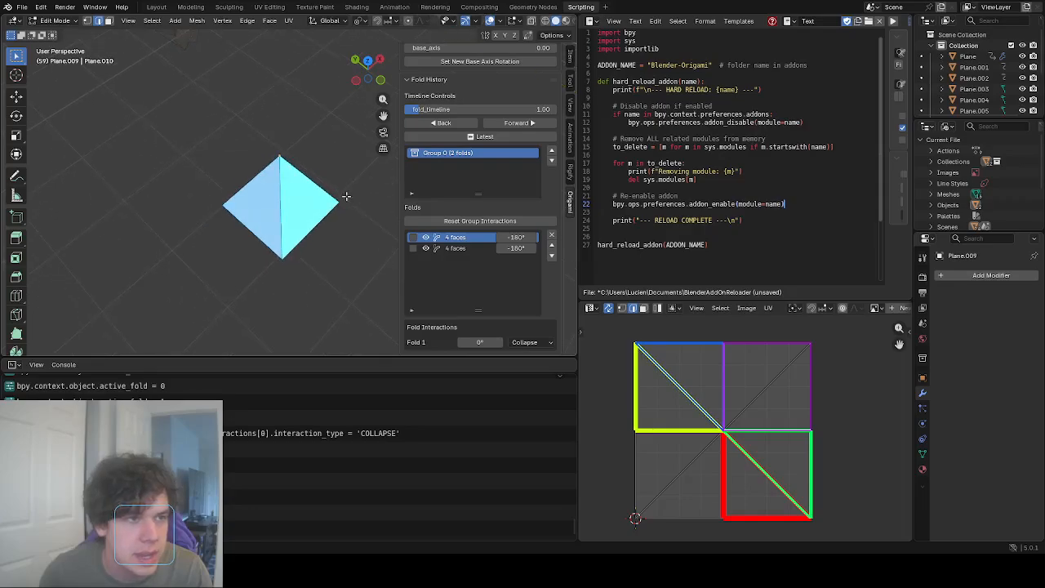
Switch to vertex selection on the collapsed model and scrub the fold timeline, ending at 1.00.
click(88, 21)
scroll(360, 214, up, 2)
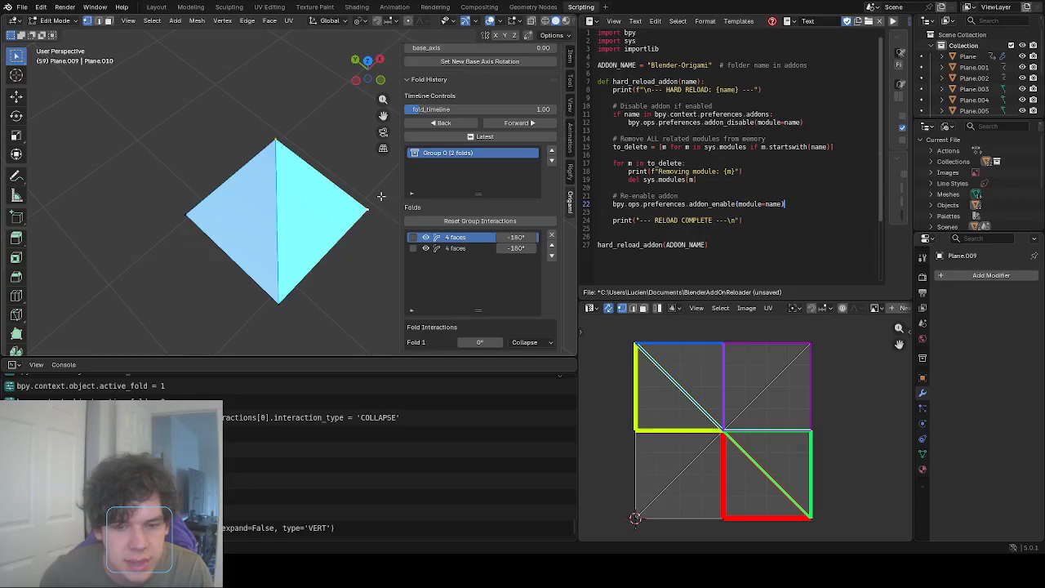
drag(472, 110, 552, 109)
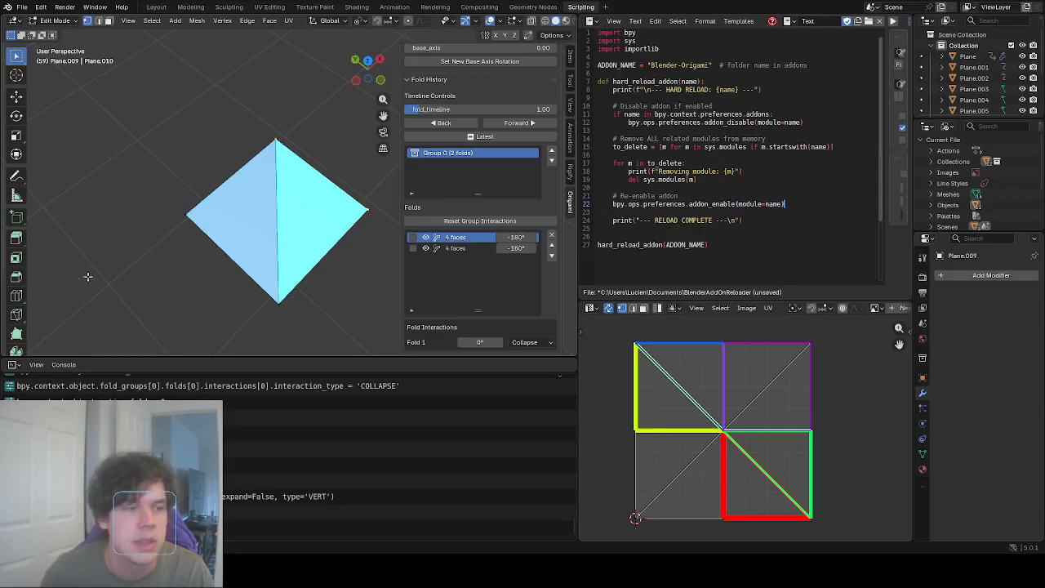
click(15, 314)
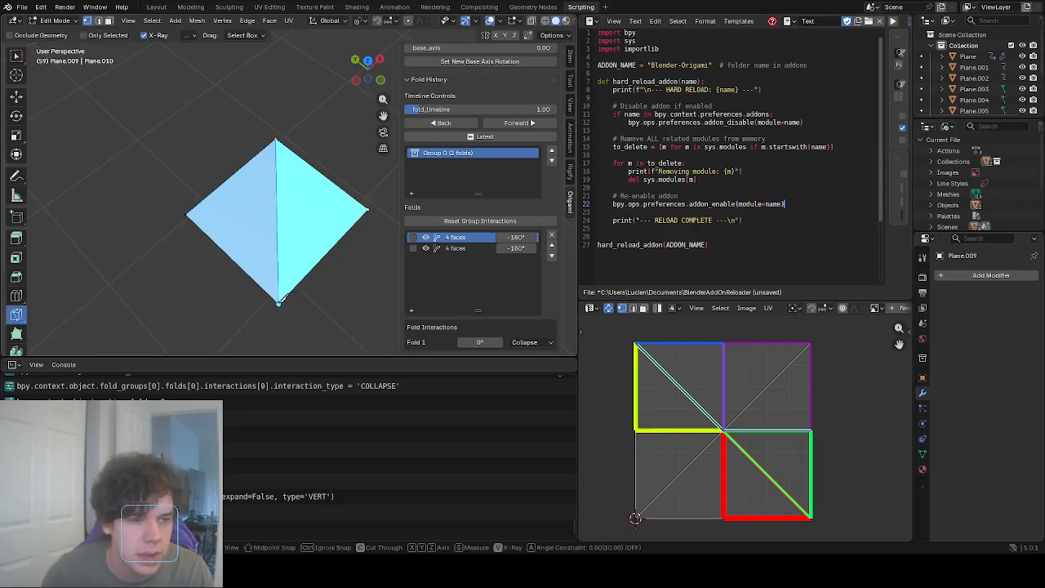
click(279, 300)
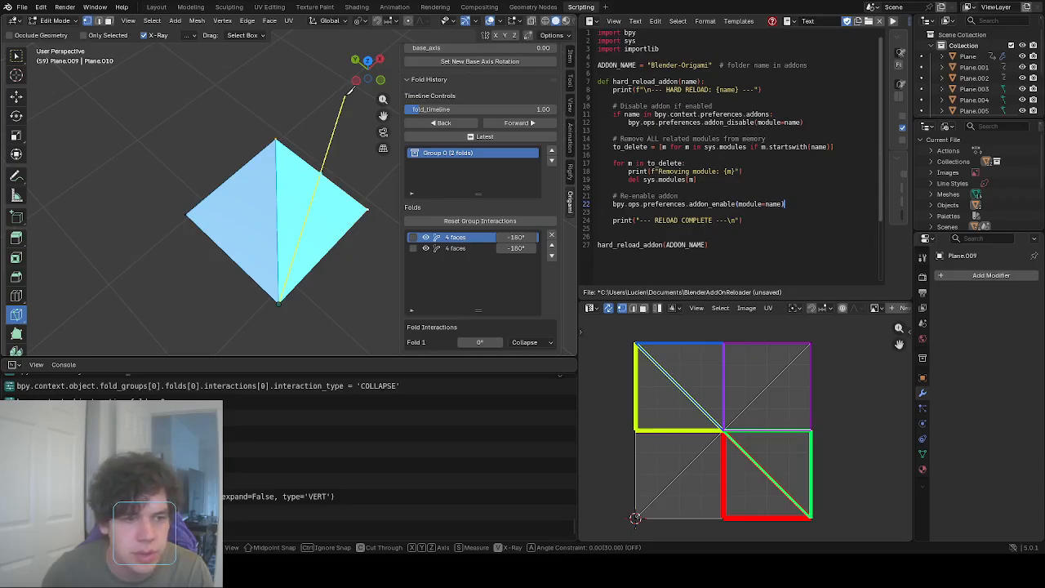
key(Escape)
scroll(463, 144, up, 3)
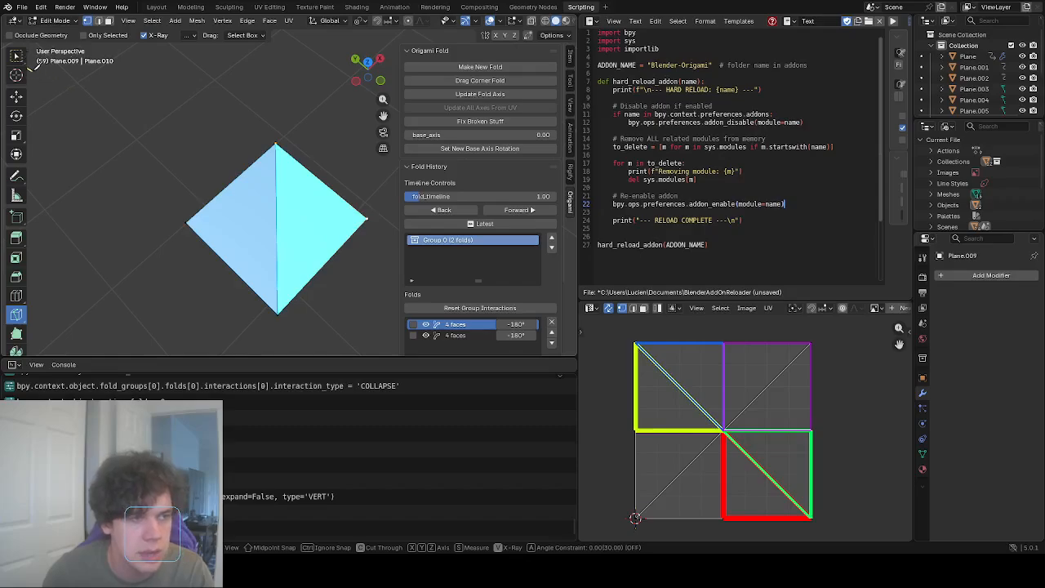
key(Escape)
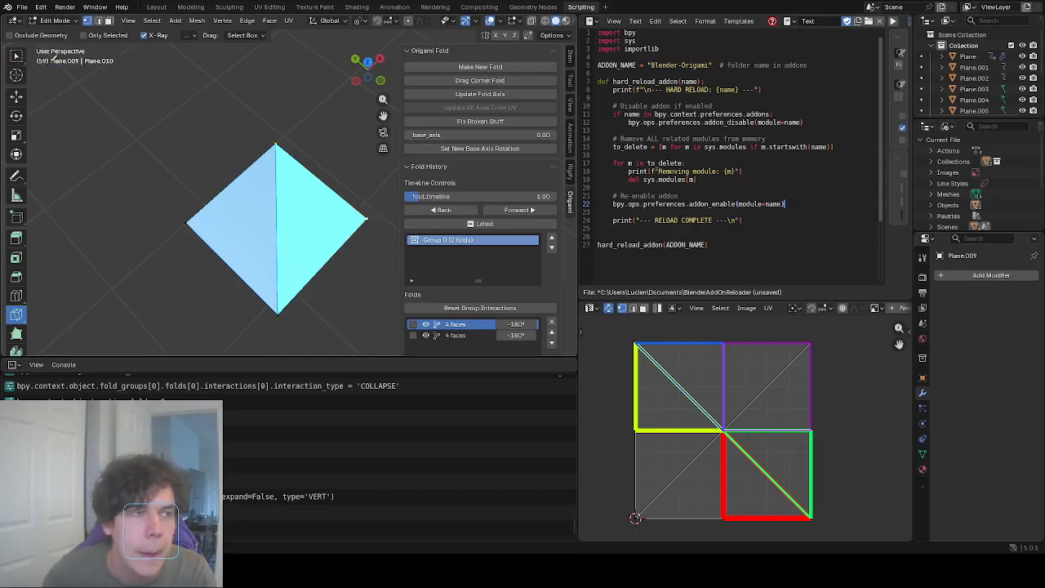
key(w)
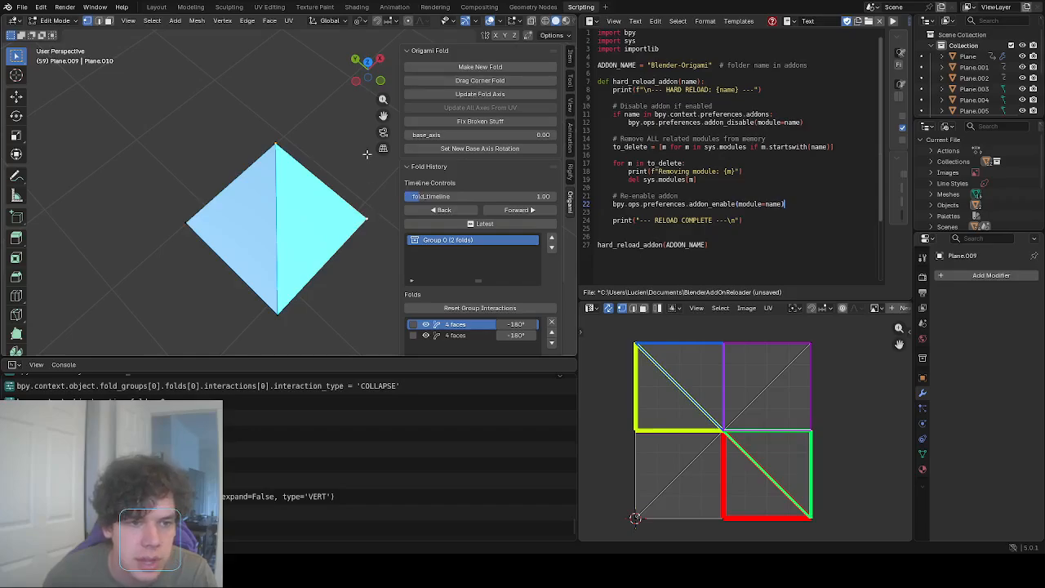
middle_drag(374, 222, 390, 172)
click(487, 83)
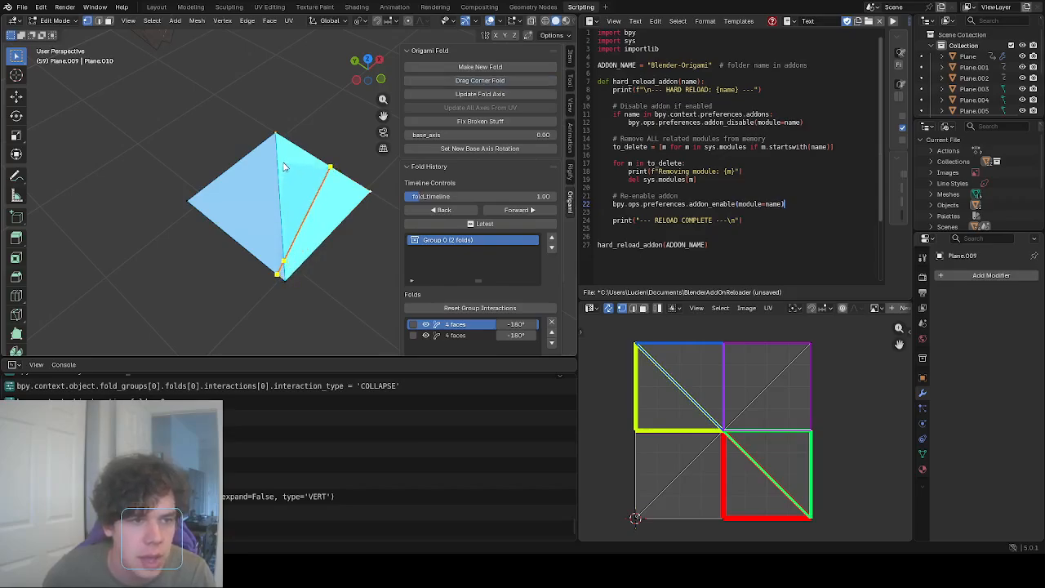
click(334, 185)
middle_drag(355, 212, 361, 184)
scroll(361, 185, up, 1)
scroll(361, 184, down, 2)
click(488, 82)
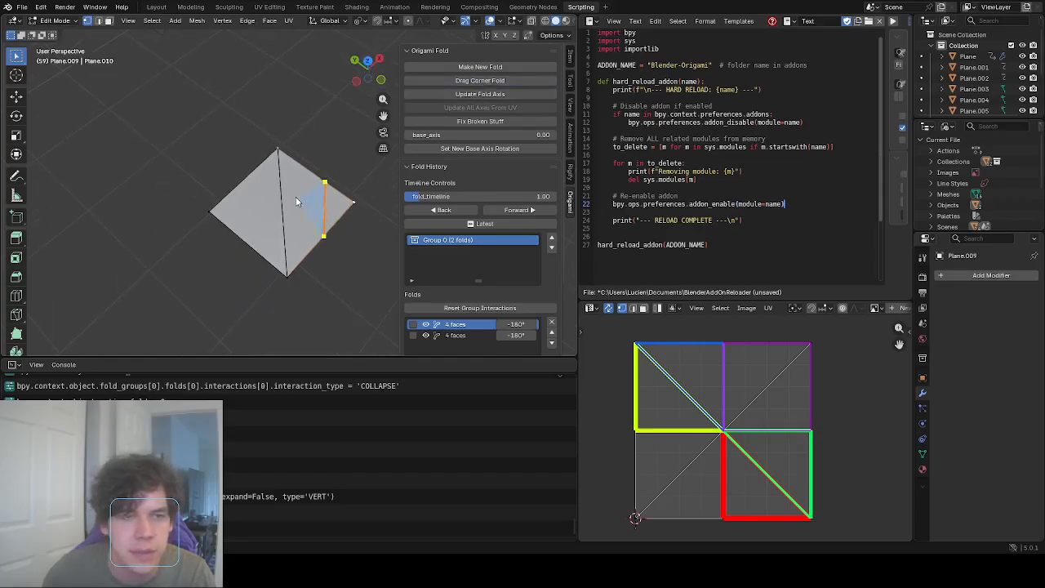
click(324, 206)
Use Drag Corner Fold to crease the top flap from its lower corner, bringing its outer edge onto the center line, and scrub the timeline to check it.
scroll(345, 181, up, 2)
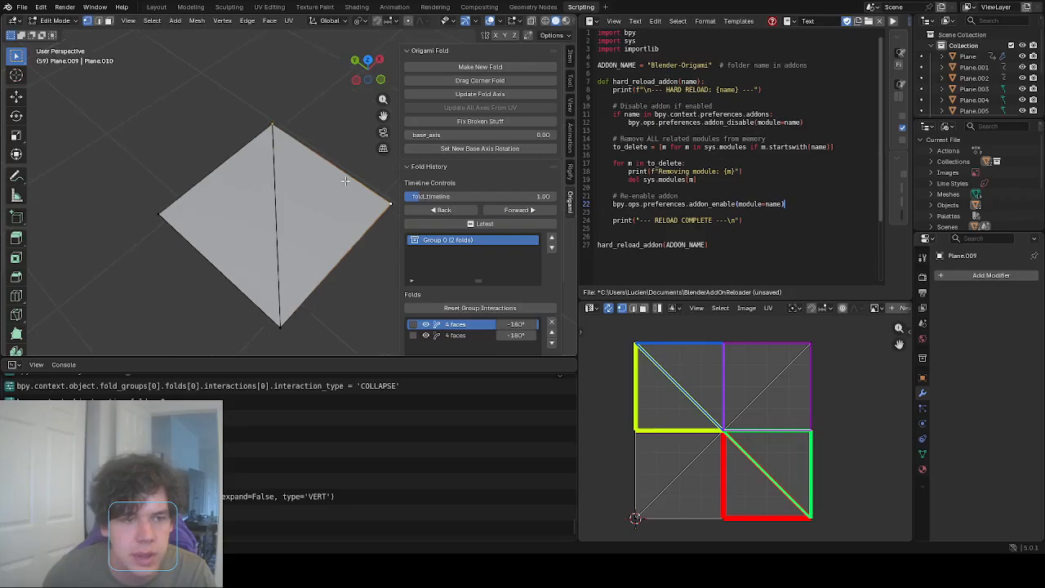
shift+middle_drag(343, 182, 338, 181)
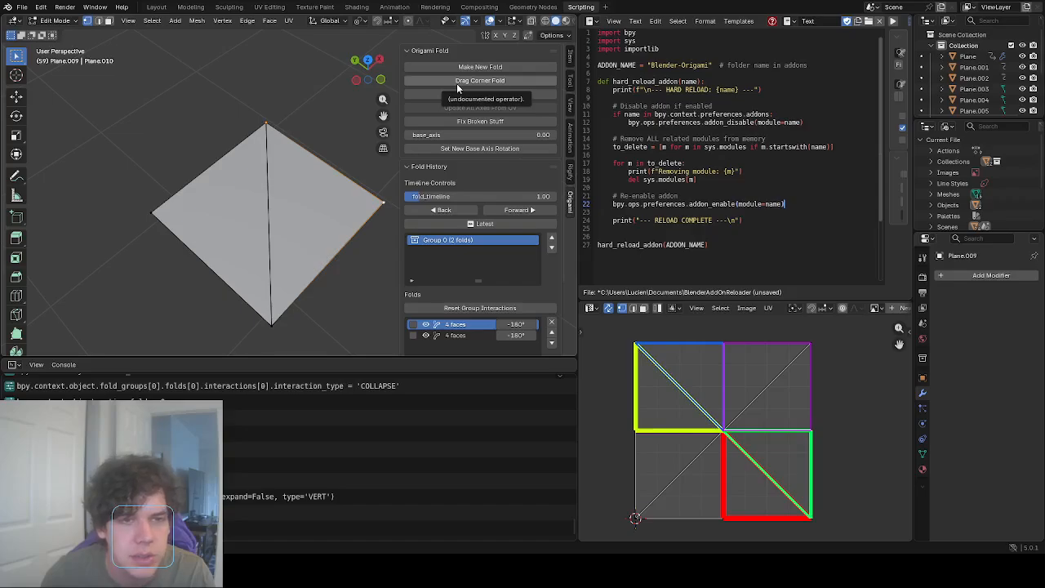
click(479, 80)
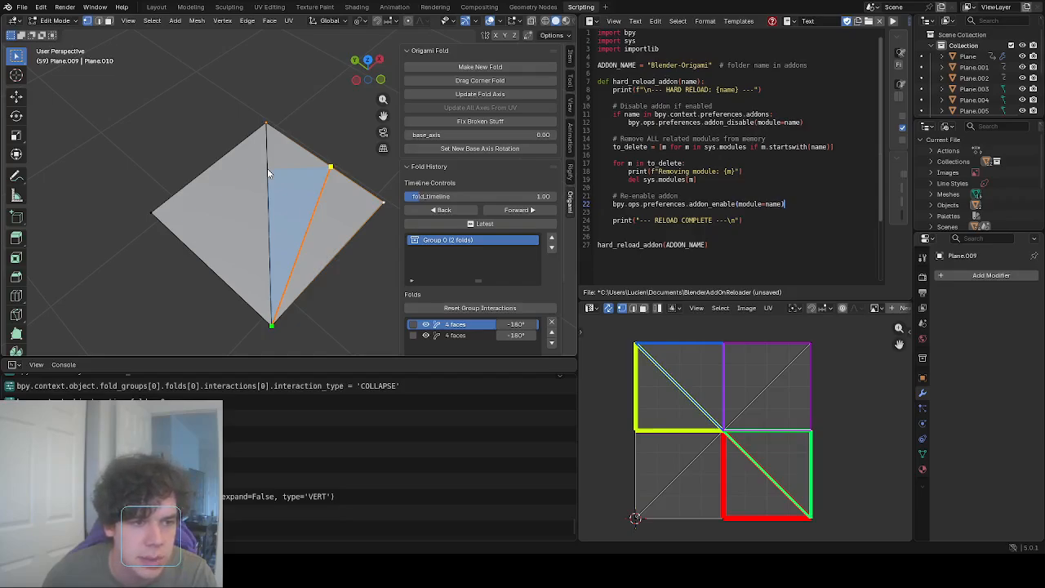
click(267, 168)
middle_drag(267, 168, 382, 189)
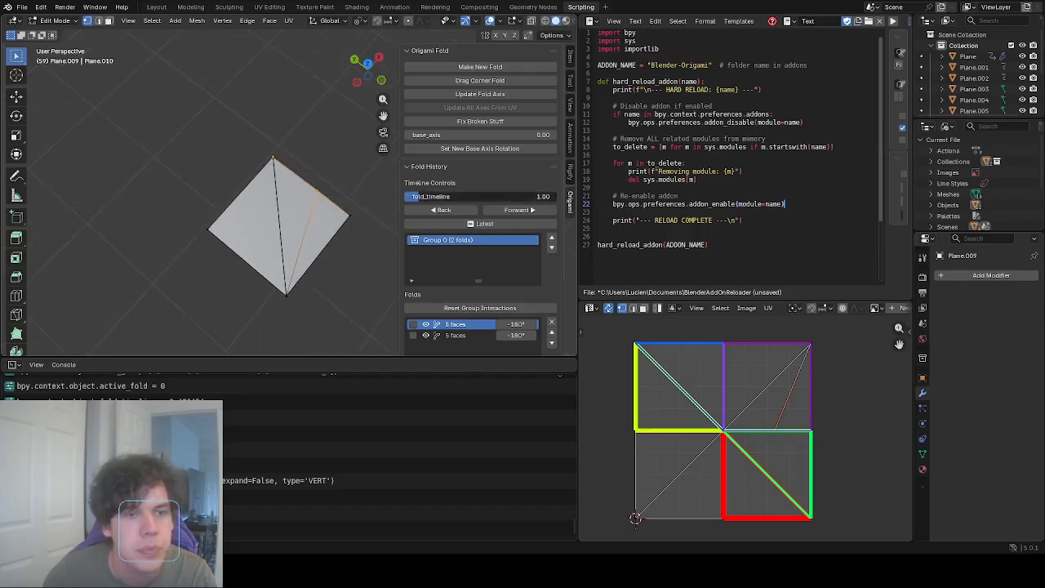
drag(490, 196, 422, 196)
middle_drag(301, 187, 313, 208)
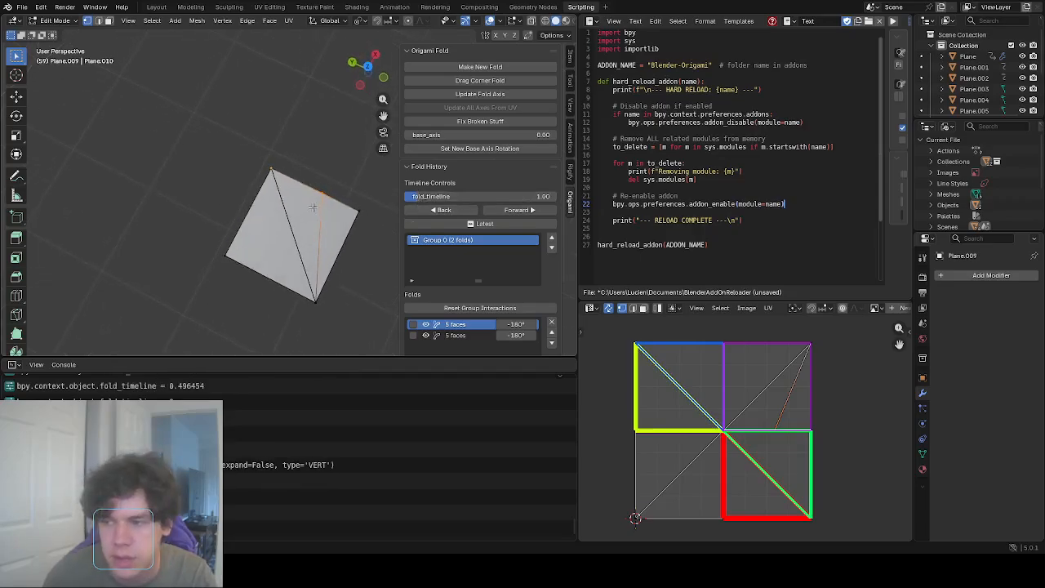
click(356, 204)
click(281, 204)
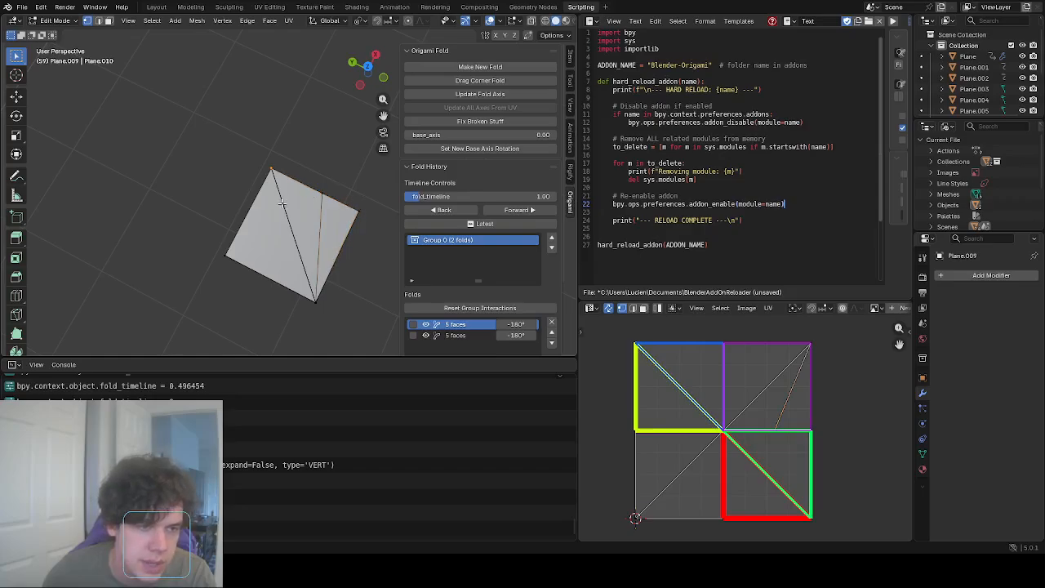
shift+click(315, 296)
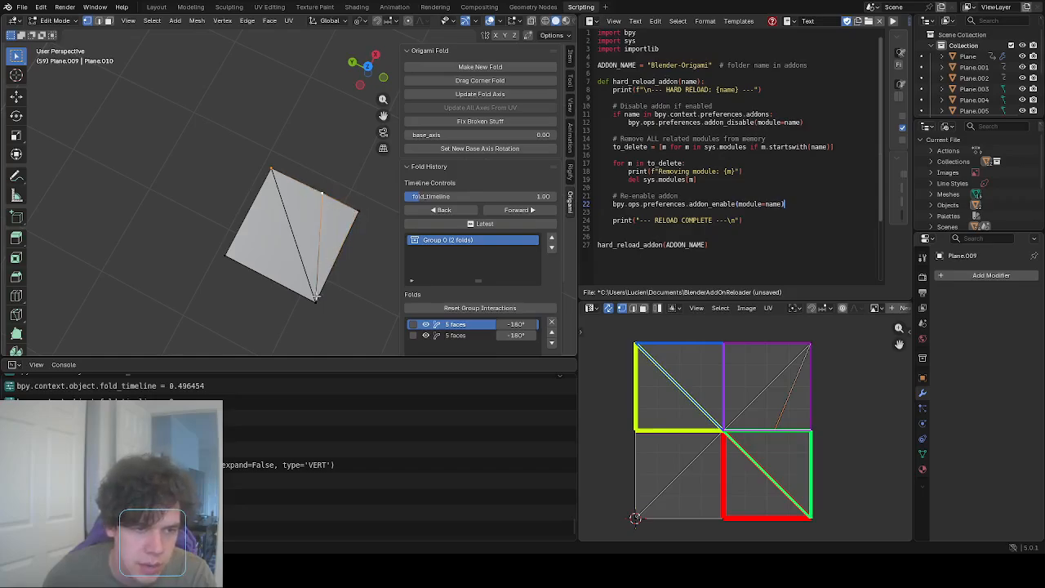
middle_drag(350, 174, 343, 184)
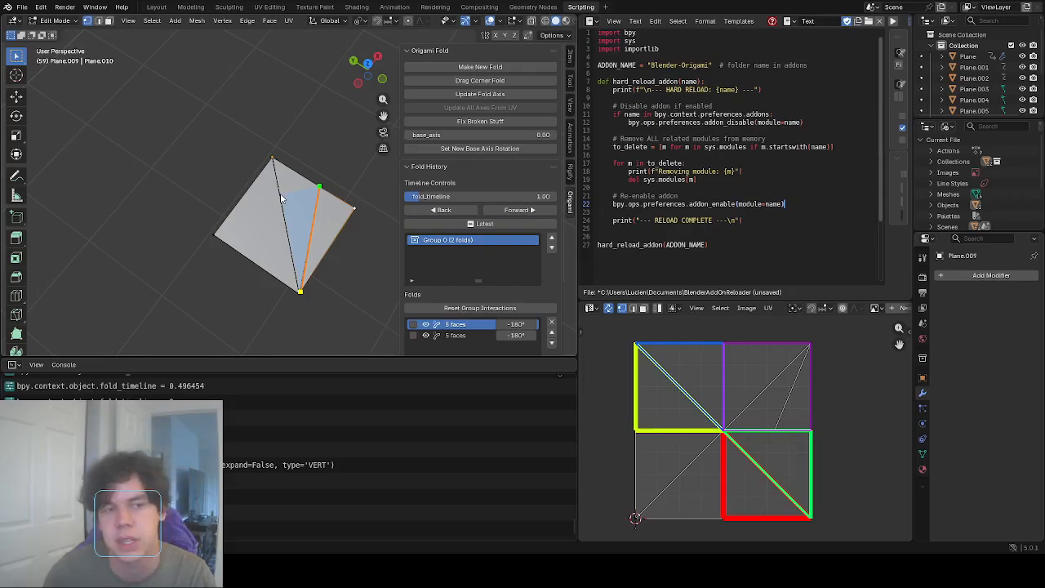
key(Escape)
middle_drag(293, 196, 295, 162)
scroll(327, 154, up, 1)
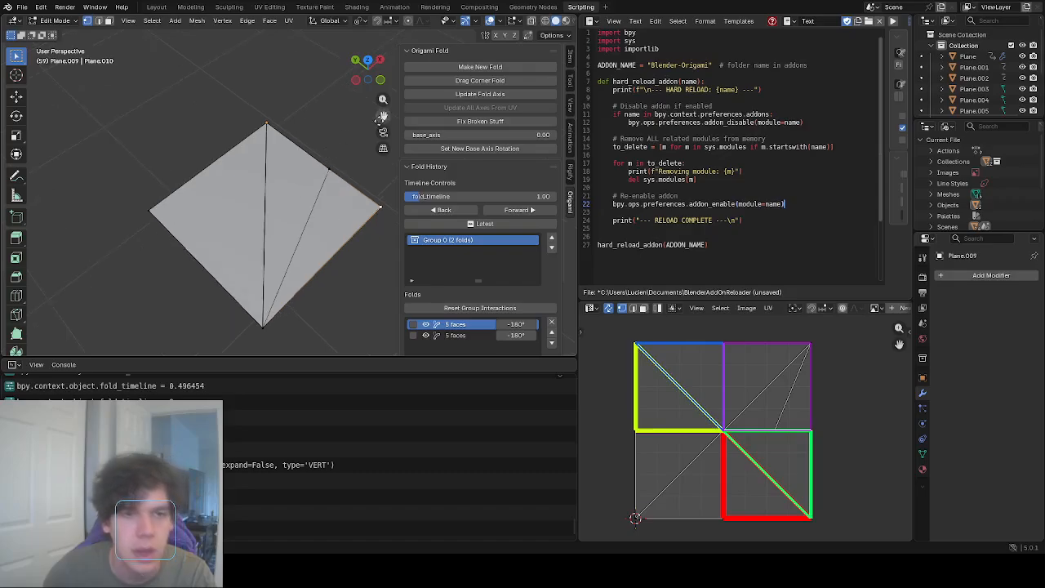
Scrub the timeline to about 0.50, select the narrow triangle beside the new crease in edge mode, and return the timeline to 1.00.
click(321, 189)
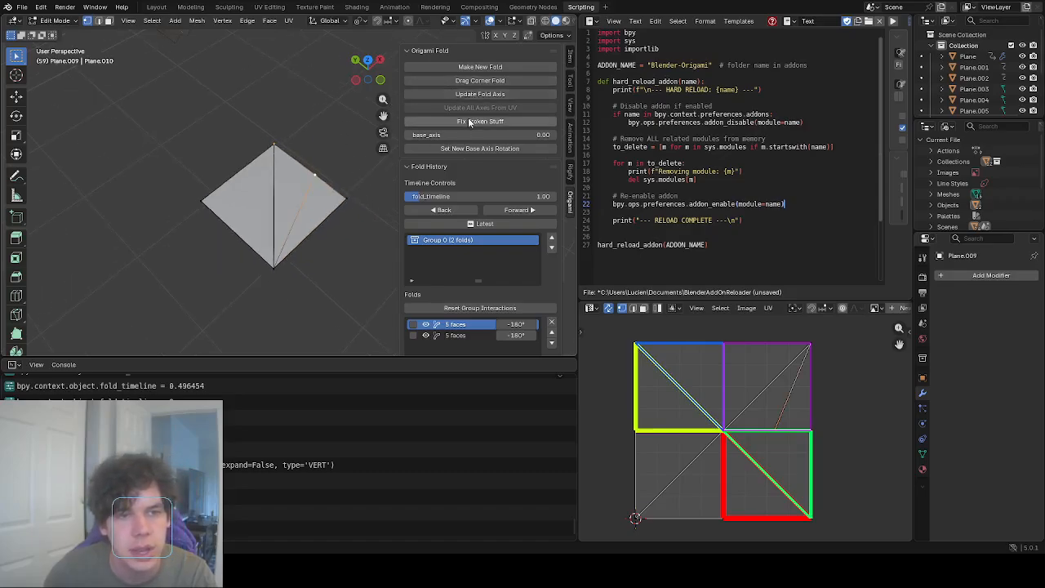
drag(446, 196, 414, 196)
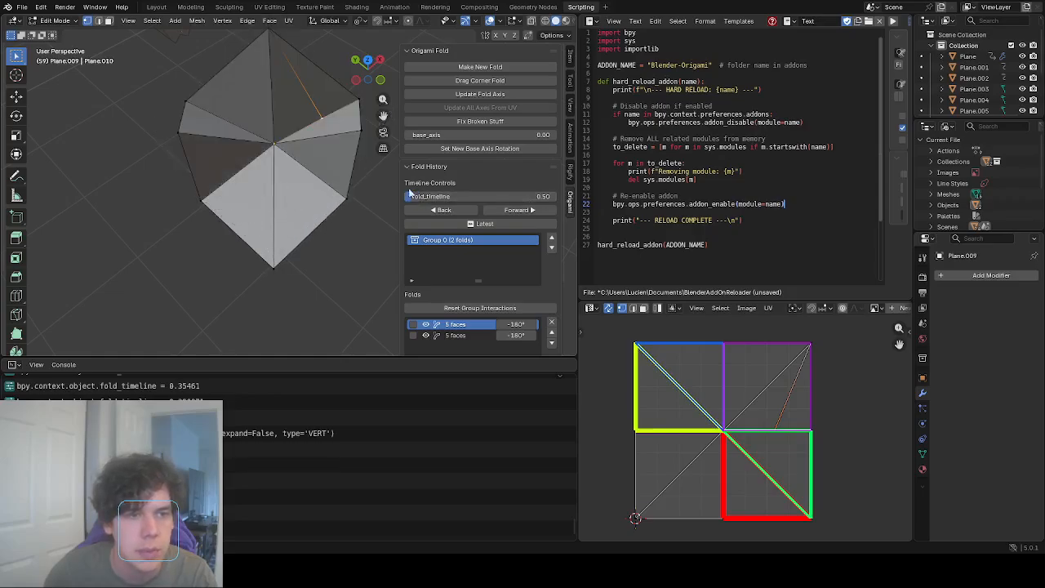
click(99, 20)
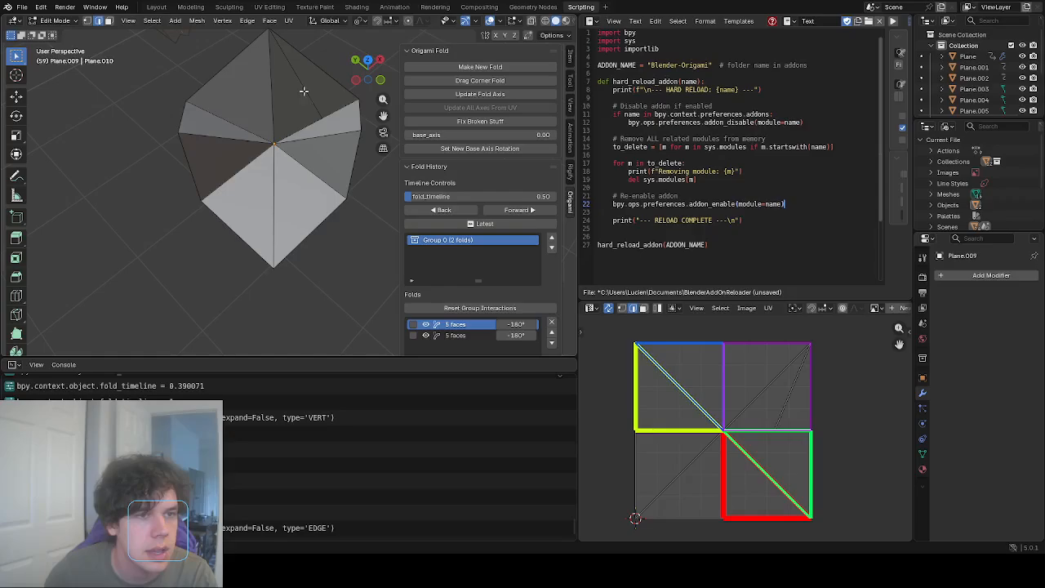
middle_drag(306, 91, 343, 108)
click(345, 111)
drag(412, 196, 418, 197)
Make a new 180° fold of the selected triangle along the new crease in Group 1.
click(457, 66)
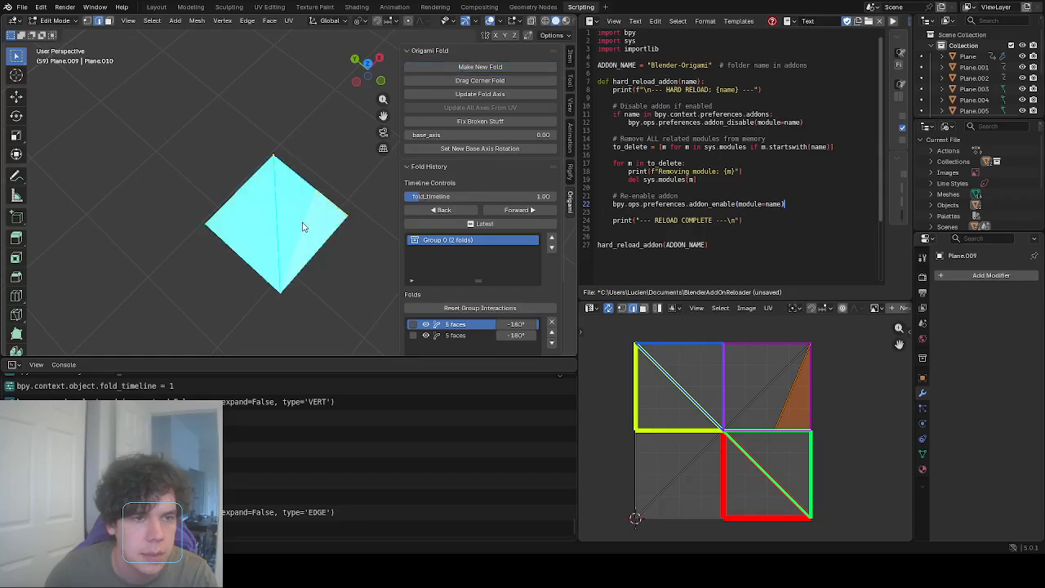
mouse_move(336, 229)
mouse_down()
mouse_move(262, 208)
mouse_move(349, 217)
mouse_move(287, 205)
mouse_move(309, 209)
mouse_up()
shift+click(313, 209)
shift+click(312, 210)
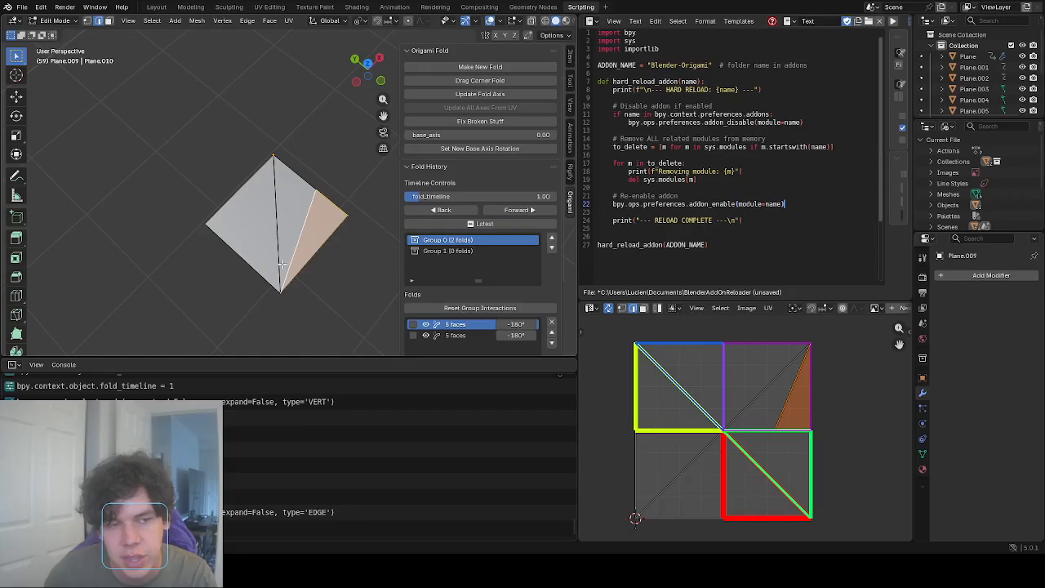
click(474, 66)
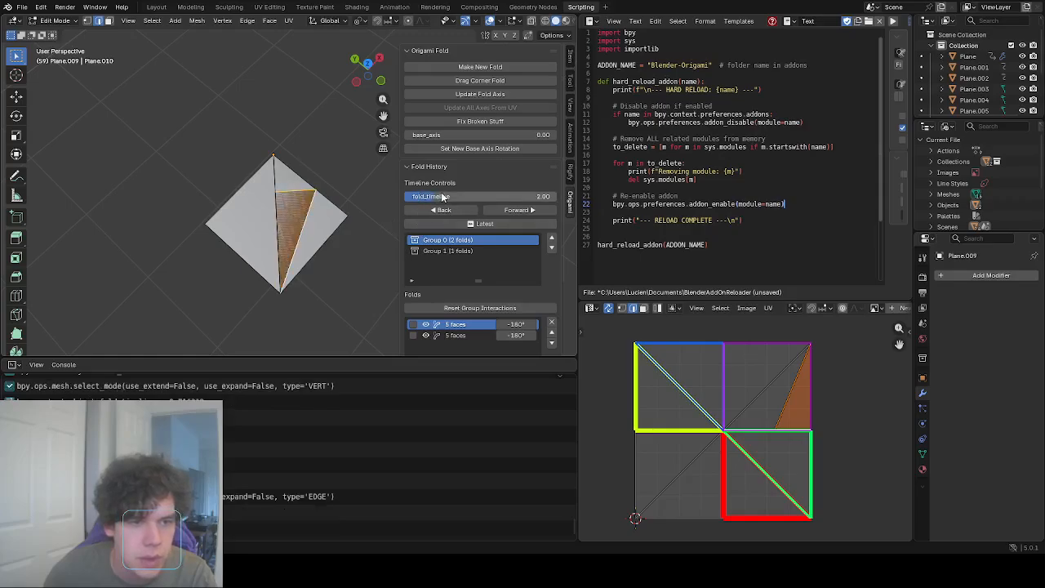
Scrub the fold timeline back to about 0.69, inspect the partly unfolded model from several angles, and select Group 1 to check its fold.
mouse_move(443, 196)
mouse_down()
mouse_move(409, 196)
mouse_move(428, 196)
mouse_up()
middle_drag(362, 198, 360, 117)
drag(474, 197, 462, 198)
middle_drag(299, 130, 291, 173)
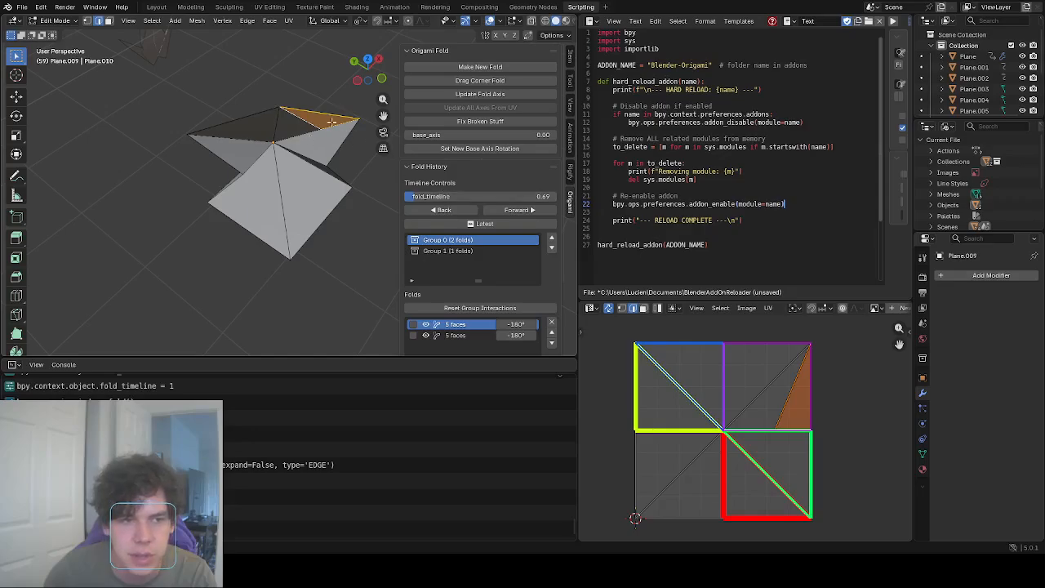
middle_drag(326, 149, 352, 98)
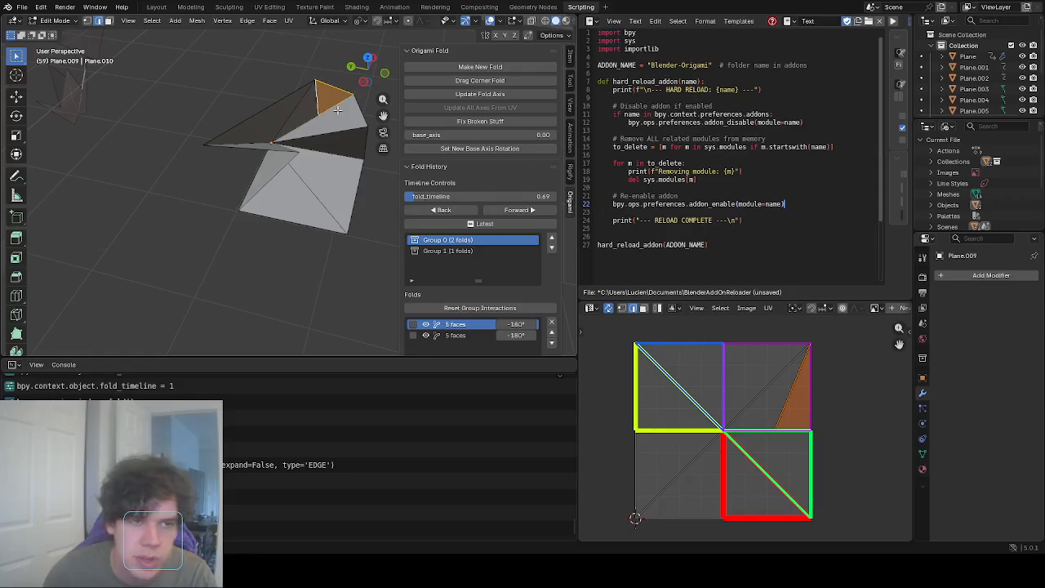
middle_drag(345, 124, 346, 154)
click(475, 252)
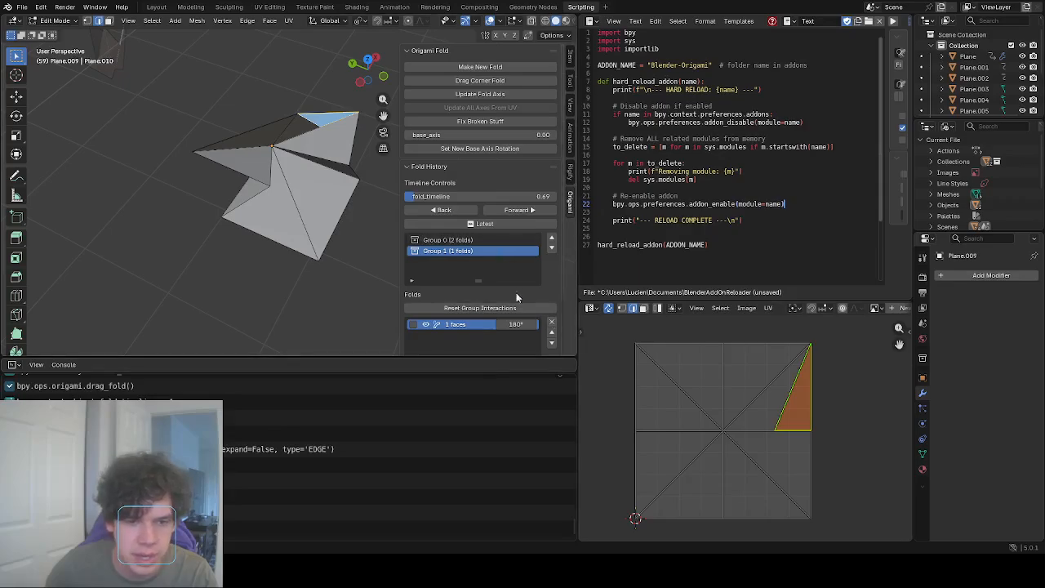
scroll(441, 245, down, 1)
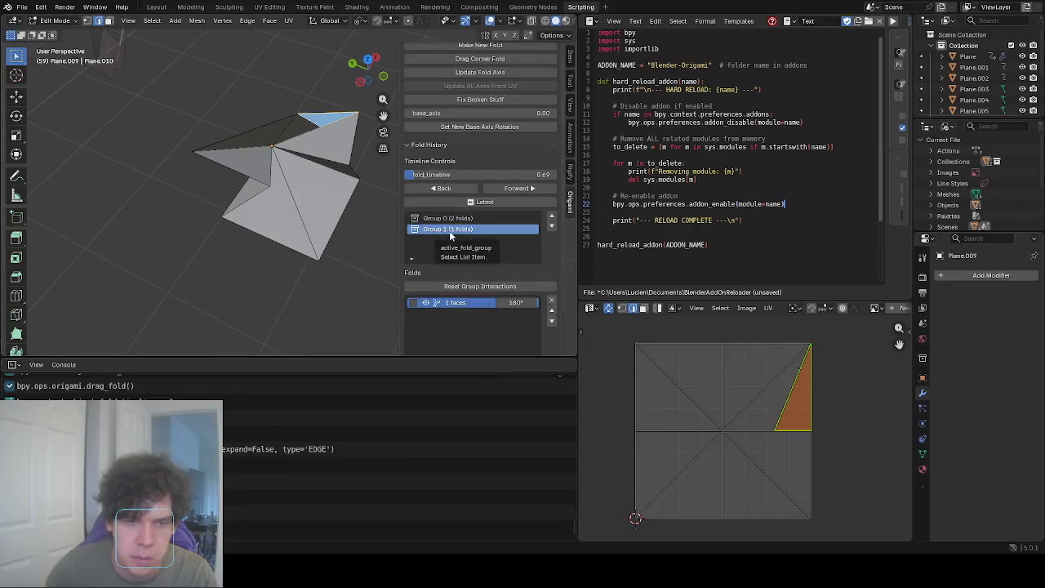
Delete the single 180° fold in Group 1 and return the fold timeline to 1.00 with nothing selected.
click(551, 301)
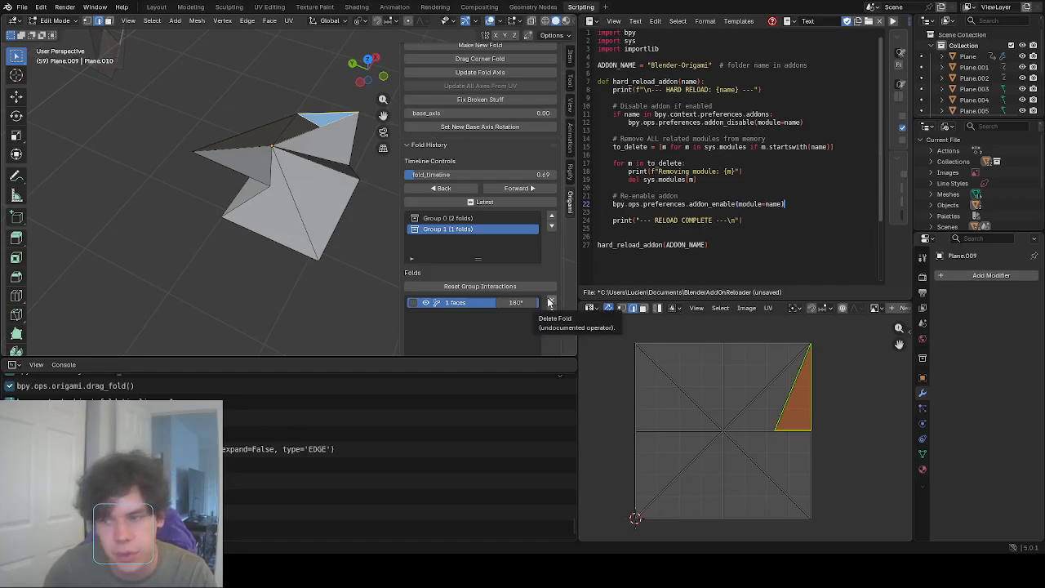
click(467, 200)
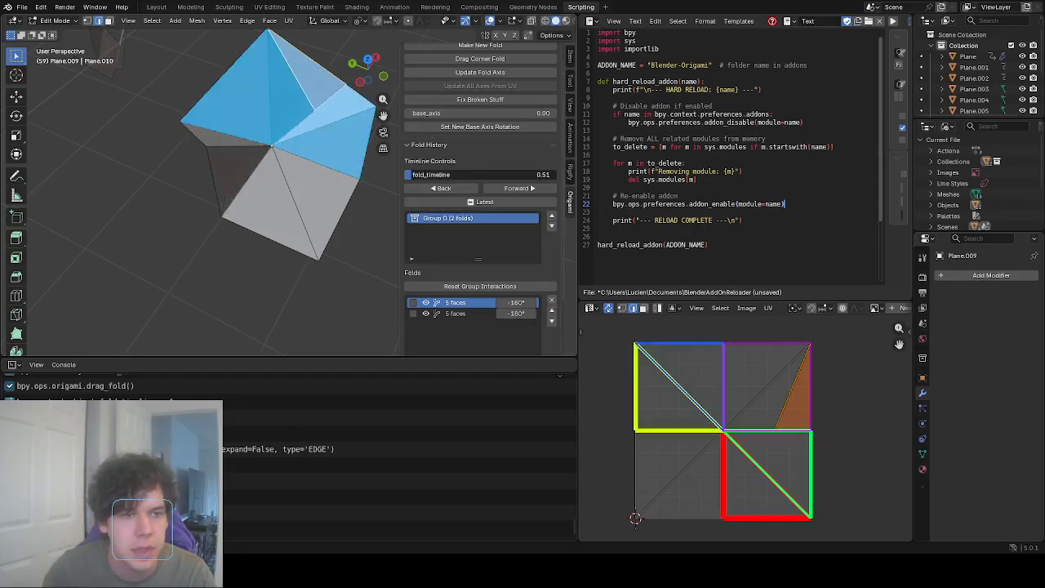
drag(433, 175, 445, 175)
middle_drag(324, 170, 365, 157)
click(324, 163)
key(a)
scroll(466, 81, up, 1)
click(358, 181)
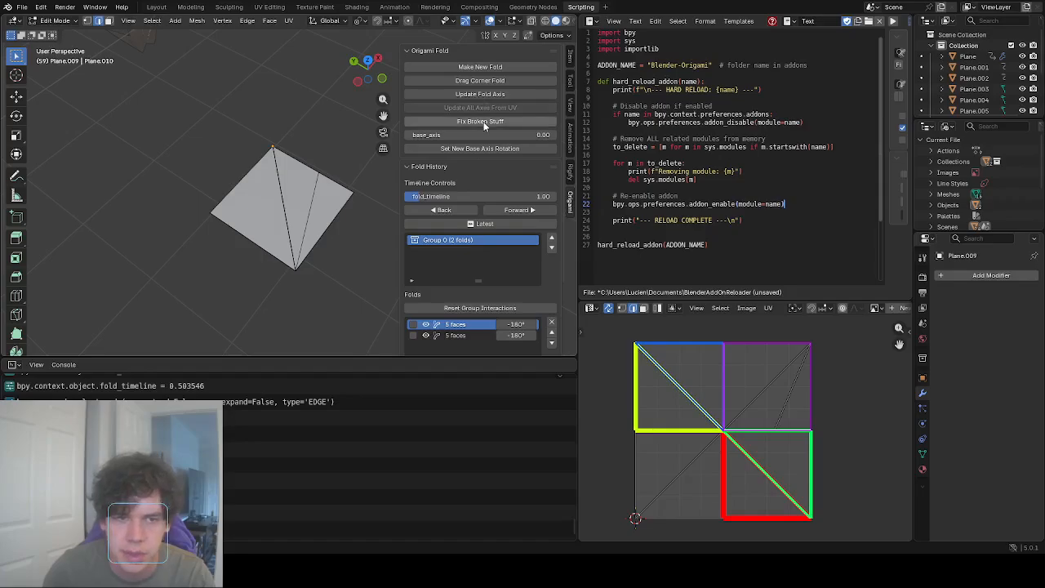
Turn on X-ray display for the folded model.
scroll(304, 267, up, 2)
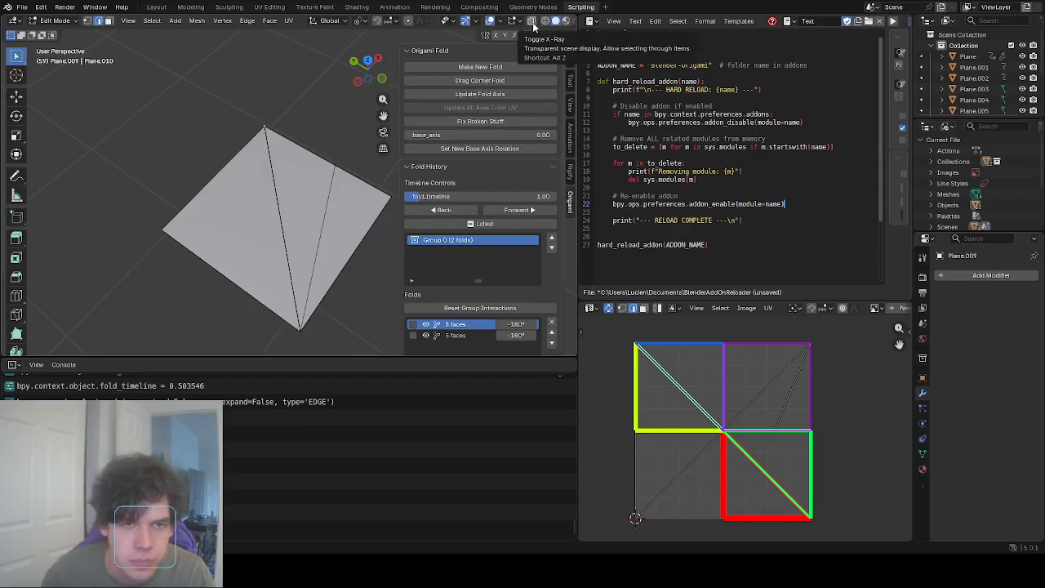
click(534, 27)
middle_drag(308, 135, 313, 139)
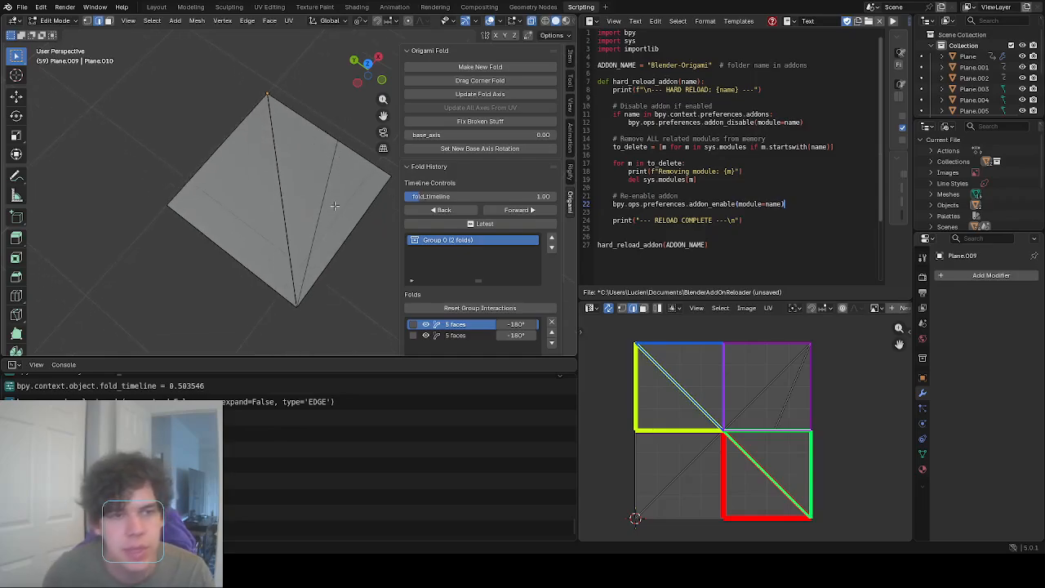
Try to cut through all layers along the existing crease with the Knife tool, from the lower corner to the upper edge.
click(12, 322)
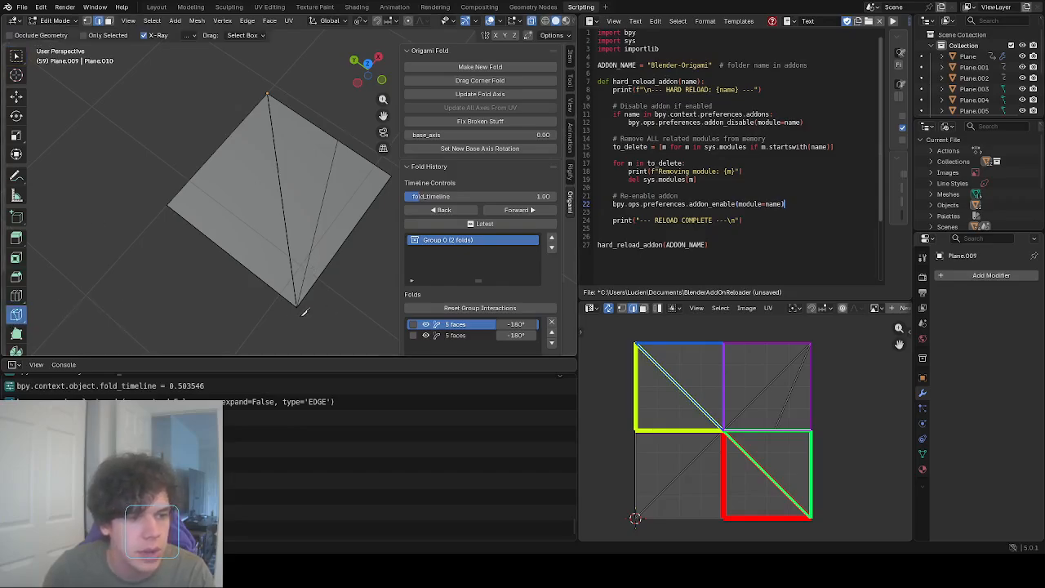
click(298, 305)
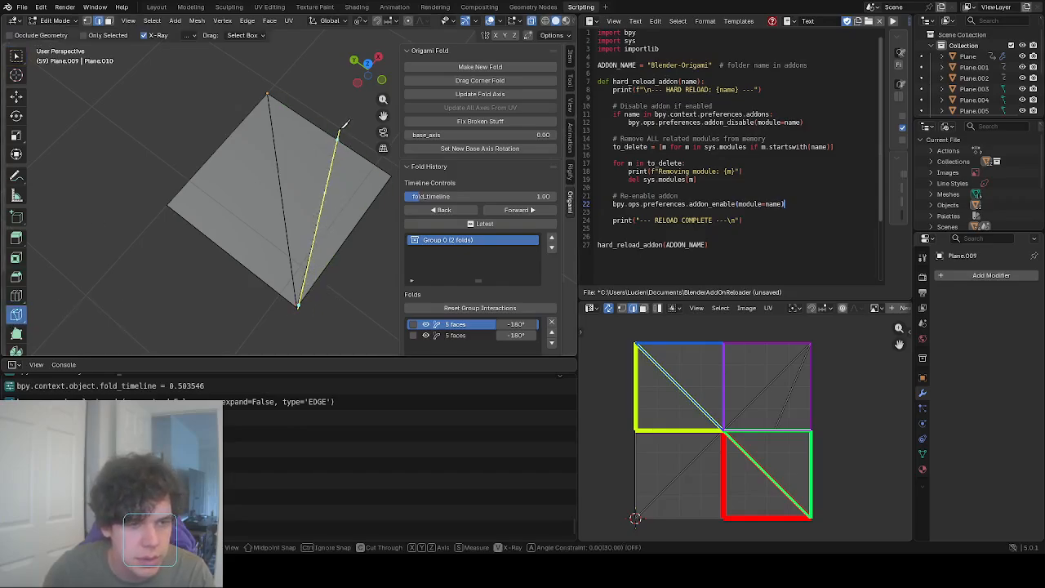
click(338, 139)
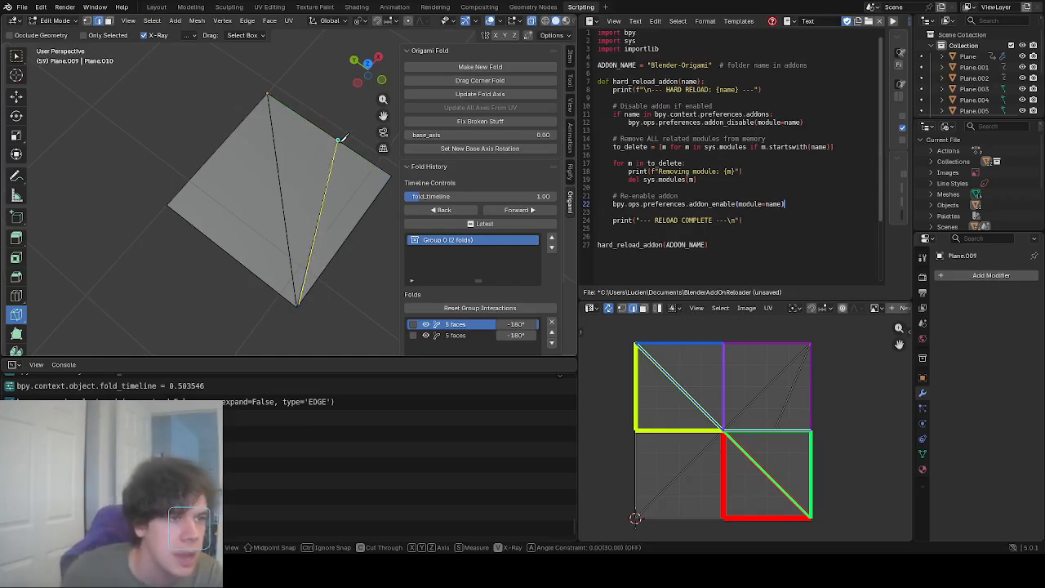
right_click(72, 62)
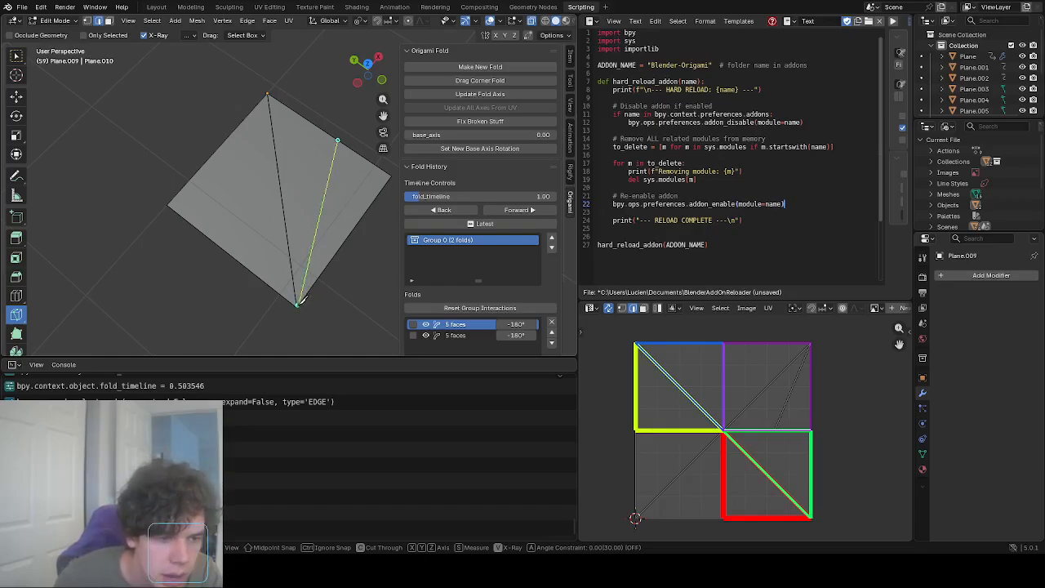
middle_drag(297, 307, 327, 265)
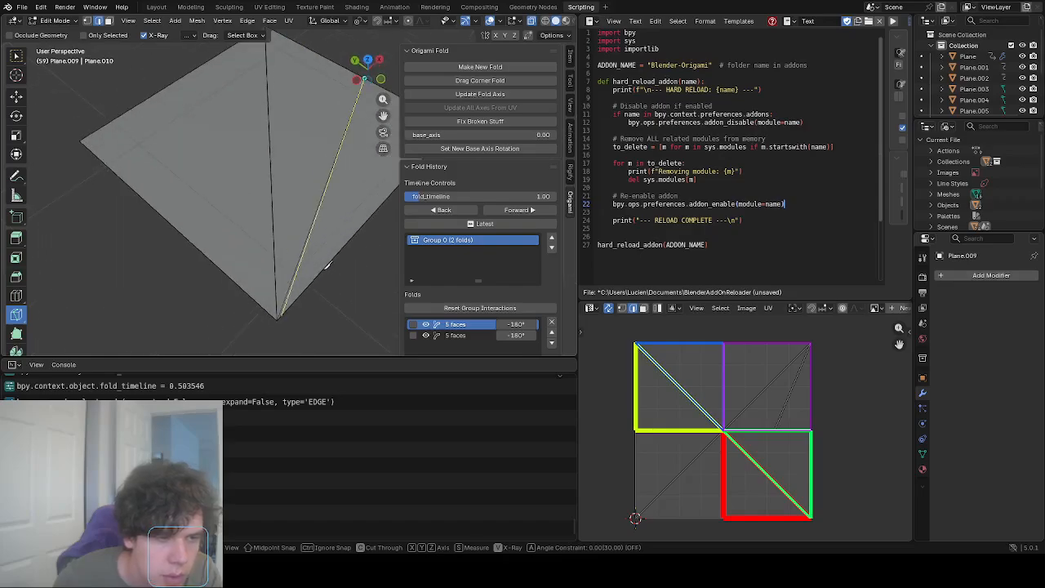
scroll(296, 304, up, 4)
shift+middle_drag(297, 301, 299, 142)
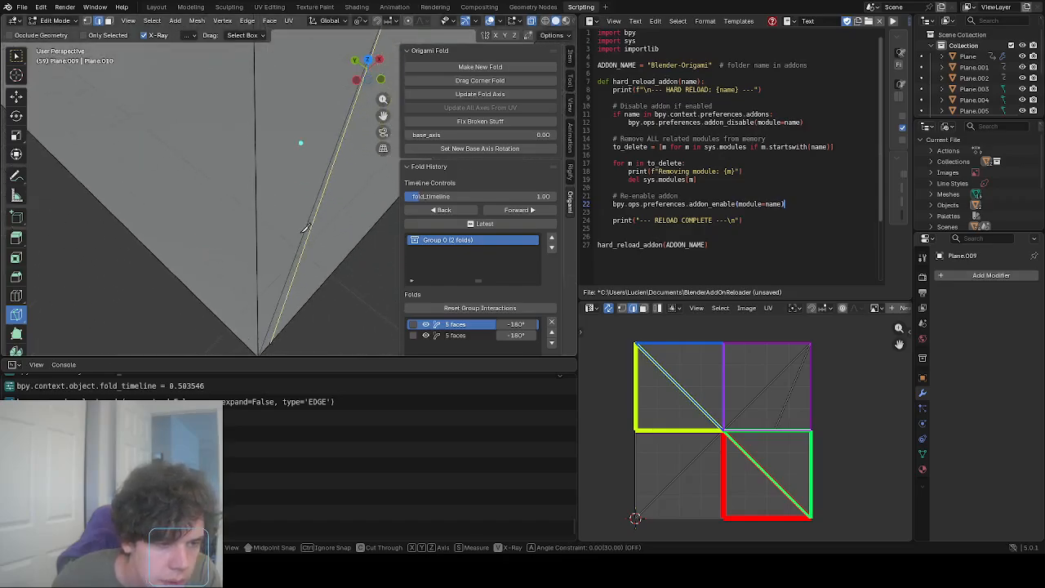
scroll(299, 143, down, 1)
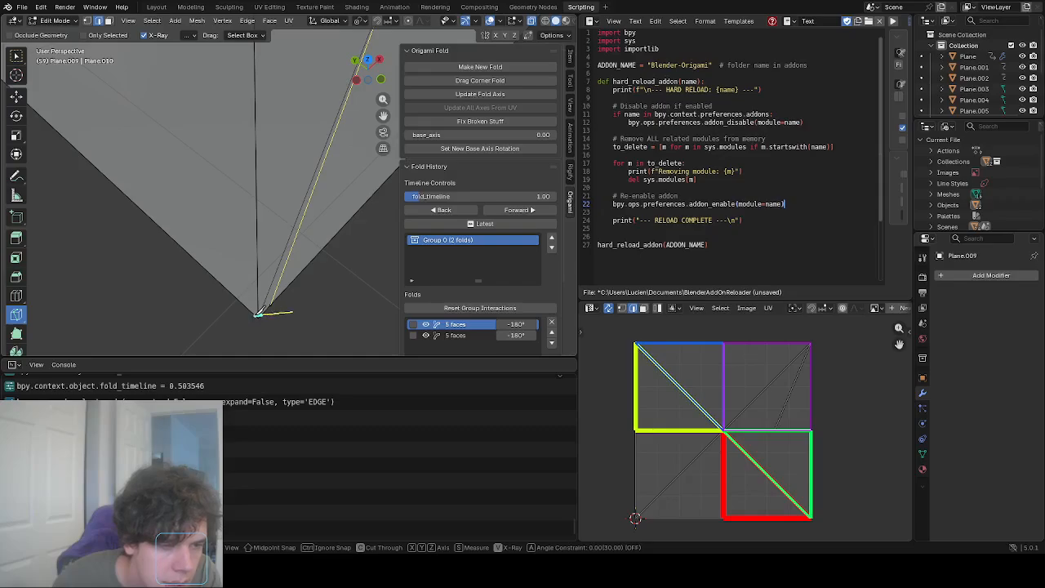
scroll(263, 310, down, 5)
click(335, 106)
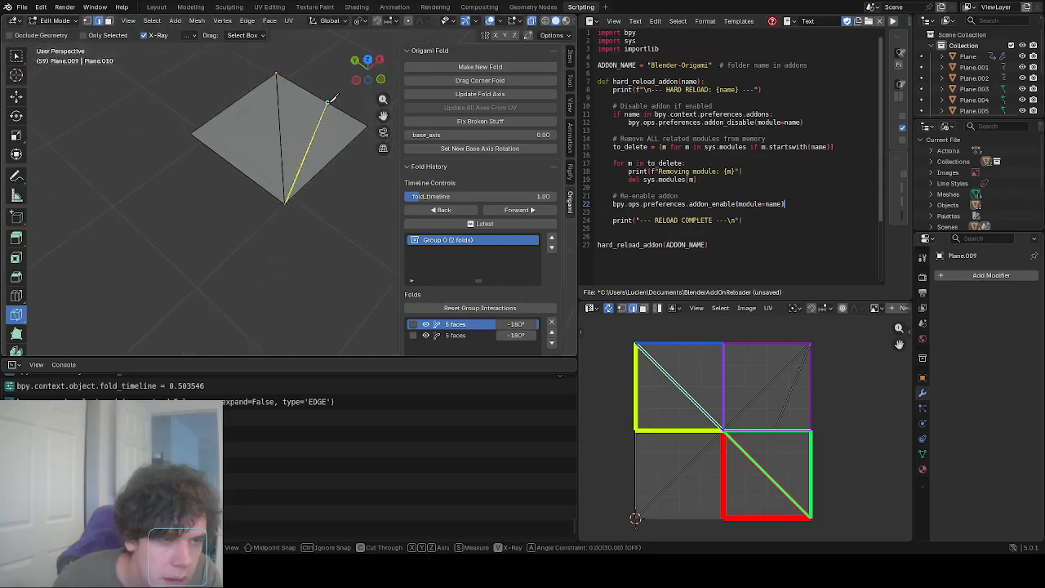
key(Return)
scroll(294, 212, up, 5)
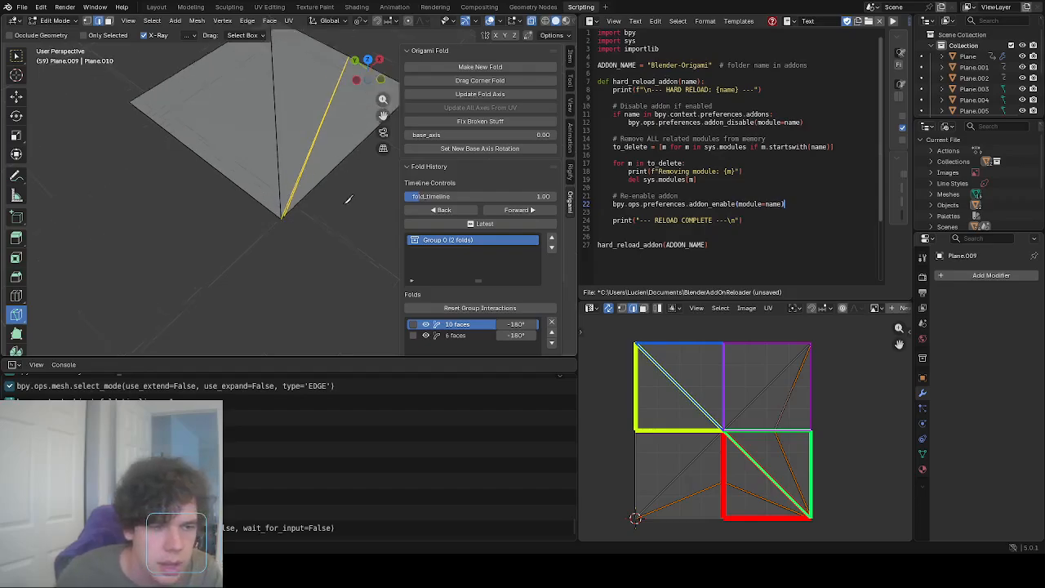
scroll(281, 252, down, 2)
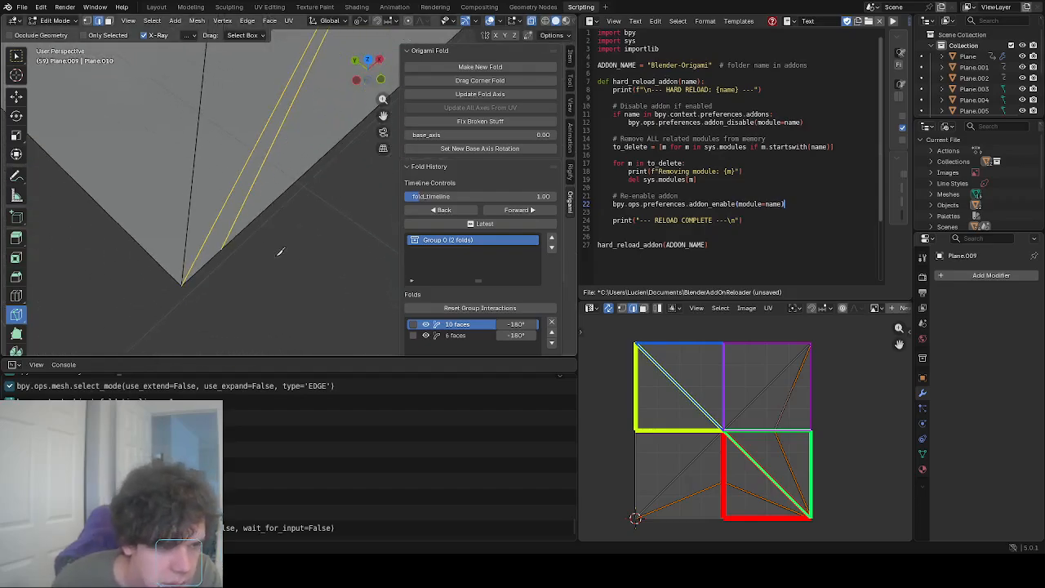
Inspect the cut lines near the lower corner with the selection tool, and undo the knife cut.
right_click(222, 257)
click(266, 215)
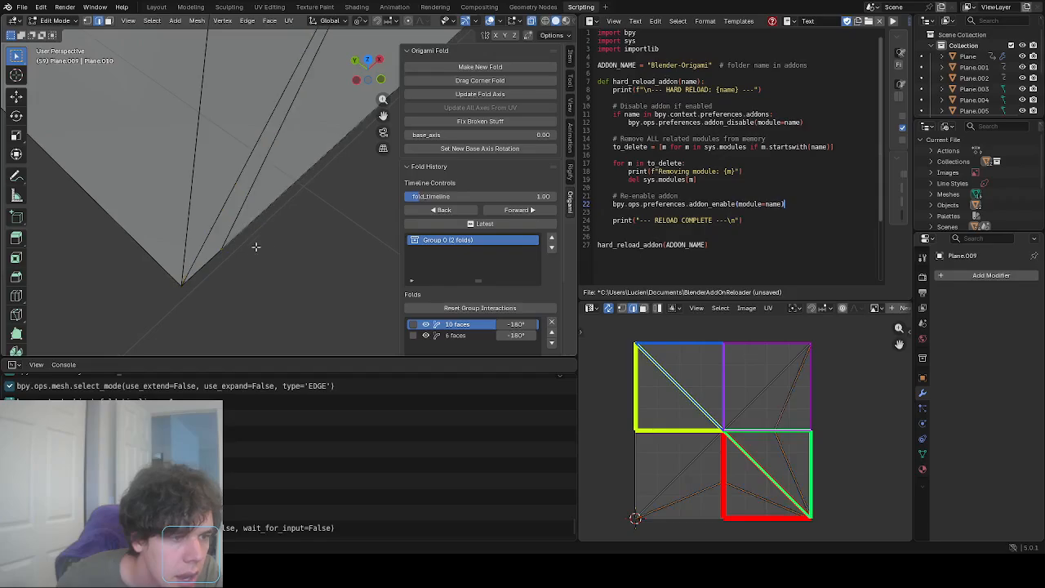
click(223, 231)
click(233, 222)
scroll(253, 231, up, 3)
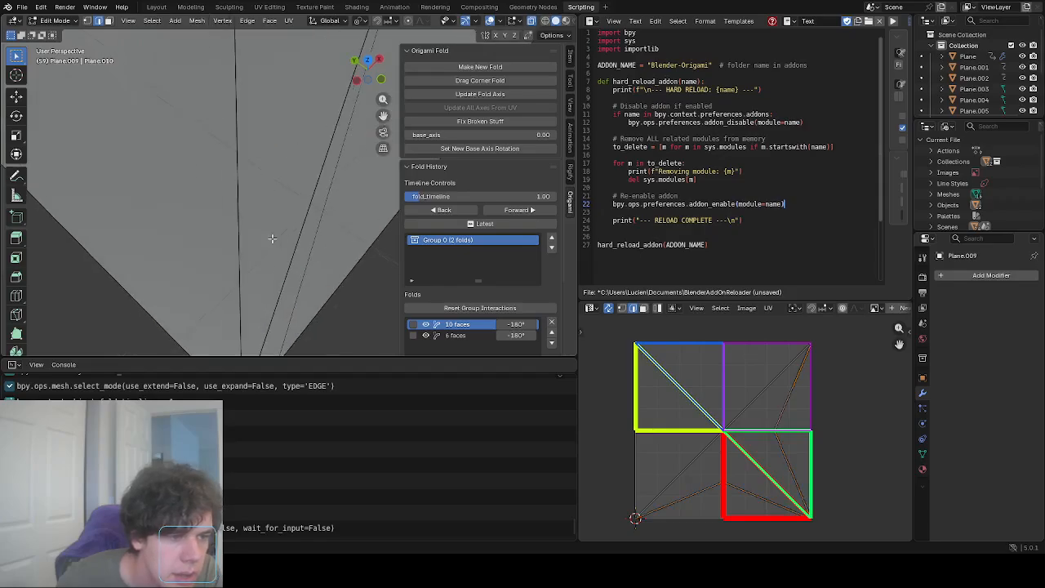
scroll(310, 245, down, 5)
scroll(319, 217, up, 2)
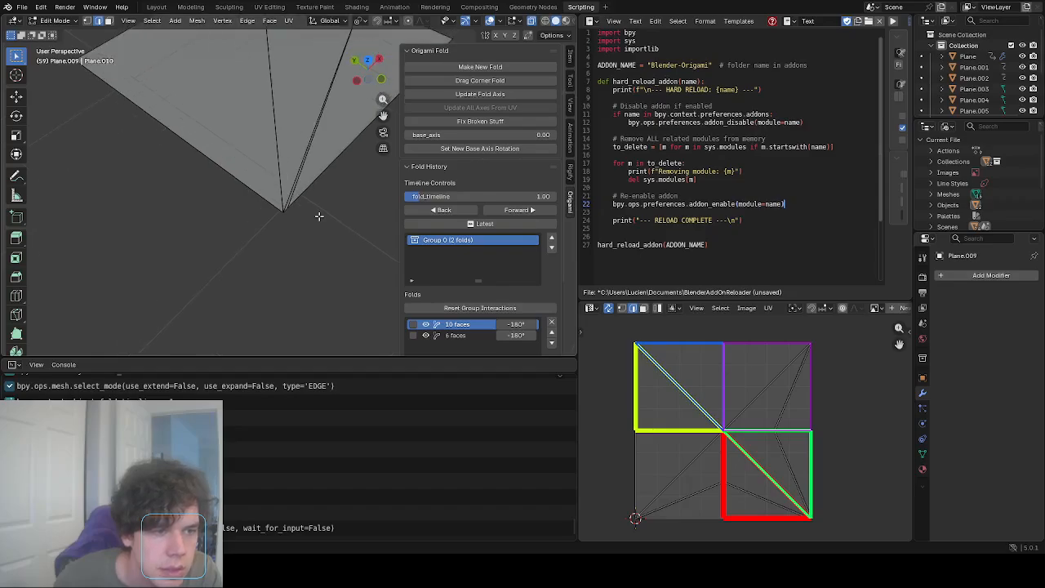
key(ctrl+z)
key(ctrl+z)
key(ctrl+z)
scroll(320, 216, up, 2)
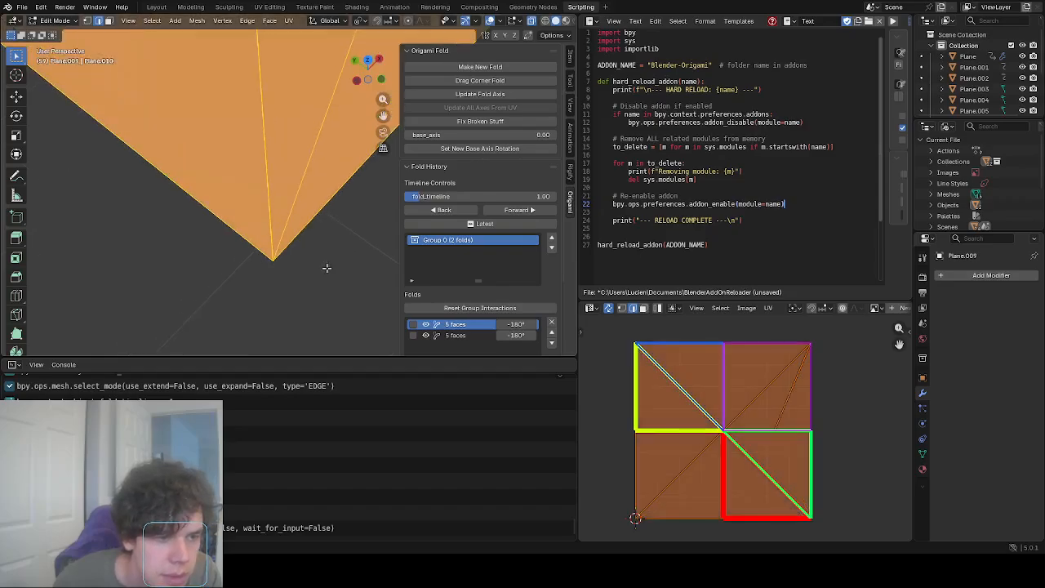
key(ctrl+z)
Knife-cut the folded model through all layers along the crease, from the lower corner to the crease's end on the upper edge.
click(299, 237)
scroll(333, 212, down, 3)
scroll(340, 171, up, 3)
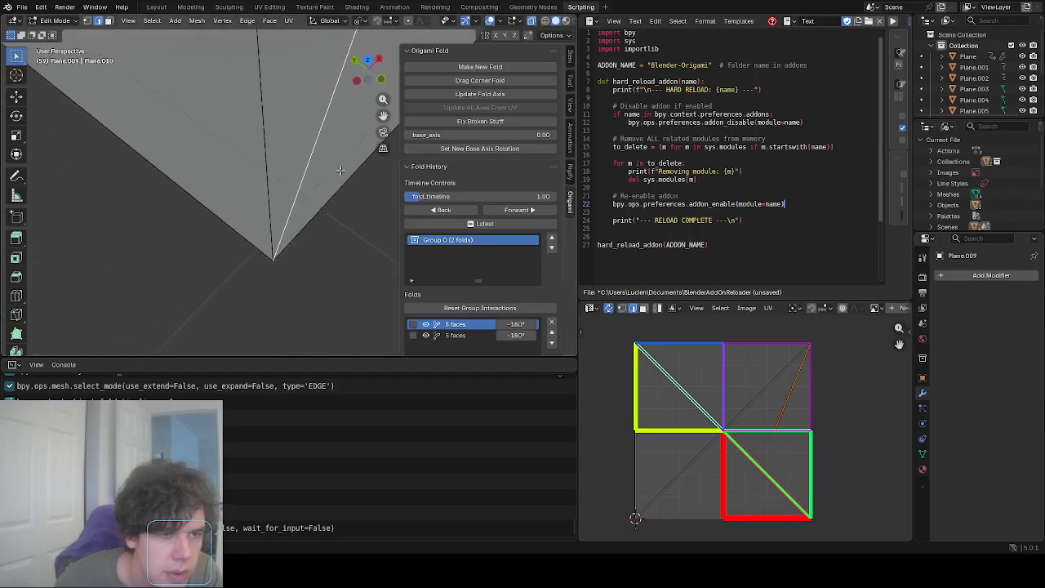
click(17, 315)
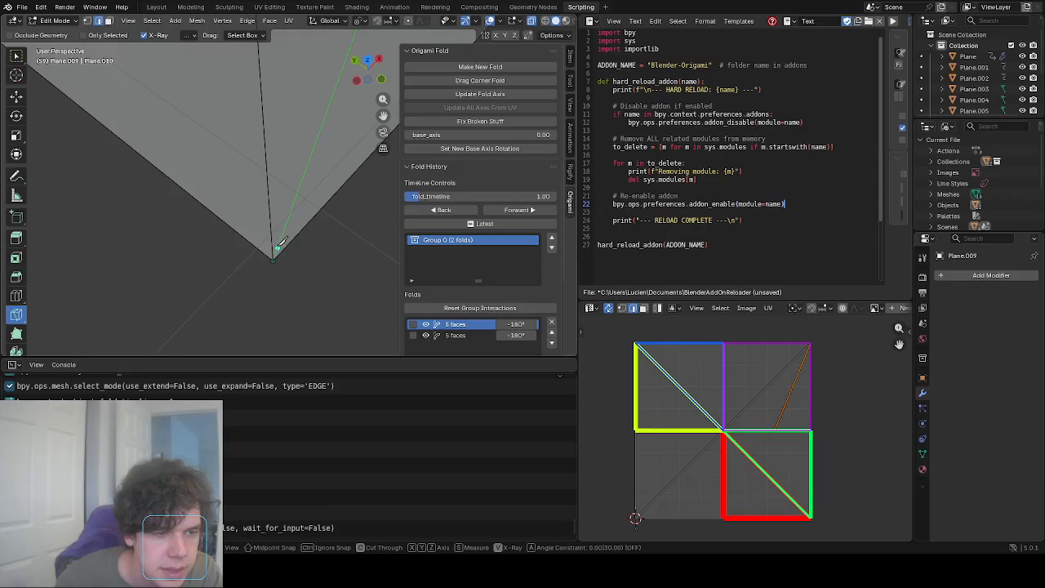
shift+middle_drag(329, 121, 304, 249)
scroll(317, 212, down, 2)
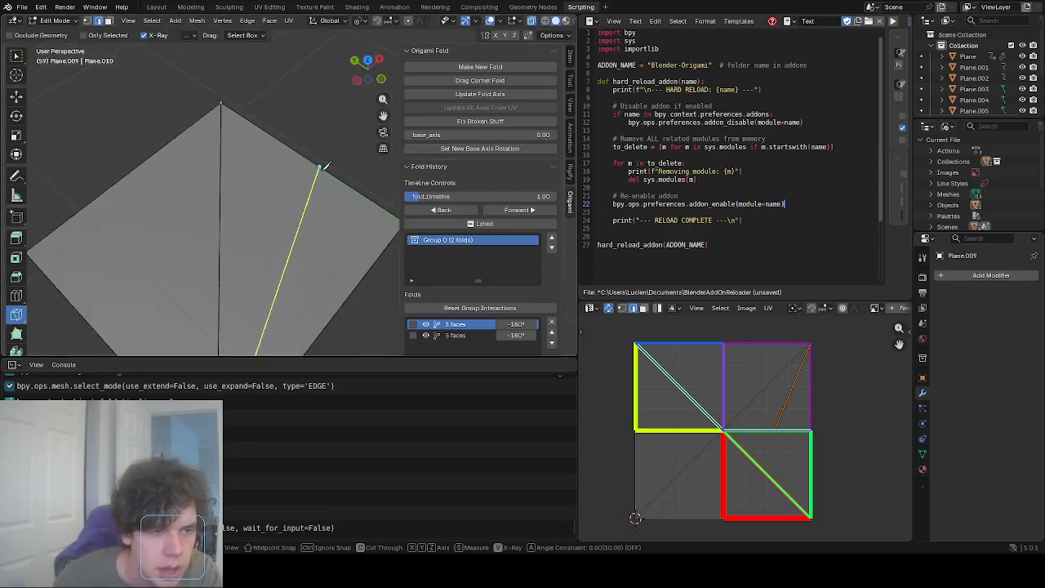
click(321, 168)
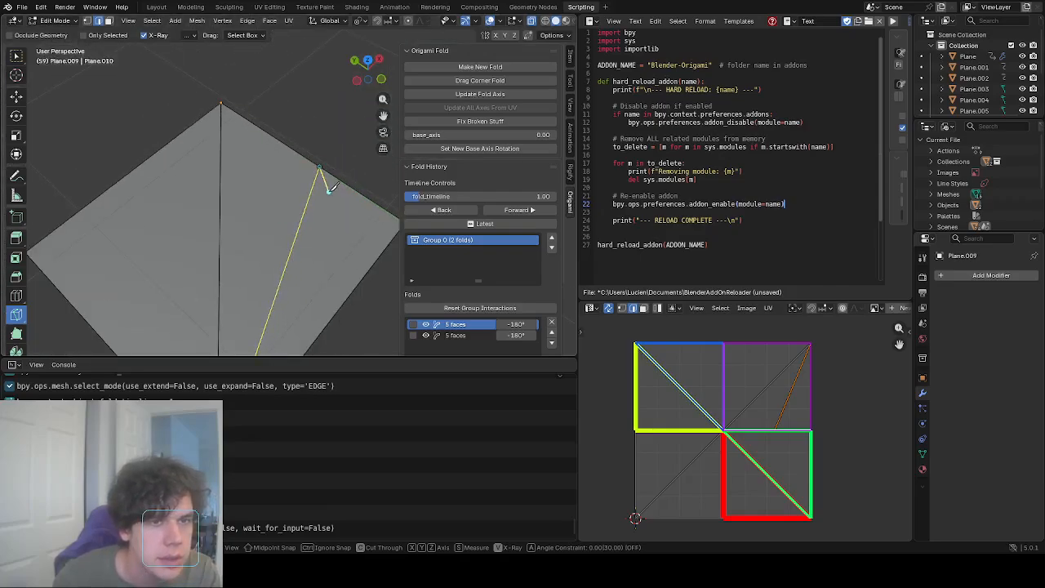
key(Return)
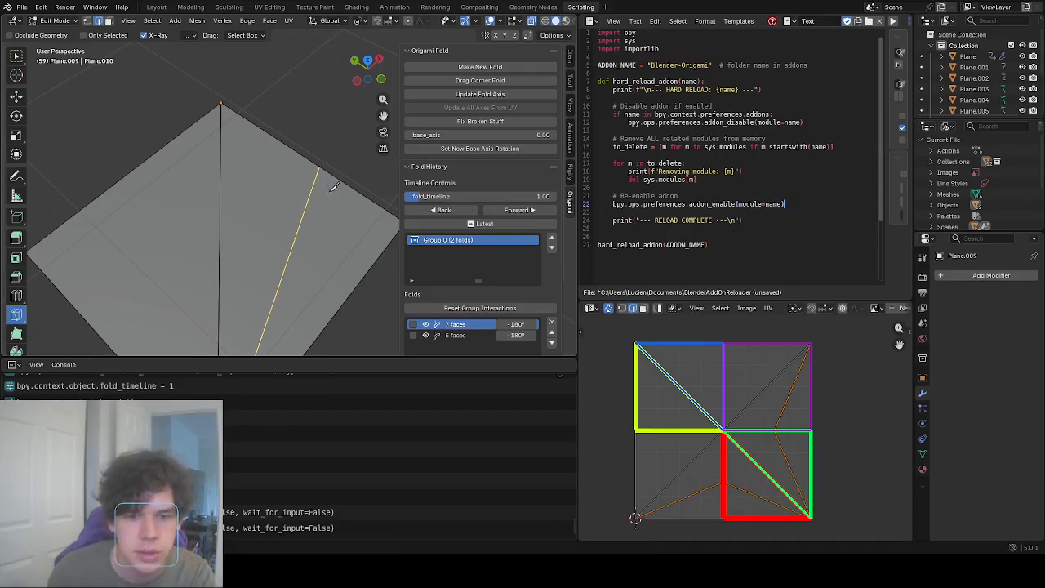
Scrub the fold timeline back to about 0.57 to check the cuts across the layers, and return it to 1.00.
scroll(332, 187, down, 2)
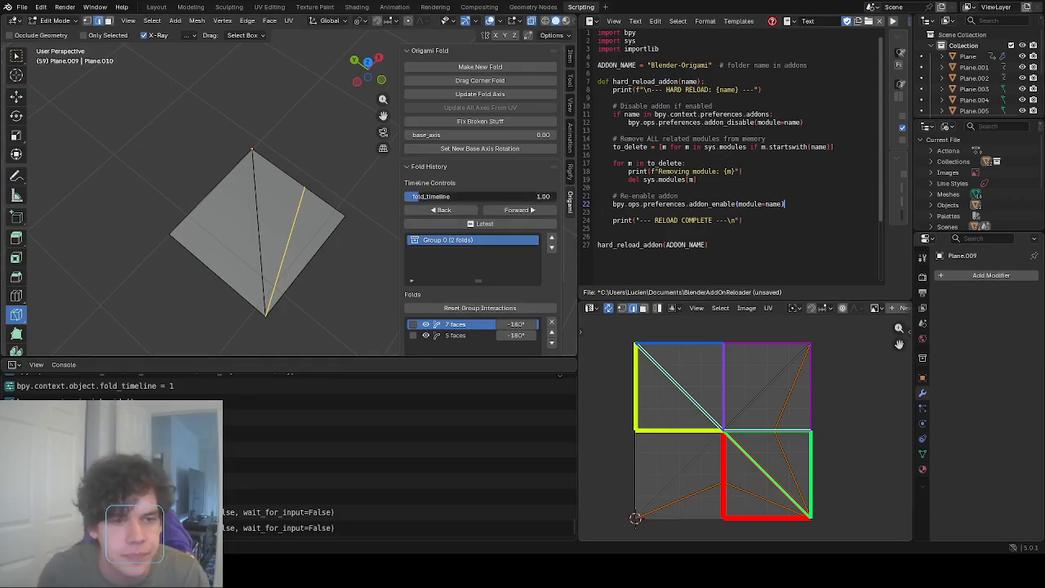
mouse_move(482, 196)
mouse_down()
mouse_move(411, 197)
mouse_move(462, 197)
mouse_up()
scroll(275, 151, down, 3)
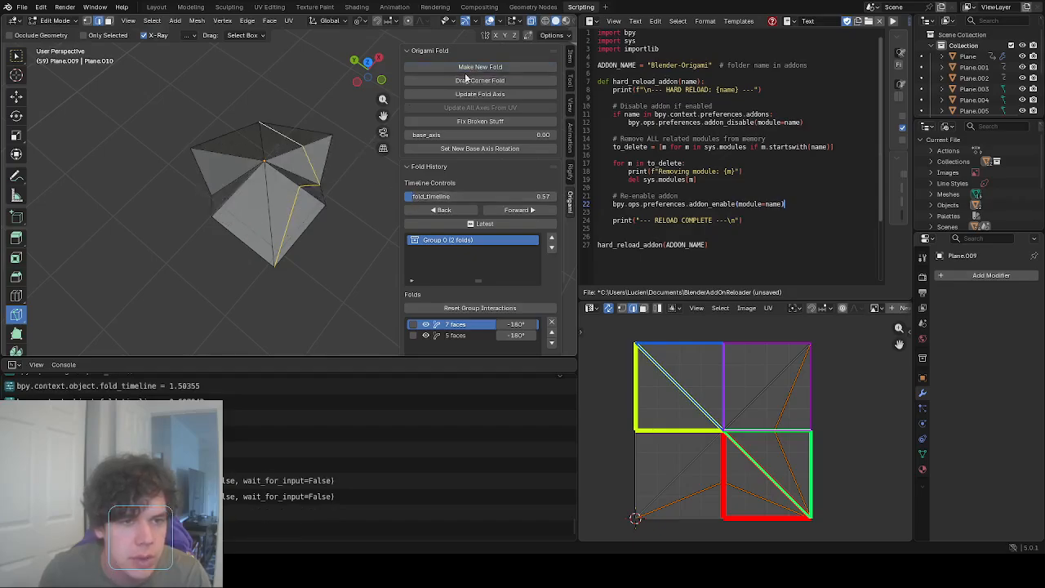
click(451, 196)
drag(413, 197, 420, 197)
Make a new 180° fold of the narrow outer flap along the cut crease in Group 1, covering two faces.
click(455, 67)
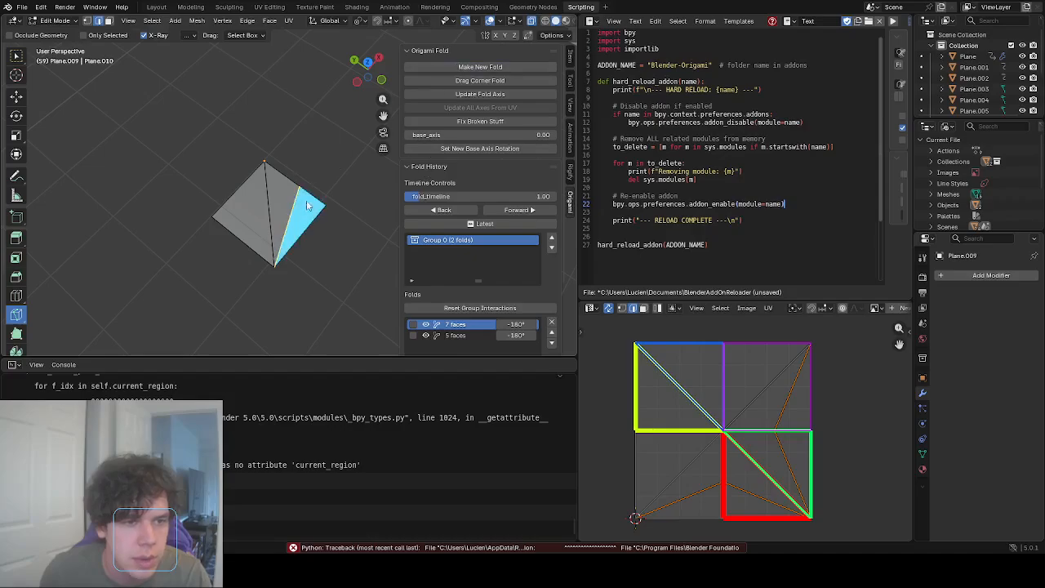
click(310, 212)
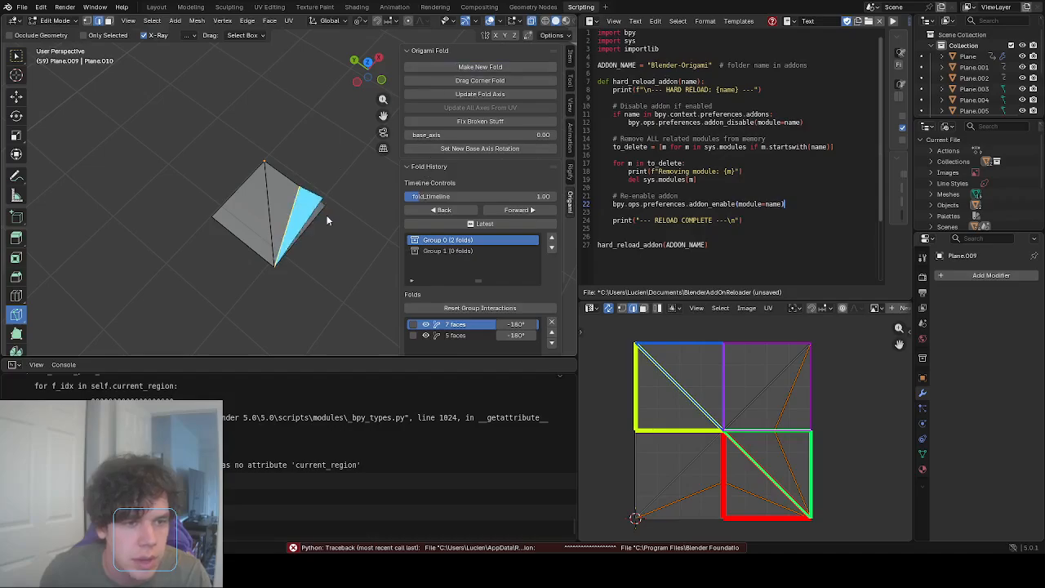
click(397, 222)
middle_drag(330, 206, 335, 161)
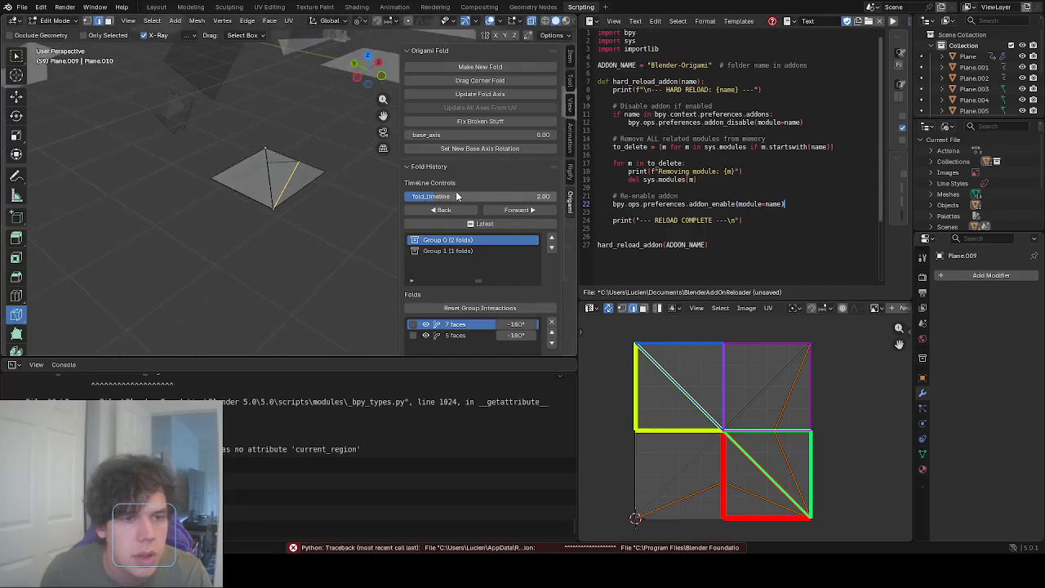
Scrub the timeline to about 1.72, turn off X-ray display, and scrub to about 1.29 to view the partly folded flap.
drag(458, 196, 437, 196)
scroll(310, 161, up, 3)
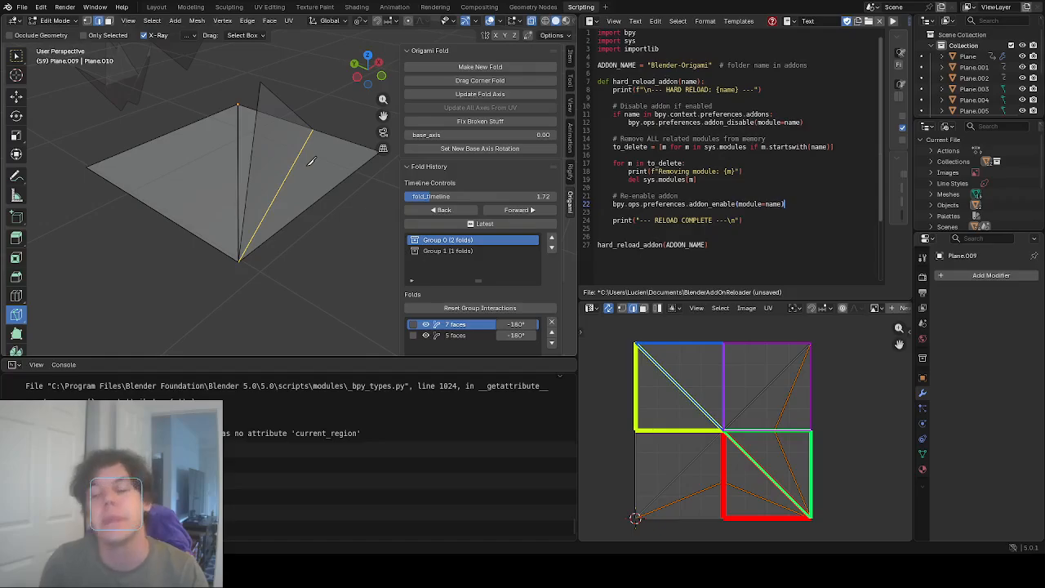
mouse_move(310, 161)
middle_down()
mouse_move(322, 131)
mouse_move(304, 166)
middle_up()
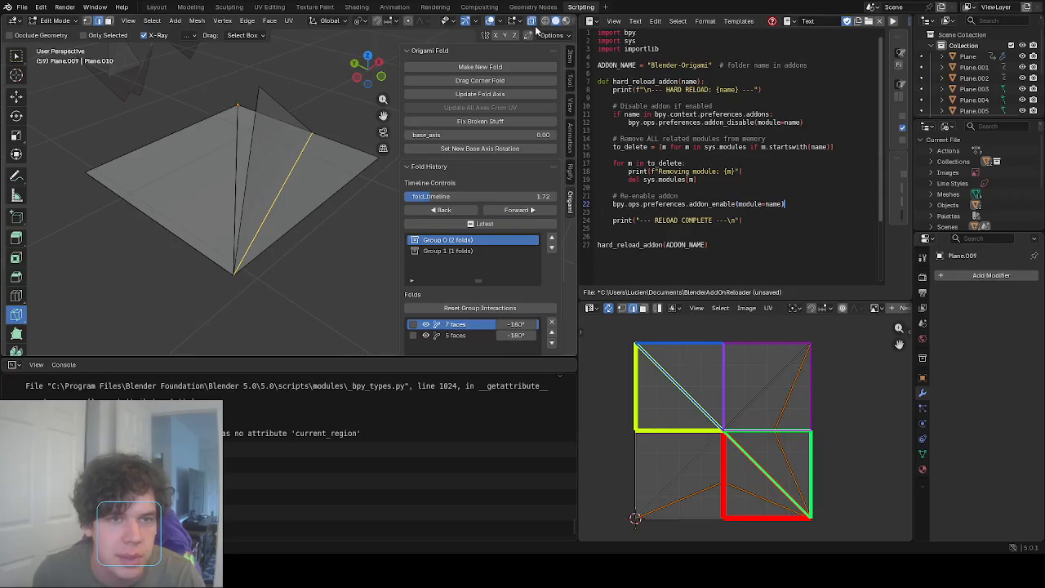
mouse_move(465, 199)
mouse_down()
mouse_move(425, 198)
mouse_move(445, 198)
mouse_up()
middle_drag(326, 131, 344, 153)
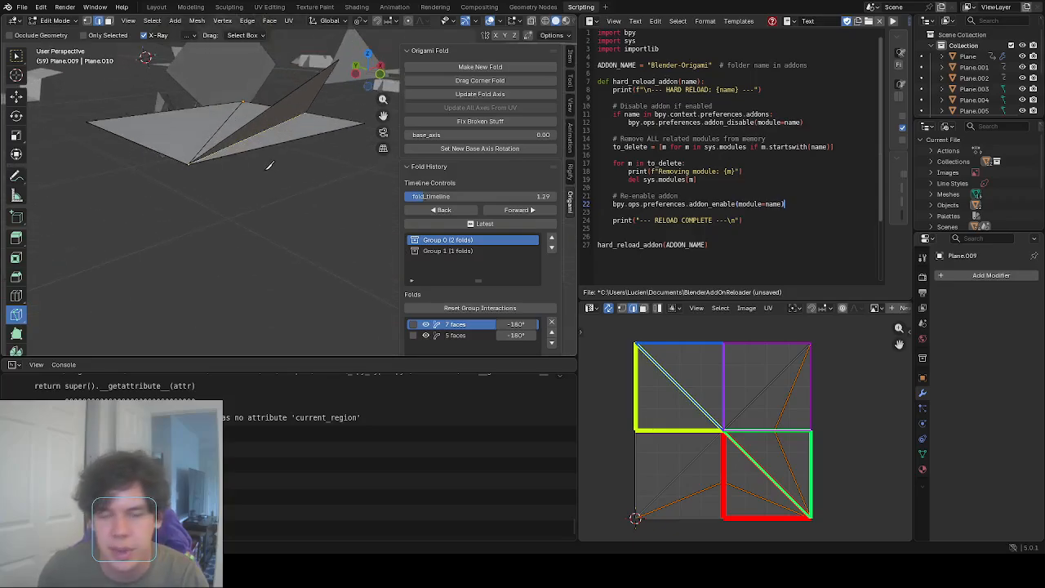
Select Group 1 to highlight its folded faces, and scrub the timeline to about 0.69 while inspecting the model from several angles.
click(460, 336)
middle_drag(278, 160, 263, 152)
click(451, 251)
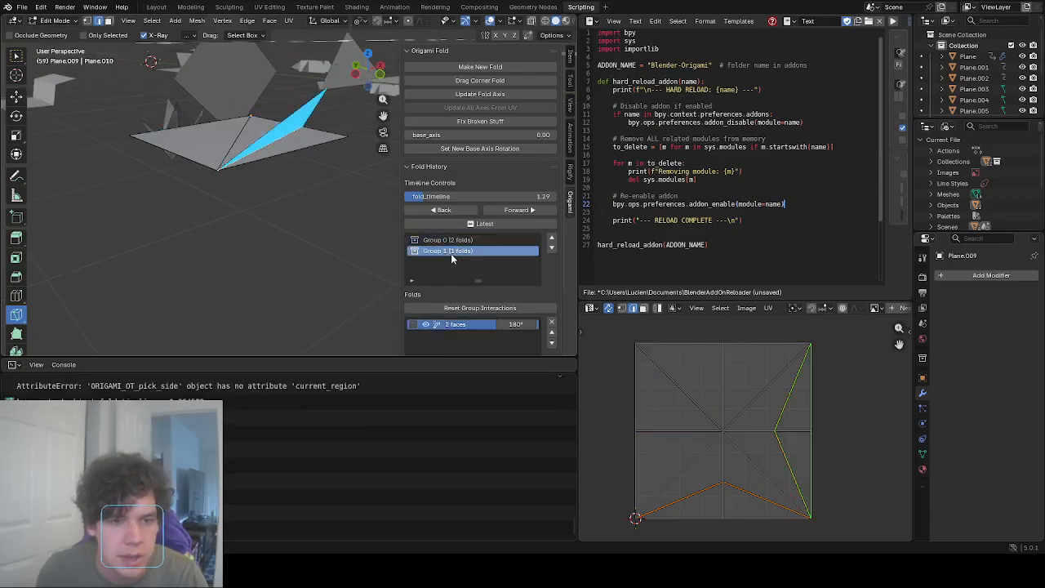
middle_drag(370, 245, 338, 268)
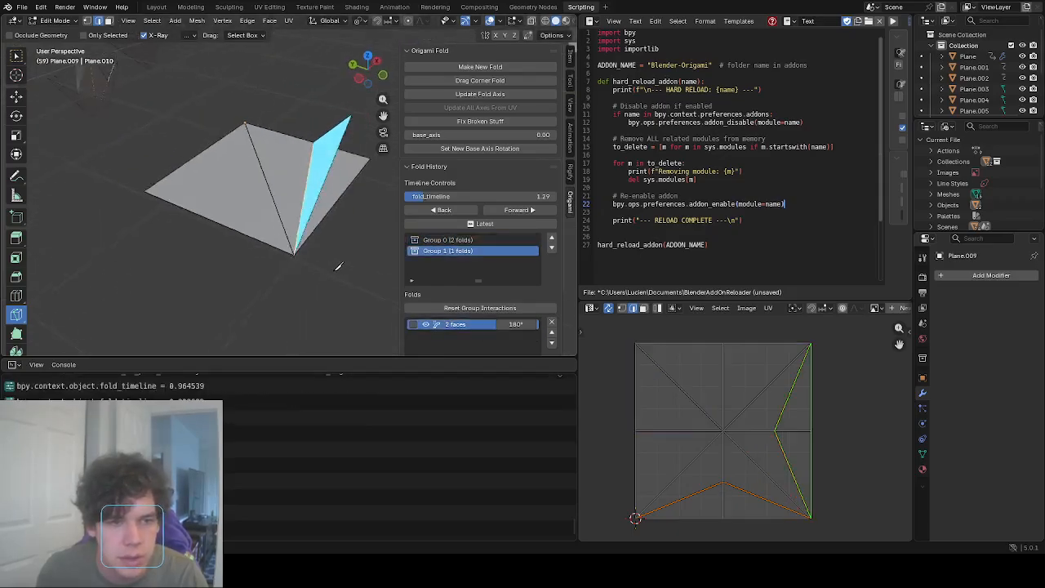
drag(458, 196, 414, 196)
middle_drag(343, 179, 326, 153)
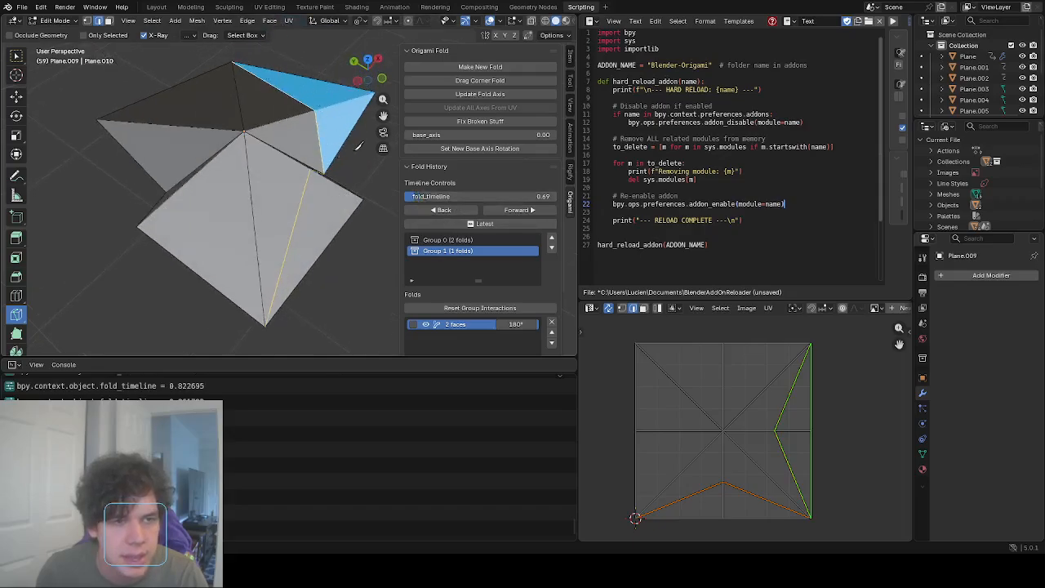
Scrub the fold timeline to about 0.79 and 1.54 to inspect the partly folded flap, and try a new fold on it.
drag(413, 197, 346, 144)
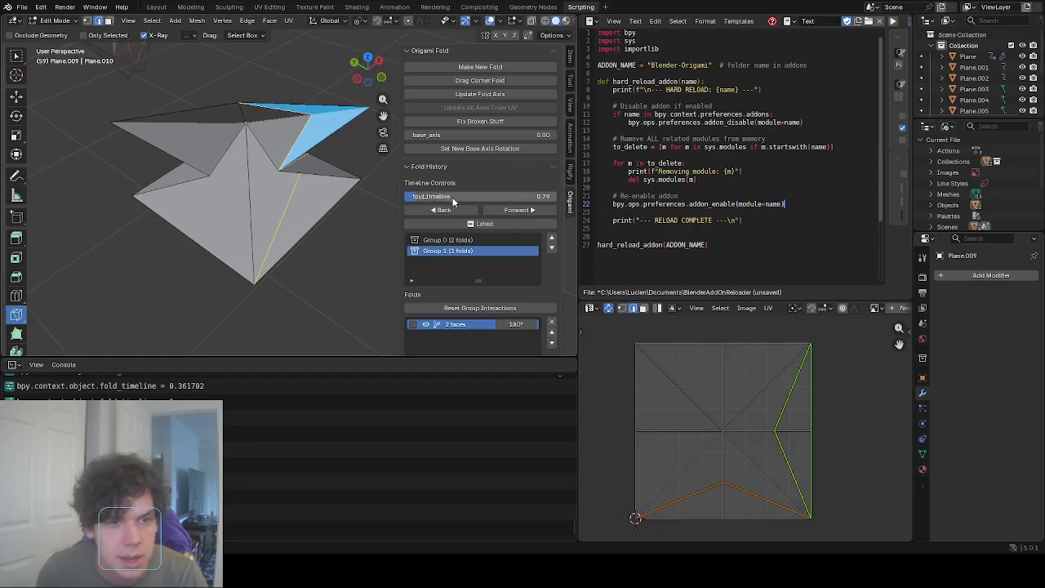
drag(415, 197, 426, 197)
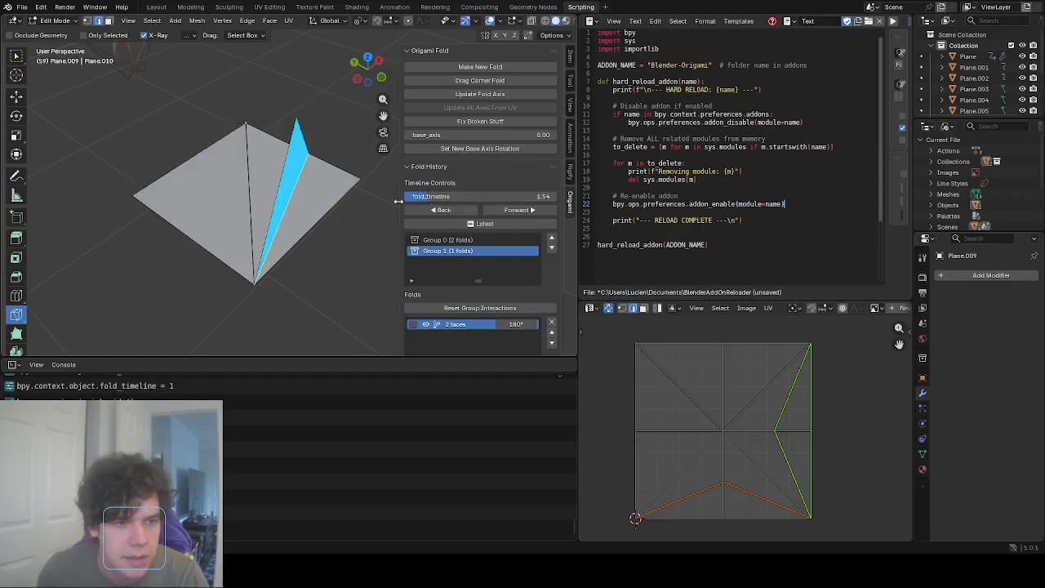
middle_drag(327, 196, 431, 263)
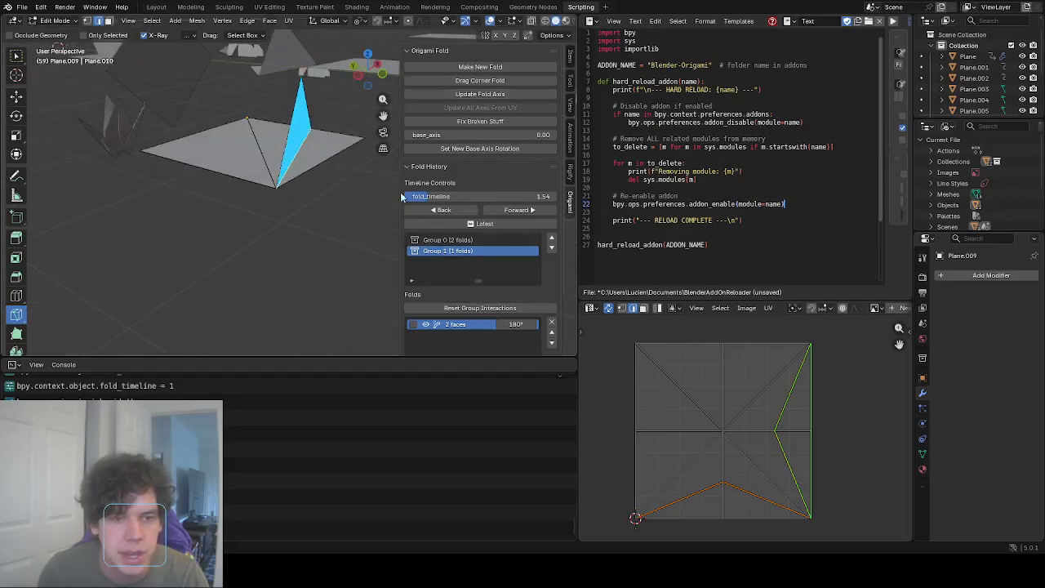
click(449, 65)
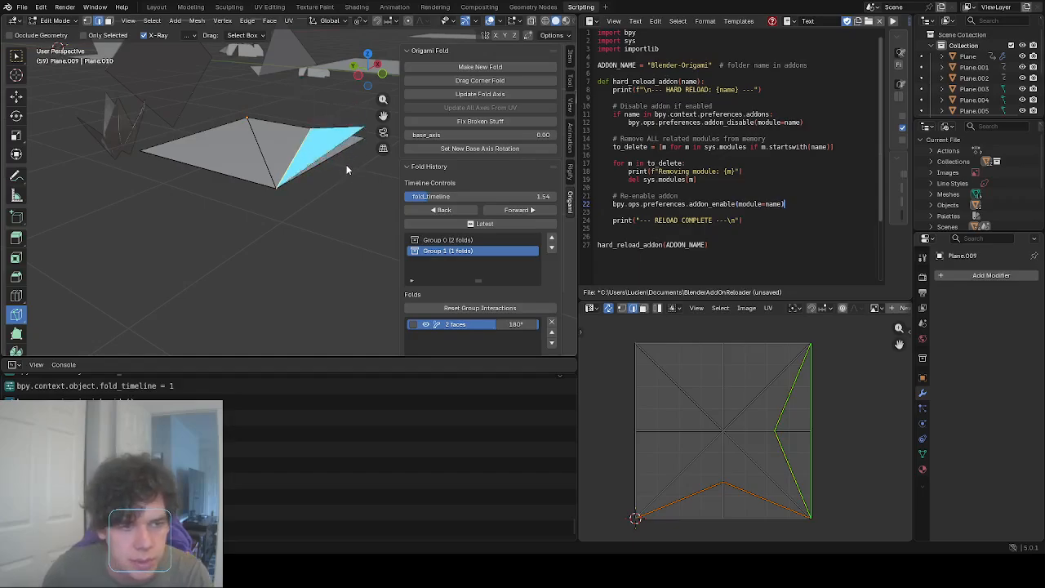
click(440, 211)
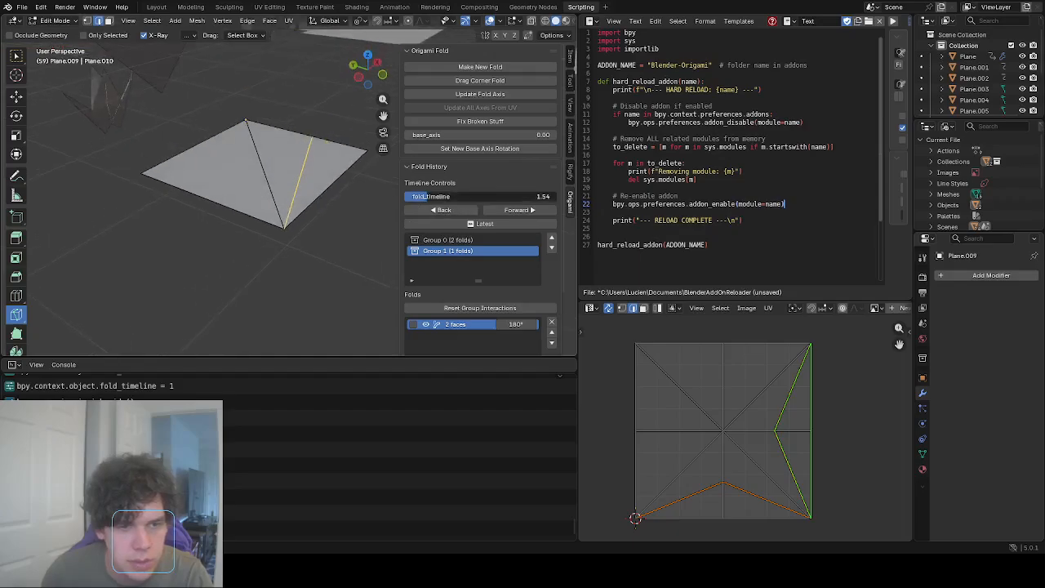
Set the fold timeline to about 1.43 and make a new -180° fold of the raised two-face flap in Group 1.
drag(419, 196, 425, 196)
middle_drag(324, 140, 306, 118)
click(450, 67)
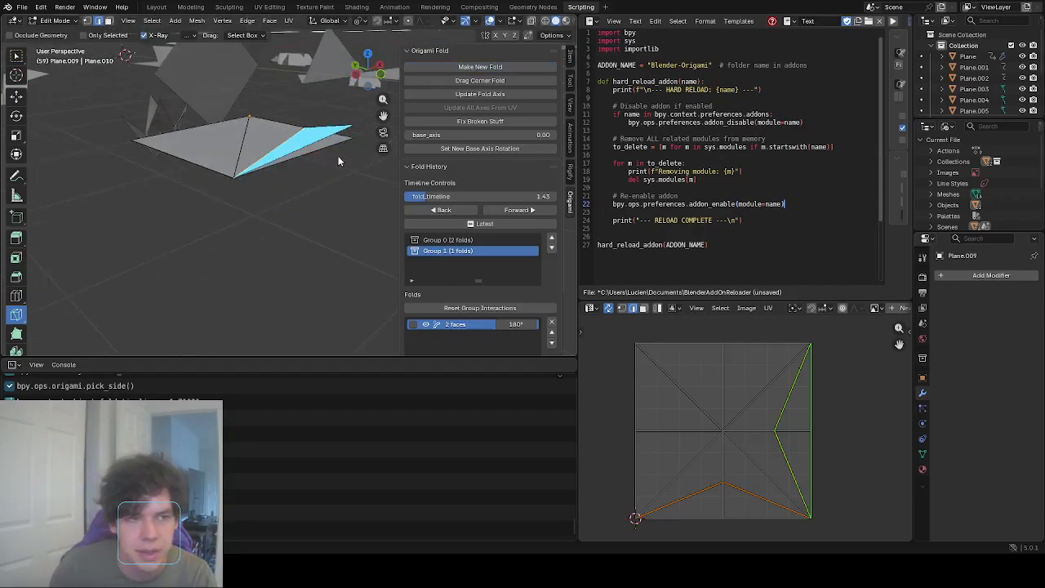
click(248, 159)
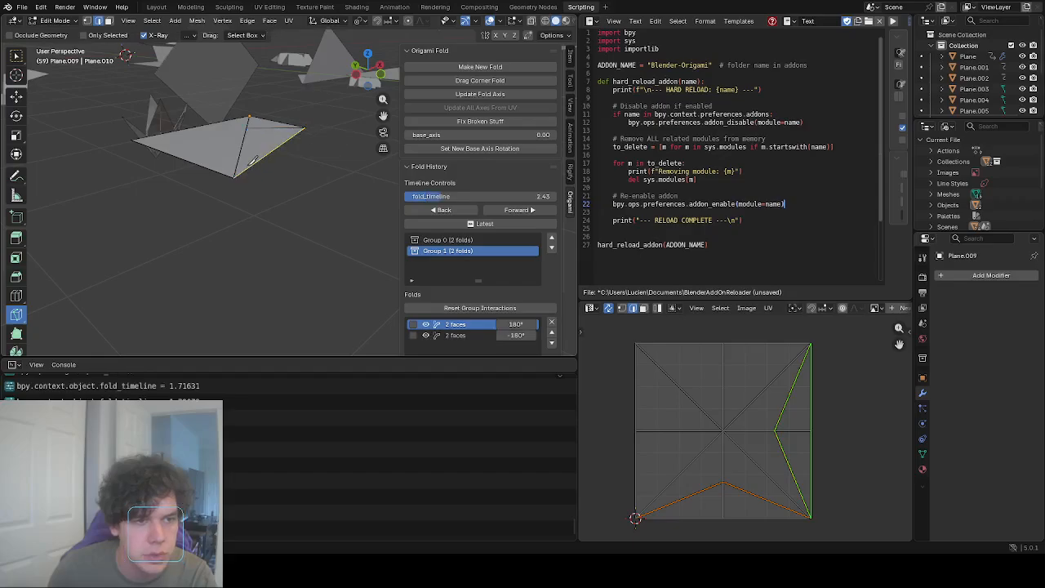
Scrub the fold timeline to about 1.30 to inspect the separated flap layers, and return it to 1.00.
middle_drag(283, 164, 313, 206)
drag(469, 199, 468, 199)
middle_drag(354, 201, 353, 177)
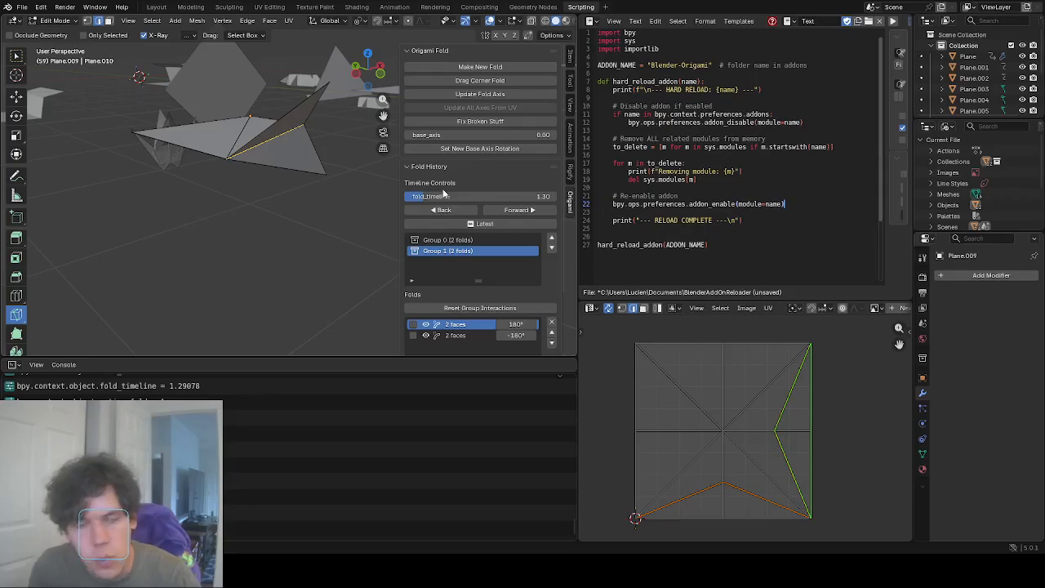
drag(445, 193, 418, 197)
middle_drag(251, 125, 270, 200)
middle_drag(301, 308, 197, 227)
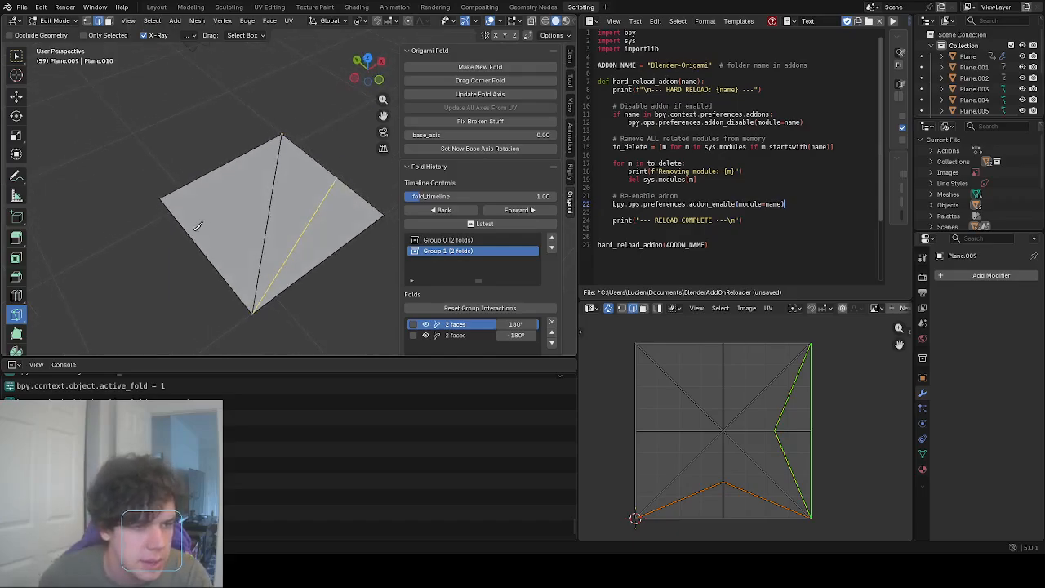
Select the uncreased outer corner's vertex and use Drag Corner Fold to bring it onto the diamond's central crease.
key(w)
click(166, 195)
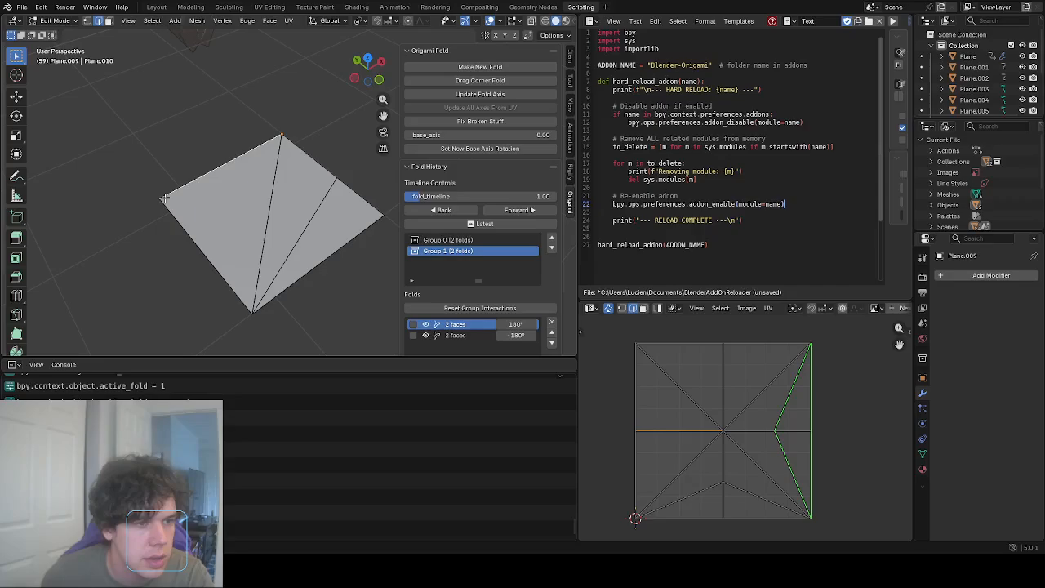
click(160, 201)
click(87, 21)
click(161, 197)
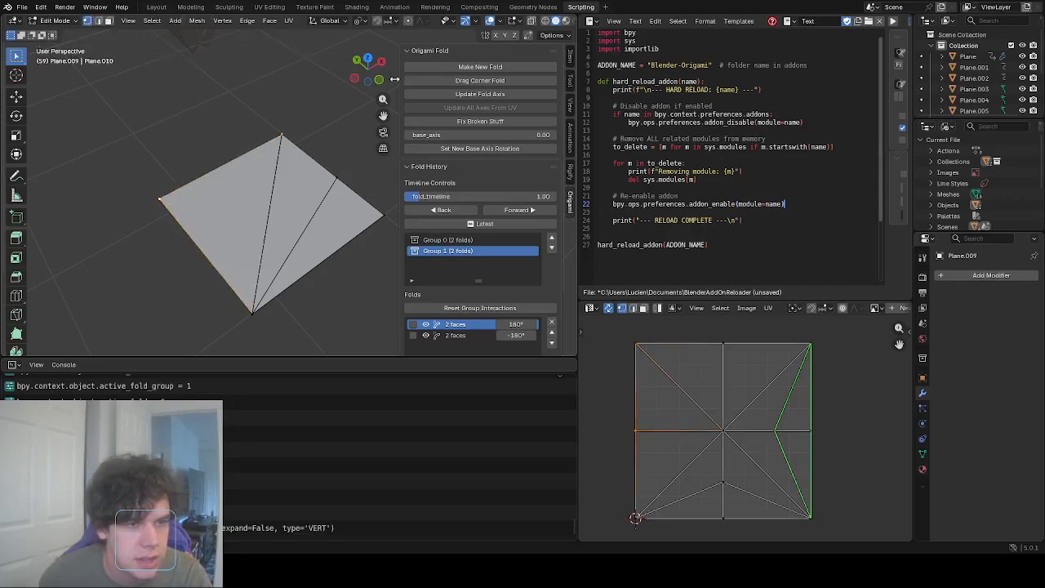
click(447, 80)
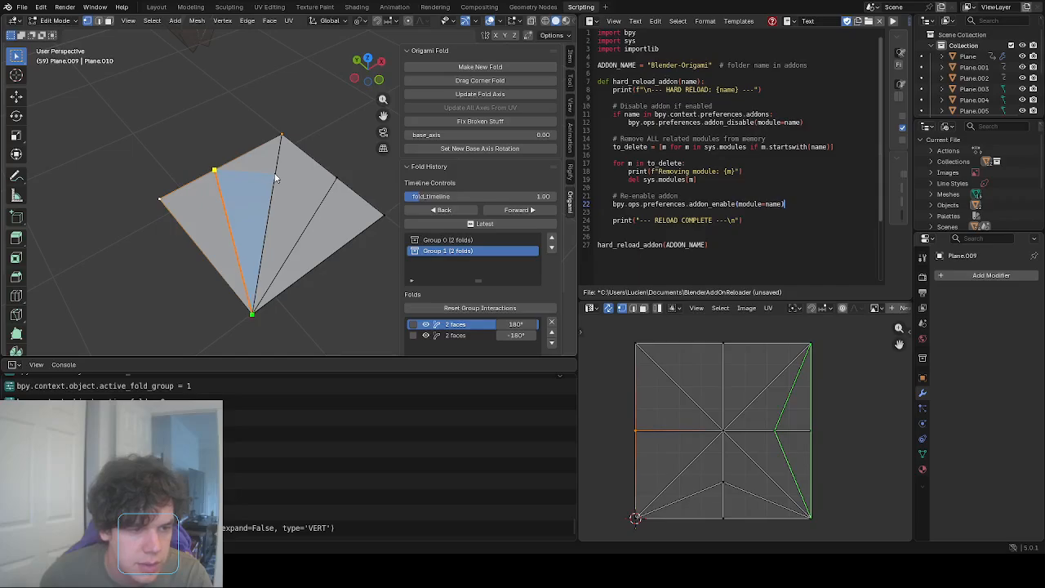
click(276, 176)
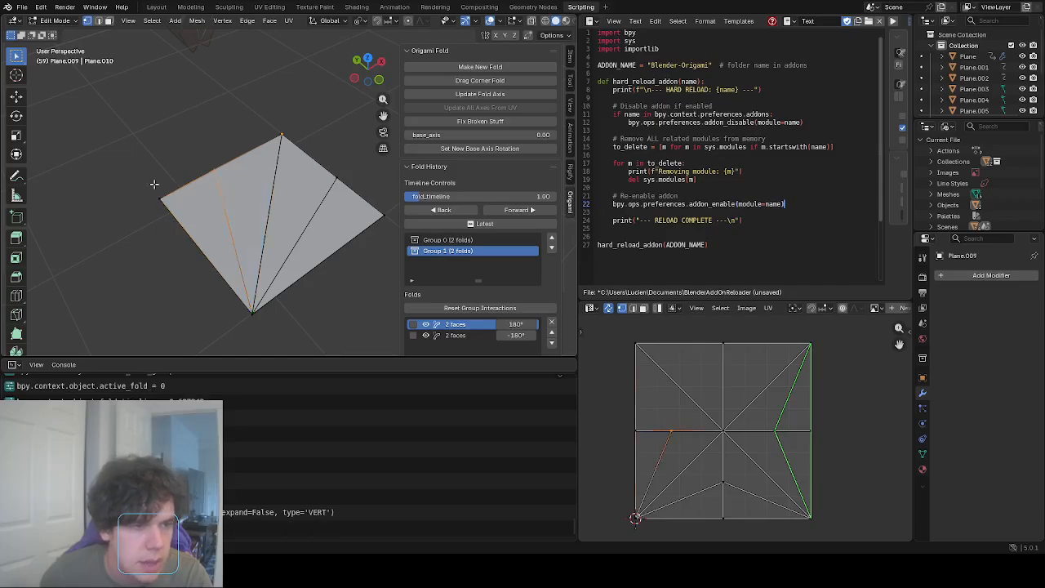
Knife-cut along the new corner crease from the upper edge to the diamond's lower tip, through all layers.
click(17, 314)
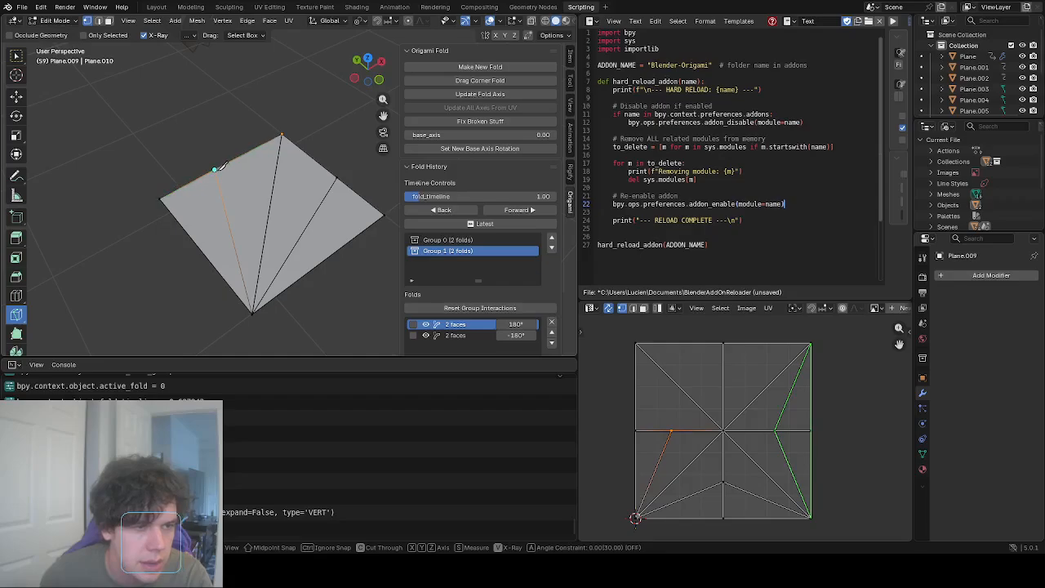
click(218, 167)
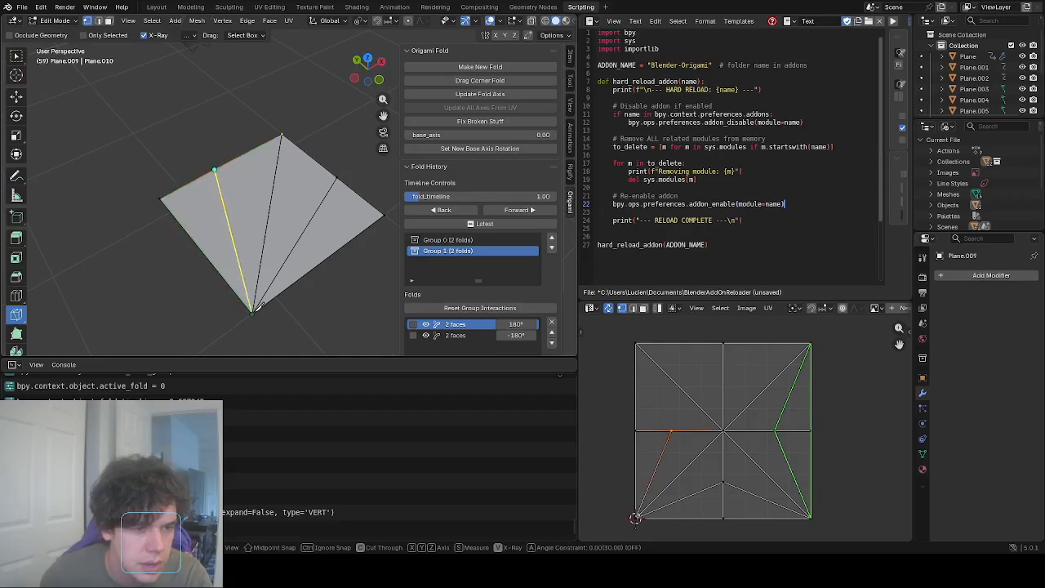
click(253, 309)
key(Return)
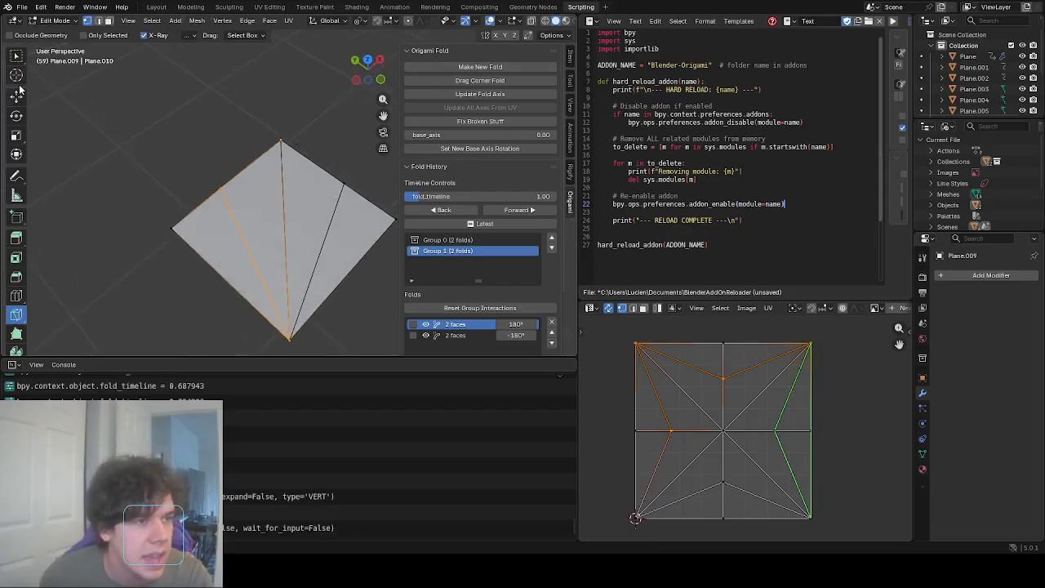
Make a new -180° fold from the selected cut crease in Group 1, covering two faces.
click(16, 56)
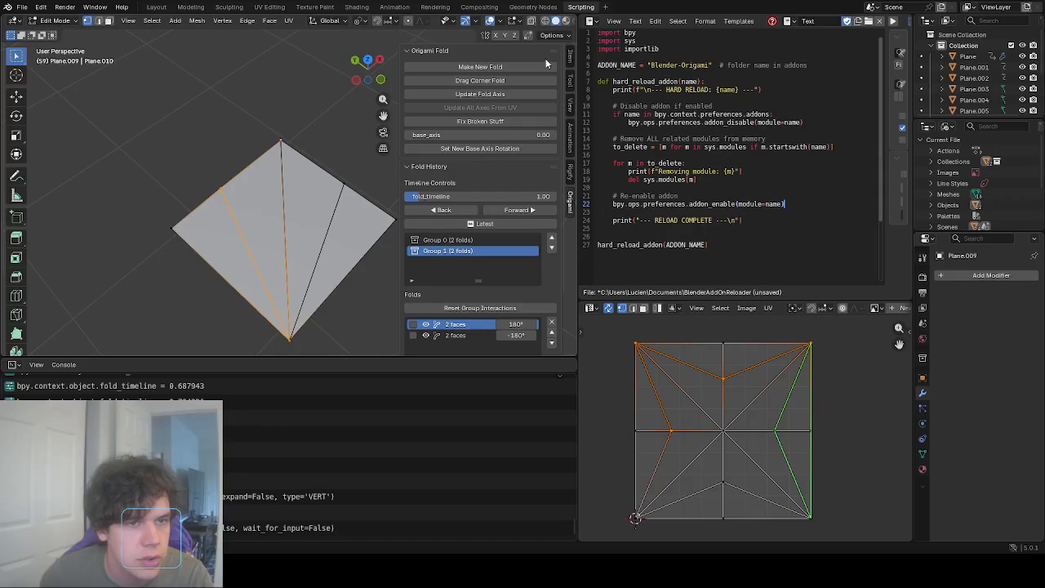
click(222, 197)
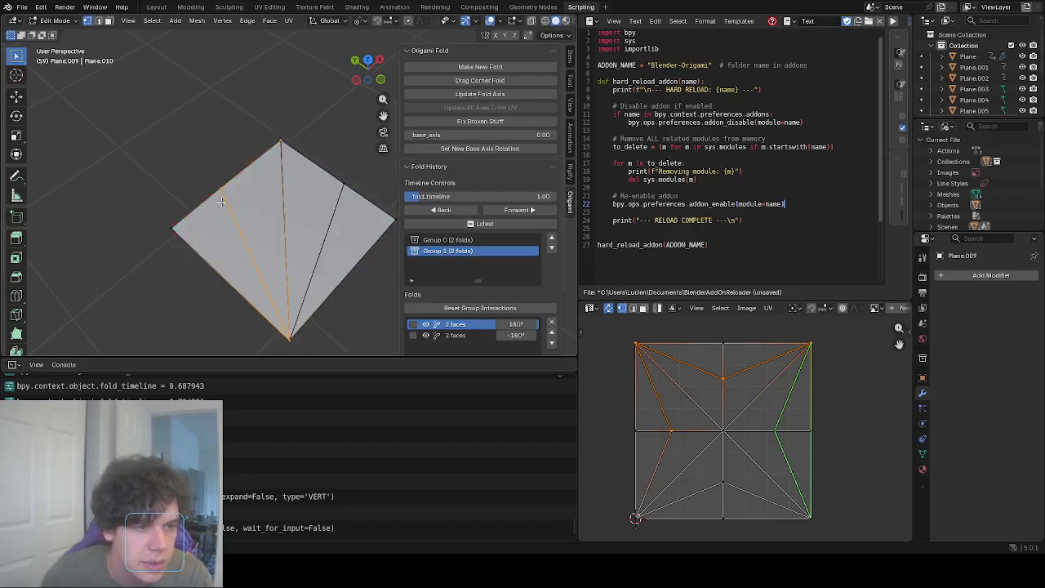
middle_drag(223, 197, 203, 146)
shift+middle_drag(205, 146, 235, 154)
scroll(238, 156, up, 3)
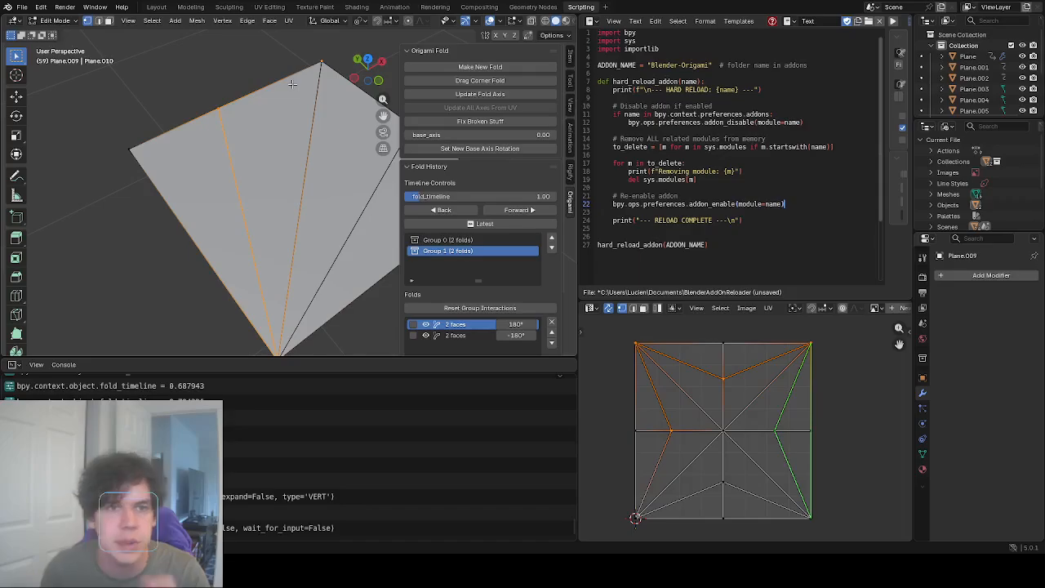
click(478, 68)
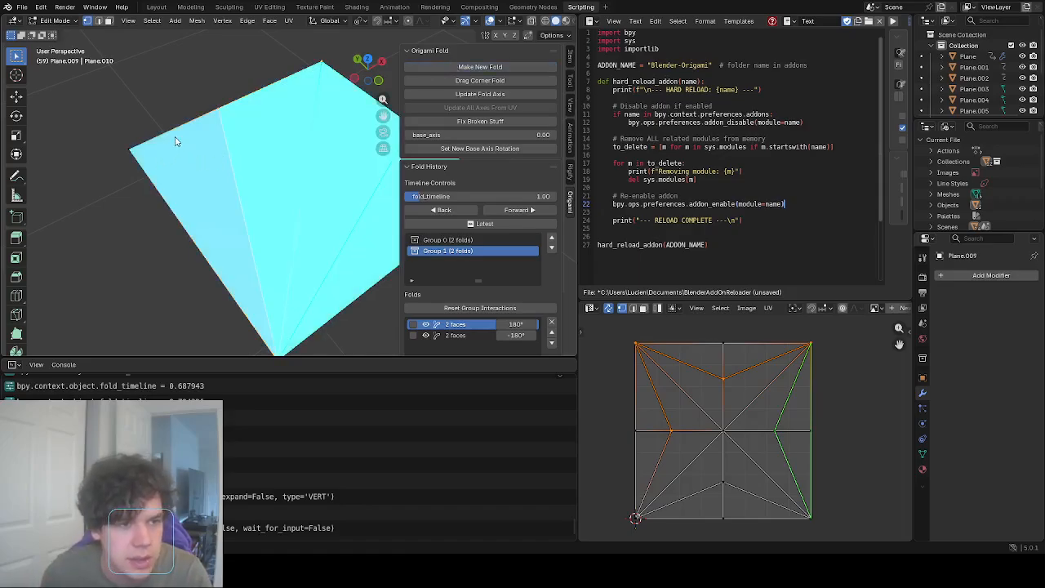
click(100, 129)
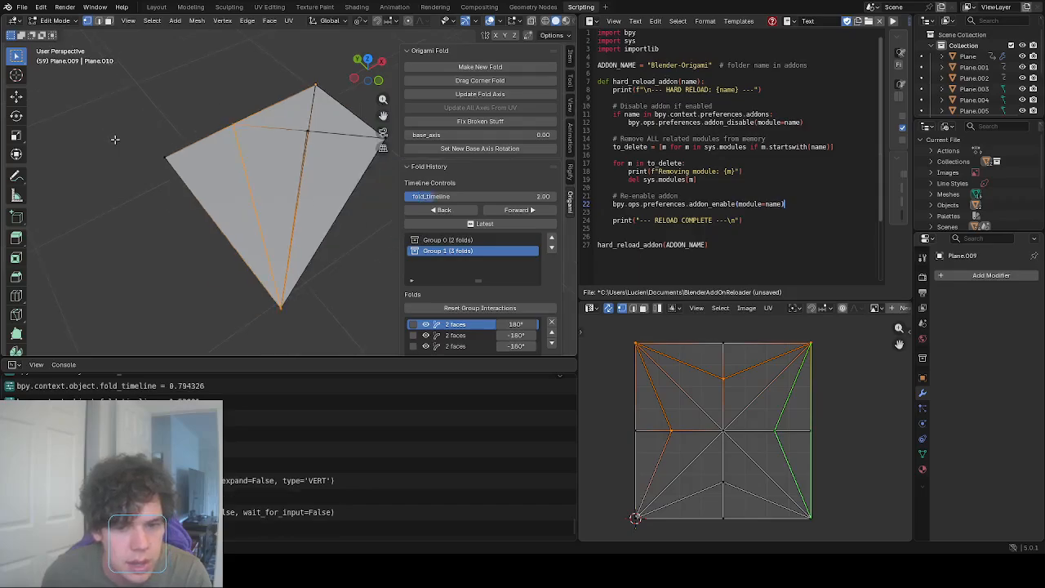
click(478, 67)
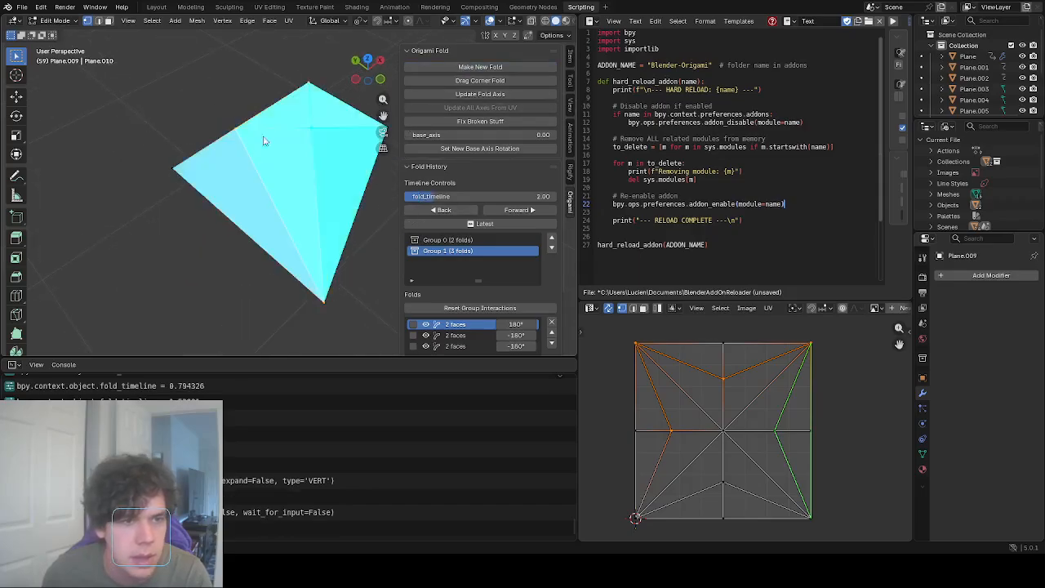
key(Escape)
middle_drag(262, 178, 251, 168)
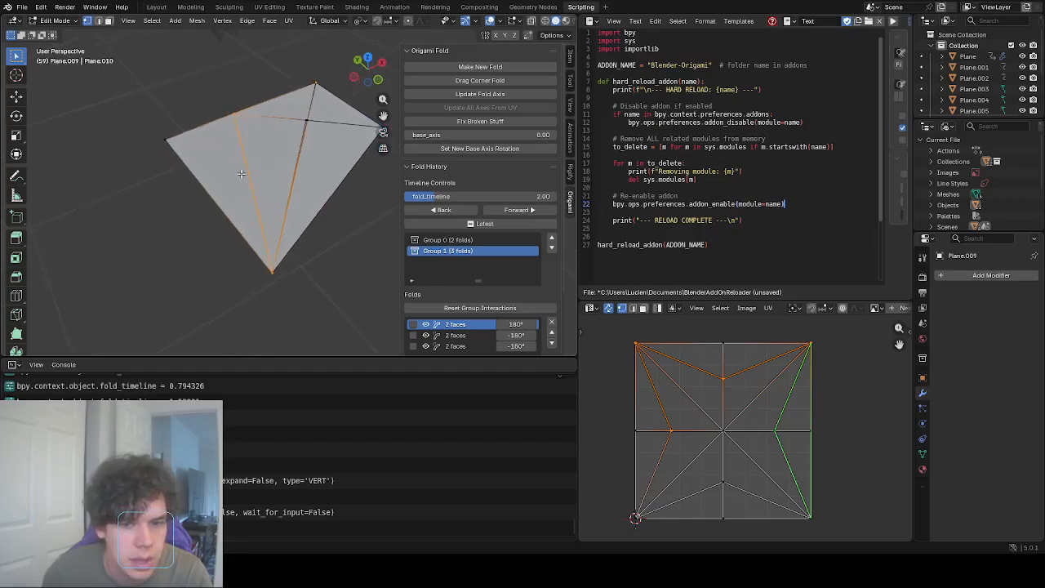
click(441, 68)
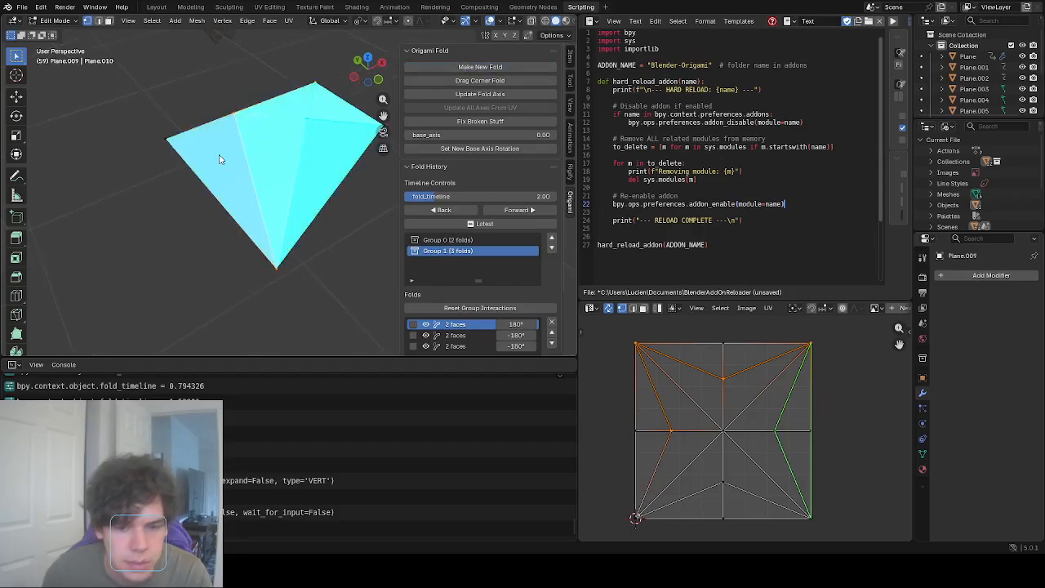
key(Escape)
Select a vertex at the model's lower tip and try moving it to check the stacked layers, and cancel the move.
scroll(283, 201, up, 1)
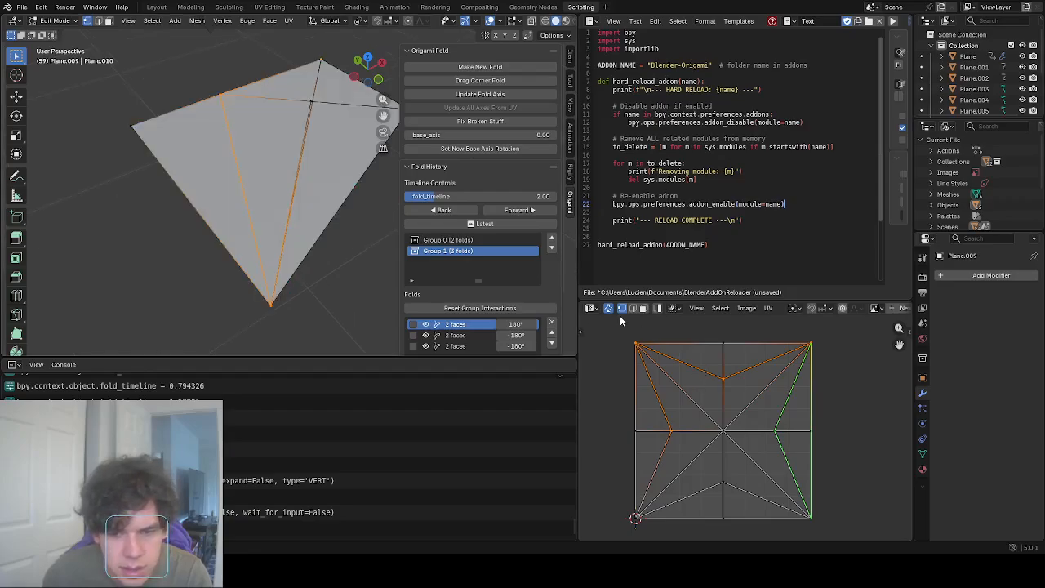
scroll(621, 322, up, 1)
click(283, 306)
key(g)
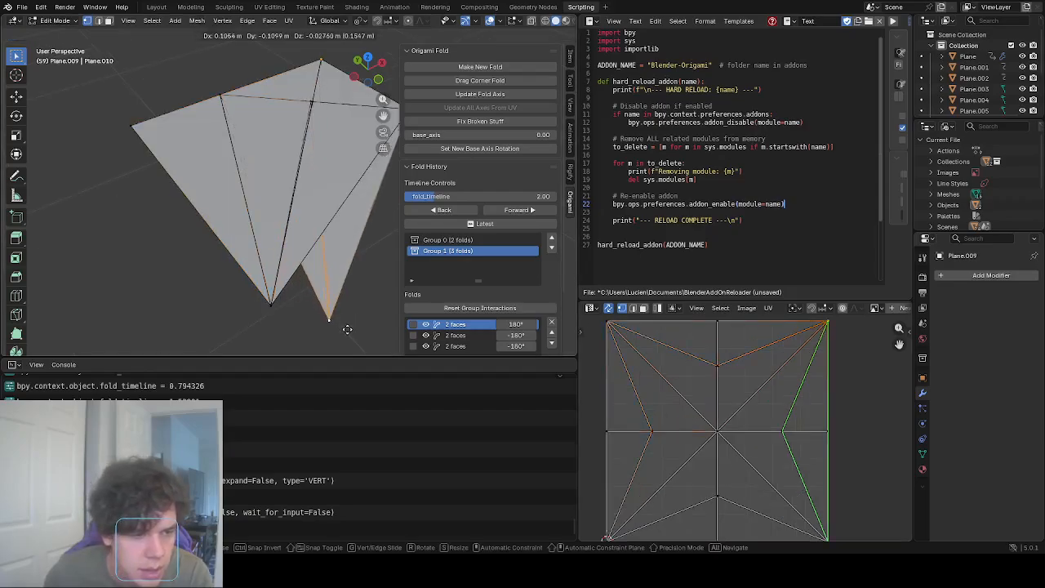
right_click(348, 328)
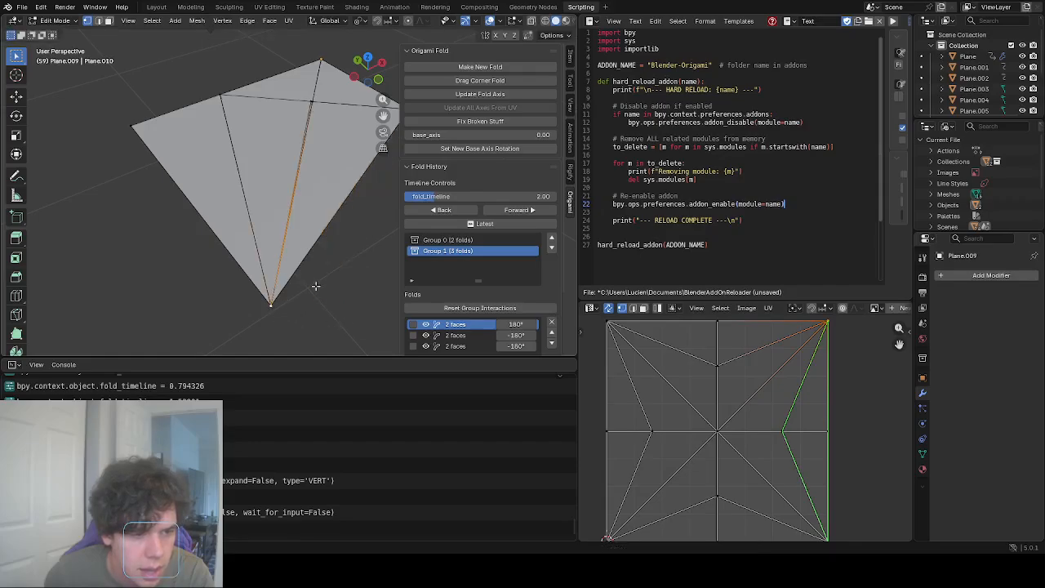
Scrub the fold timeline to about 0.72, clear the selection, and select the new flap's crease edges in edge selection mode.
drag(475, 198, 455, 197)
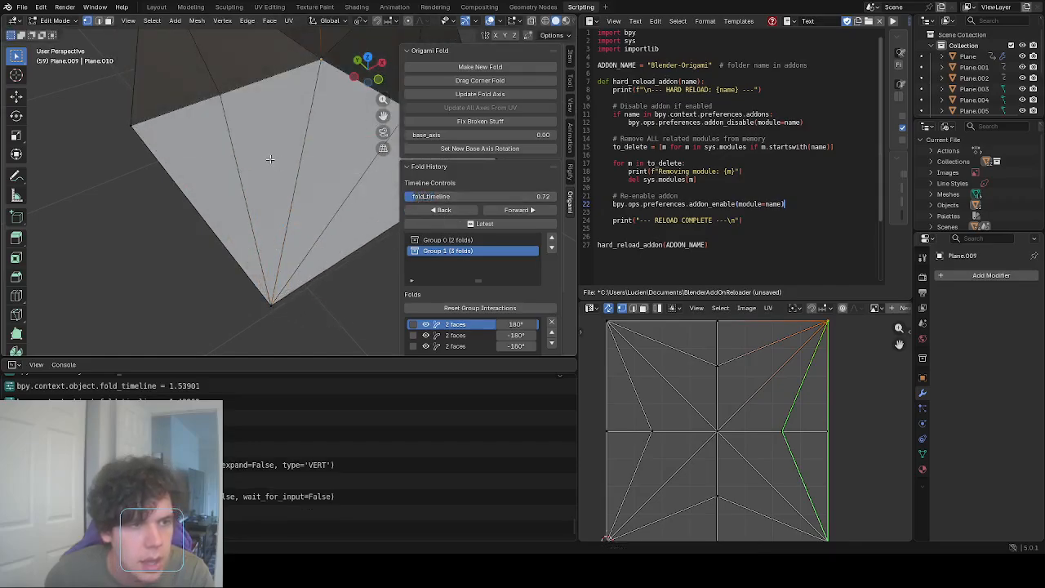
scroll(270, 160, down, 2)
key(alt+z)
key(alt+z)
key(a)
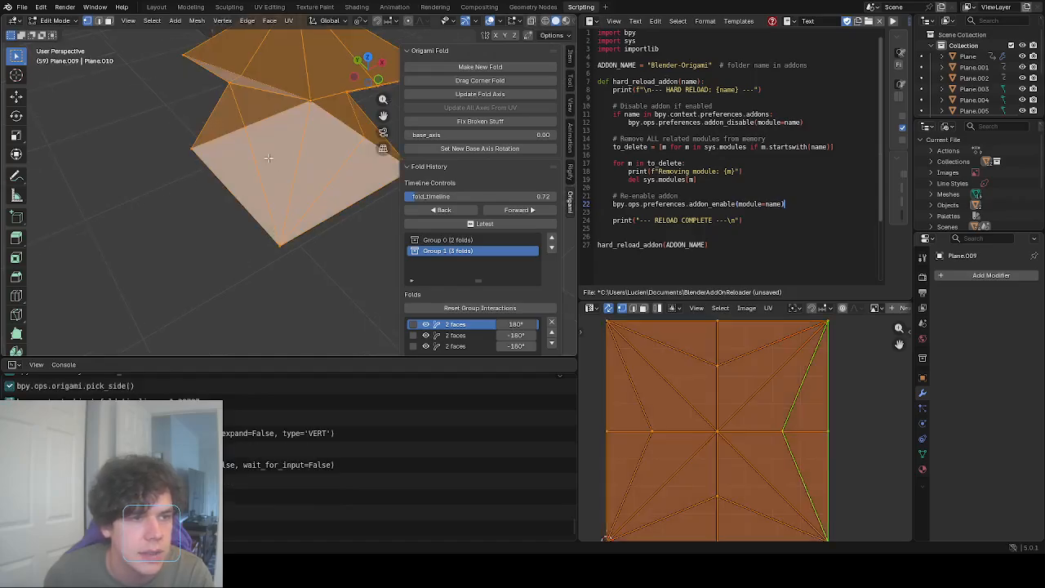
key(alt+a)
click(100, 20)
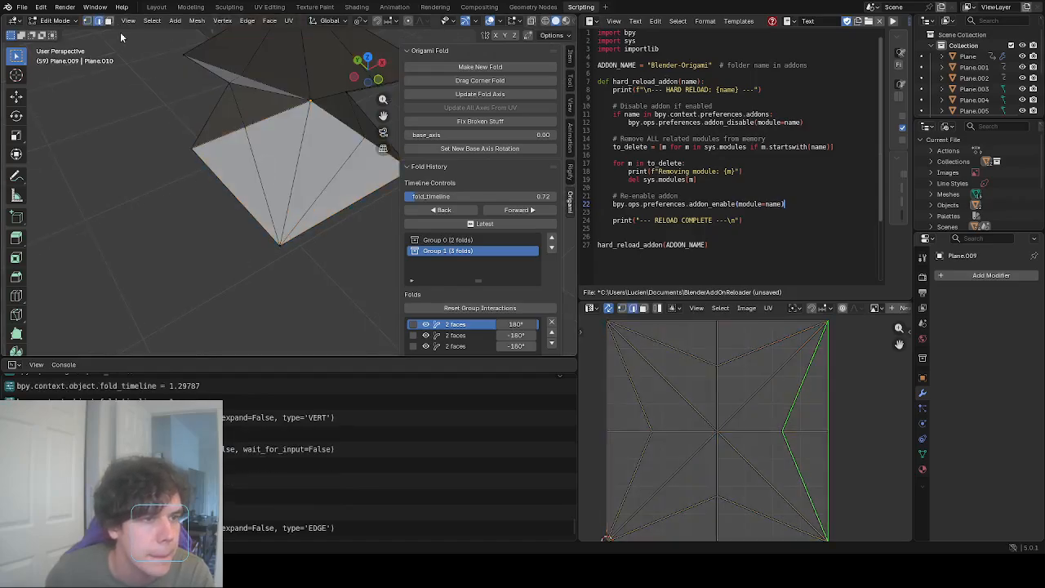
middle_drag(237, 131, 259, 139)
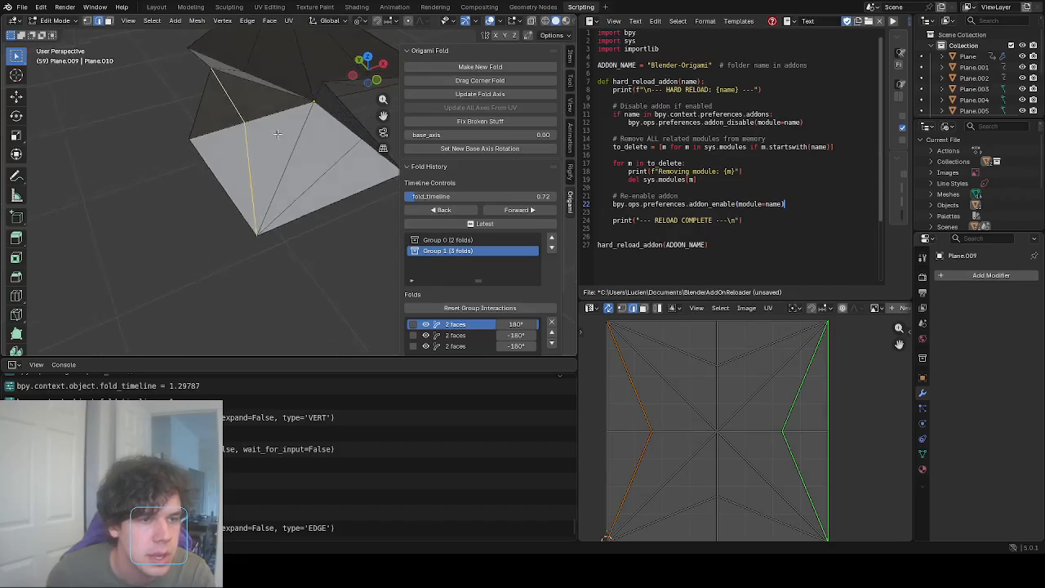
Return the fold timeline to 2.00 and make a new 180° fold of the remaining narrow flap in Group 2, covering two faces.
drag(421, 199, 522, 199)
click(480, 67)
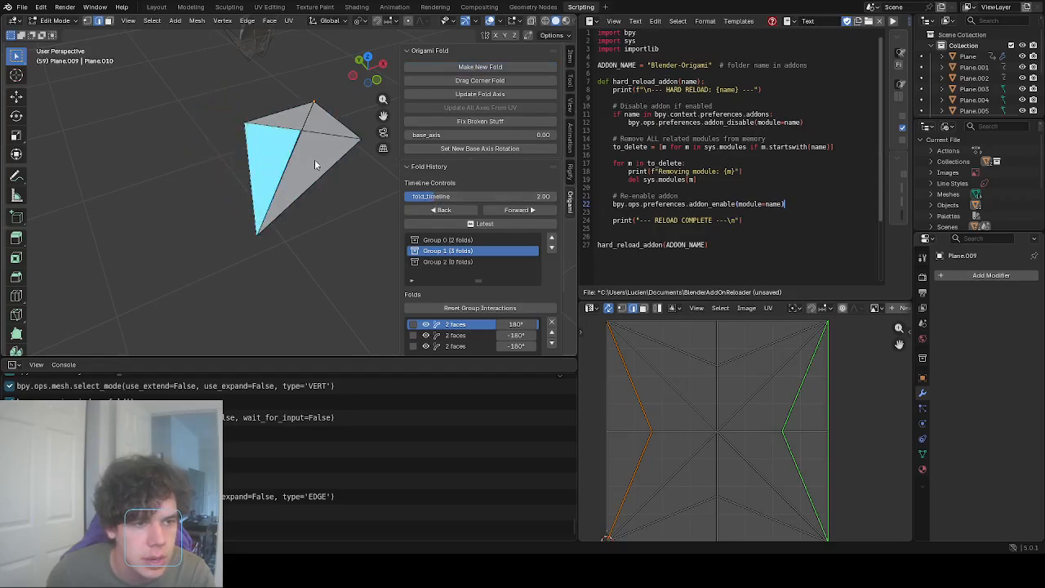
drag(314, 159, 240, 155)
Select Group 0, Group 1 and Group 2 in turn to review their folds and highlighted faces, ending on Group 2.
scroll(491, 293, down, 3)
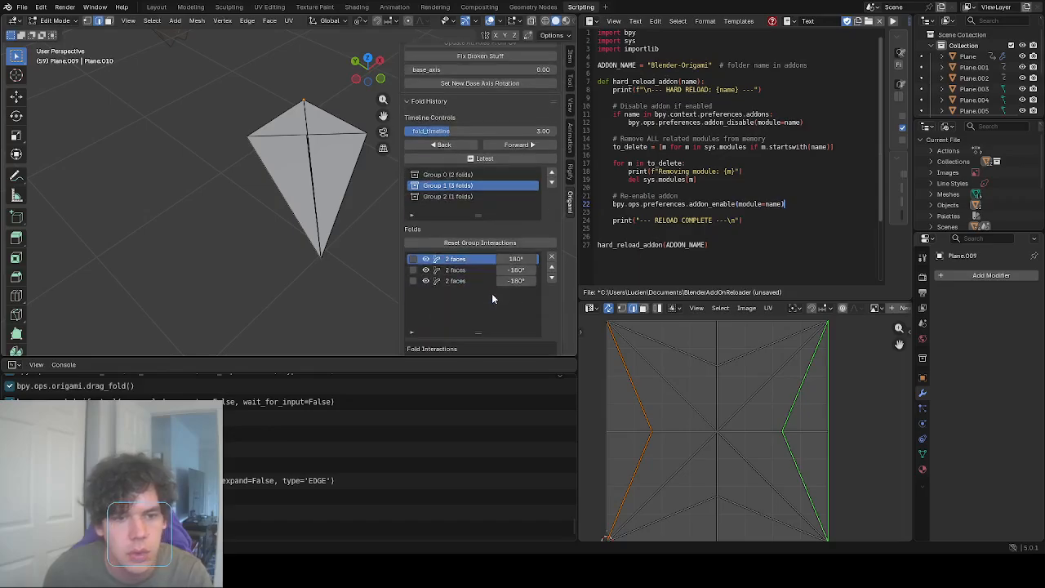
click(466, 198)
click(472, 187)
click(474, 175)
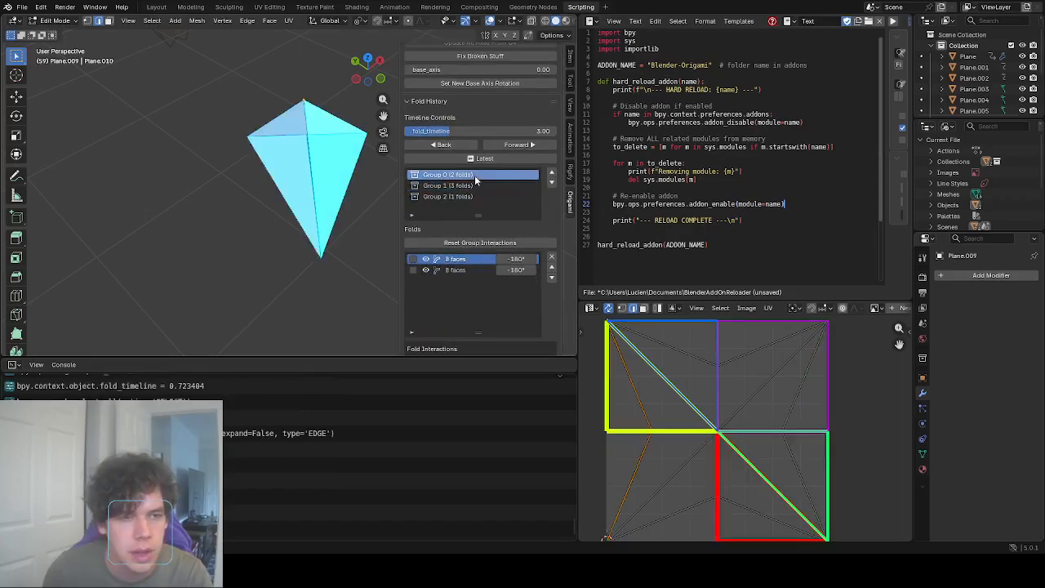
click(475, 186)
click(478, 198)
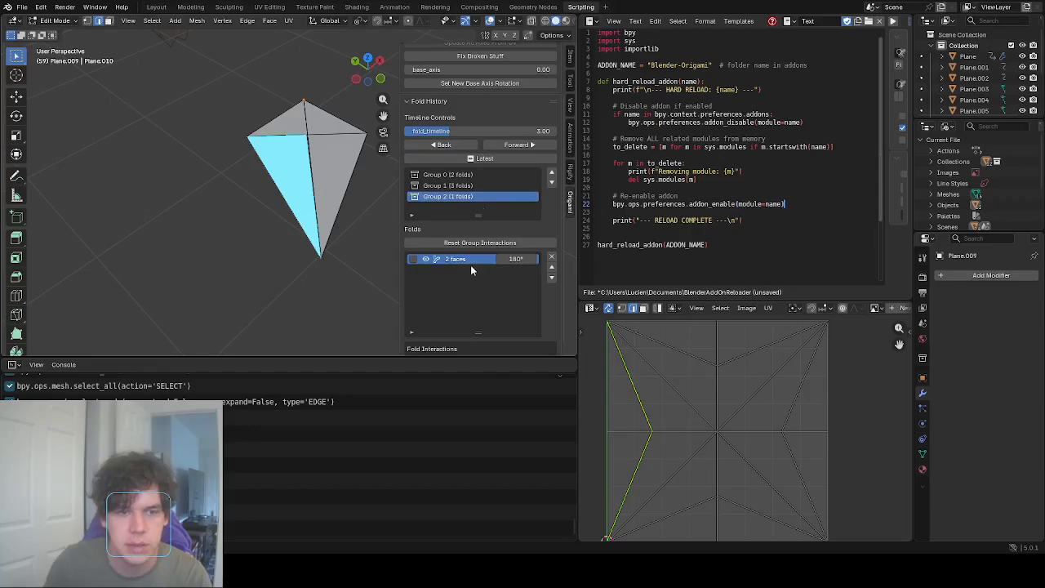
Compare the Group 1 and Group 2 folds, scrubbing the fold timeline to 2.15 and ending on Group 2.
click(465, 187)
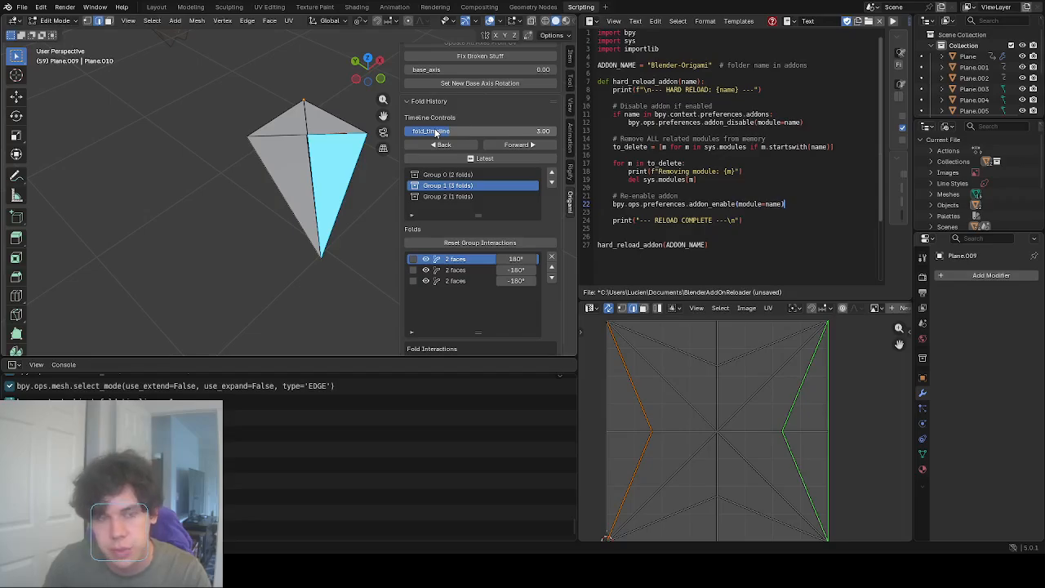
click(460, 197)
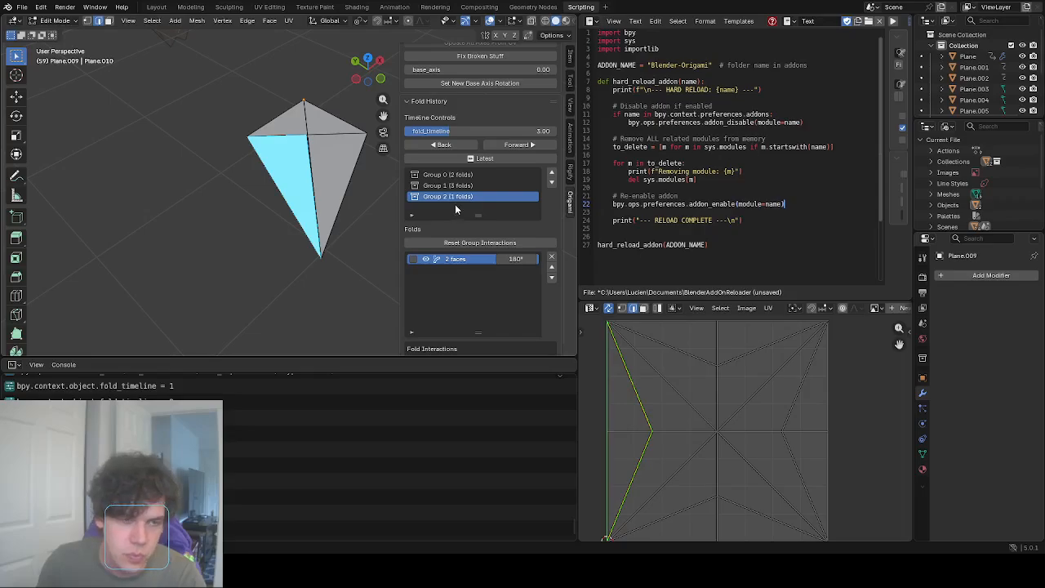
mouse_move(460, 133)
mouse_down()
mouse_move(372, 114)
mouse_move(460, 131)
mouse_up()
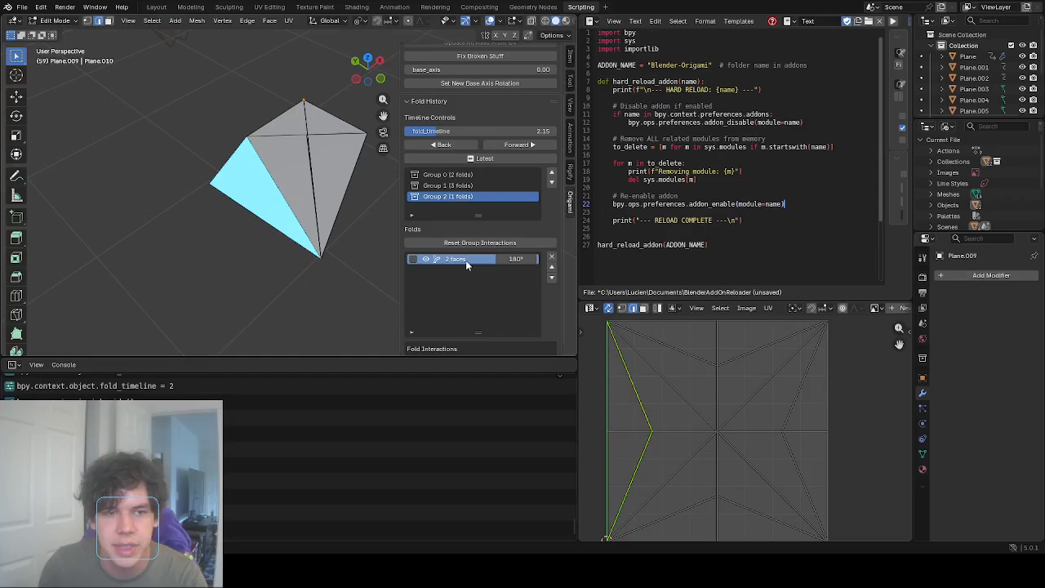
click(461, 185)
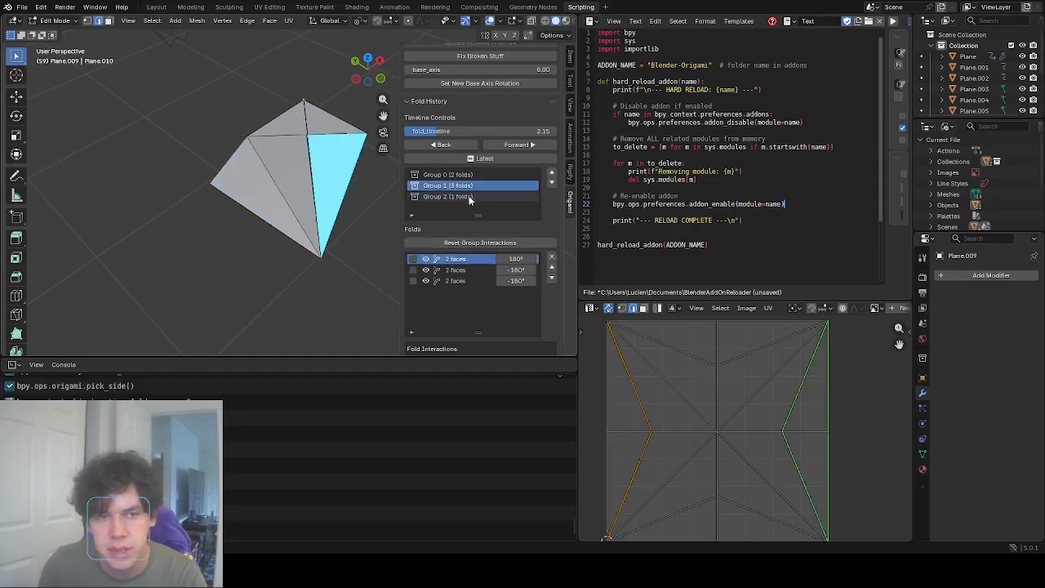
click(469, 198)
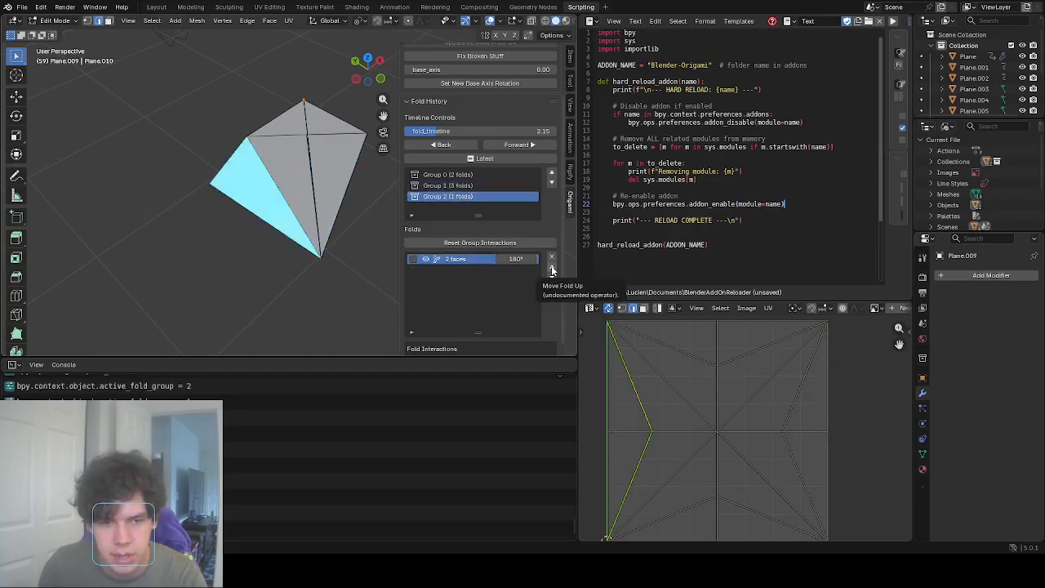
Move the 180° fold from Group 2 up into Group 1 and delete the empty Group 2.
click(552, 271)
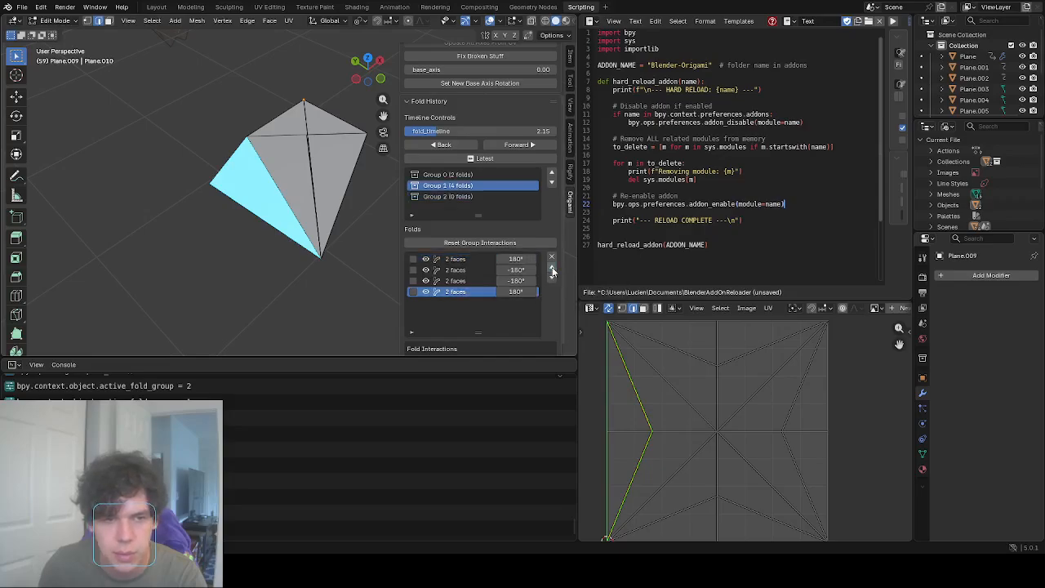
click(467, 197)
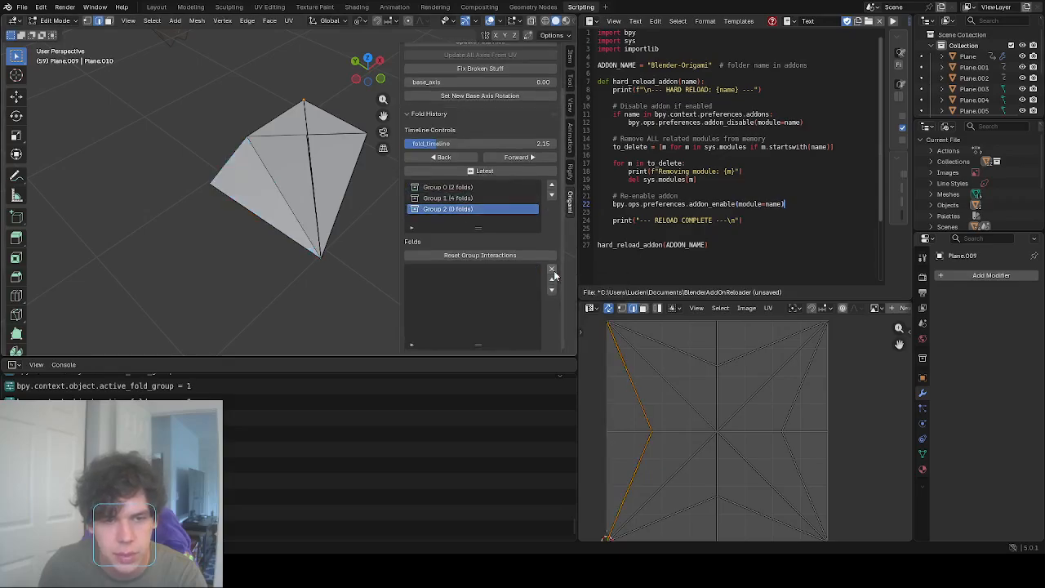
click(552, 270)
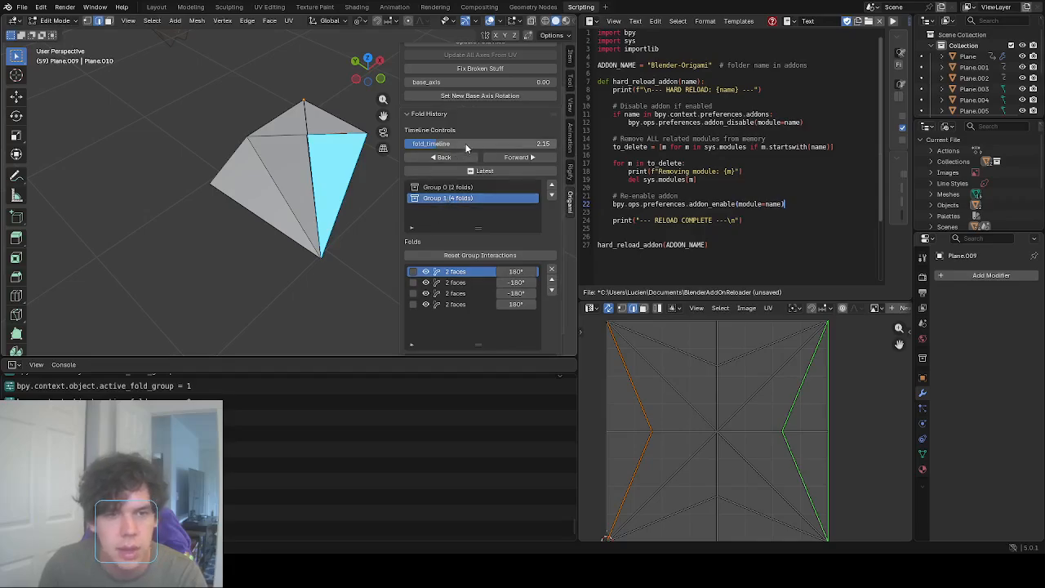
Scrub the fold timeline to 2.00 and then 1.11, and inspect how the merged Group 1 flaps fold together.
click(504, 158)
mouse_move(468, 144)
mouse_down()
mouse_move(425, 145)
mouse_move(448, 144)
mouse_up()
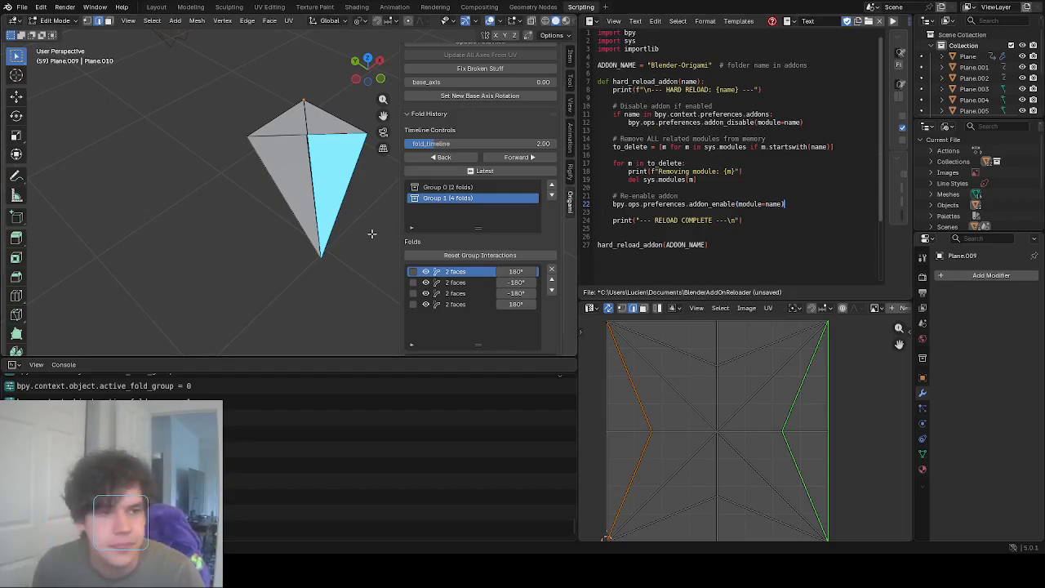
middle_drag(324, 158, 333, 207)
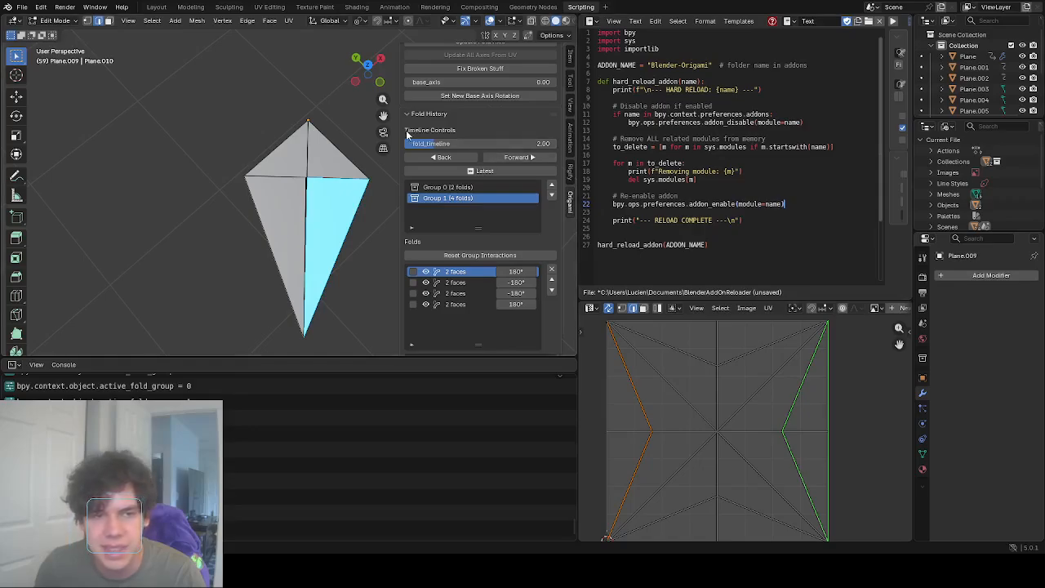
drag(438, 144, 420, 145)
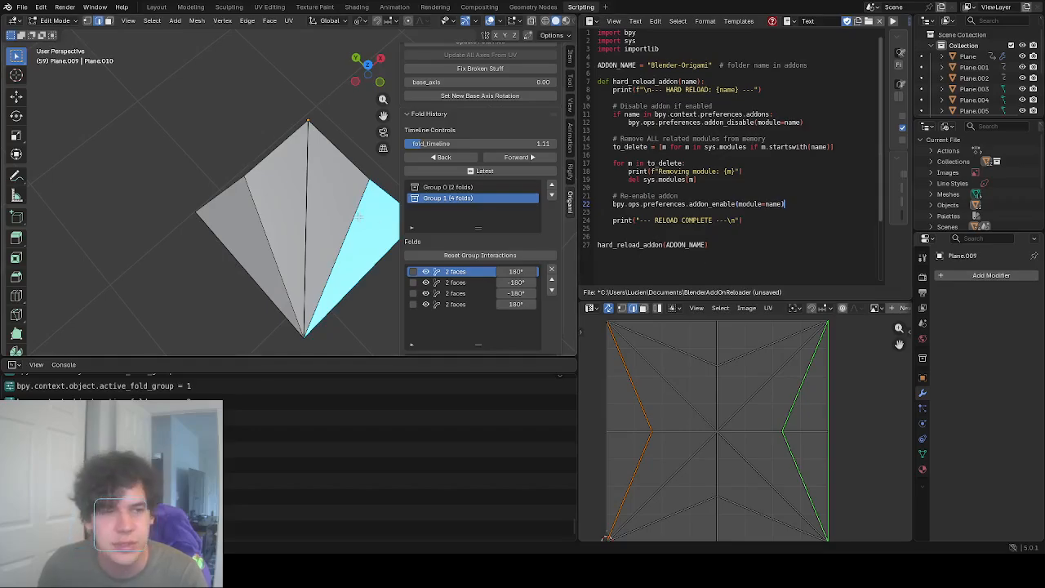
drag(425, 145, 420, 144)
middle_drag(319, 188, 323, 127)
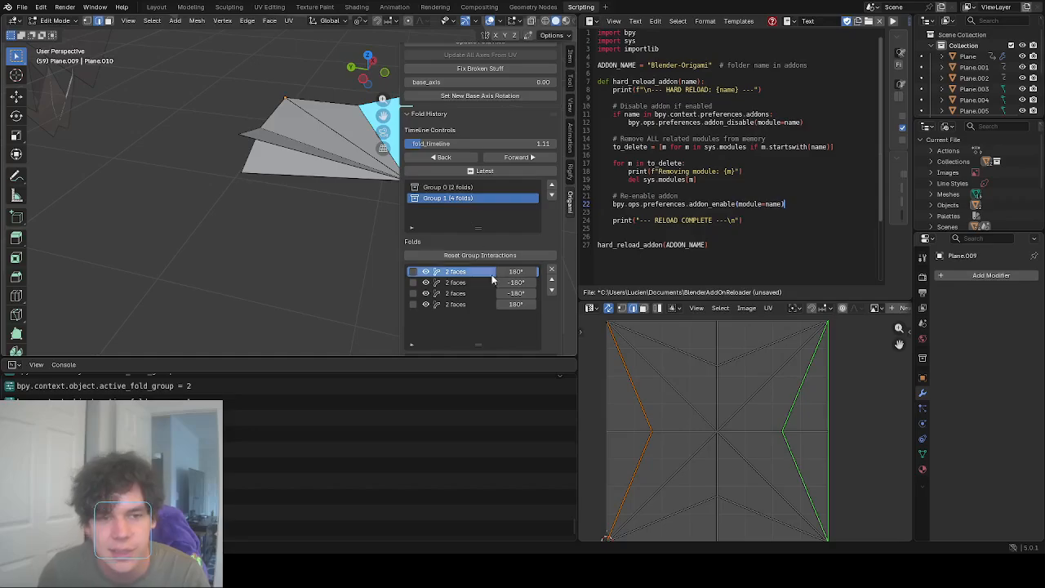
Delete all four flap folds of Group 1 and step the fold timeline back to 1.00.
click(461, 304)
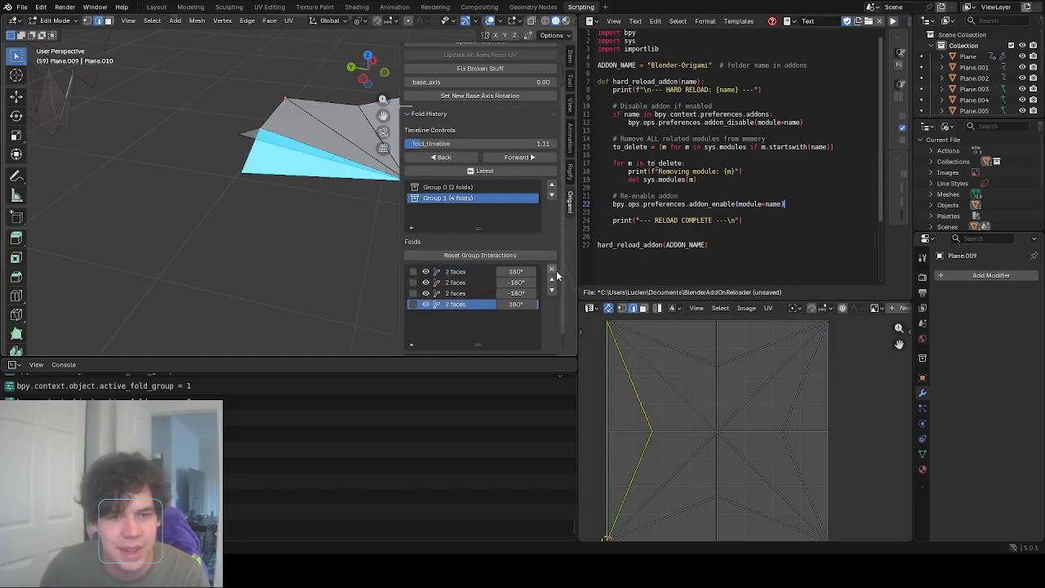
click(553, 272)
click(552, 272)
click(553, 272)
click(553, 272)
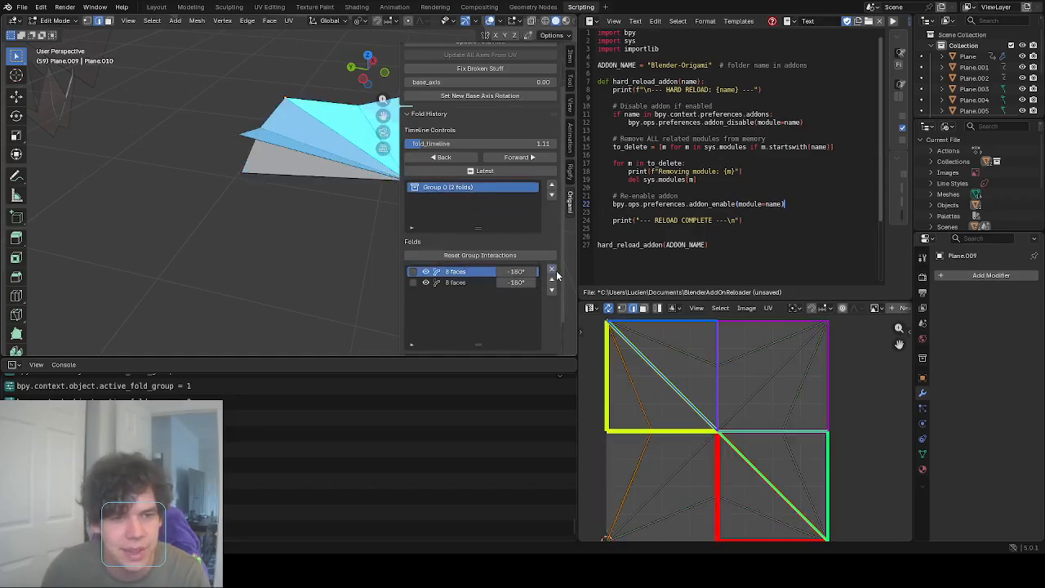
click(446, 157)
Cut a straight crease through all layers with the Knife tool, joining the outer ends of the two flap creases below the closed tip.
middle_drag(324, 149, 269, 200)
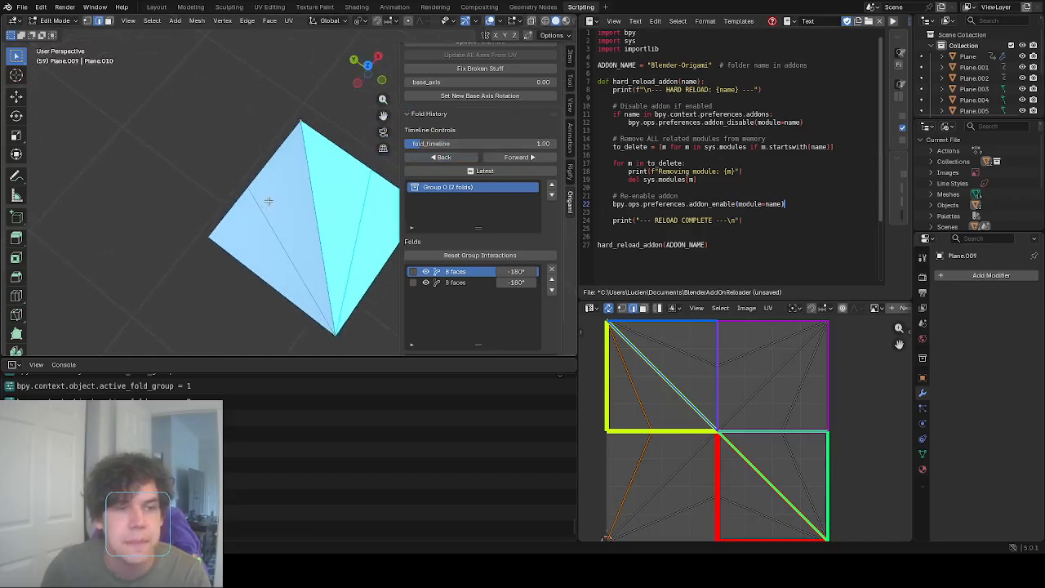
scroll(368, 167, up, 1)
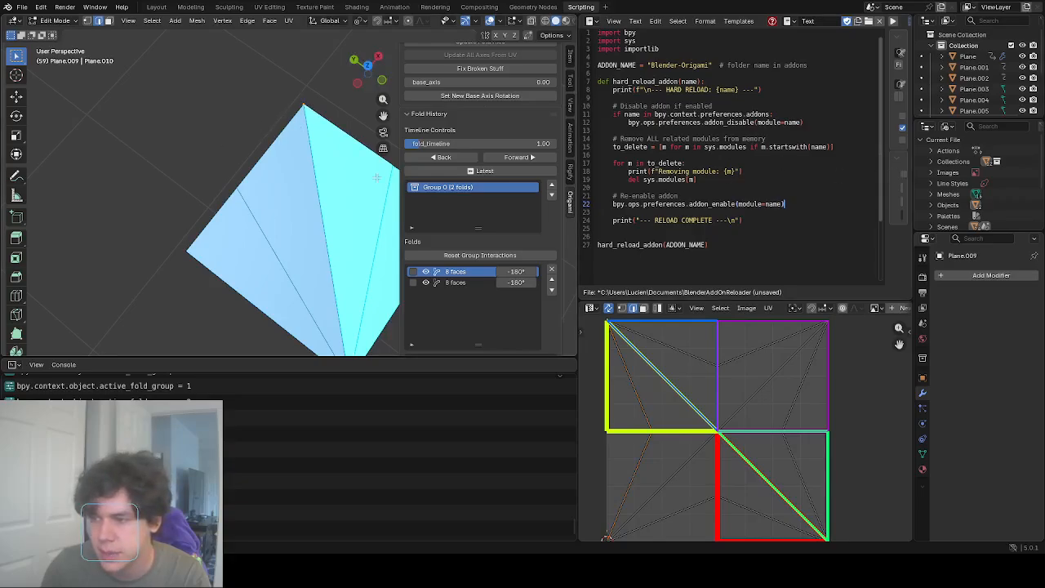
middle_drag(235, 149, 45, 251)
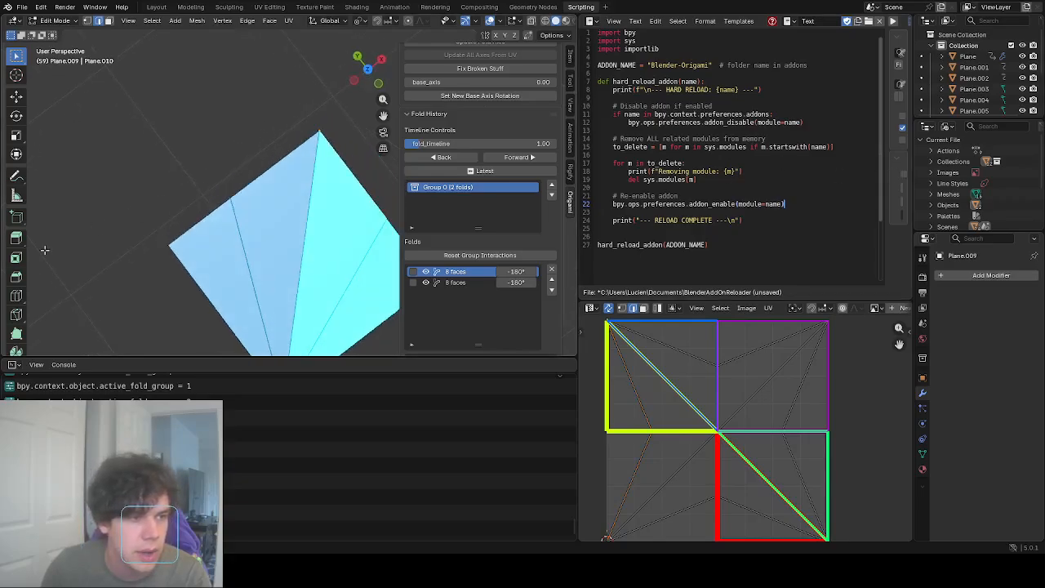
click(15, 317)
click(231, 199)
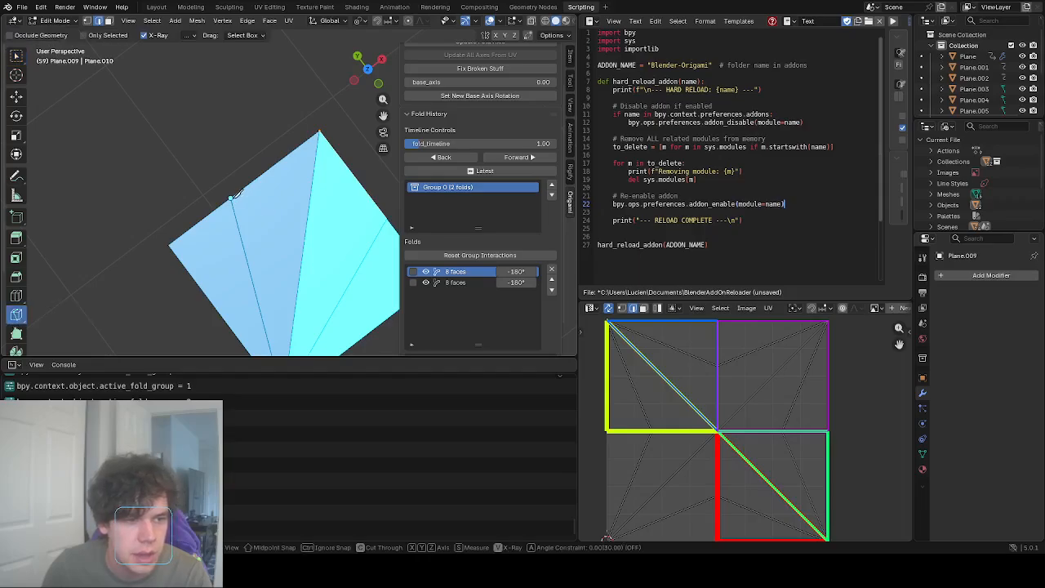
click(388, 215)
key(Return)
scroll(446, 151, up, 3)
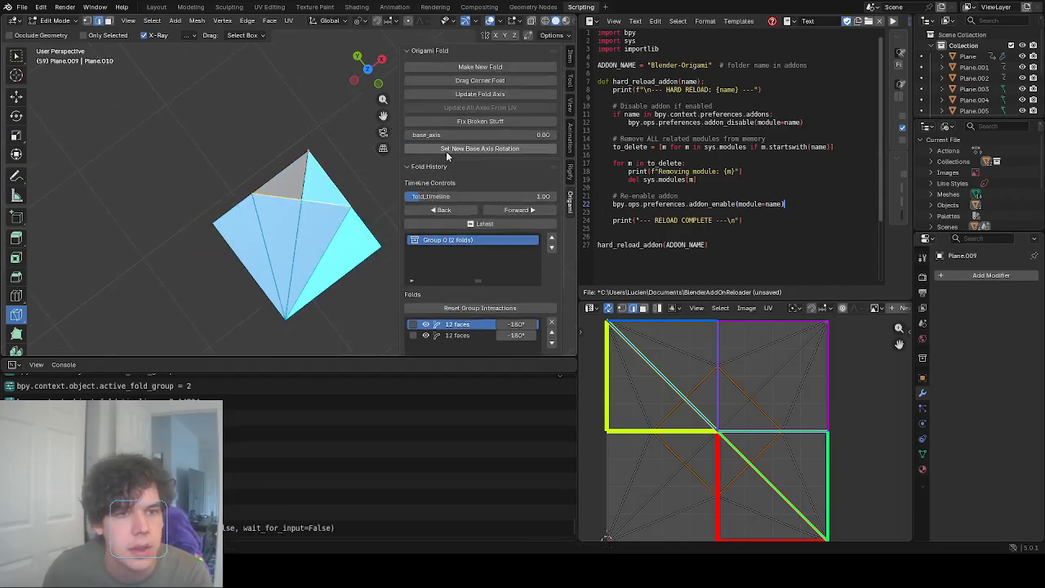
click(451, 80)
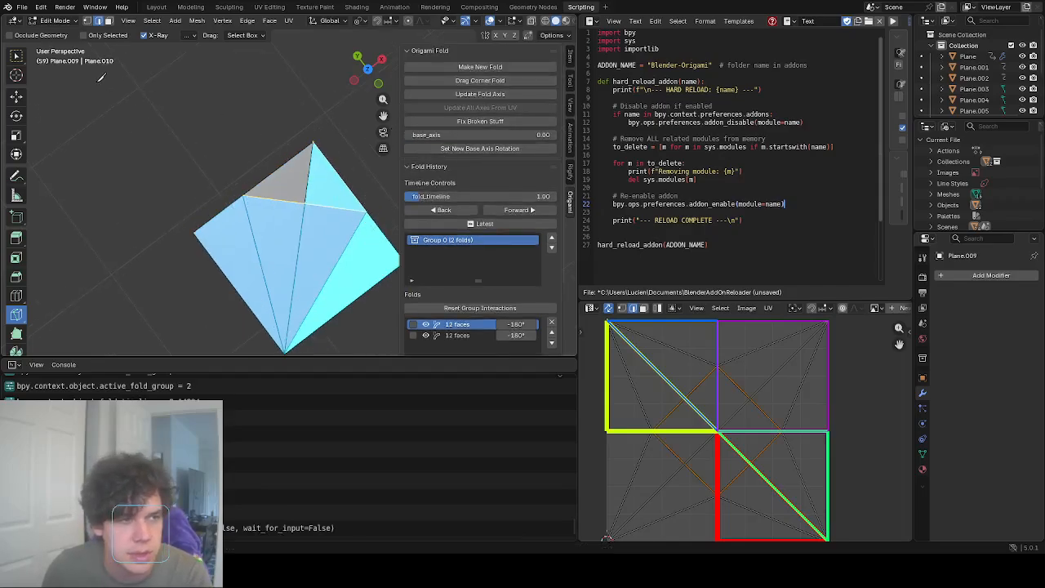
click(533, 65)
click(324, 191)
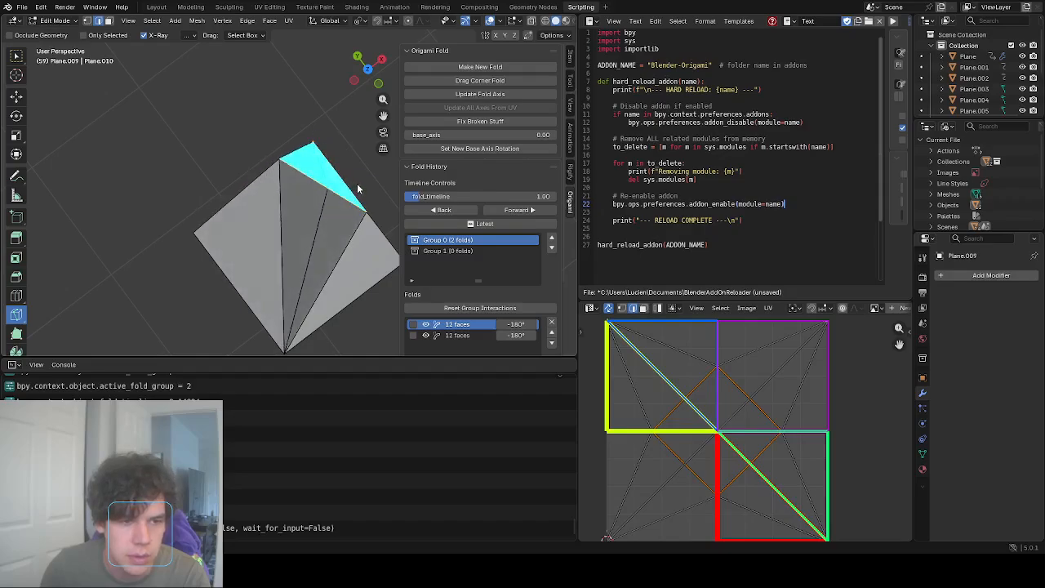
right_click(357, 187)
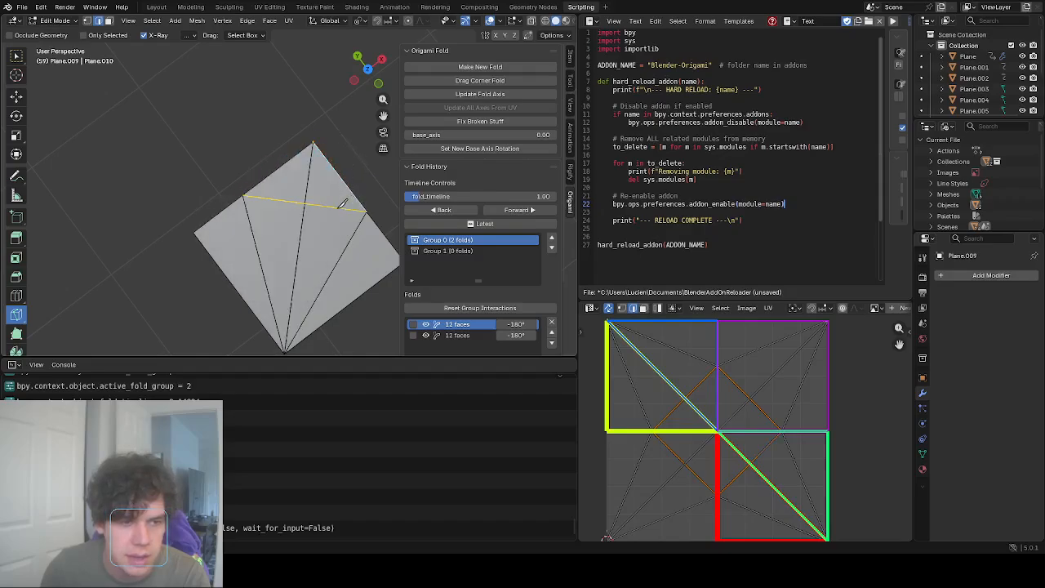
Make a new 180° fold in Group 1 that folds the square's tip over along the new crease, covering eight faces.
mouse_move(365, 186)
middle_down()
mouse_move(360, 113)
mouse_move(354, 182)
middle_up()
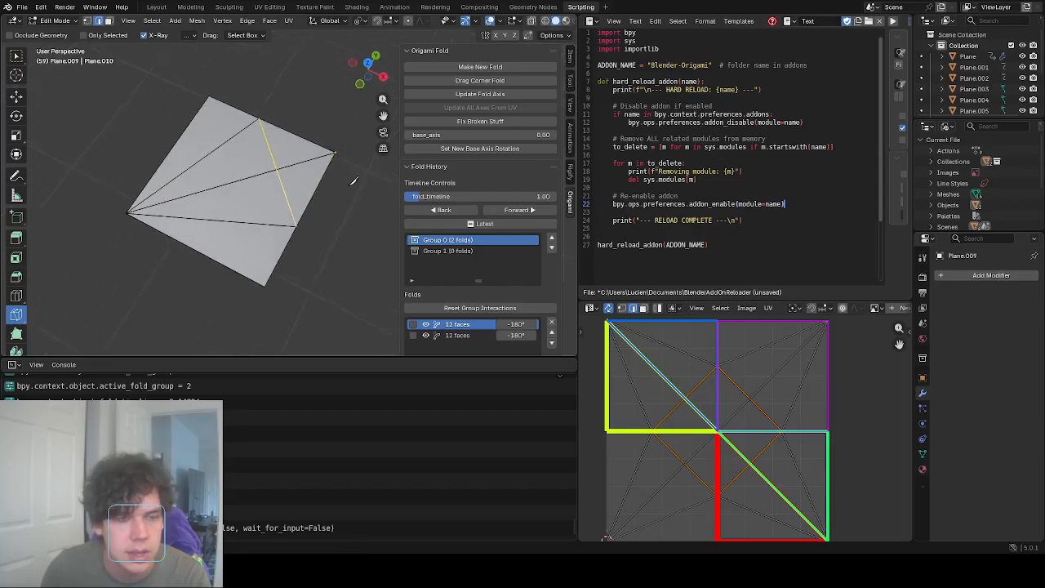
click(474, 66)
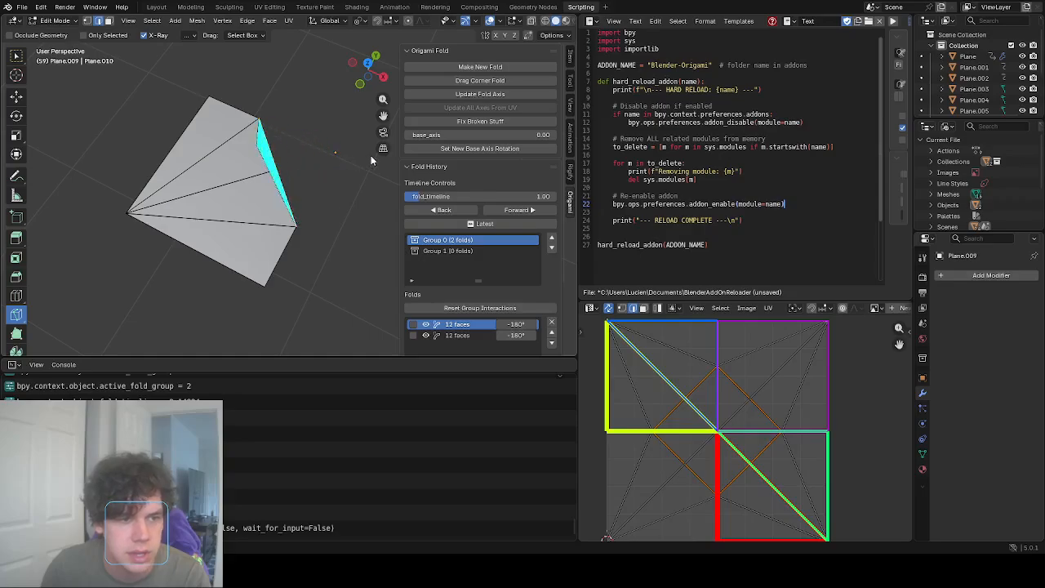
click(408, 163)
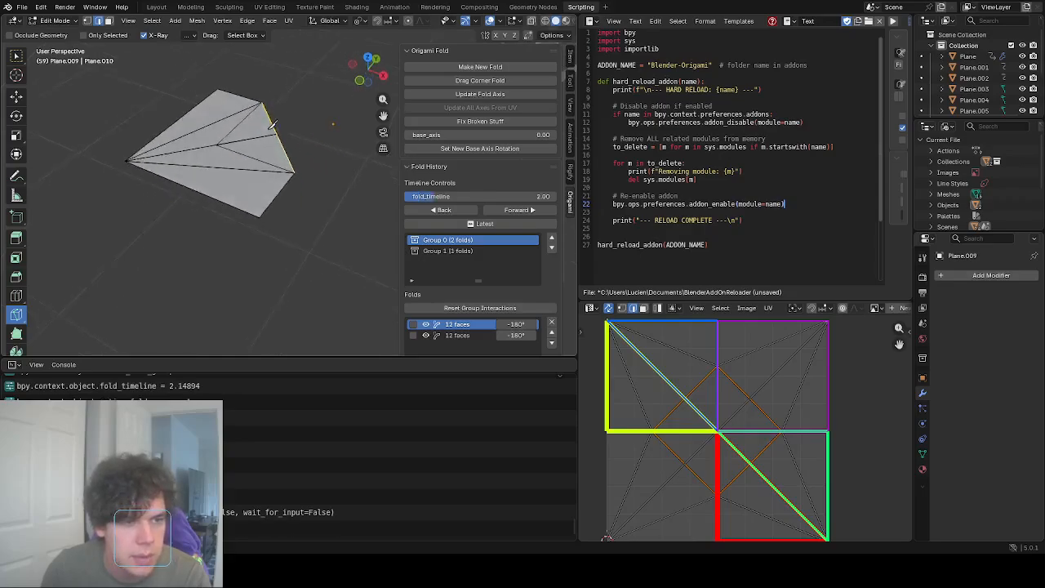
middle_drag(271, 124, 288, 157)
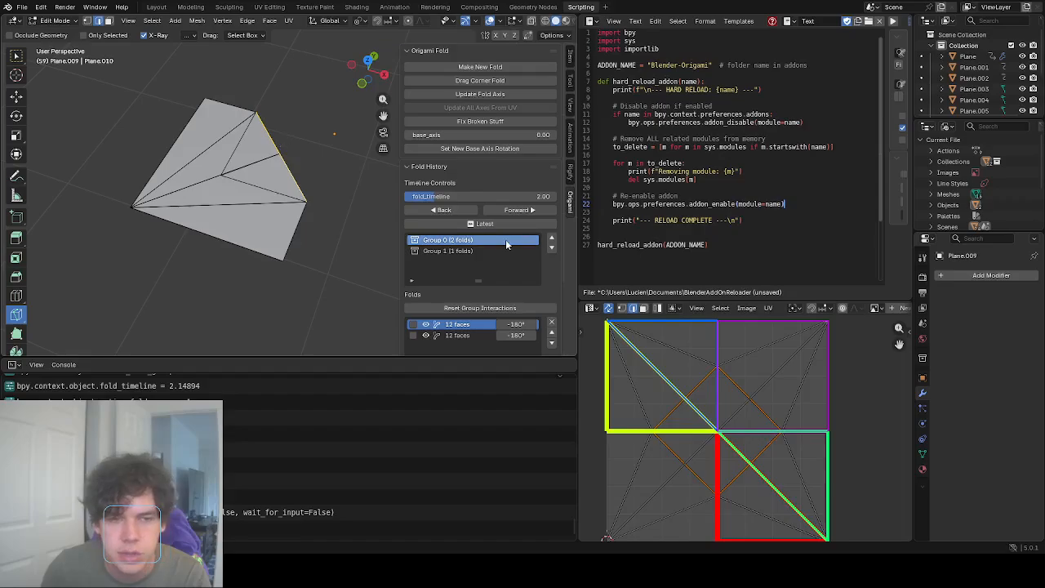
Select Group 1, try changing its fold angle and leave it at 180°, and inspect the folded tip.
scroll(494, 247, down, 2)
click(466, 208)
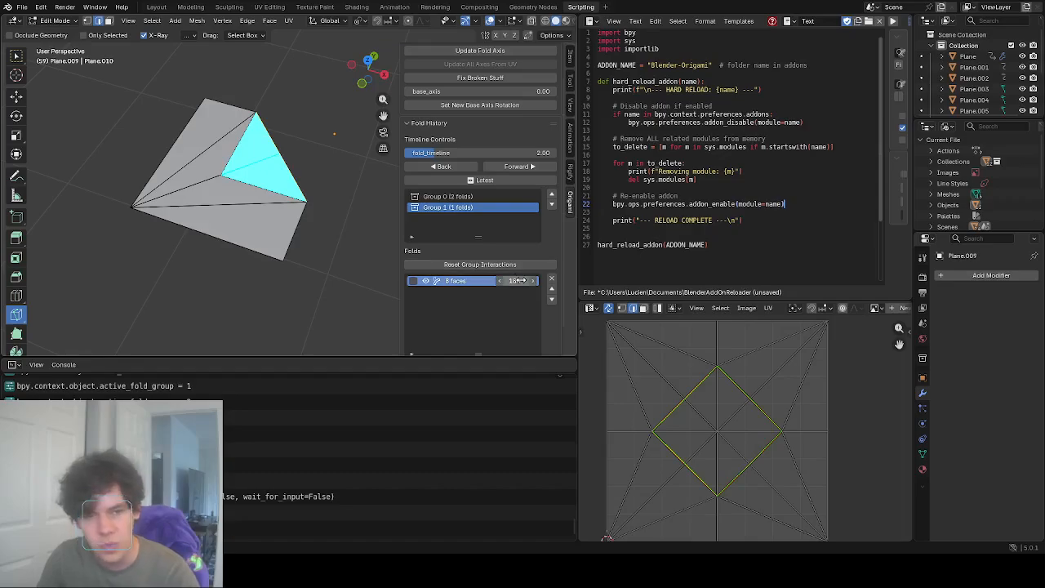
mouse_move(519, 280)
mouse_down()
mouse_move(488, 280)
mouse_move(521, 280)
mouse_up()
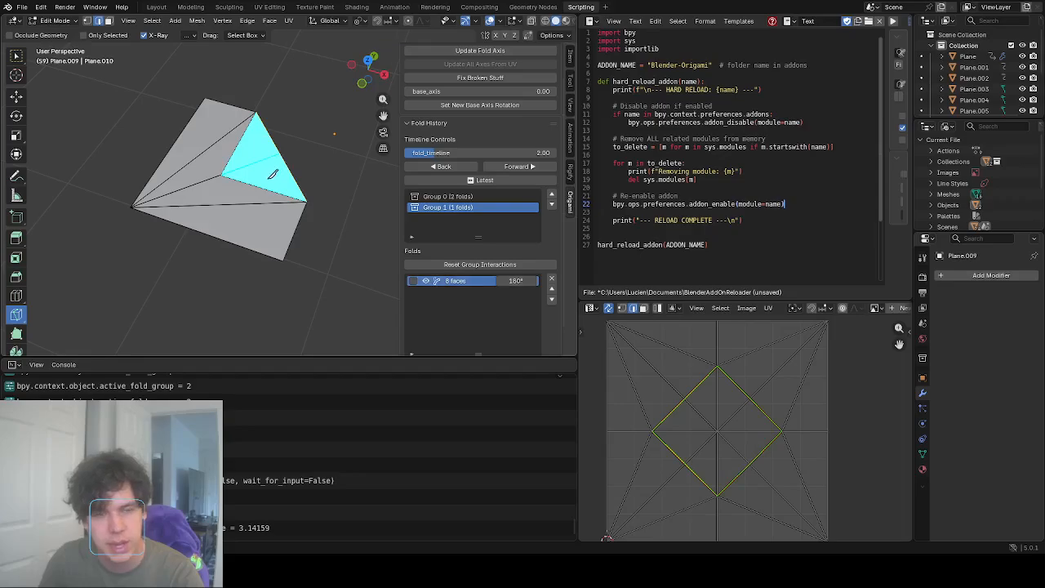
middle_drag(273, 174, 351, 192)
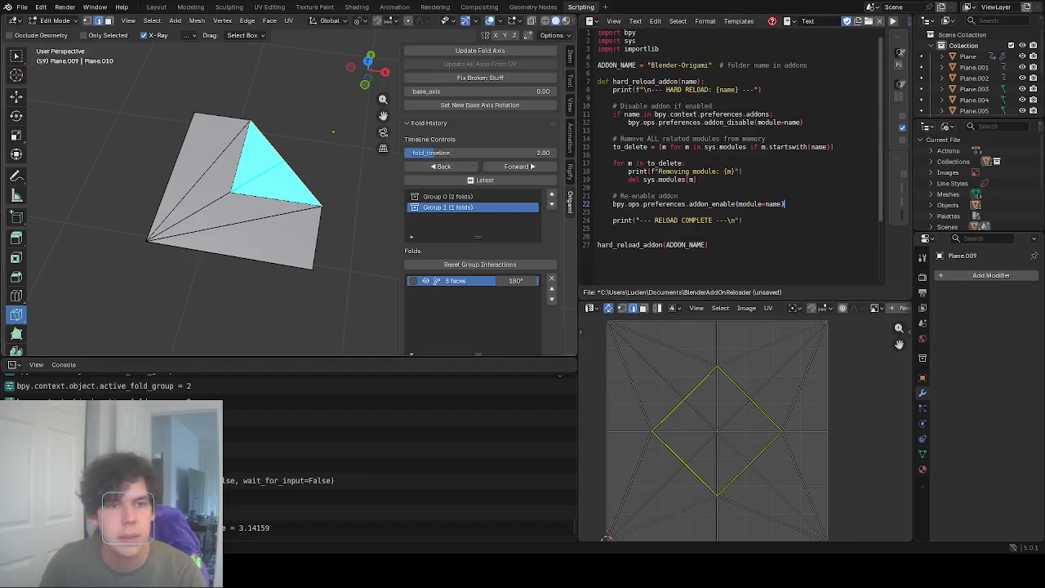
Return the fold timeline to 1.00 and delete the tip fold together with Group 1.
drag(433, 153, 418, 153)
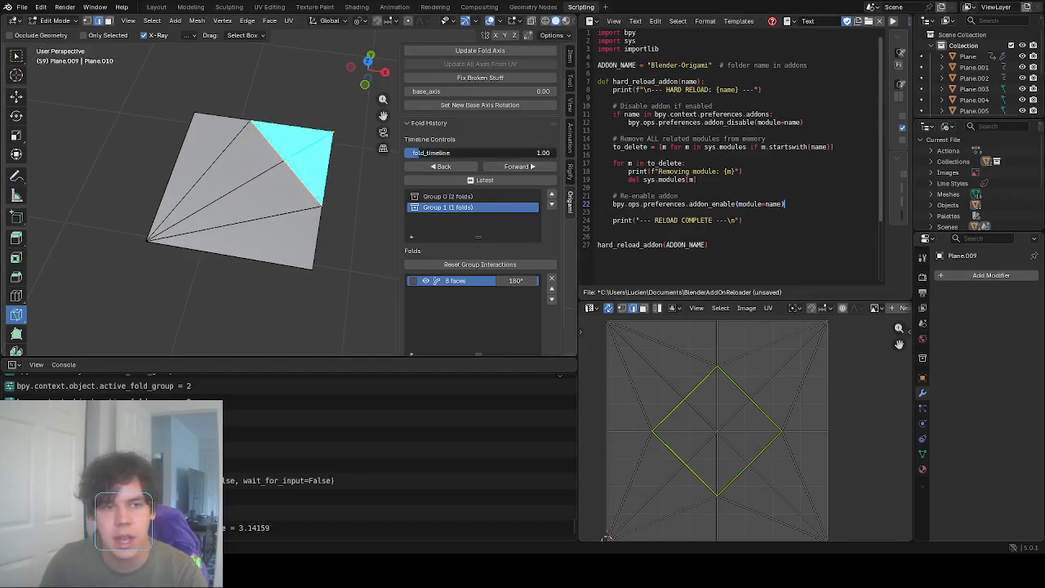
click(464, 206)
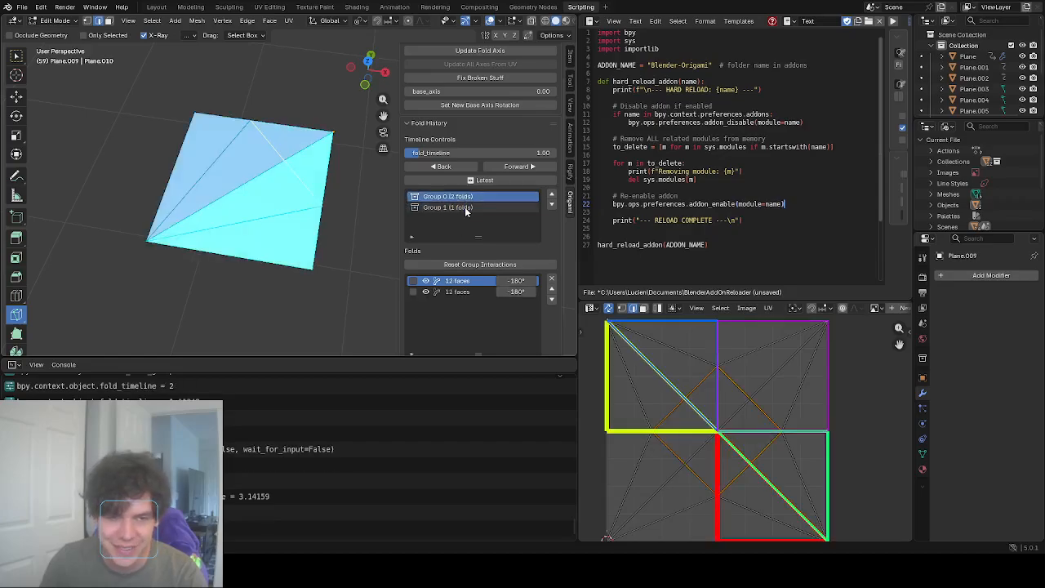
click(553, 281)
Select the second fold in Group 0, switch back to the selection tool, and scrub the fold timeline to 0.79 to partly open the model.
middle_drag(230, 116, 361, 131)
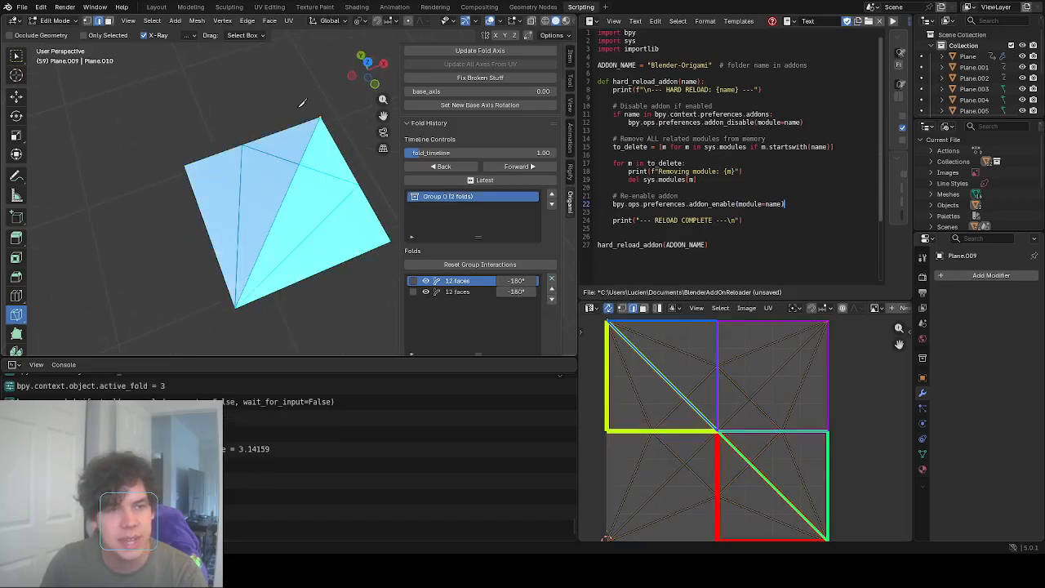
click(470, 292)
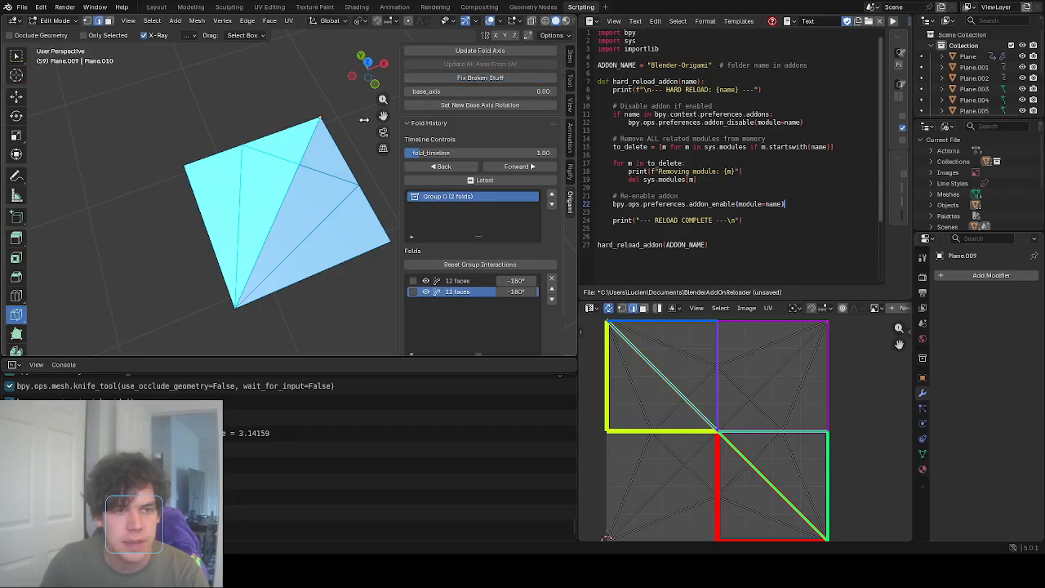
key(k)
middle_drag(357, 128, 390, 134)
middle_drag(335, 154, 313, 160)
click(16, 59)
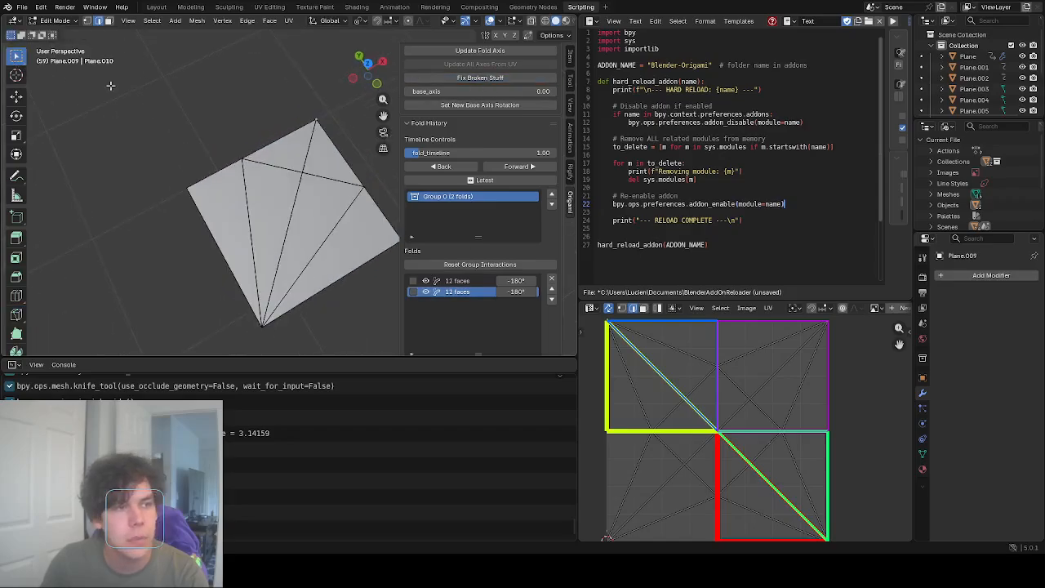
drag(461, 155, 431, 155)
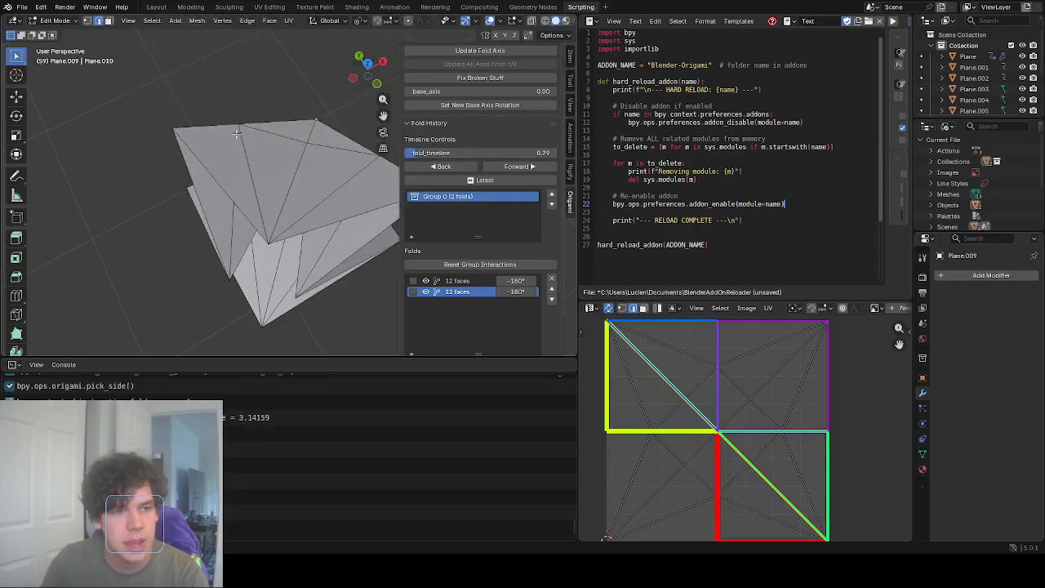
Select the crease edges crossing the square below its tip, opening the folds to 0.40 on the timeline before returning it to 1.00.
middle_drag(236, 133, 252, 66)
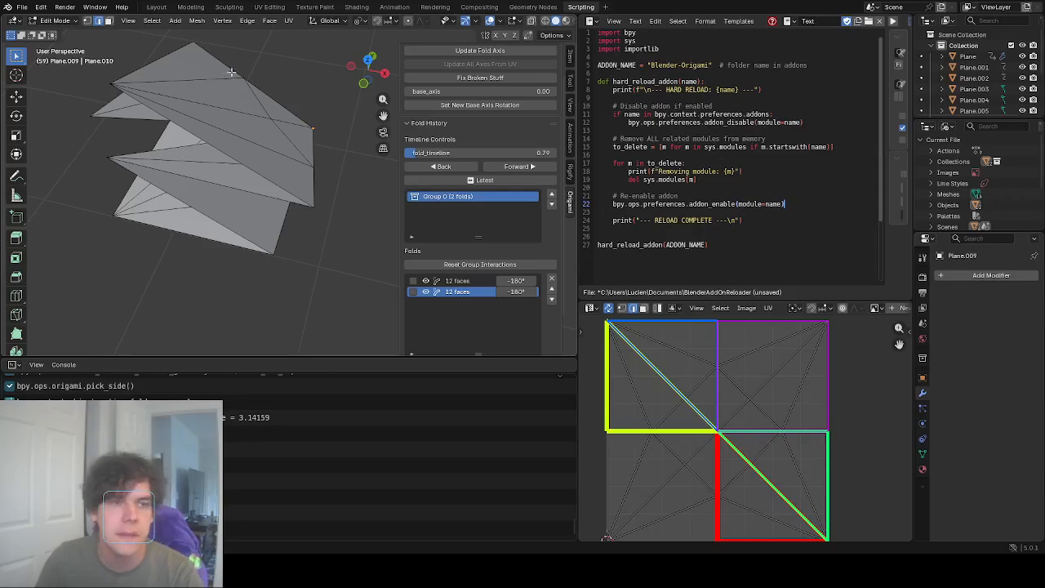
drag(467, 155, 500, 155)
middle_drag(260, 163, 263, 189)
click(263, 189)
shift+click(243, 147)
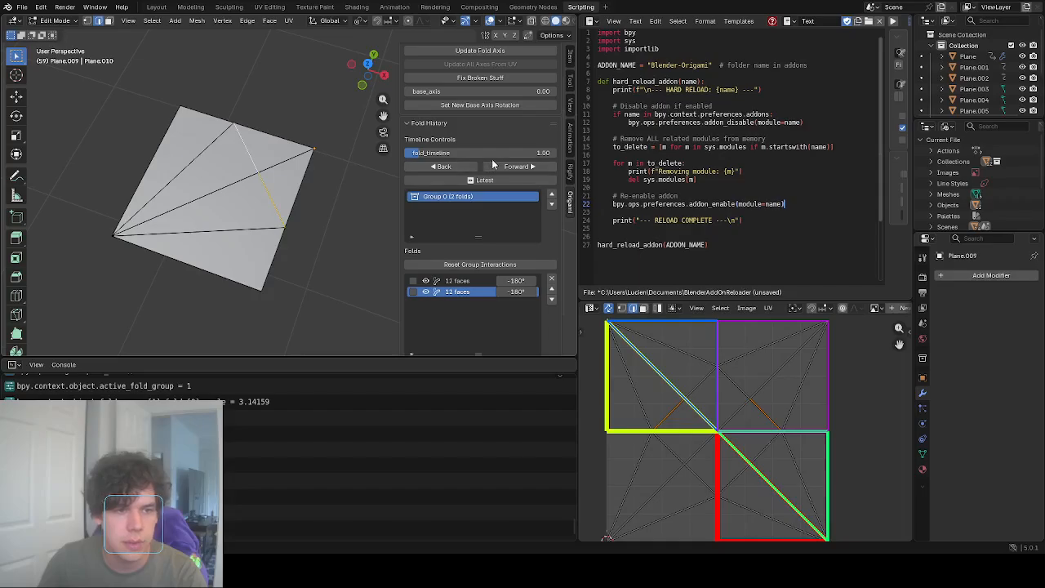
drag(494, 155, 486, 155)
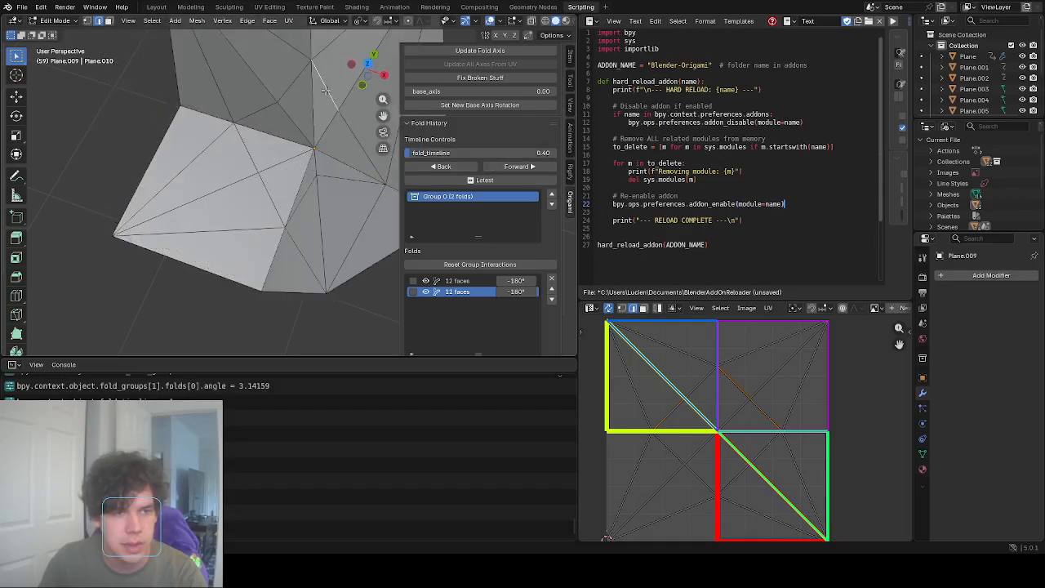
mouse_move(243, 115)
middle_down()
mouse_move(239, 133)
mouse_move(257, 121)
middle_up()
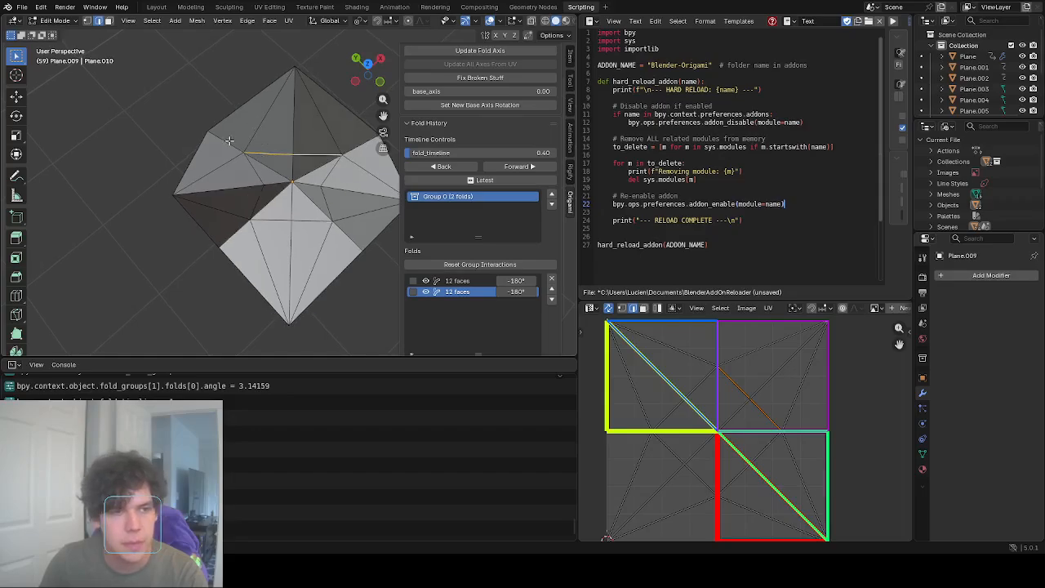
drag(417, 152, 438, 153)
scroll(464, 52, up, 2)
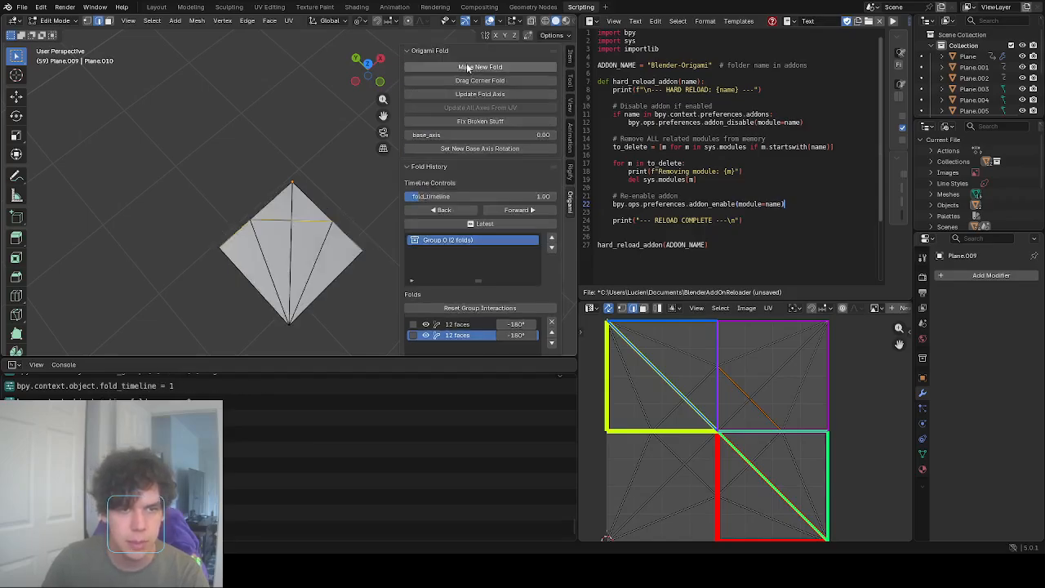
click(280, 249)
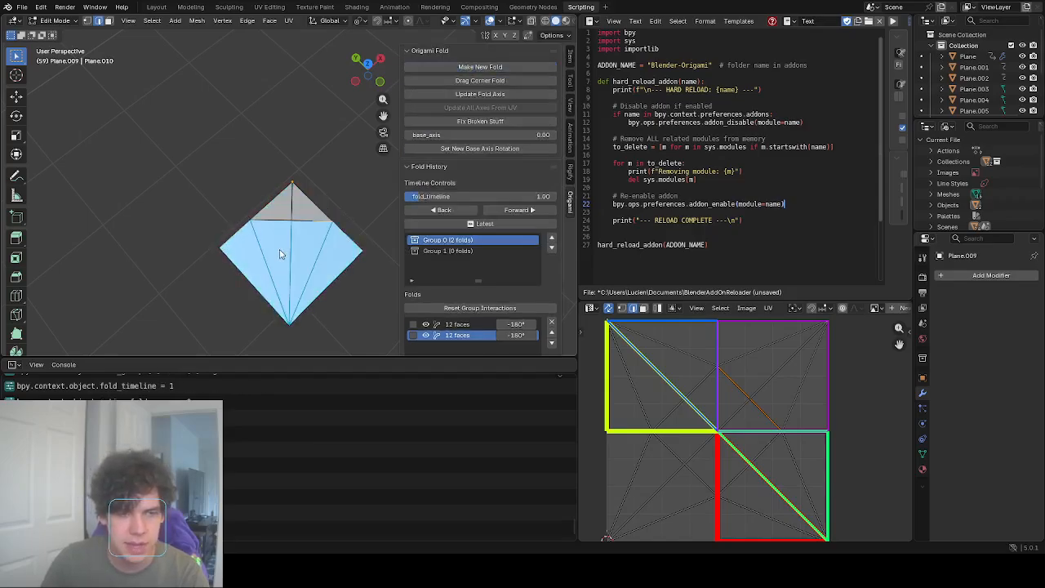
click(267, 253)
drag(476, 197, 411, 200)
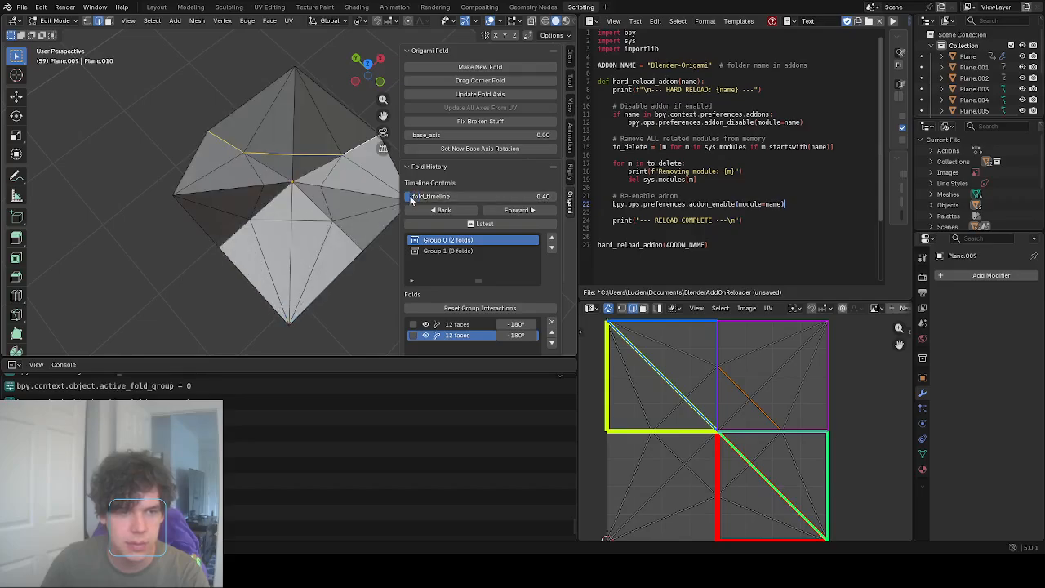
drag(476, 196, 493, 196)
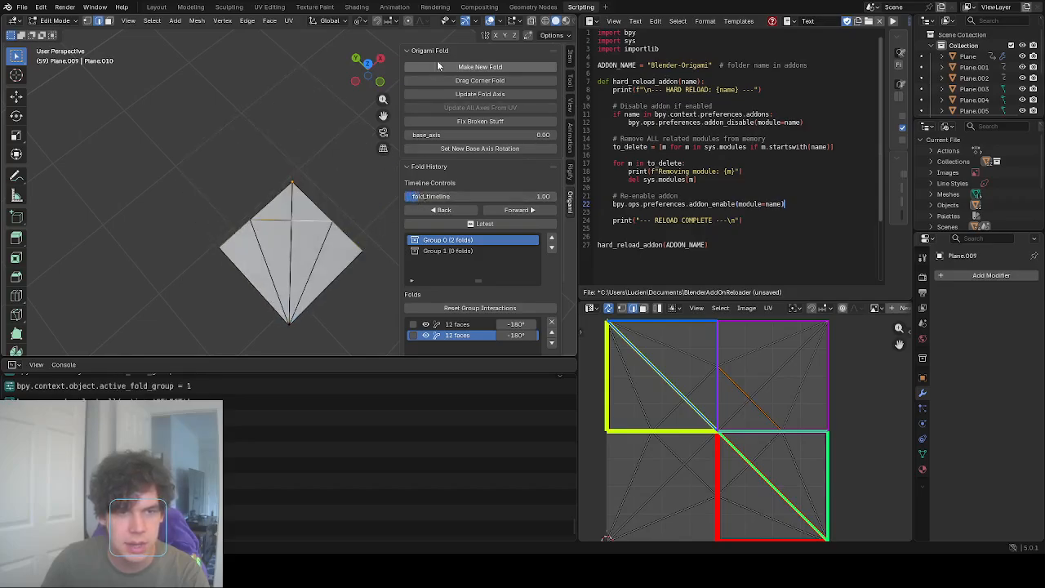
click(439, 66)
right_click(307, 250)
Make a new fold in Group 1 that lifts the front flap over the horizontal crease below the tip.
middle_drag(345, 180, 320, 160)
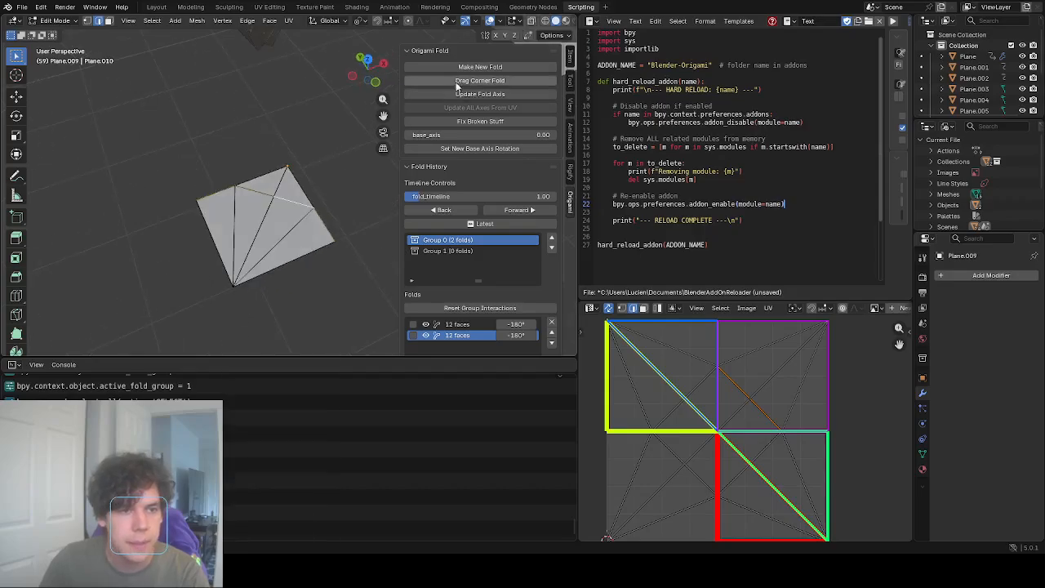
click(458, 68)
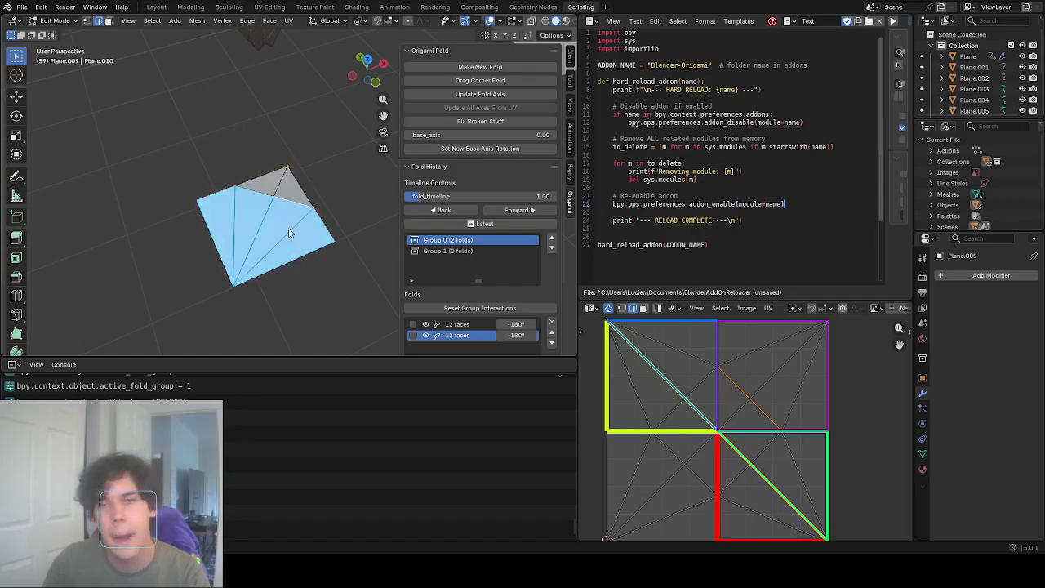
click(288, 233)
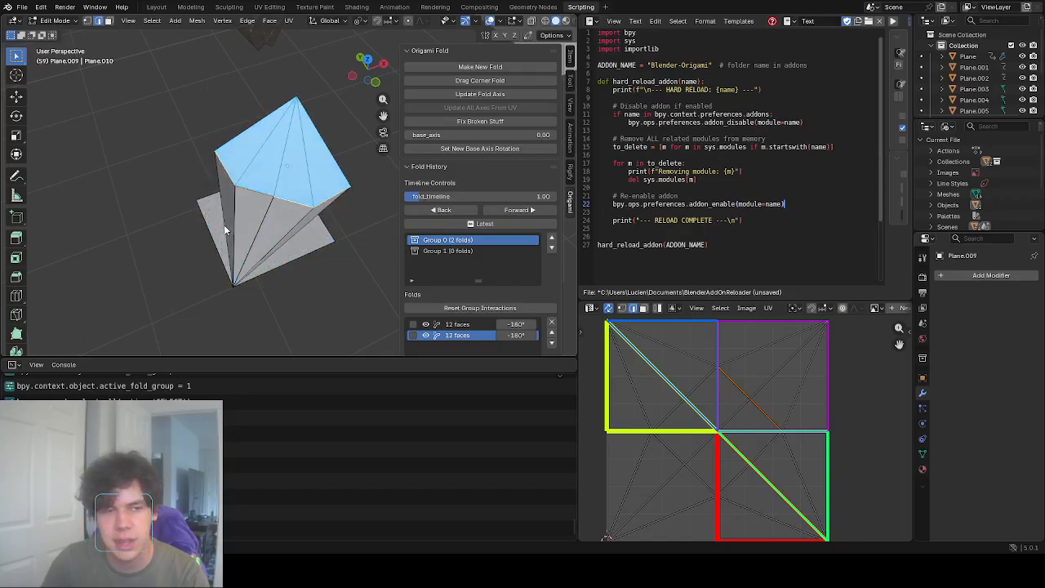
click(206, 225)
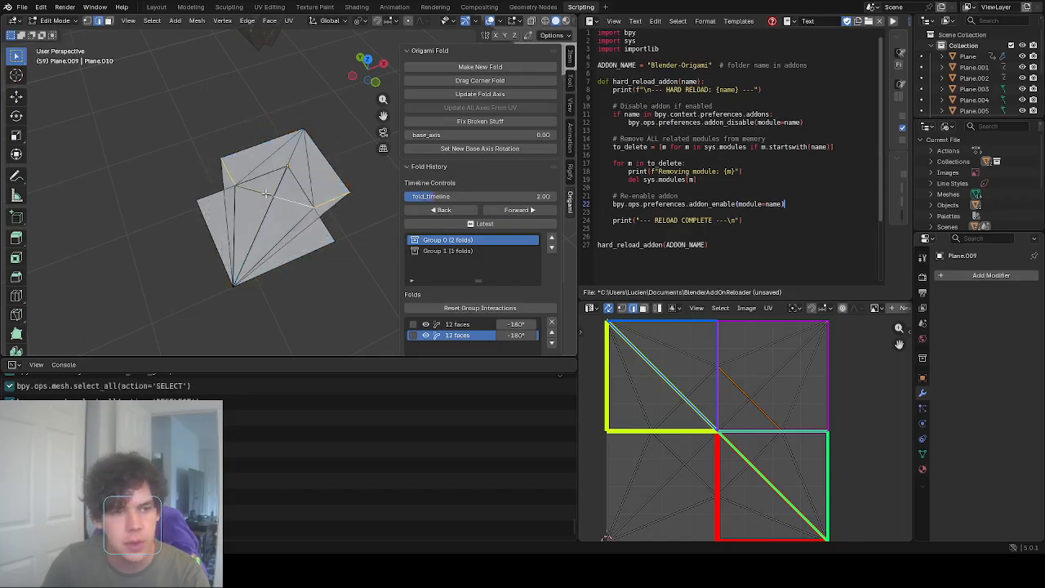
Inspect the lifted flap from several angles while scrubbing the fold timeline to 0.76 and forward to 1.61.
middle_drag(266, 195, 298, 194)
scroll(332, 193, up, 2)
drag(477, 197, 417, 200)
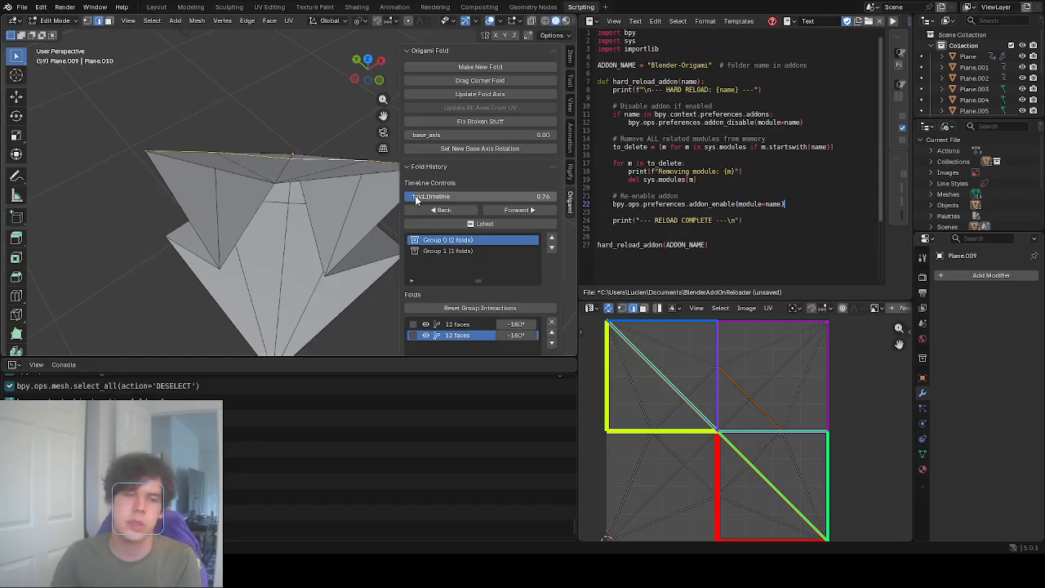
mouse_move(426, 199)
mouse_down()
mouse_move(416, 199)
mouse_move(437, 197)
mouse_up()
middle_drag(222, 166, 235, 186)
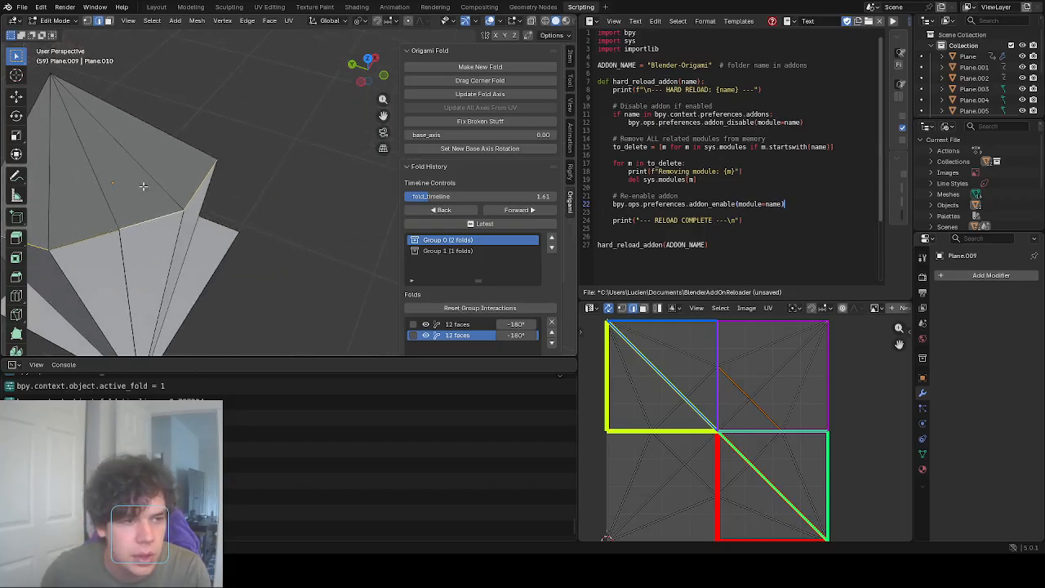
Select the long crease edges along one side of the lifted flap, from its raised tip down to the bottom corner.
middle_drag(143, 186, 218, 177)
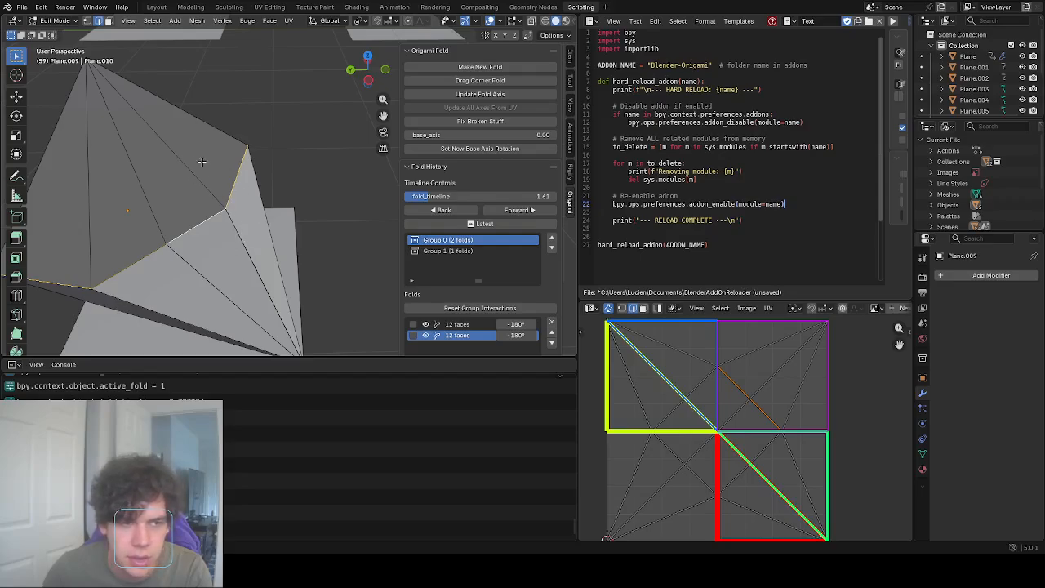
click(205, 165)
scroll(267, 204, down, 4)
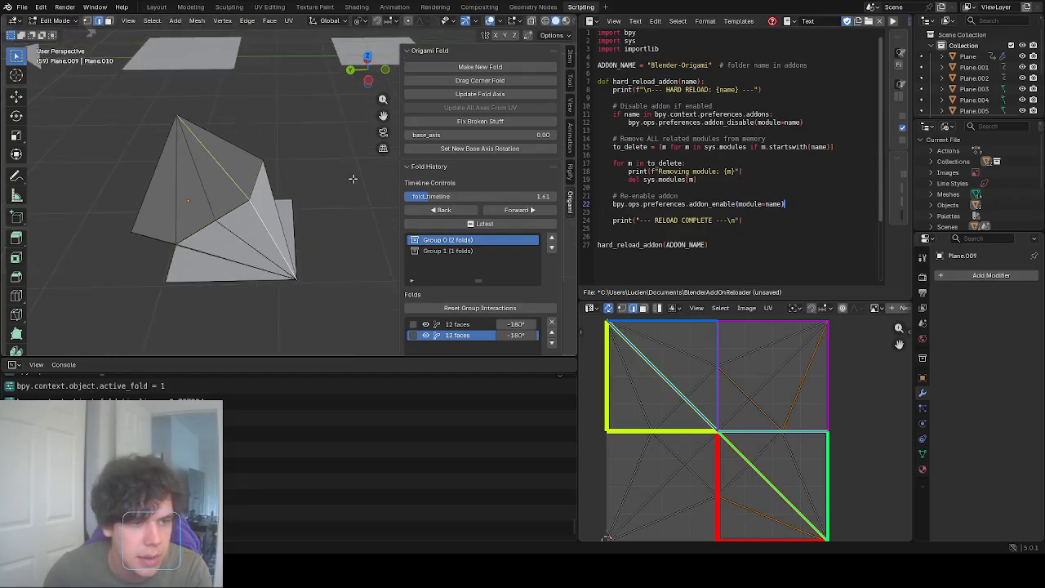
key(a)
middle_drag(309, 169, 299, 181)
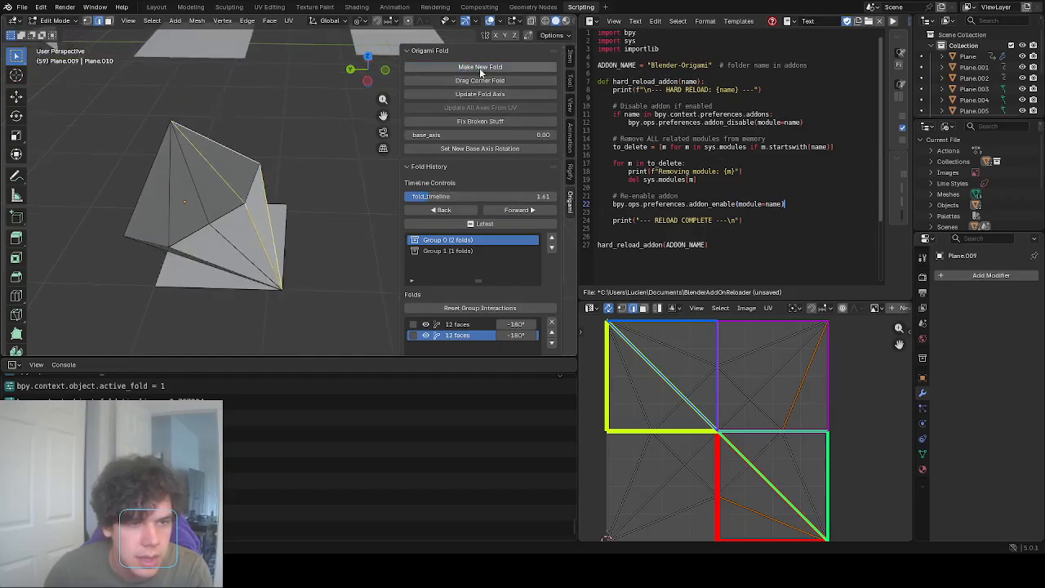
key(a)
Open the folds to 0.48 on the timeline, correct the side crease edge selection, and return the timeline to 1.00.
drag(457, 196, 413, 196)
middle_drag(291, 169, 290, 198)
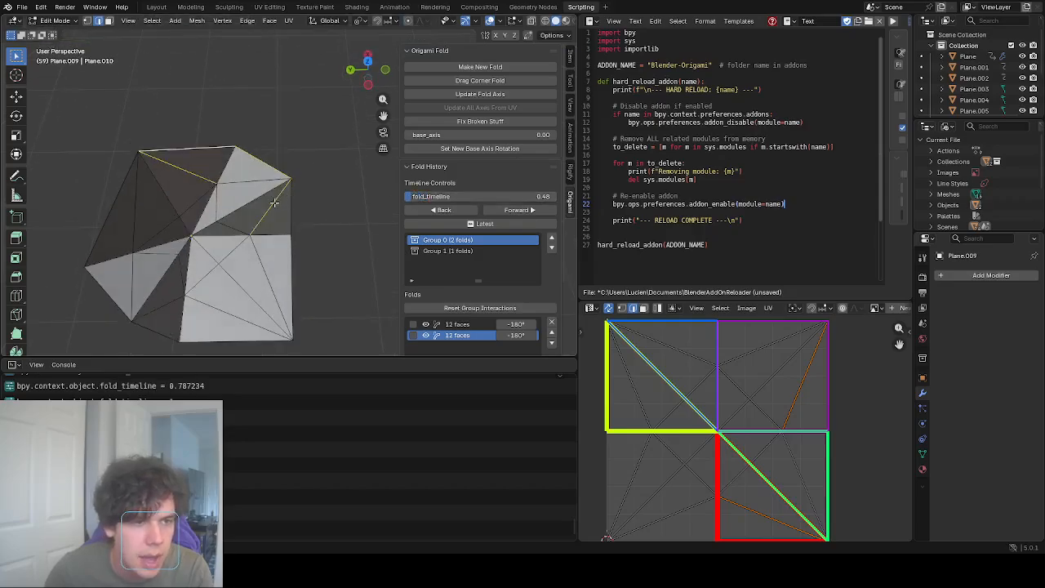
drag(493, 196, 544, 196)
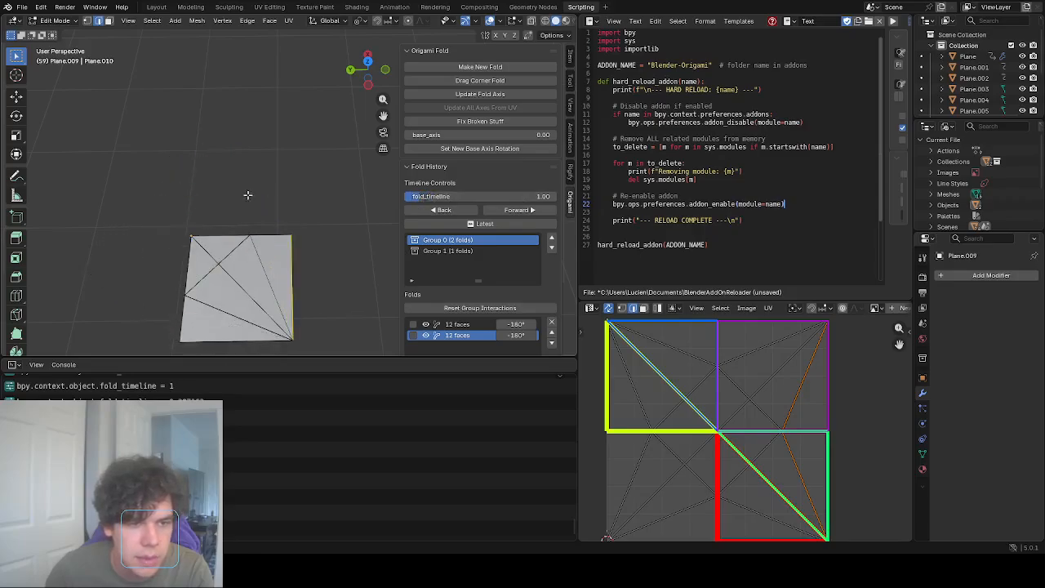
middle_drag(249, 194, 273, 156)
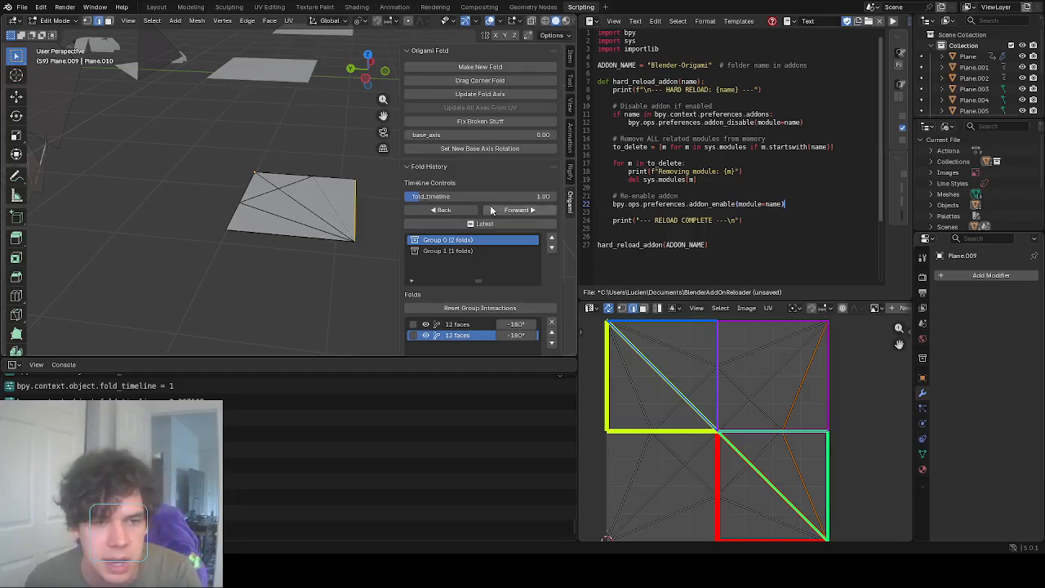
middle_drag(377, 181, 347, 210)
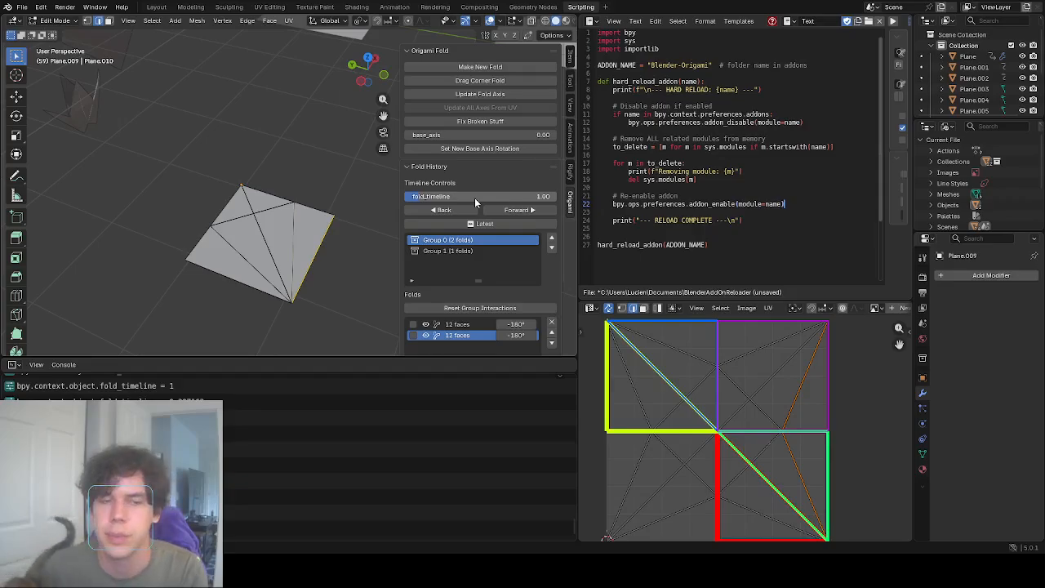
mouse_move(455, 198)
mouse_down()
mouse_move(490, 196)
mouse_move(441, 197)
mouse_move(474, 197)
mouse_move(453, 197)
mouse_up()
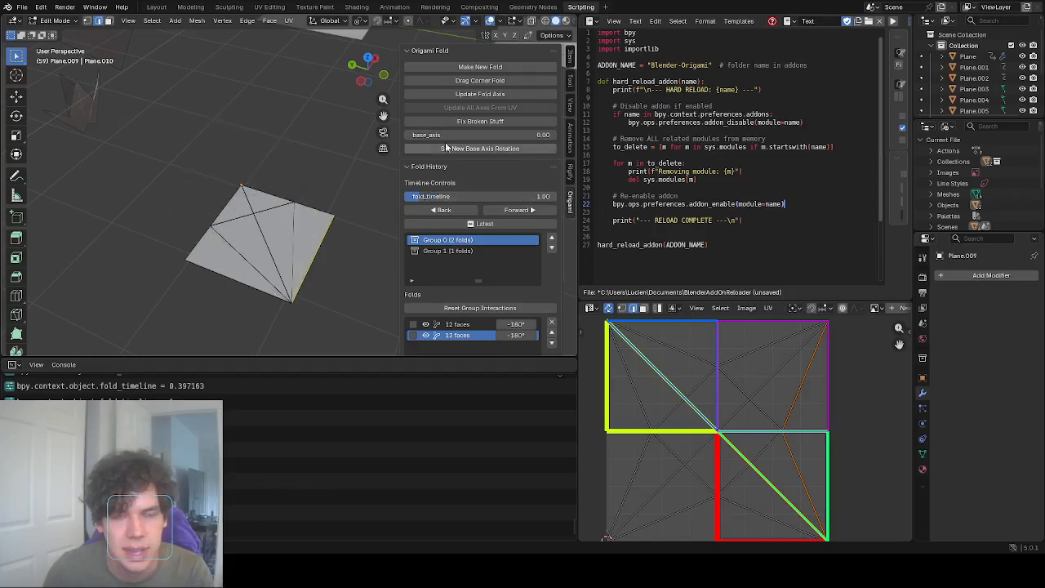
Make a second fold in Group 1 along the selected side creases, picking the narrow side faces of the flap.
click(472, 69)
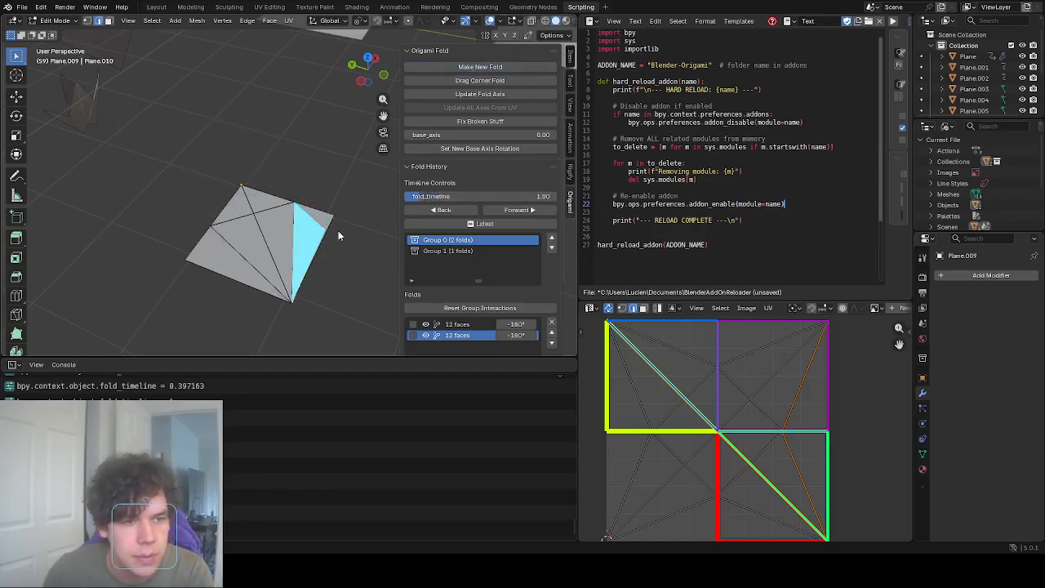
click(328, 218)
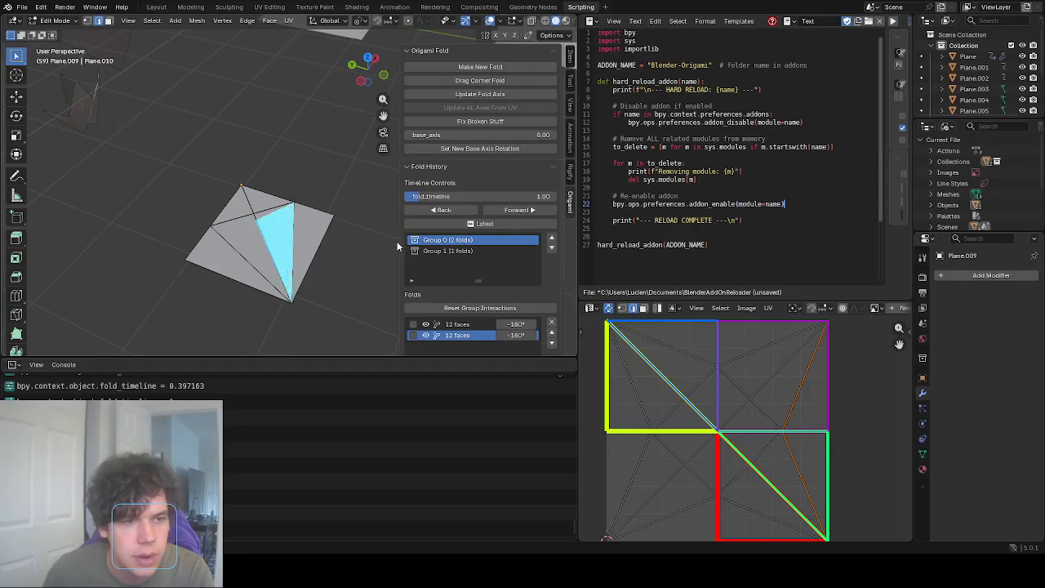
click(408, 249)
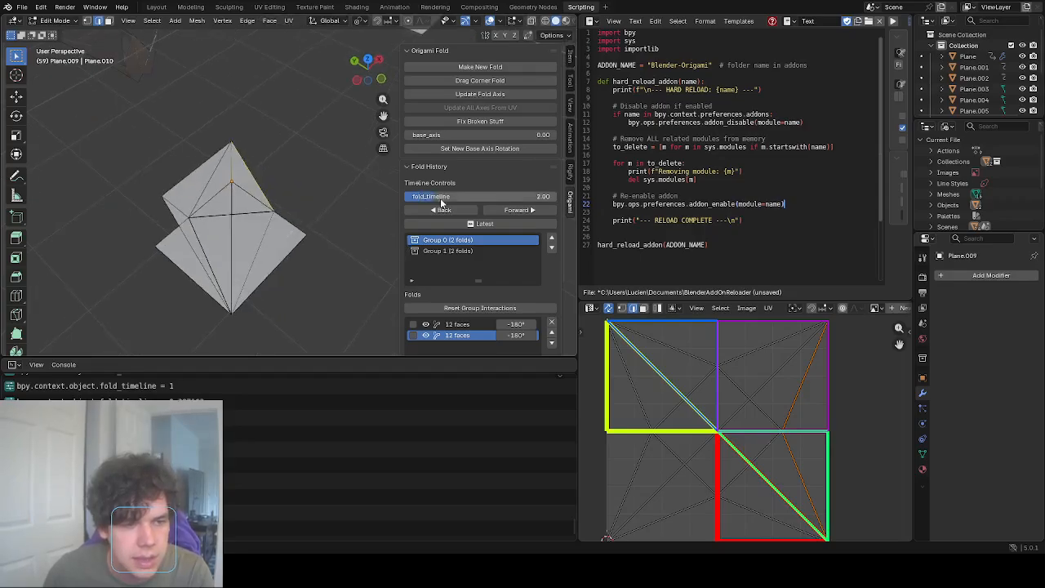
Examine how the flap and side fold move together, scrubbing the fold timeline to 1.96, 1.57 and 1.75 while viewing from different angles.
mouse_move(454, 197)
mouse_down()
mouse_move(433, 196)
mouse_move(455, 197)
mouse_up()
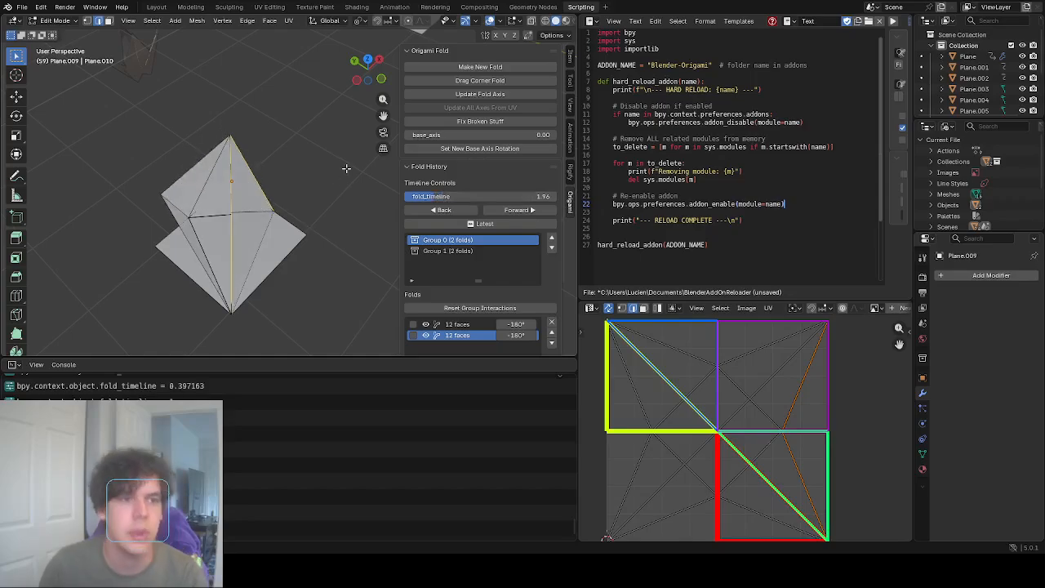
middle_drag(346, 168, 345, 129)
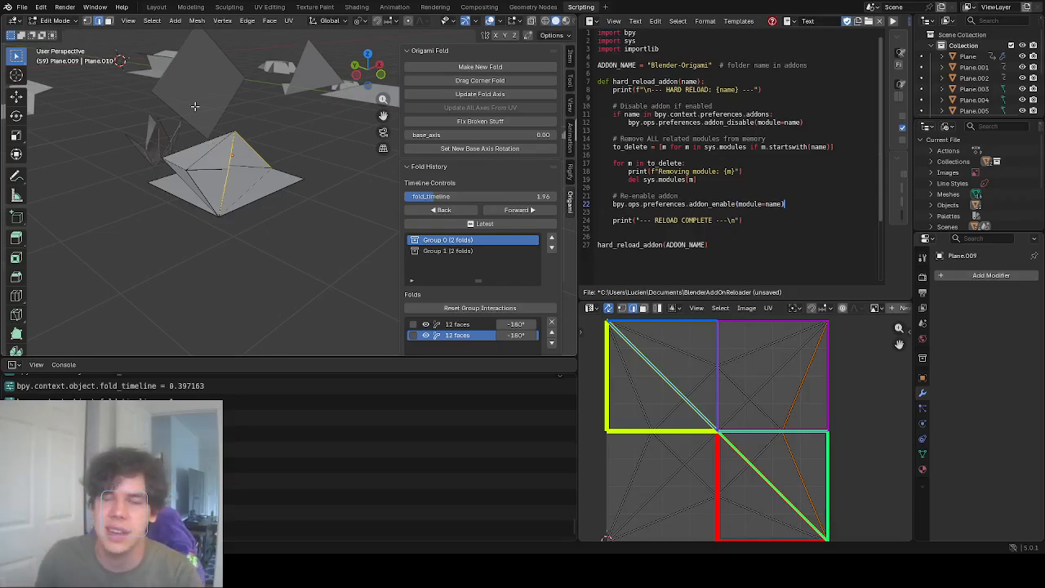
middle_drag(295, 143, 392, 201)
drag(457, 197, 429, 199)
middle_drag(304, 165, 282, 177)
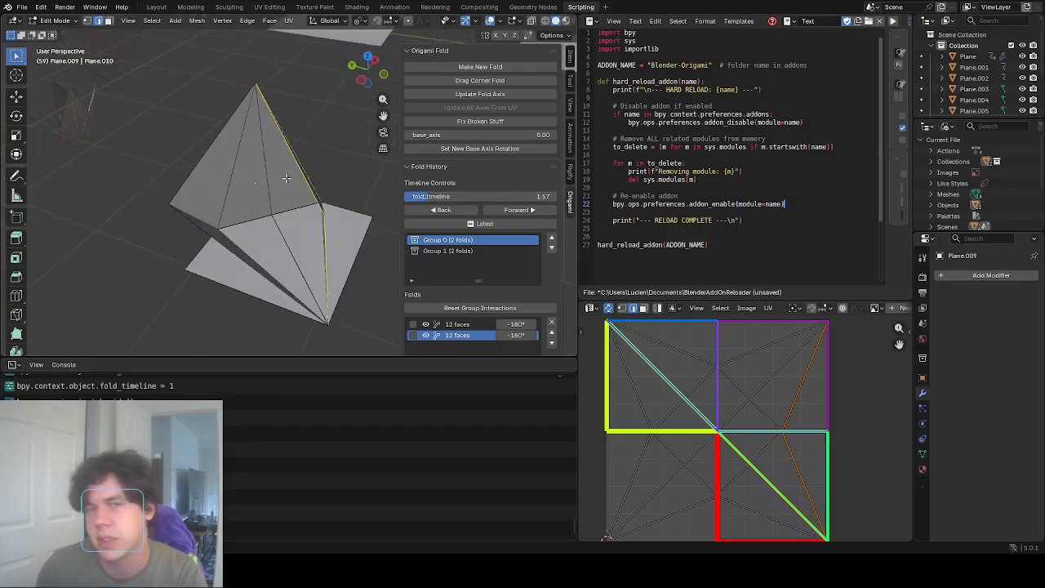
drag(427, 197, 423, 197)
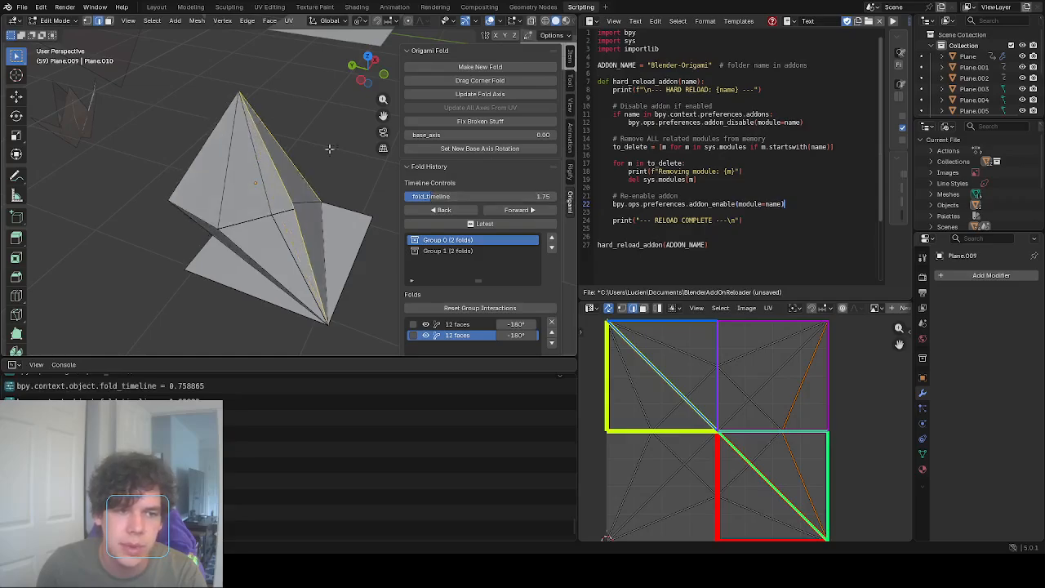
middle_drag(327, 168, 286, 168)
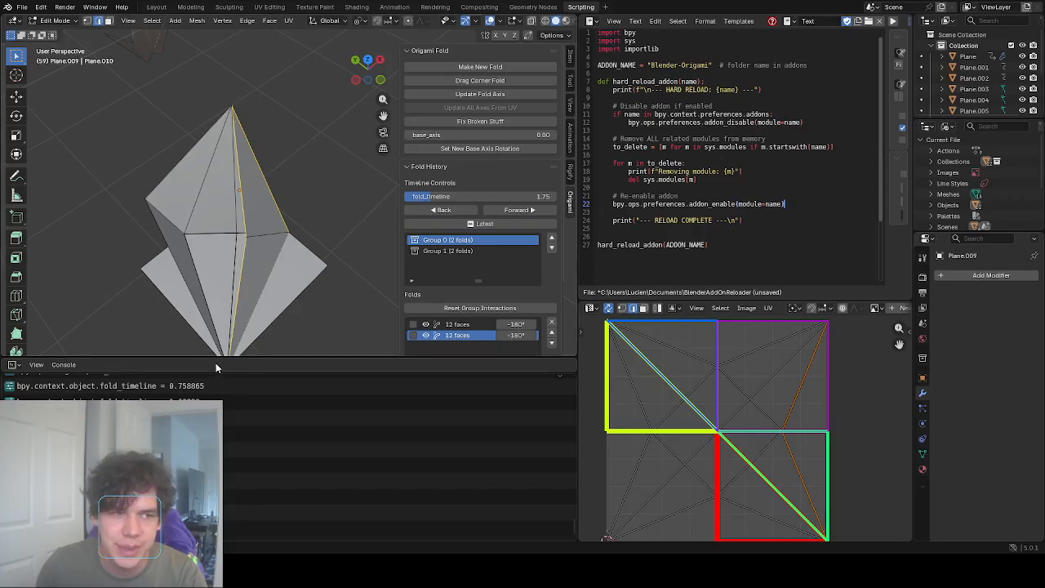
middle_drag(226, 171, 338, 218)
Select the matching crease edges on the flap's opposite side at timeline values 1.57 and 1.33, and return the timeline to 1.00.
mouse_move(424, 197)
mouse_down()
mouse_move(388, 200)
mouse_move(441, 197)
mouse_up()
middle_drag(250, 179, 222, 211)
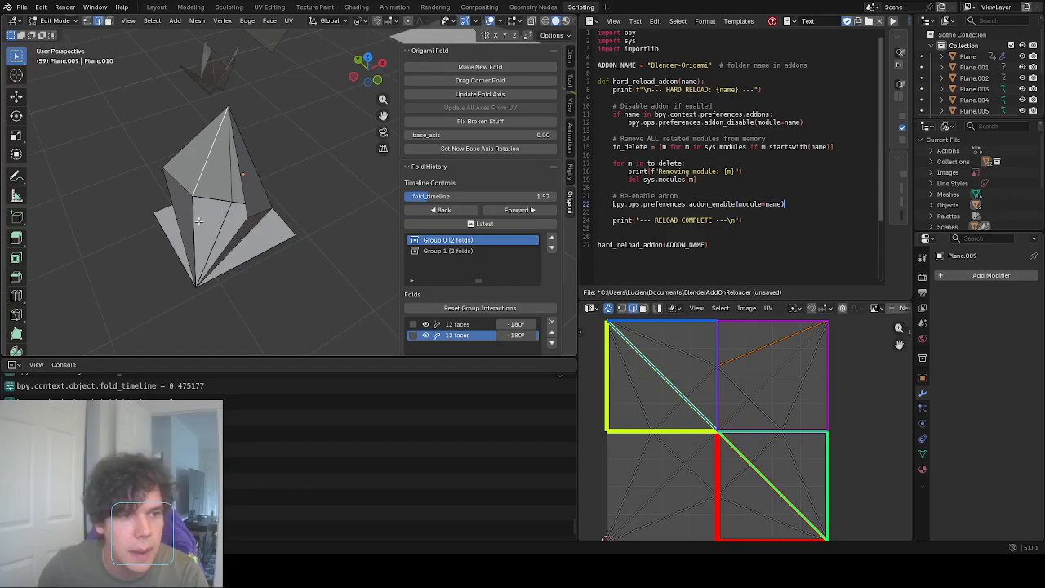
drag(447, 194, 433, 196)
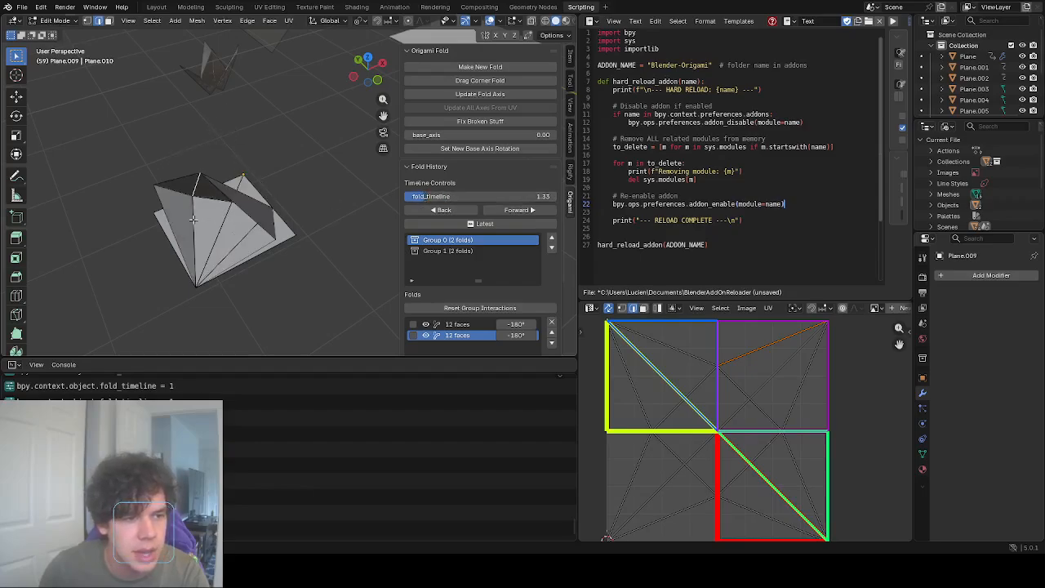
middle_drag(193, 209, 160, 173)
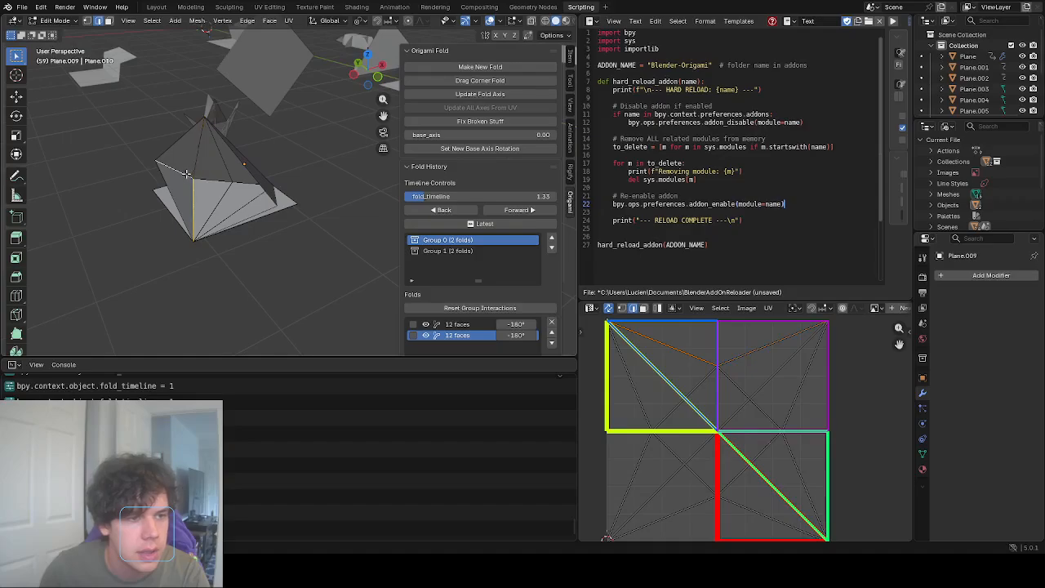
click(172, 193)
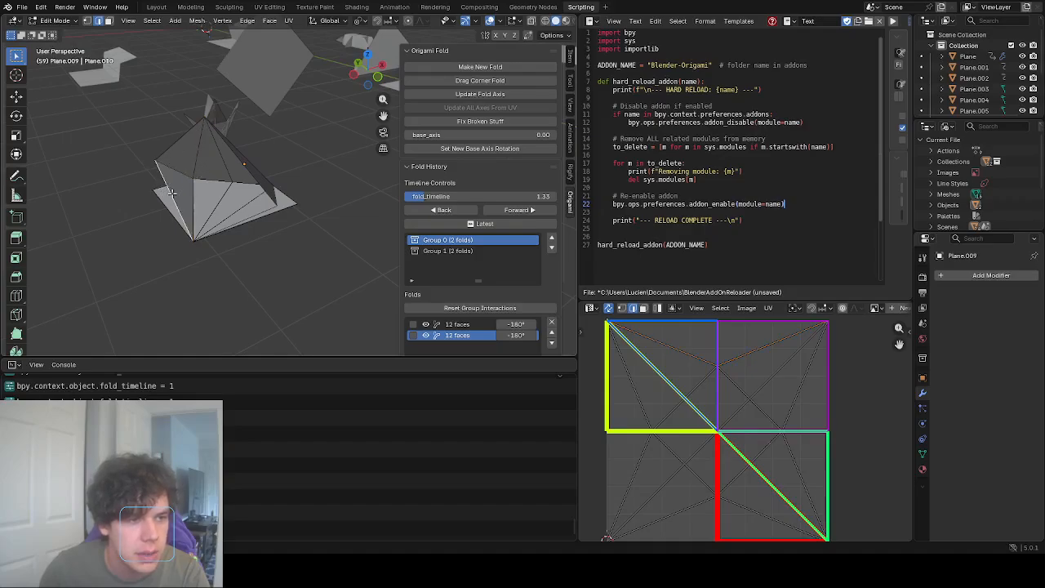
middle_drag(208, 164, 237, 190)
drag(462, 199, 443, 199)
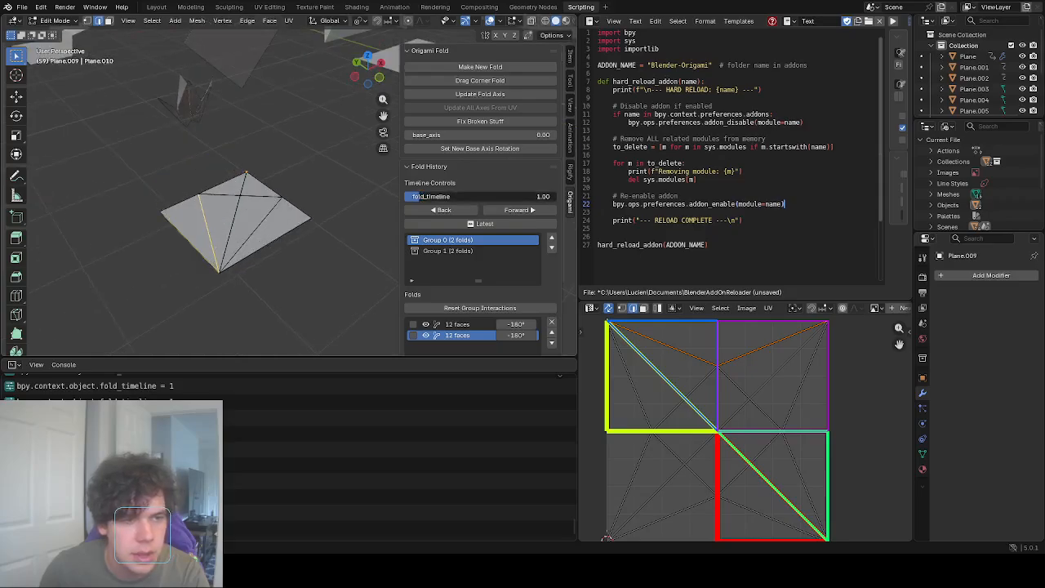
Make a third fold in Group 1 along the selected side creases, picking the narrow side faces of the flap.
click(473, 71)
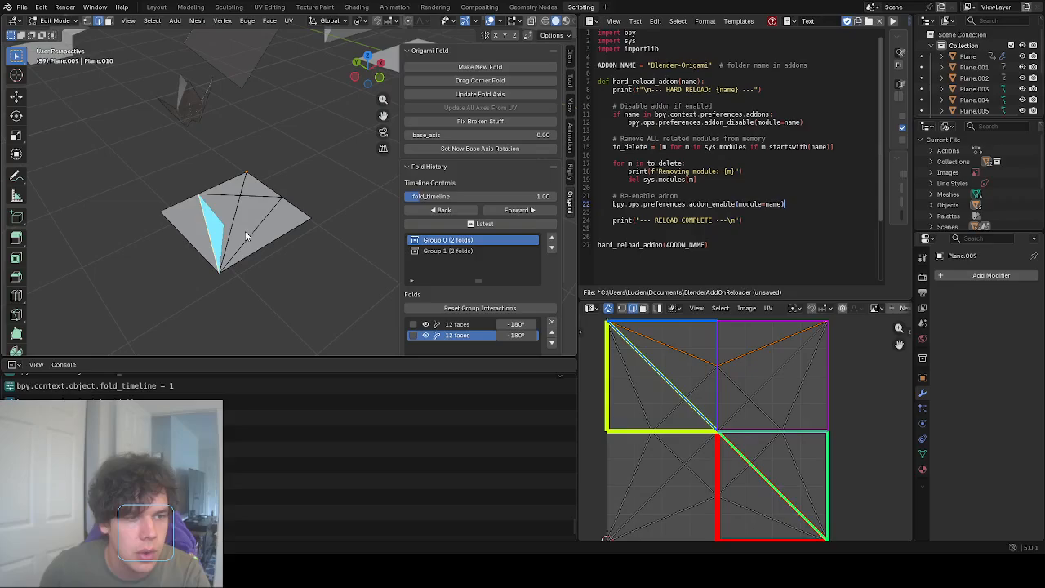
click(274, 233)
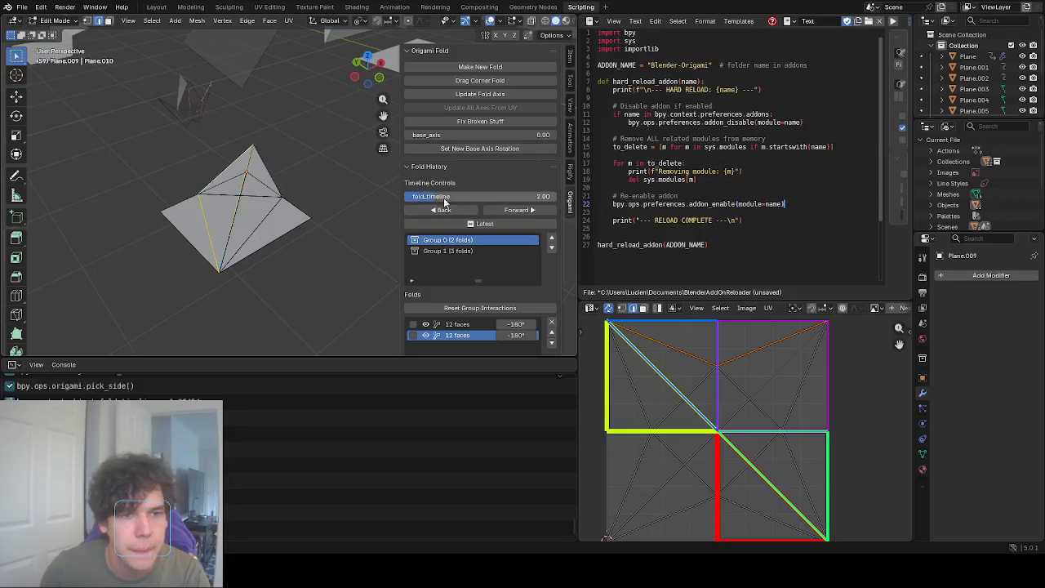
Examine the raised flap with both sides folding in, scrubbing the fold timeline to 1.61 and viewing it from above and below.
drag(445, 199, 420, 197)
middle_drag(294, 237, 345, 234)
scroll(338, 182, up, 5)
scroll(303, 201, down, 3)
drag(442, 201, 421, 200)
scroll(334, 176, down, 2)
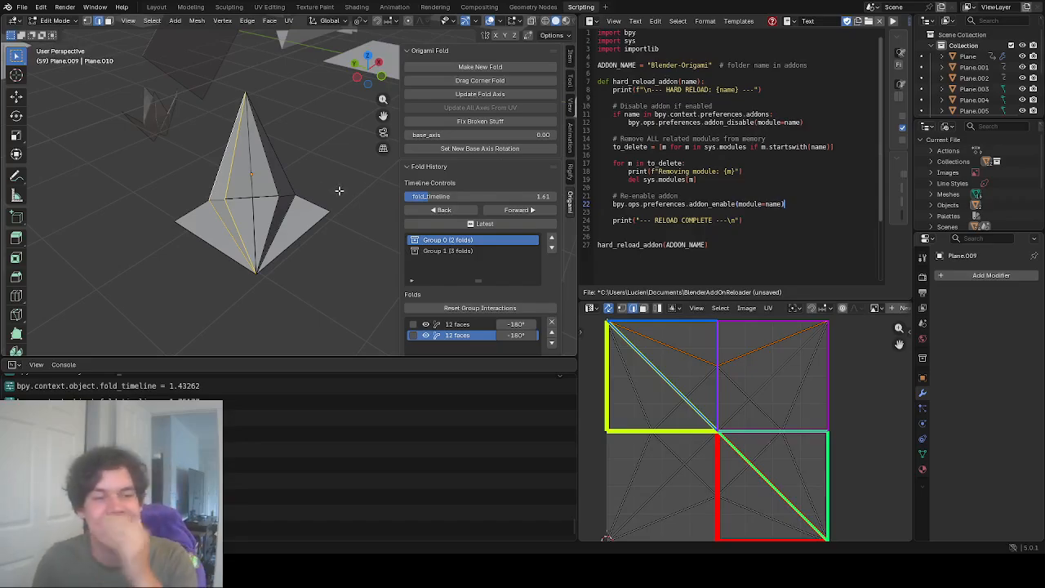
middle_drag(339, 191, 276, 212)
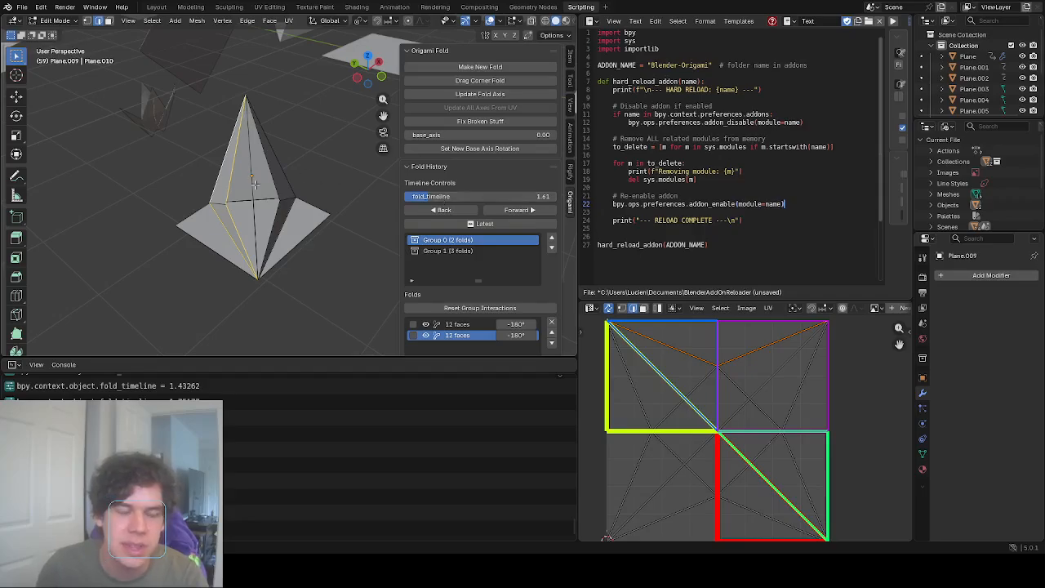
middle_drag(290, 237, 229, 174)
scroll(303, 156, up, 3)
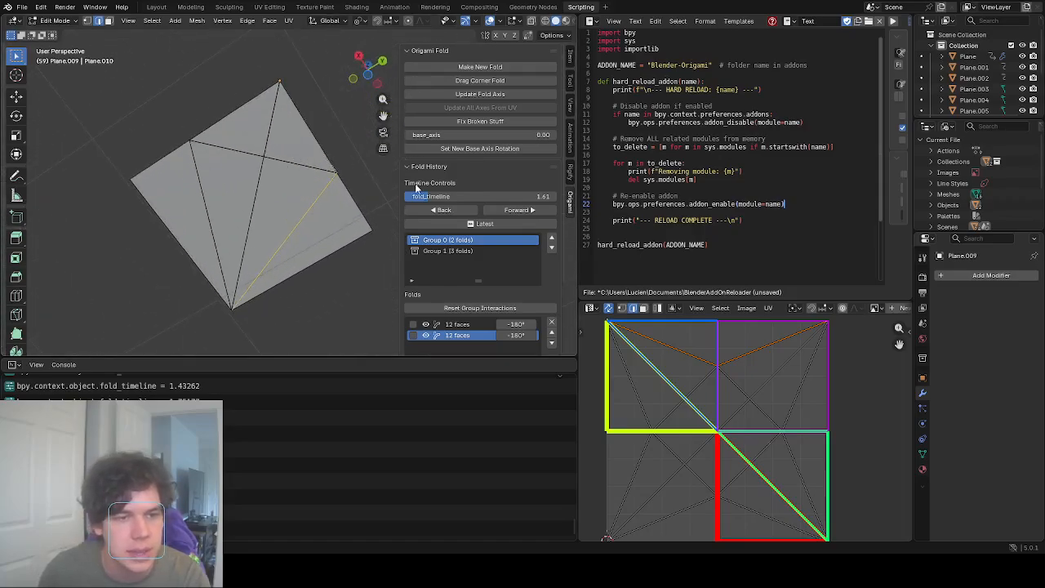
Open the folds to 0.23 to select the reverse flap's crease edges, and make a fourth fold in Group 1 along them from timeline 1.00.
drag(419, 196, 365, 190)
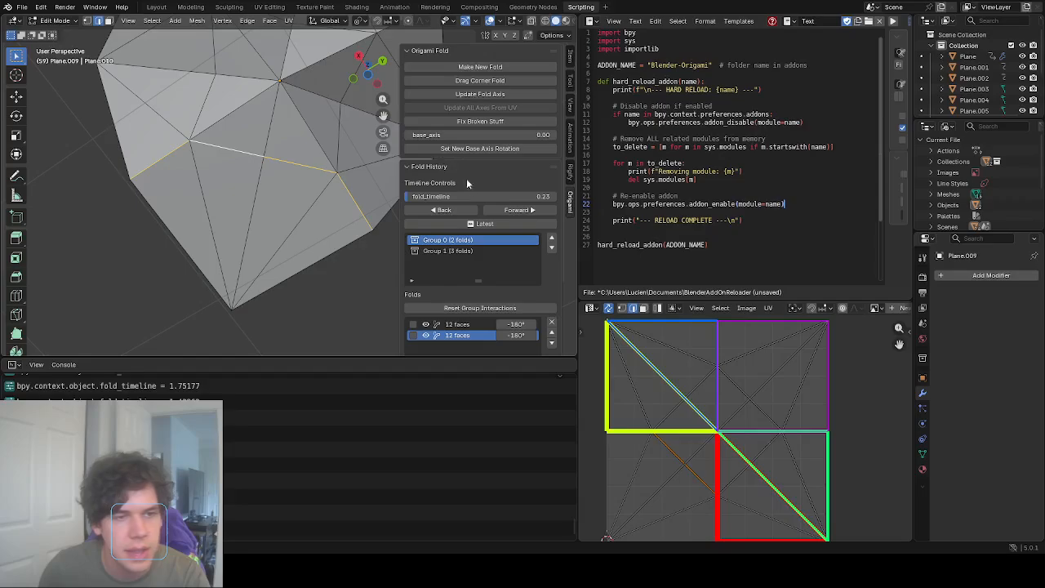
click(514, 211)
drag(264, 245, 343, 215)
middle_drag(296, 228, 229, 343)
scroll(232, 342, down, 4)
Set the angle of Group 1's fourth fold to 180°, comparing it with 179° while viewing the layers edge-on.
click(486, 253)
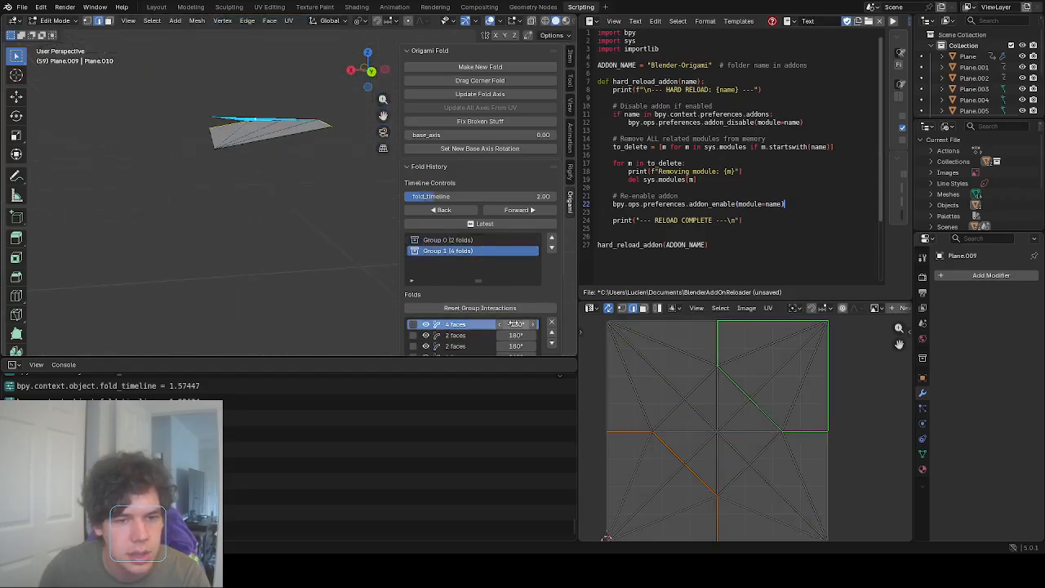
scroll(514, 286, down, 3)
drag(516, 269, 528, 269)
middle_drag(247, 145, 360, 209)
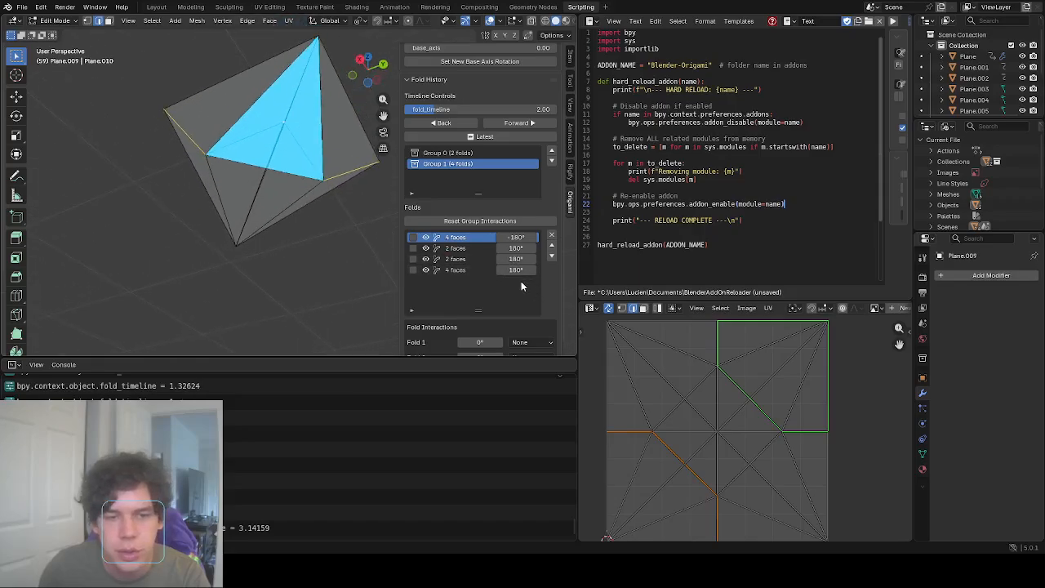
click(500, 270)
middle_drag(237, 318, 188, 266)
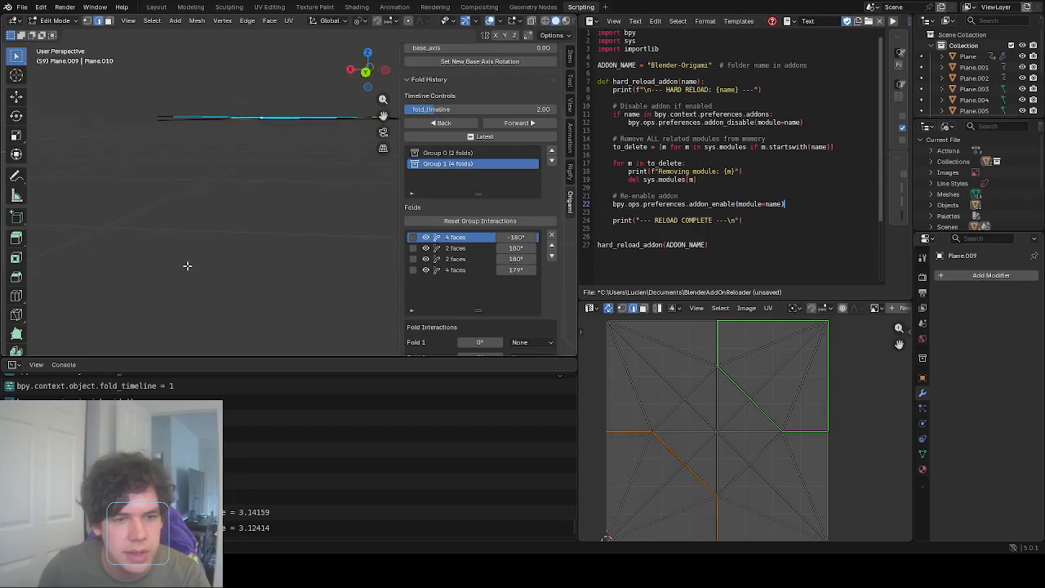
click(535, 271)
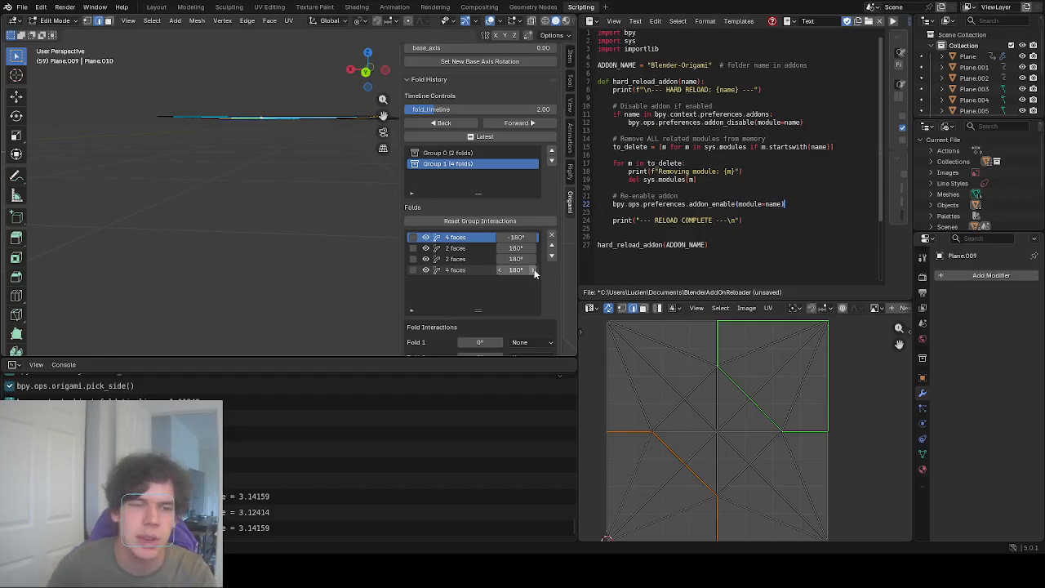
middle_drag(343, 118, 347, 129)
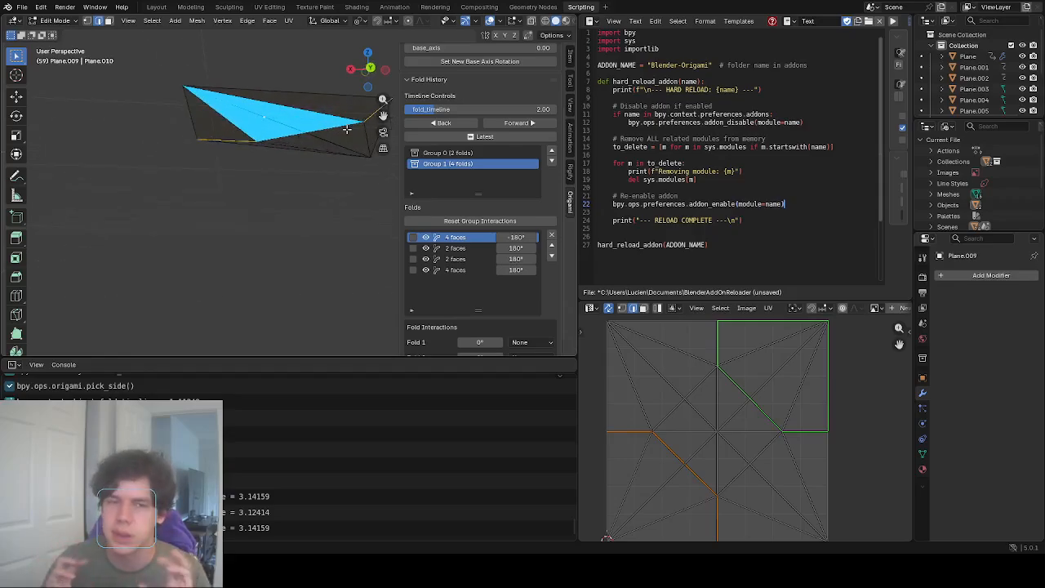
middle_drag(260, 161, 330, 153)
scroll(331, 154, up, 1)
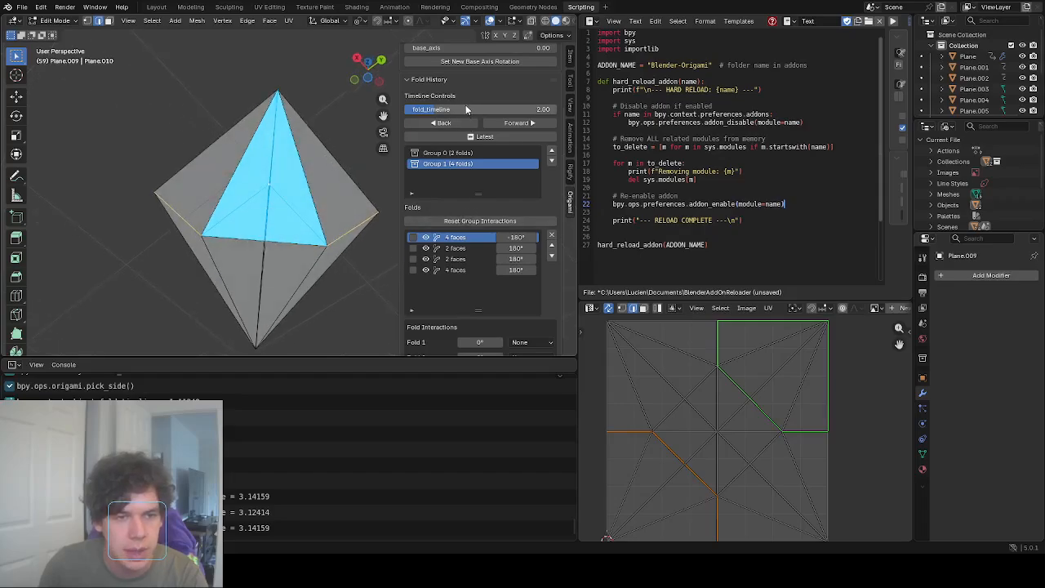
Select side crease edges of the reverse flap with the fold timeline at 1.75, and return the timeline to 1.00.
drag(468, 109, 449, 110)
middle_drag(363, 206, 378, 190)
click(385, 185)
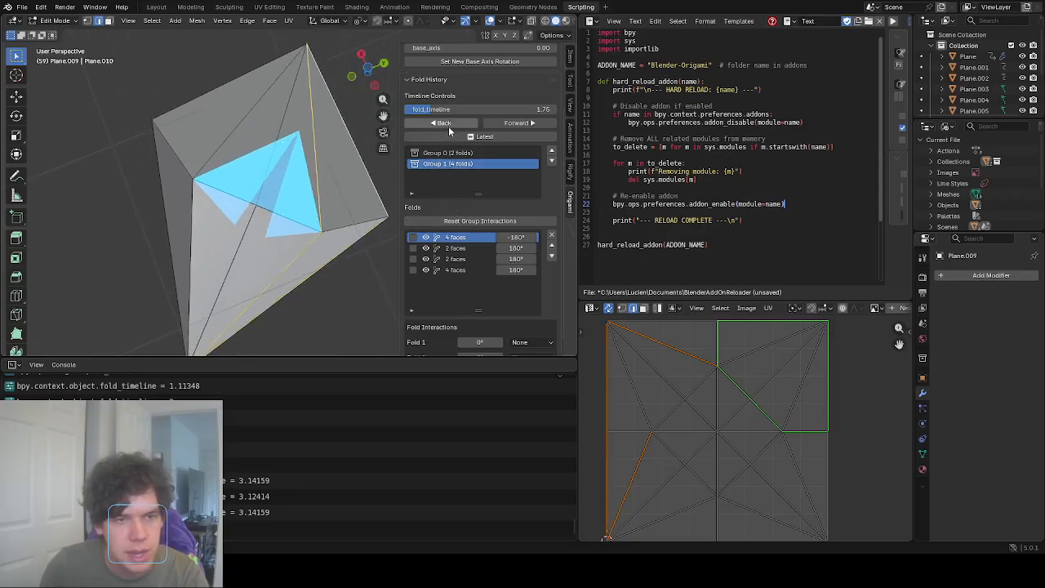
click(452, 125)
scroll(462, 78, up, 3)
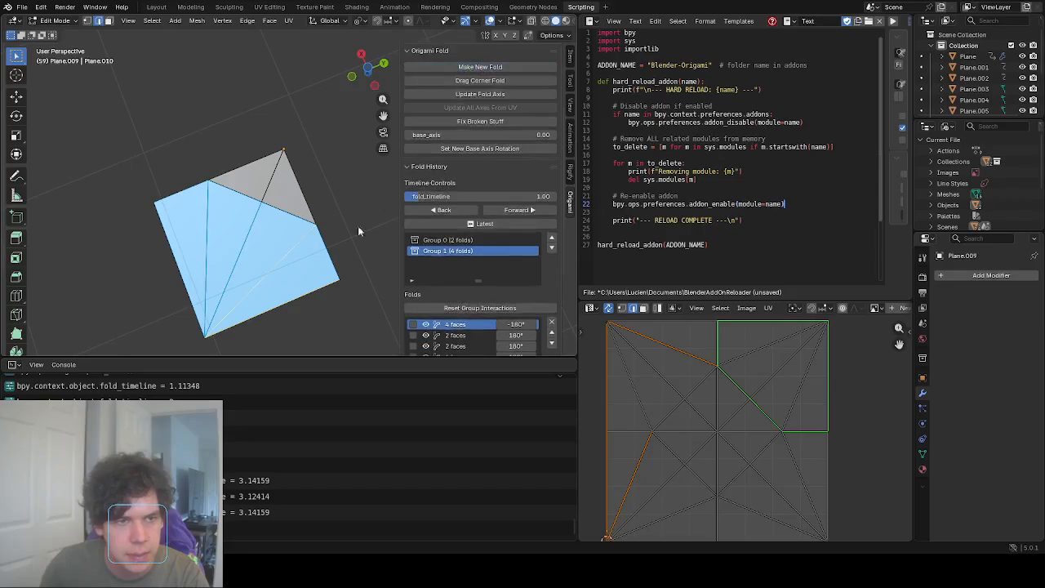
key(a)
Open the folds to 0.04 on the timeline, correct the side crease edge selection, and return the timeline to 1.00.
middle_drag(325, 284, 350, 219)
drag(434, 198, 420, 198)
middle_drag(346, 276, 348, 254)
scroll(348, 254, down, 2)
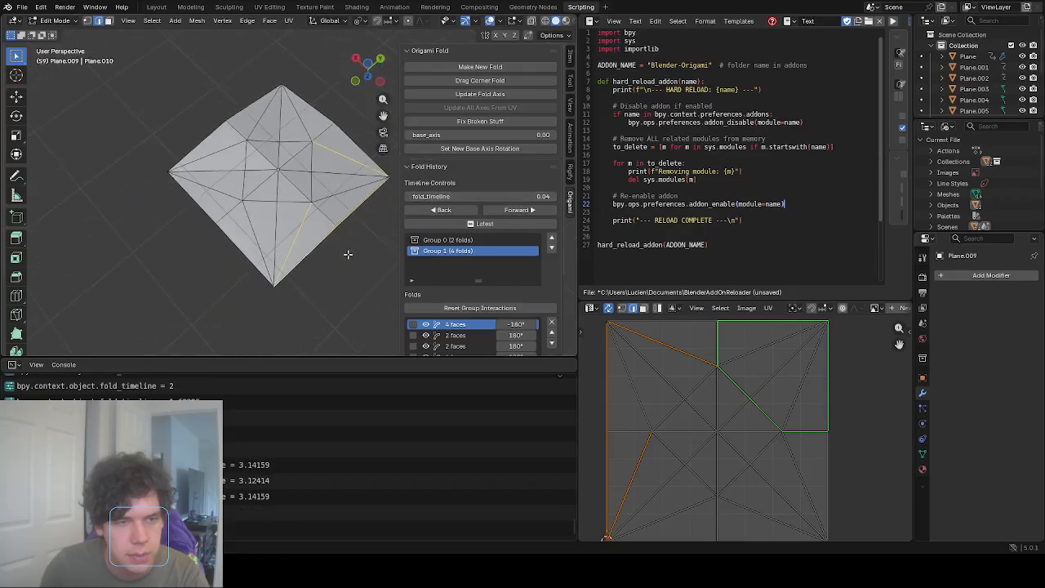
click(345, 192)
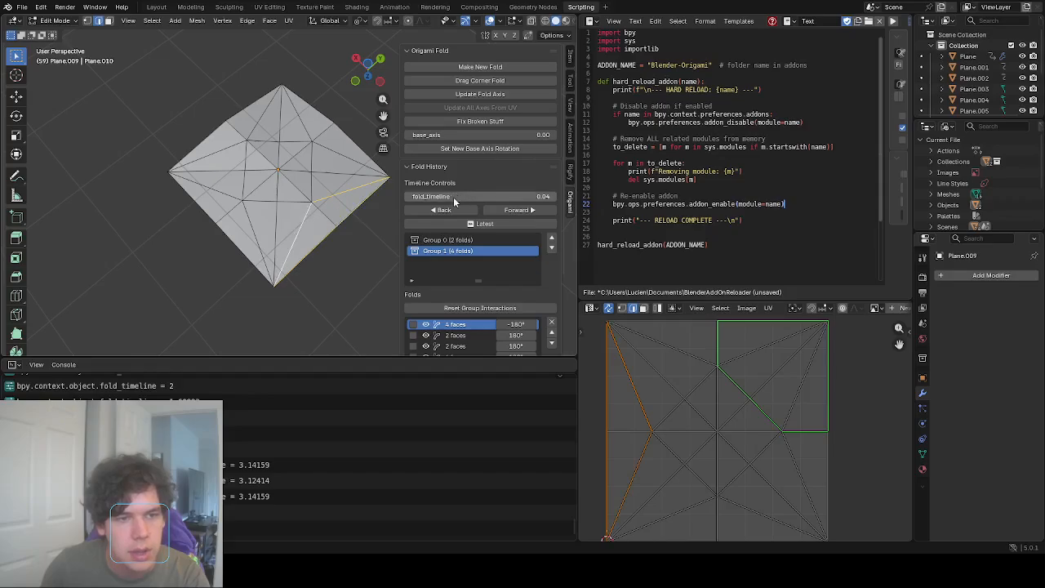
click(441, 209)
click(504, 209)
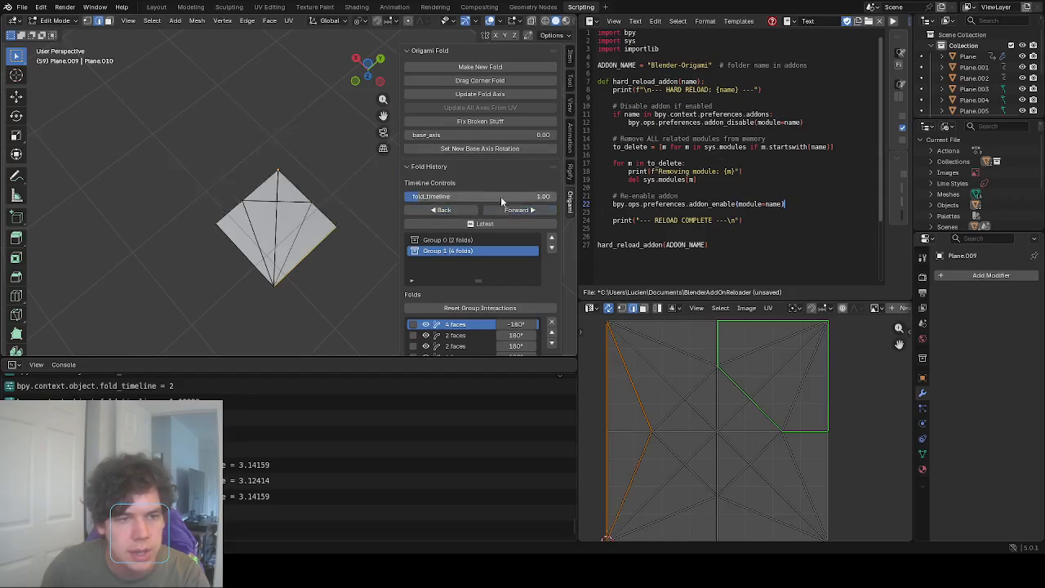
Make a fifth fold in Group 1, picking the reverse flap's narrow side faces, and scrub the fold timeline to 1.40.
click(481, 66)
click(317, 221)
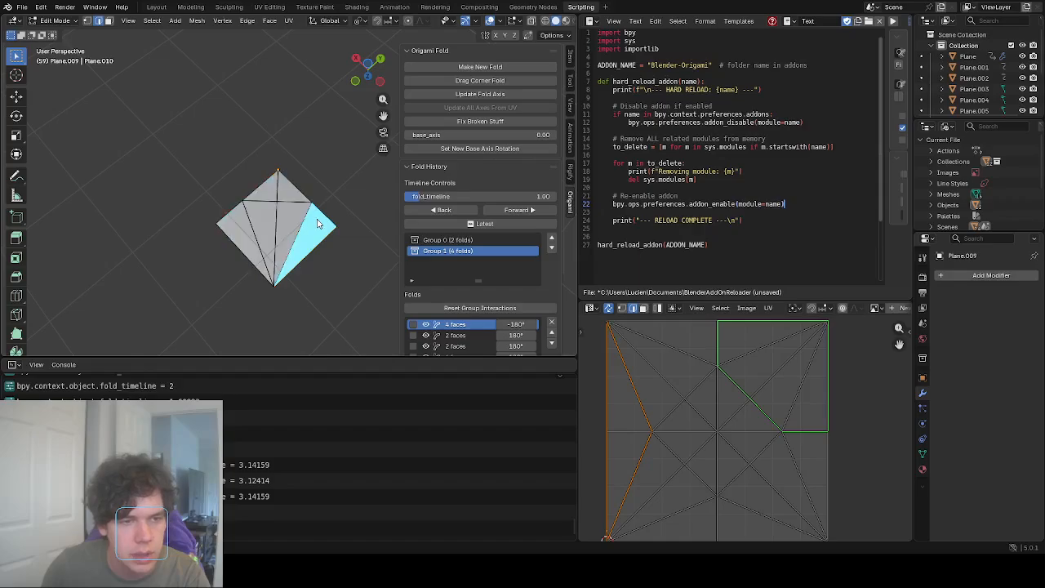
click(398, 242)
drag(431, 197, 424, 197)
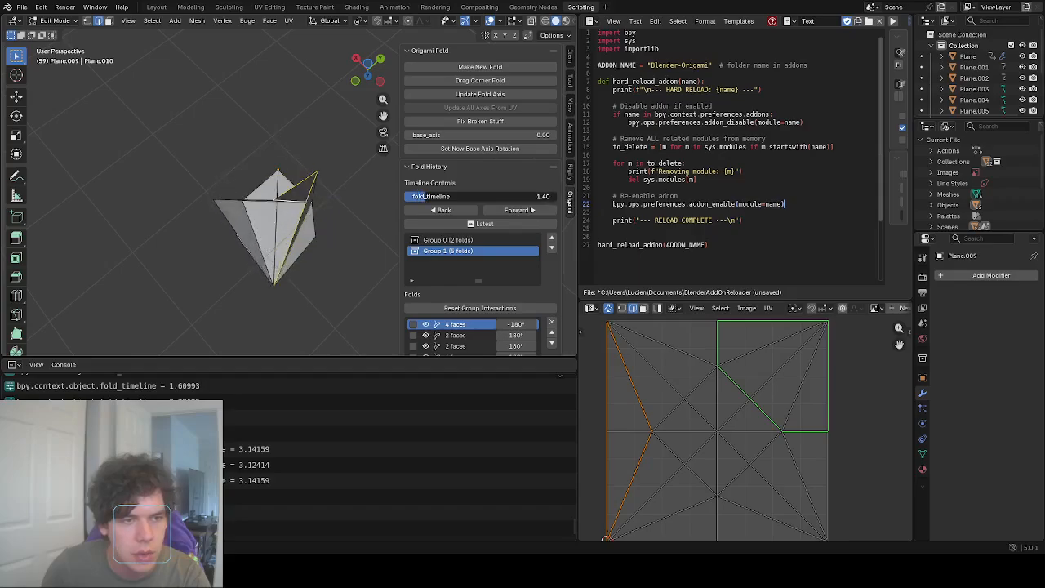
middle_drag(326, 198, 338, 218)
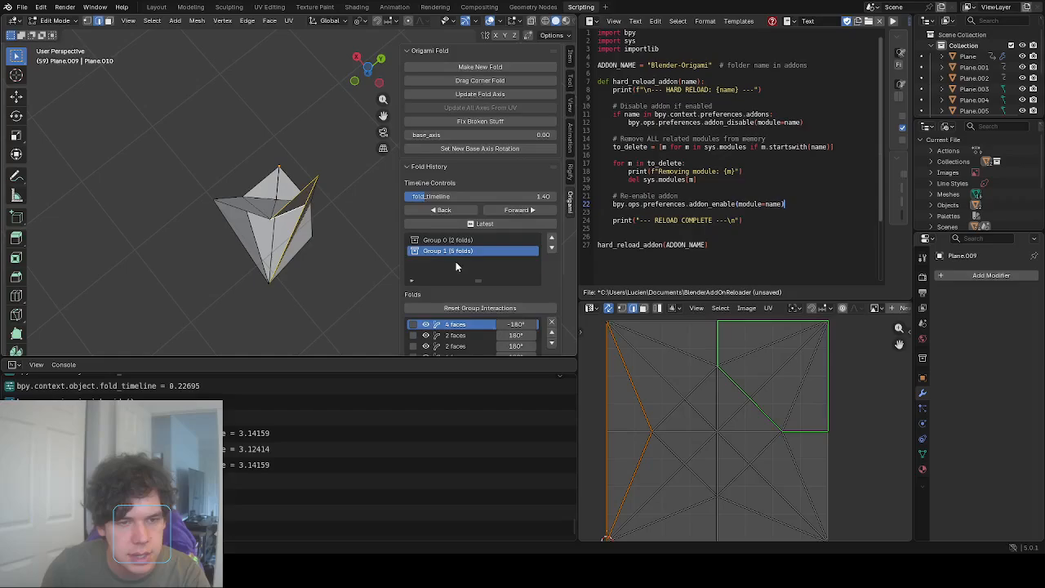
Set the angle of the fifth fold in Group 1 to -180°.
scroll(456, 262, down, 3)
click(472, 280)
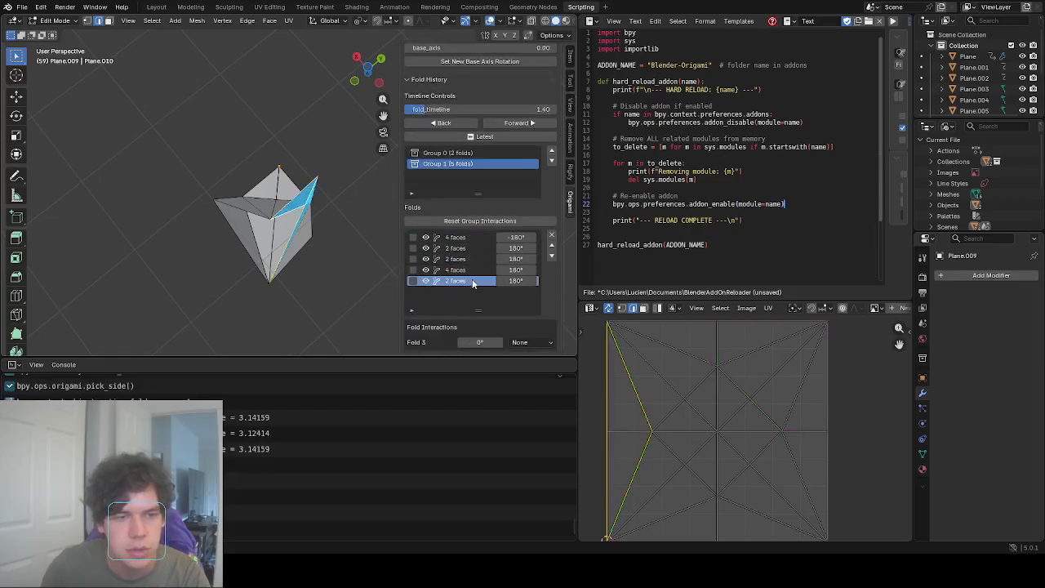
drag(516, 280, 441, 280)
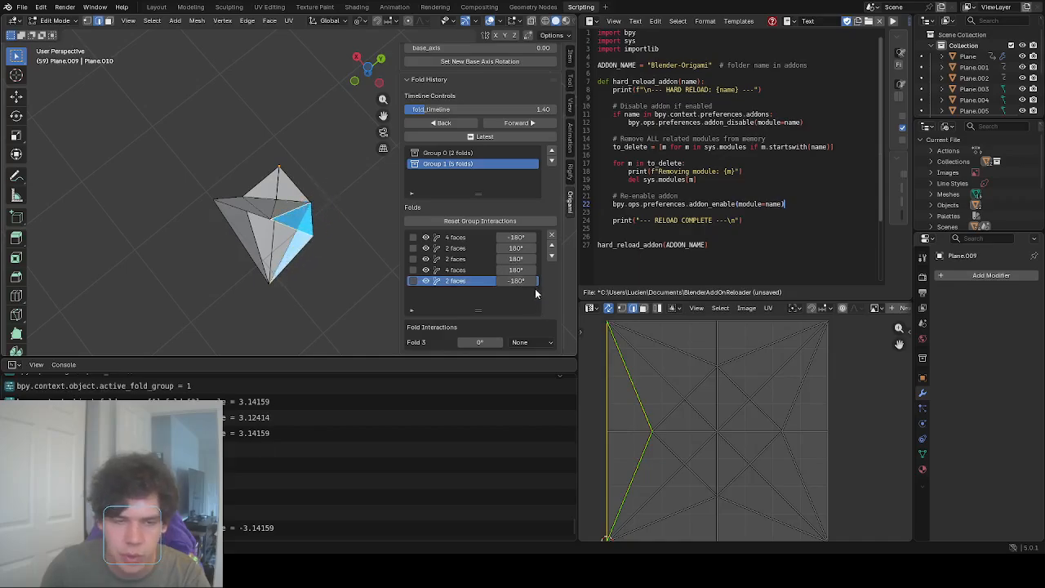
Select the matching crease edges on the reverse flap's opposite side at timeline 1.22, and return the timeline to 1.00.
click(470, 137)
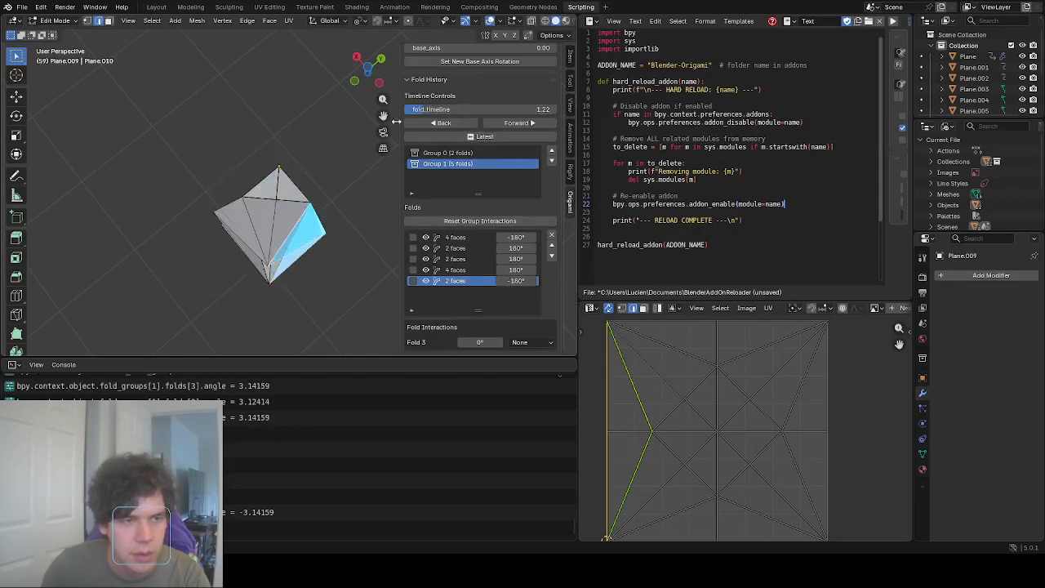
middle_drag(225, 206, 241, 101)
click(253, 212)
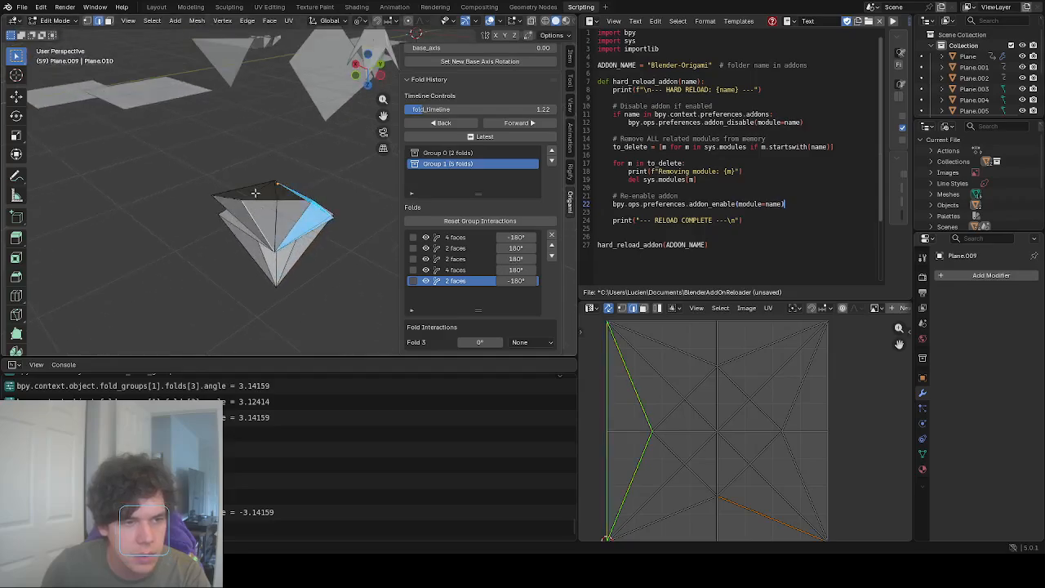
click(223, 204)
shift+click(227, 192)
shift+click(246, 209)
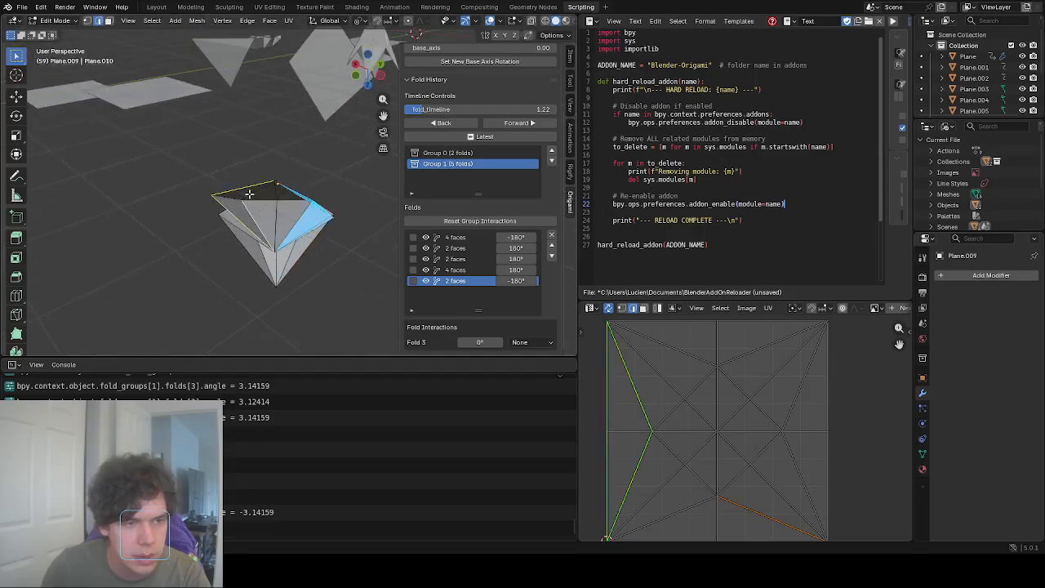
shift+click(251, 196)
shift+click(249, 208)
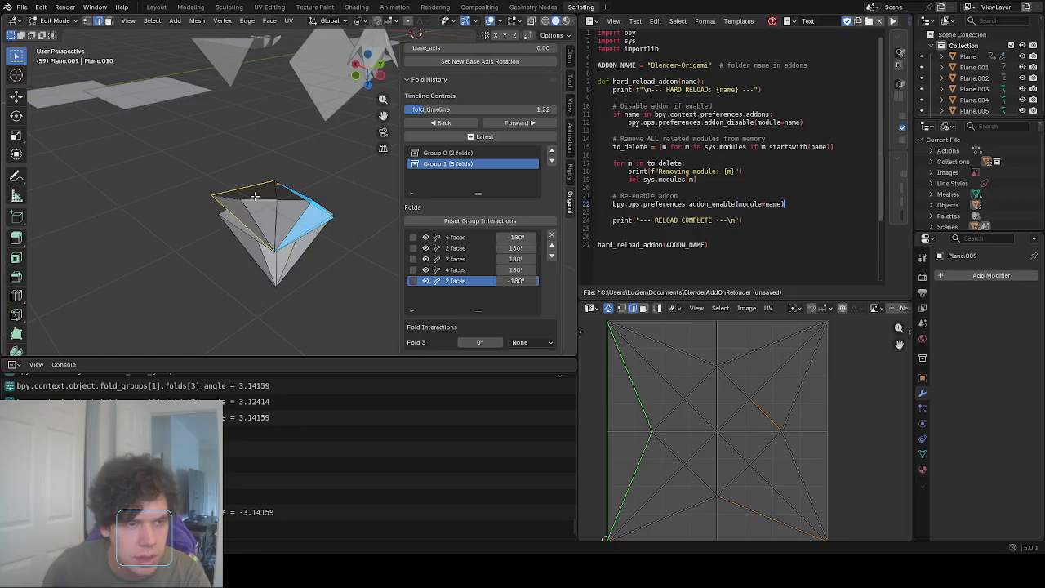
shift+click(254, 214)
middle_drag(256, 215, 264, 240)
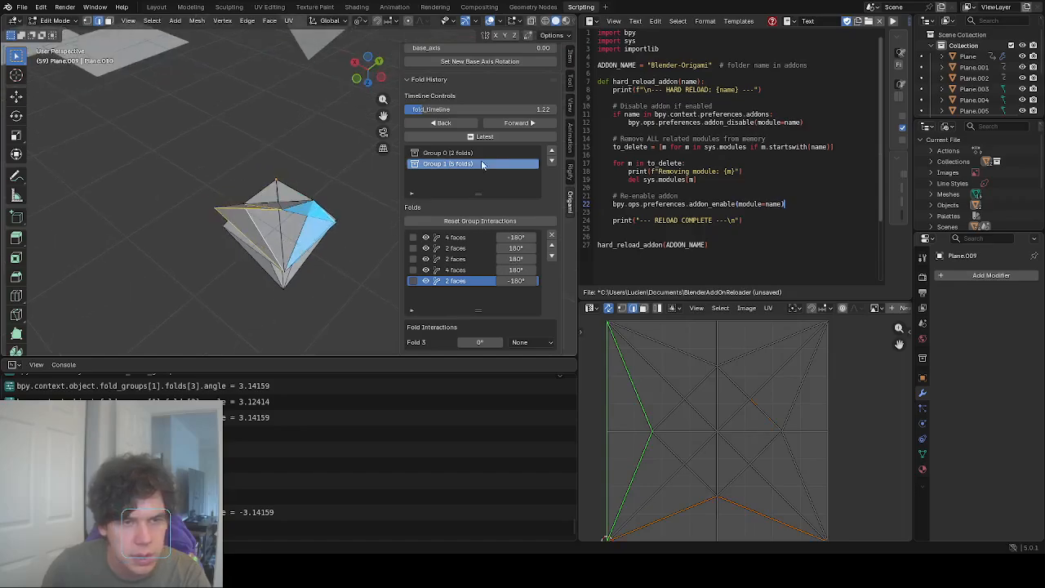
drag(482, 110, 454, 108)
scroll(490, 163, up, 4)
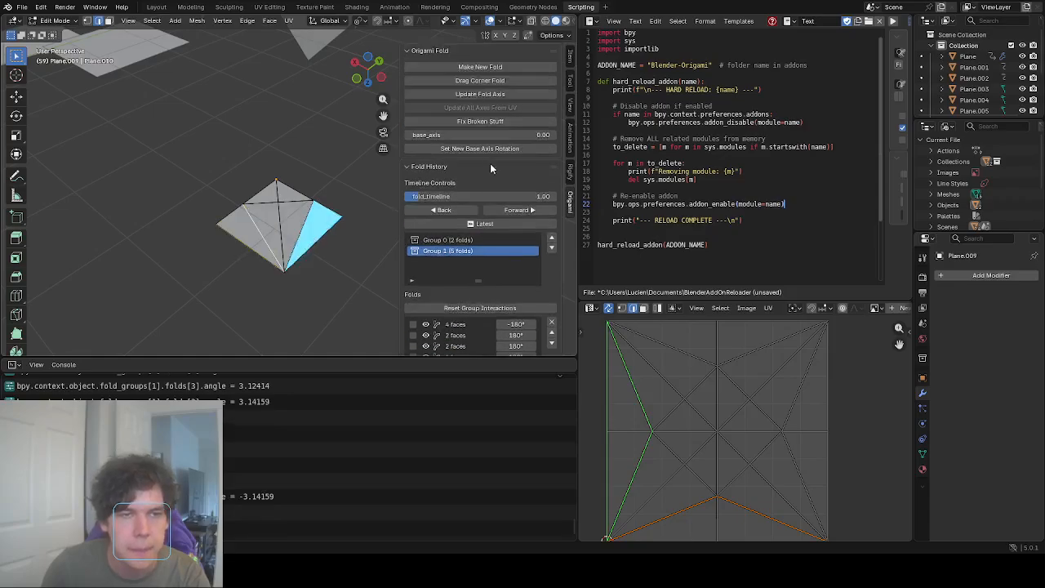
Make a sixth fold in Group 1 along the selected creases, picking the narrow faces on the reverse flap's opposite side.
click(475, 69)
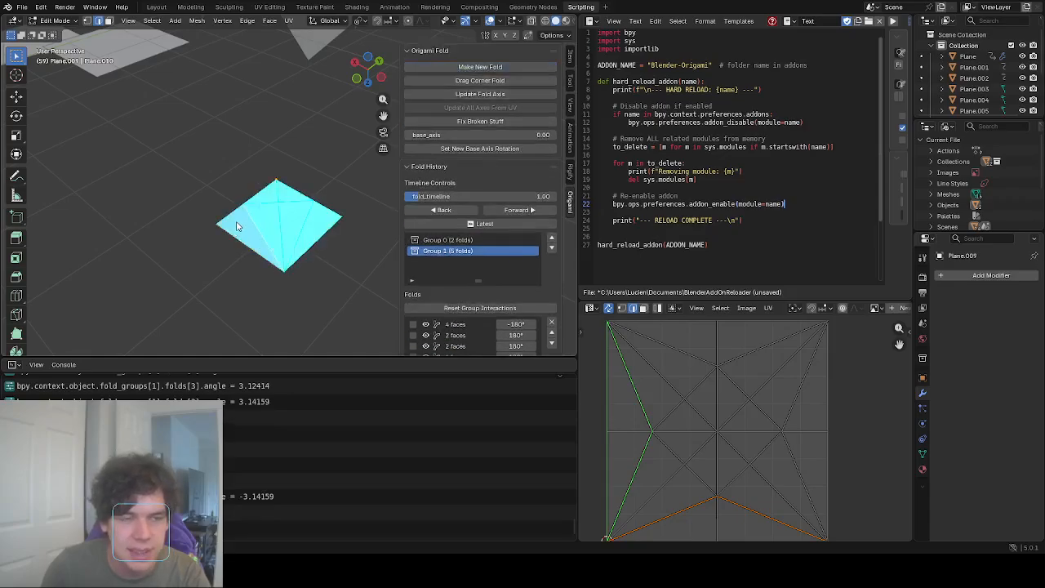
click(241, 221)
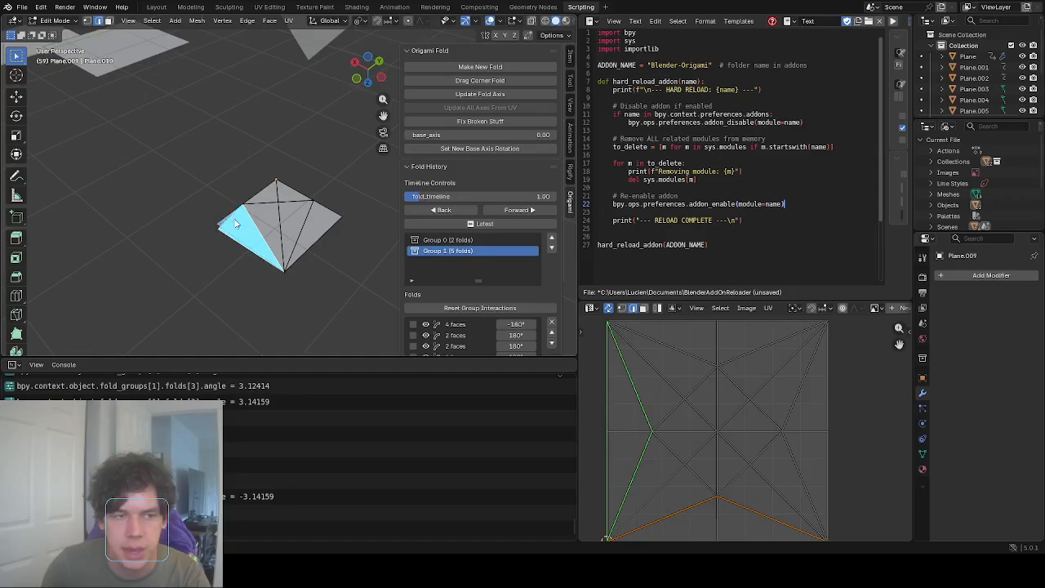
click(156, 224)
Examine how all six folds move together, scrubbing the fold timeline to 2.07, 1.54, 1.00 and 1.78 from different viewing angles.
click(446, 211)
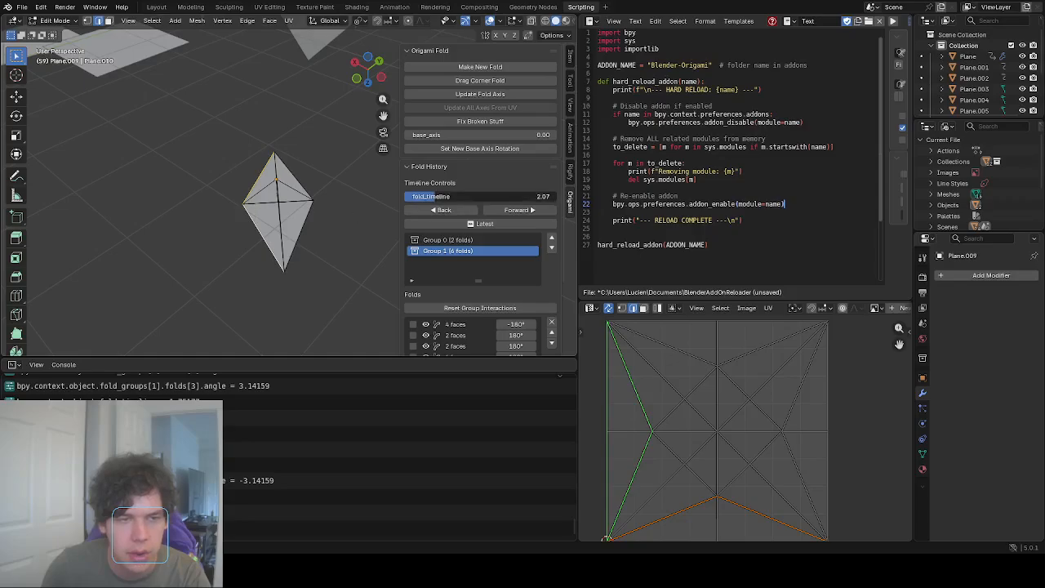
drag(420, 197, 426, 198)
middle_drag(281, 212, 248, 170)
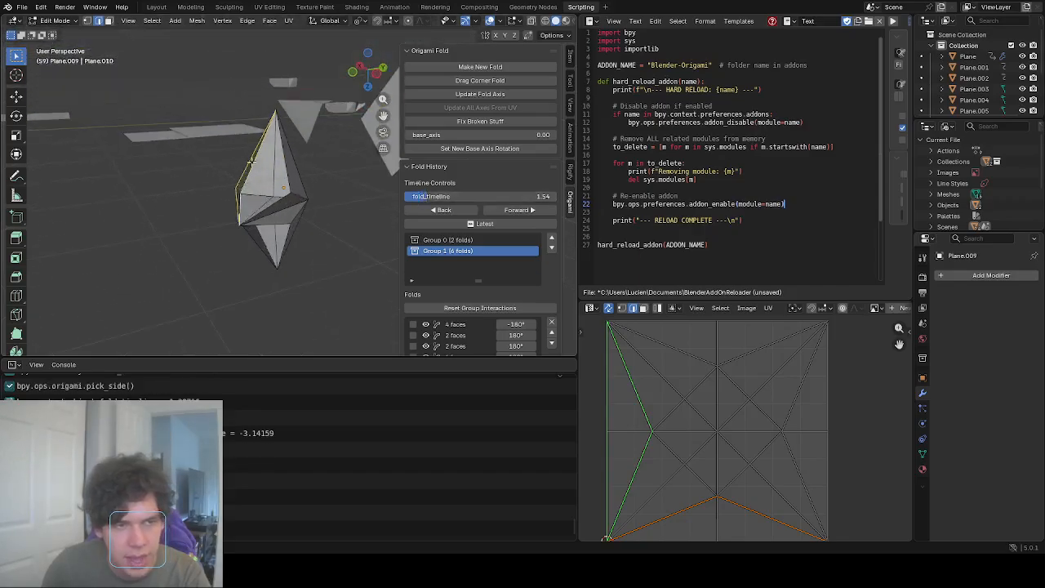
drag(498, 196, 489, 196)
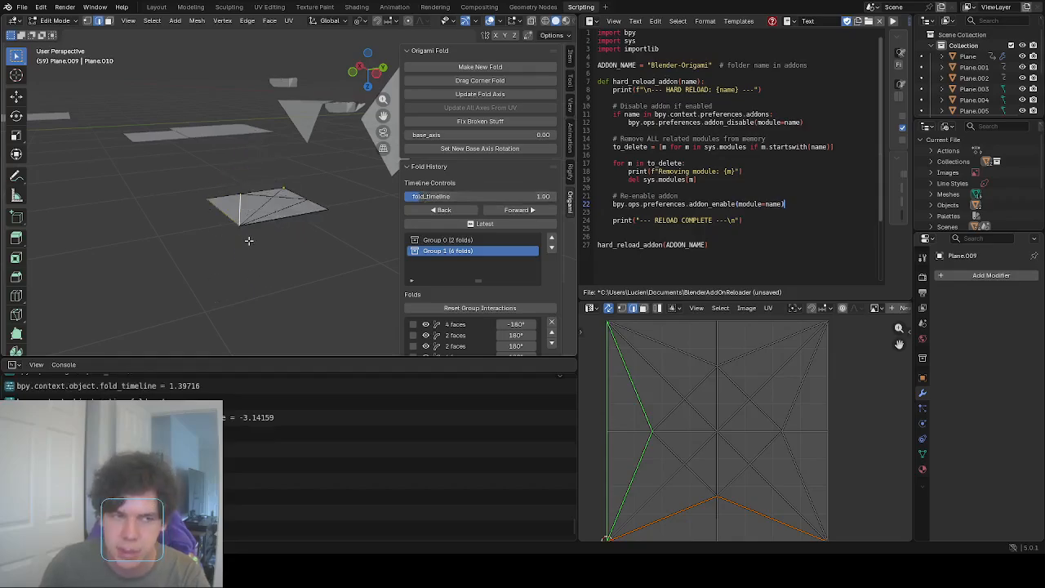
middle_drag(241, 215, 274, 243)
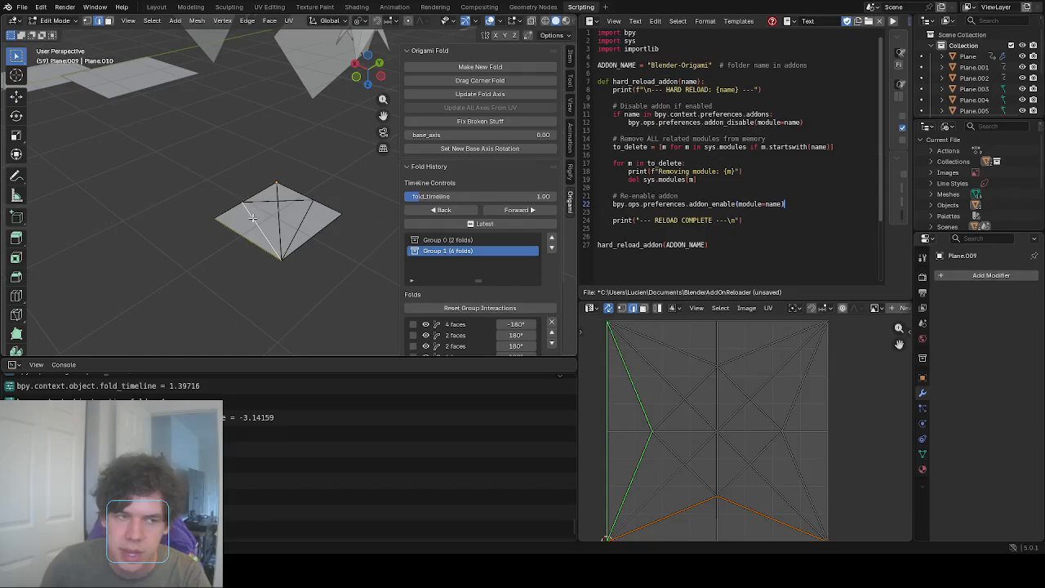
drag(427, 196, 490, 196)
middle_drag(377, 187, 304, 189)
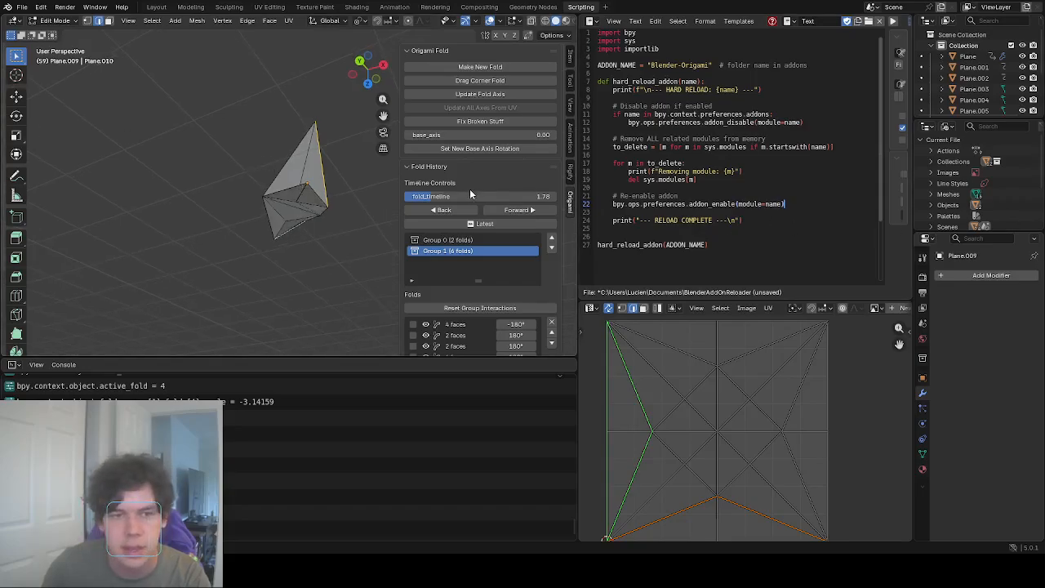
Advance the fold timeline to 2.28 and, in vertex selection mode, select the vertex at the side corner of the folded kite.
mouse_move(431, 196)
mouse_down()
mouse_move(455, 197)
mouse_move(434, 197)
mouse_up()
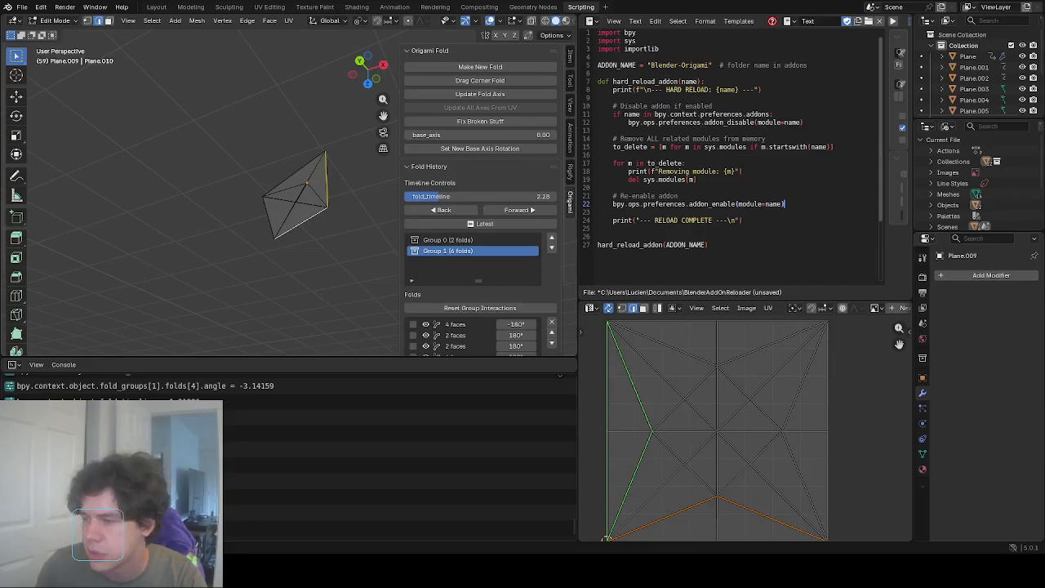
middle_drag(289, 185, 192, 193)
scroll(245, 188, up, 3)
click(345, 221)
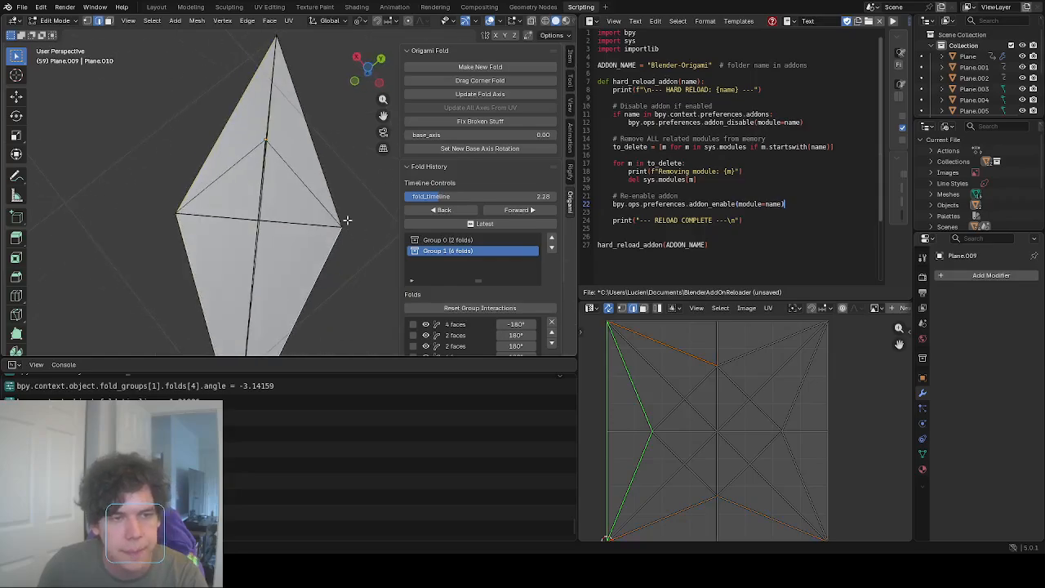
click(87, 20)
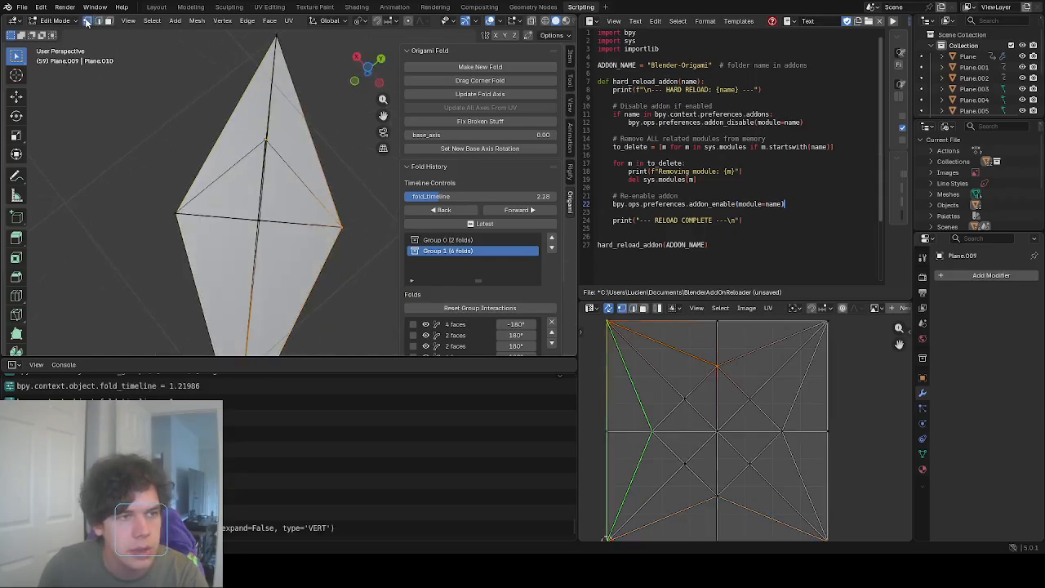
click(346, 226)
Examine how the side corner's vertices move through the folding, scrubbing the fold timeline to 1.32 and 0.36 and returning it to 2.00.
drag(457, 196, 426, 196)
middle_drag(332, 208, 369, 199)
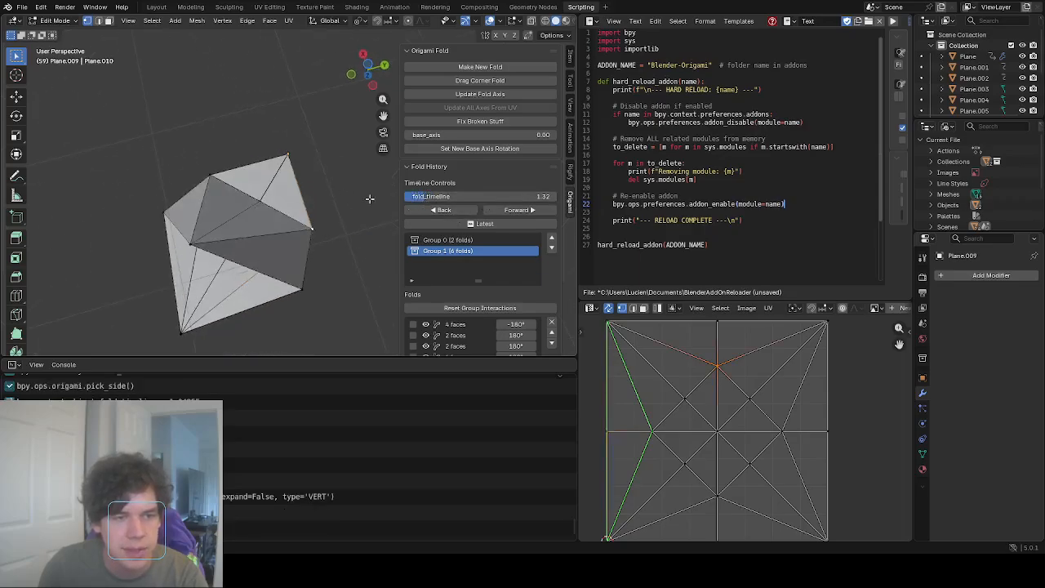
drag(472, 205, 375, 200)
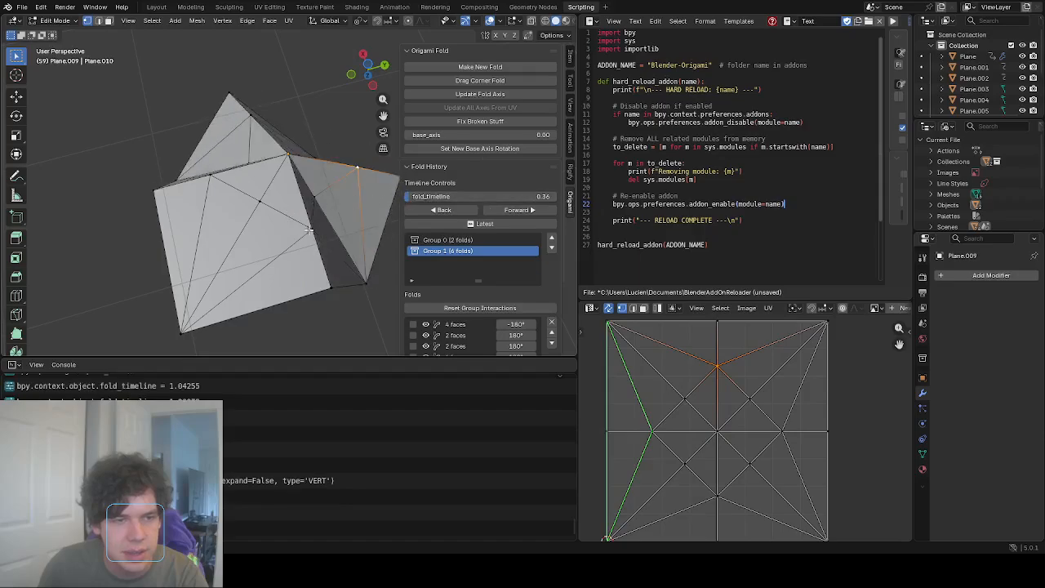
middle_drag(309, 230, 269, 172)
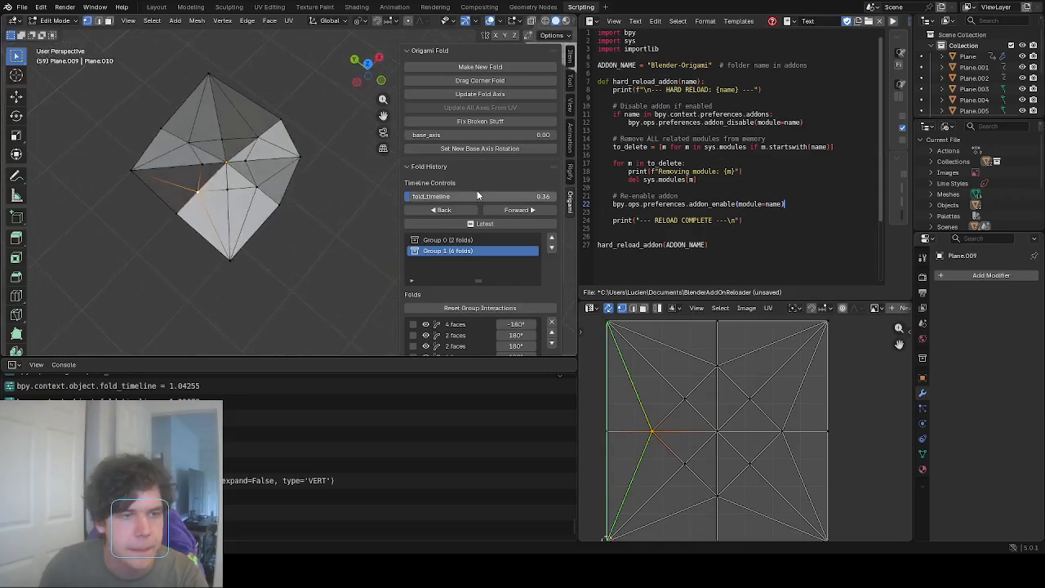
drag(476, 196, 555, 196)
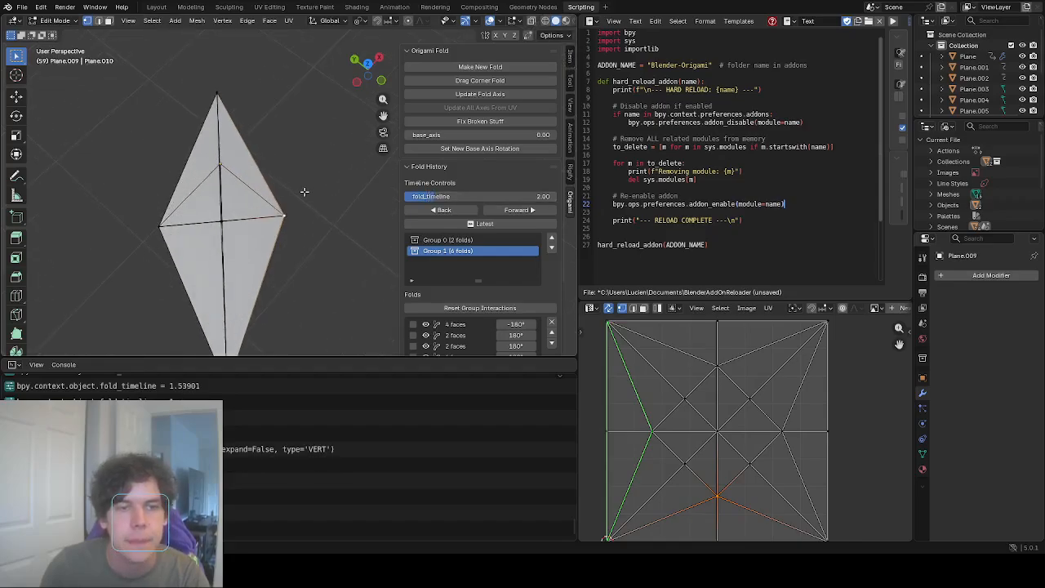
Create a Drag Corner Fold crease that brings the kite's side corner onto the vertical centre line, pivoting at the lower tip.
shift+middle_drag(305, 192, 352, 160)
click(470, 83)
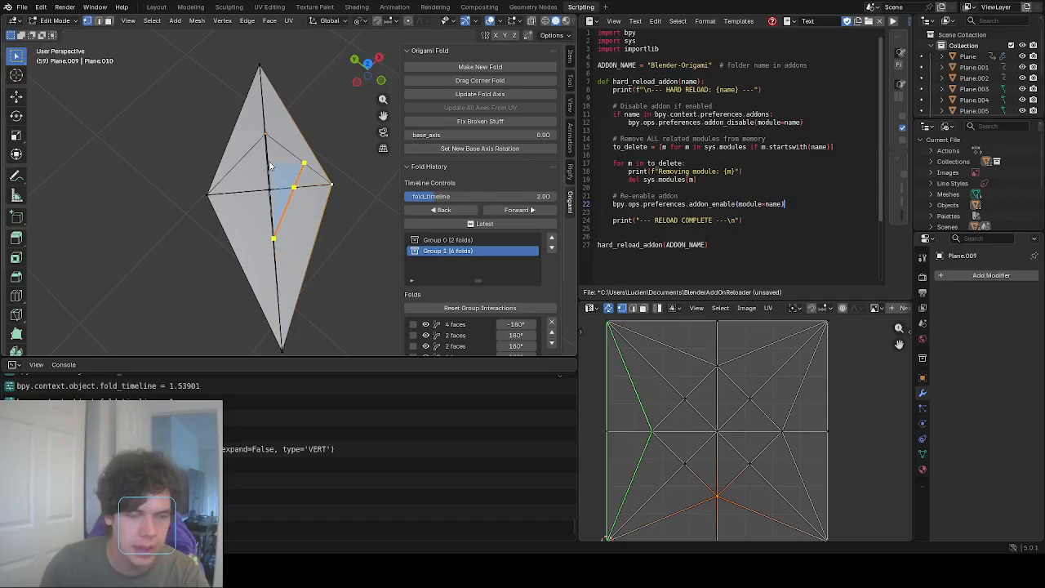
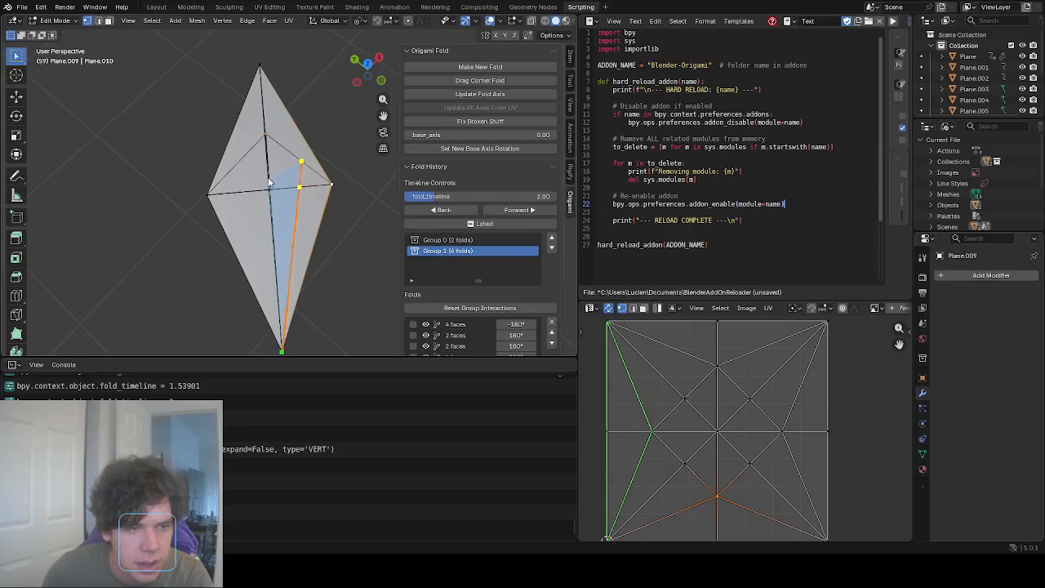
click(269, 180)
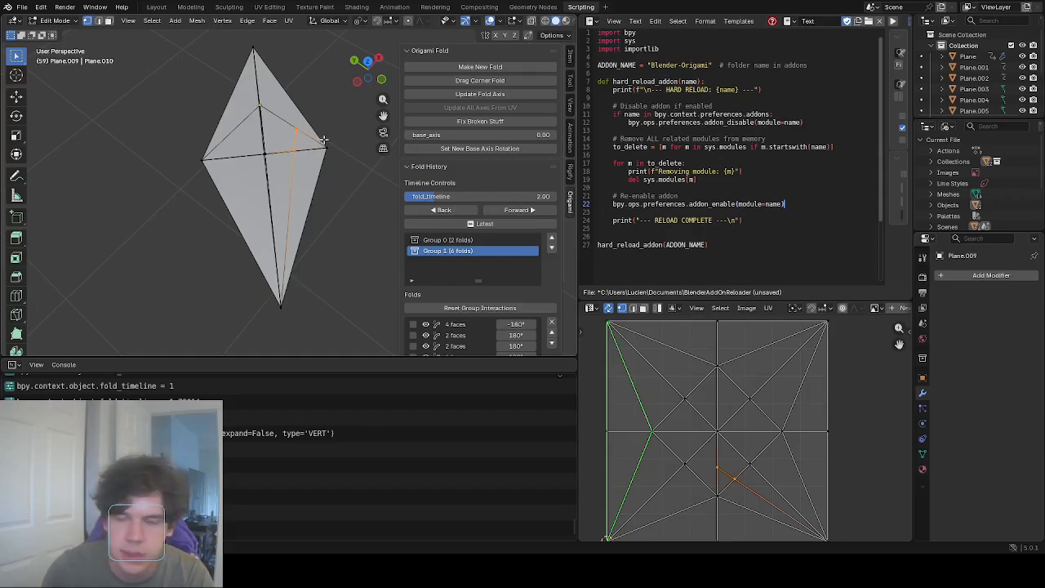
Knife-cut through the stacked layers from the kite's lower tip along the new crease to the upper outer edge.
click(15, 314)
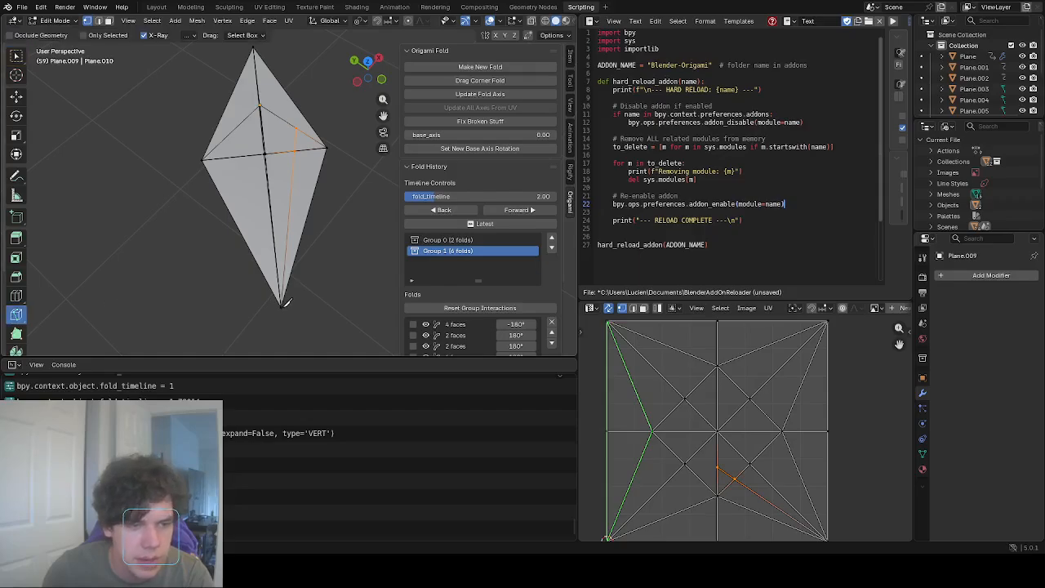
scroll(285, 310, up, 2)
shift+middle_drag(291, 322, 306, 287)
click(293, 312)
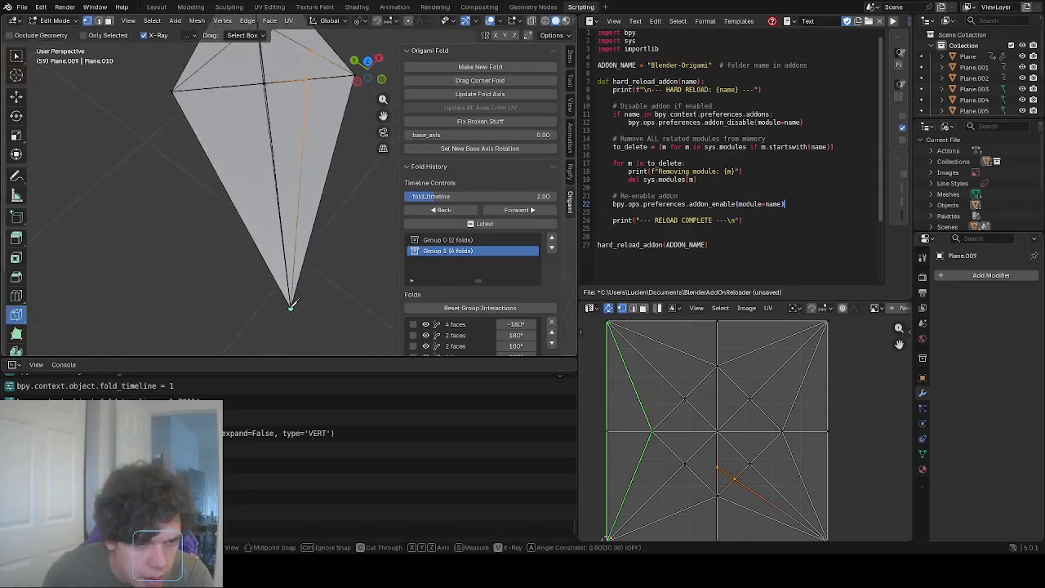
shift+middle_drag(310, 190, 286, 335)
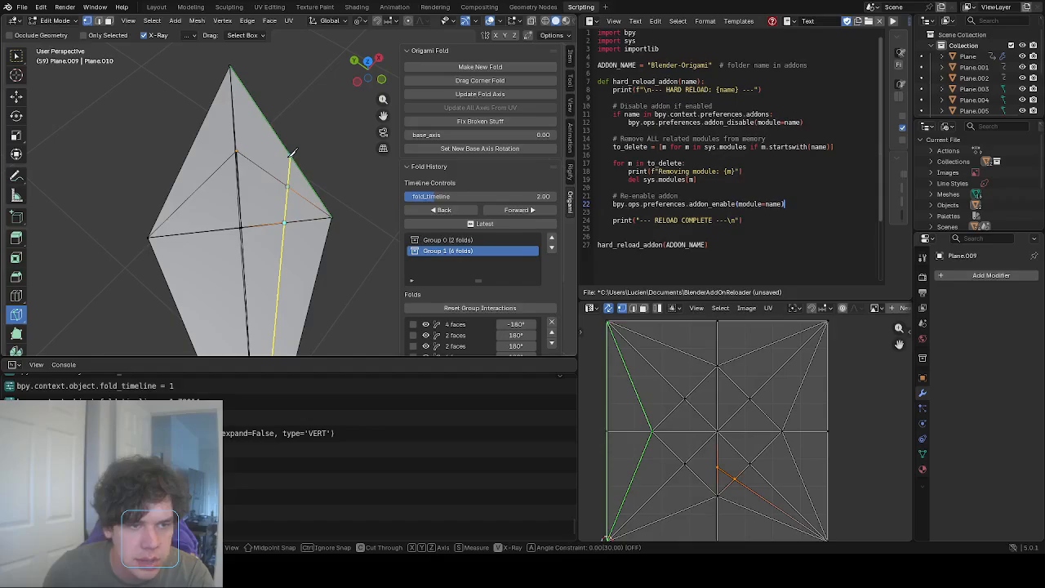
click(292, 152)
key(Return)
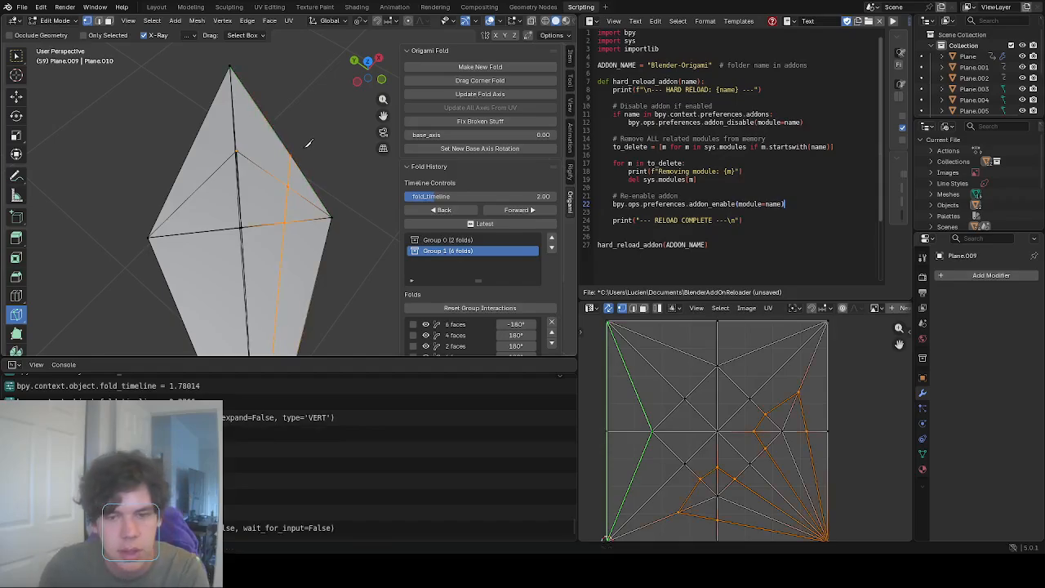
scroll(308, 143, down, 1)
scroll(312, 175, down, 1)
mouse_move(313, 183)
shift+middle_down()
mouse_move(340, 159)
mouse_move(326, 169)
shift+middle_up()
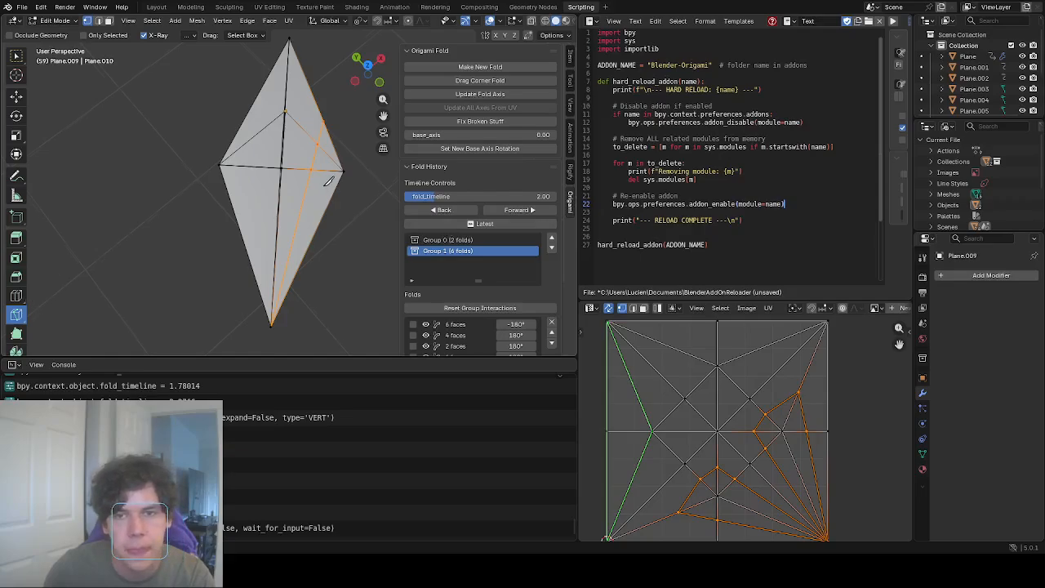
middle_drag(329, 182, 333, 188)
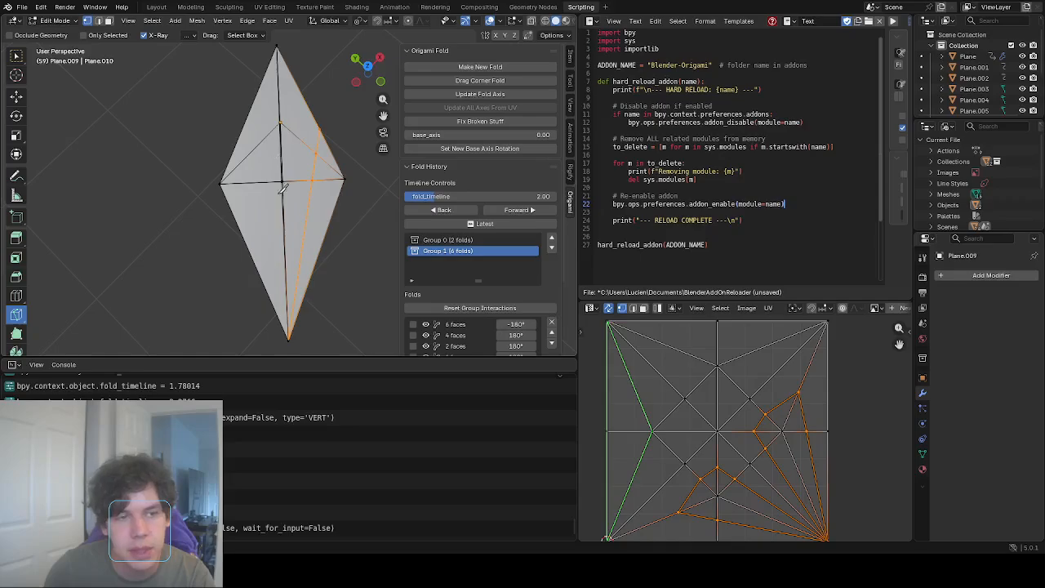
Select the left corner vertices of the folded diamond and drag-corner-fold them onto the vertical centre line, with the fold timeline at 2.00.
scroll(285, 190, down, 10)
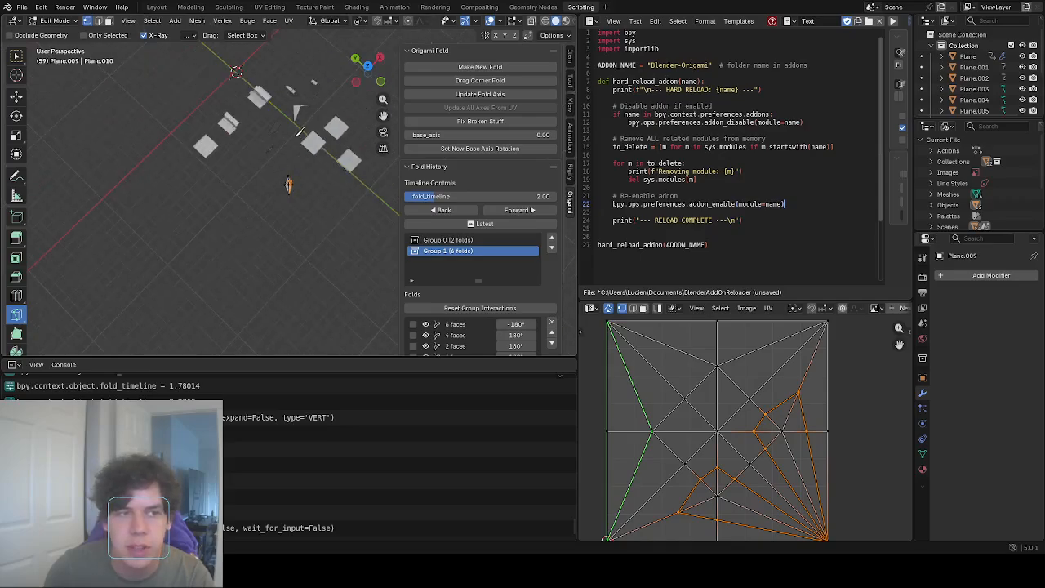
scroll(299, 131, up, 10)
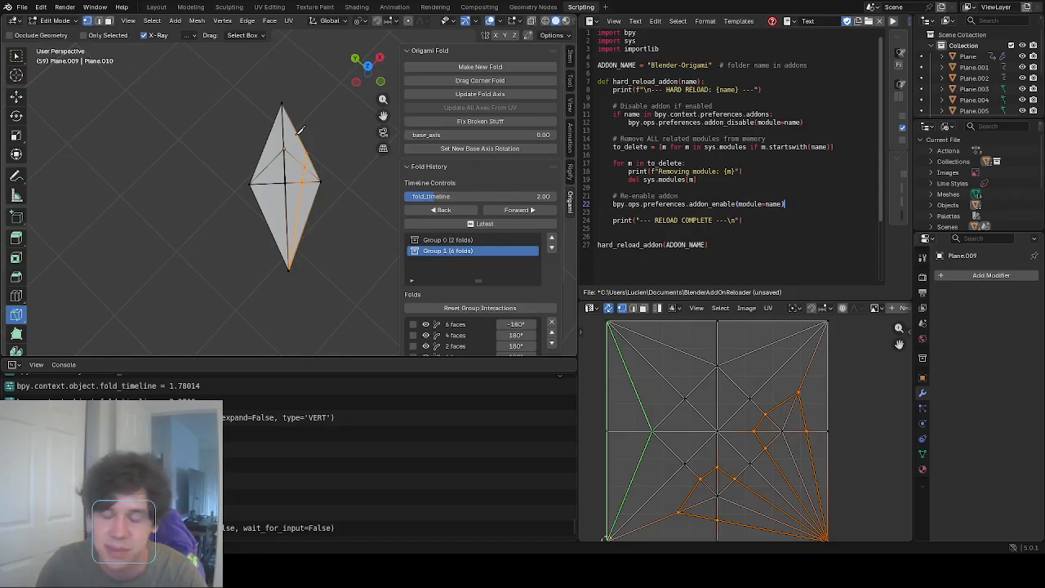
scroll(300, 131, up, 3)
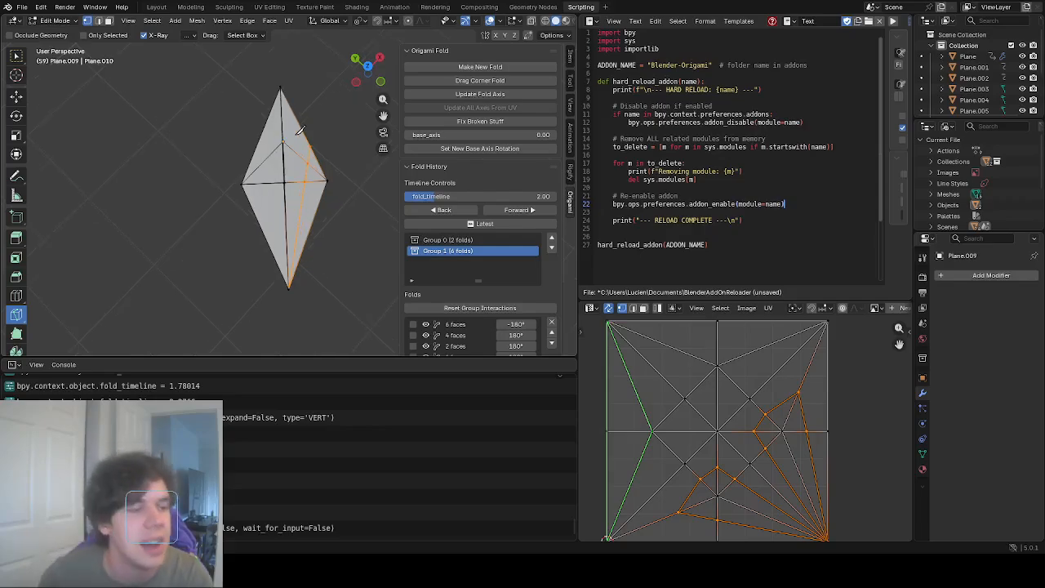
click(18, 57)
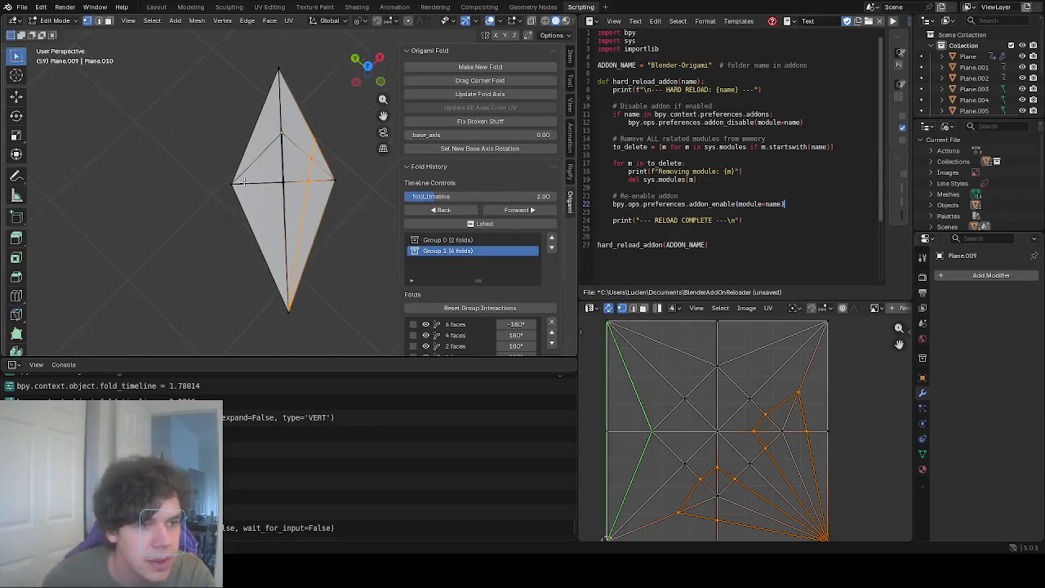
click(233, 184)
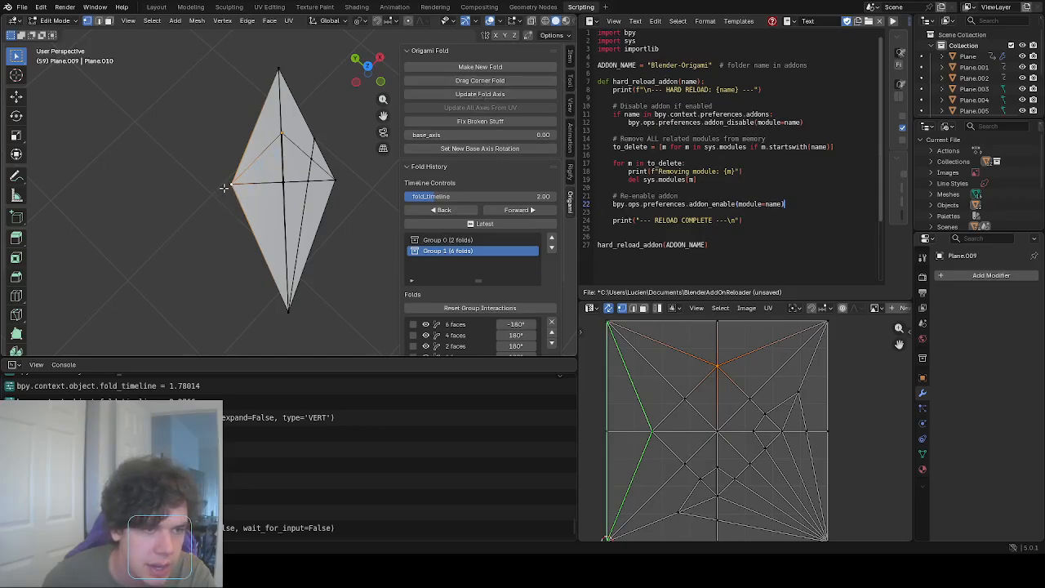
middle_drag(273, 164, 306, 110)
drag(441, 199, 377, 191)
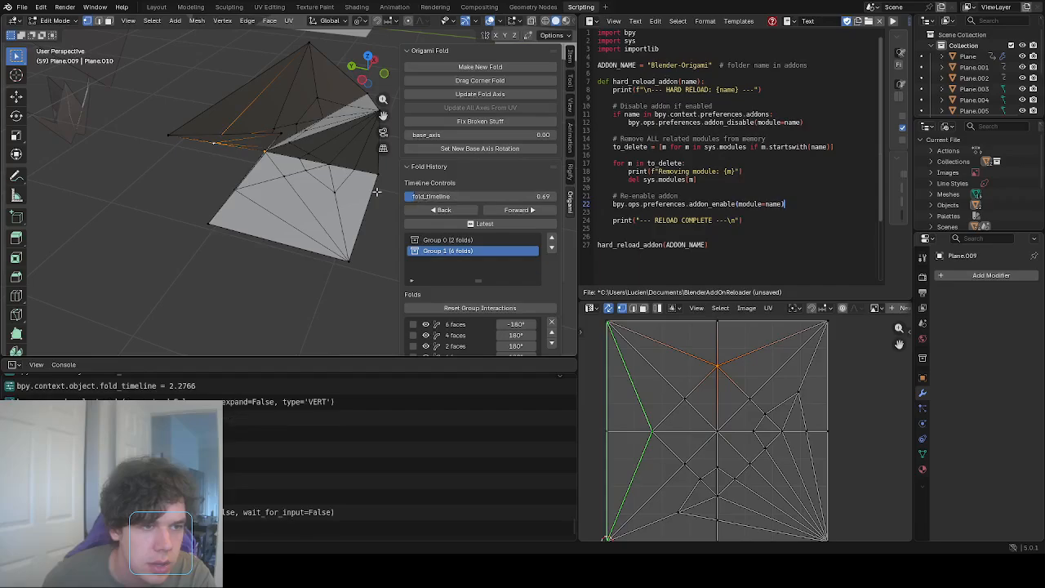
shift+click(240, 190)
middle_drag(240, 190, 214, 206)
drag(441, 199, 506, 198)
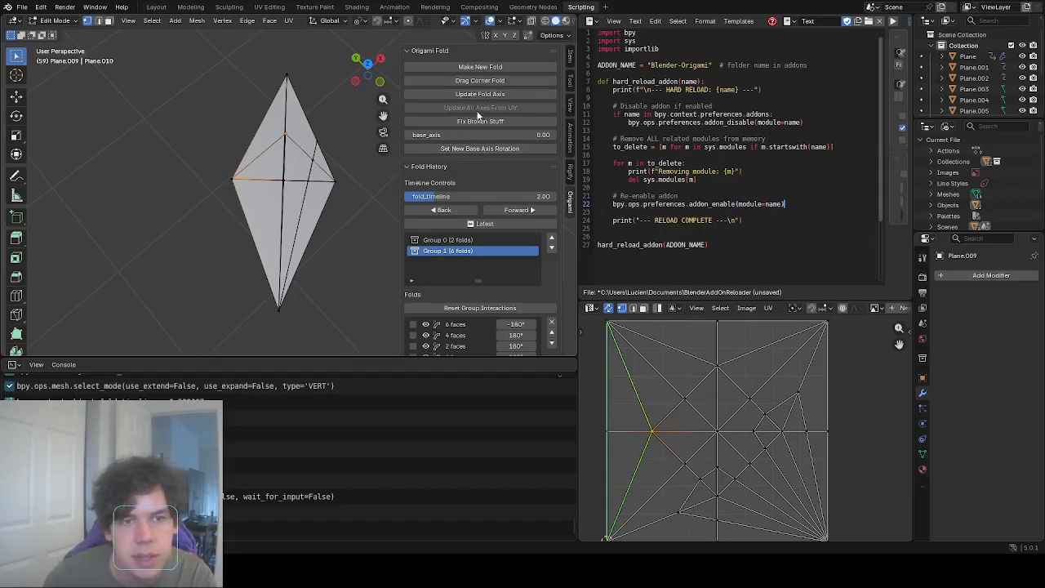
click(478, 81)
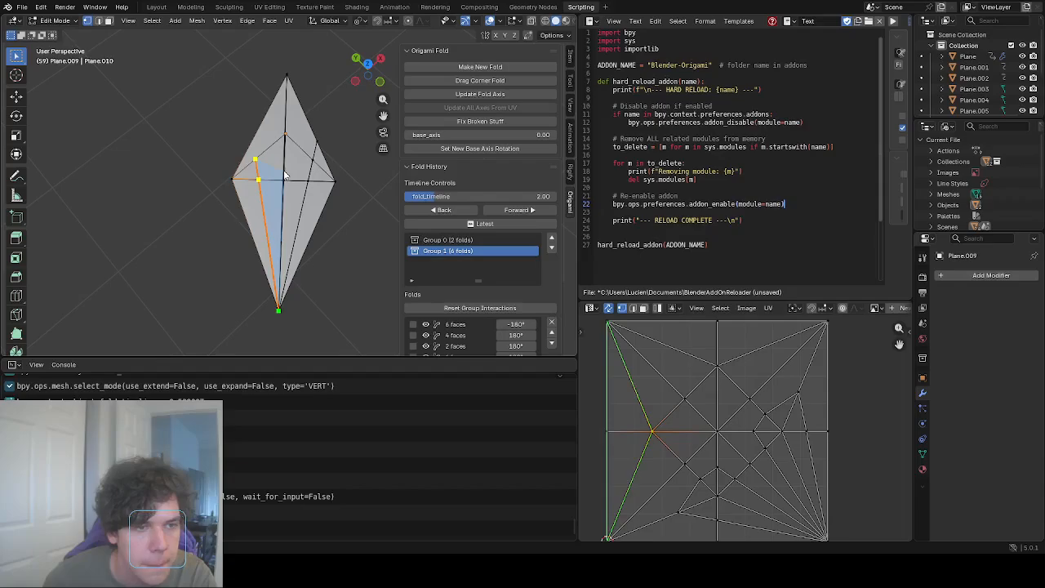
click(285, 174)
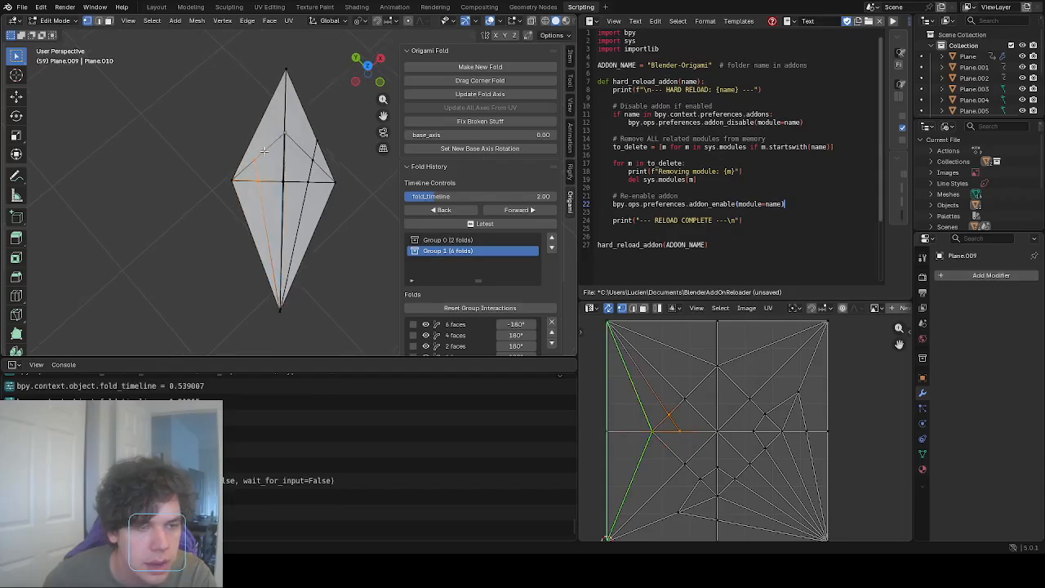
Knife-cut through all layers from the diamond's bottom tip along the new crease to its upper-left edge.
click(282, 309)
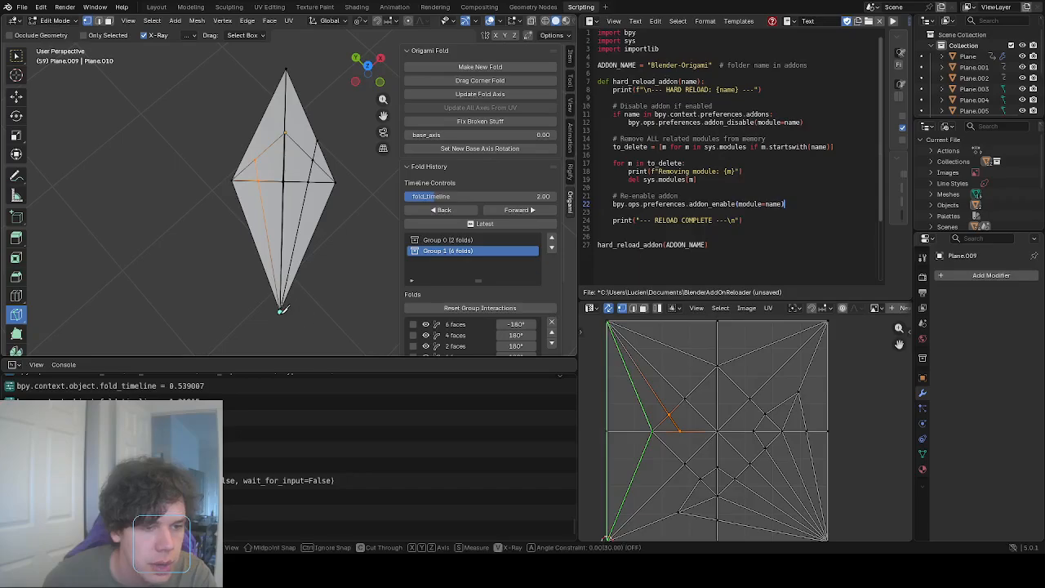
click(256, 133)
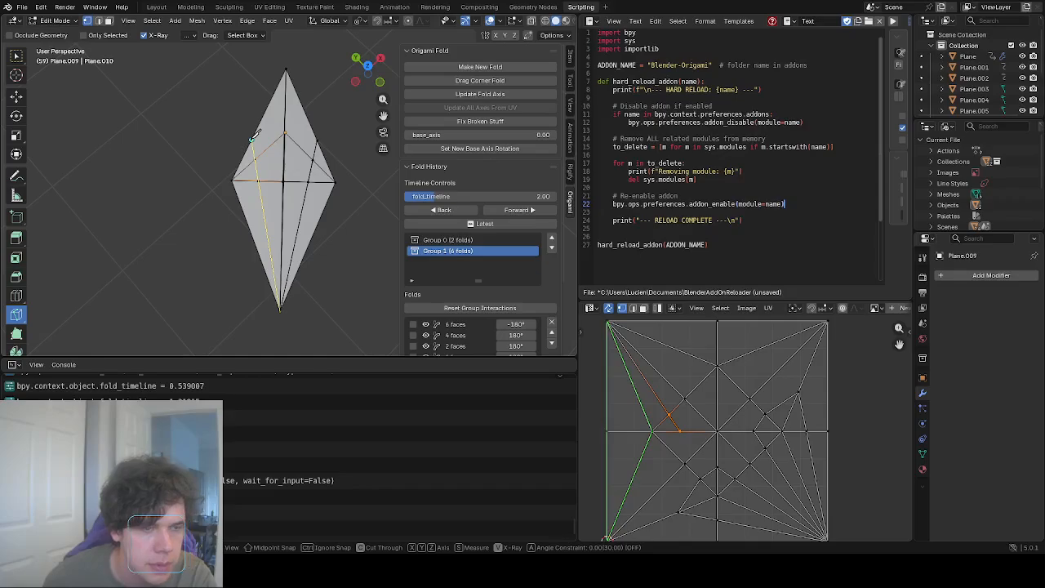
key(Return)
scroll(274, 130, up, 1)
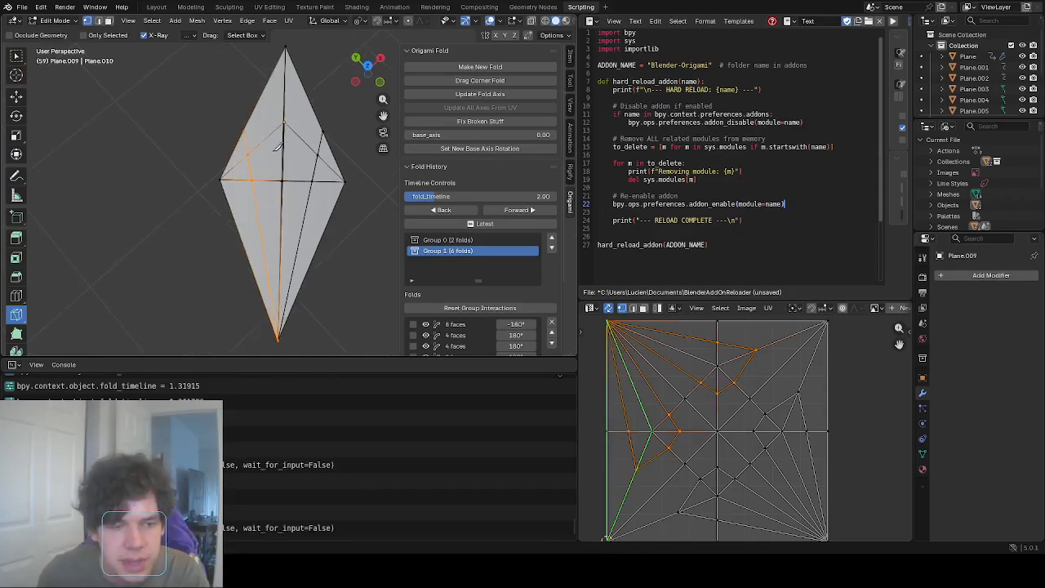
Scrub the fold timeline back to preview the cut paper unfolding, and return it to about 2.04.
middle_drag(277, 147, 314, 239)
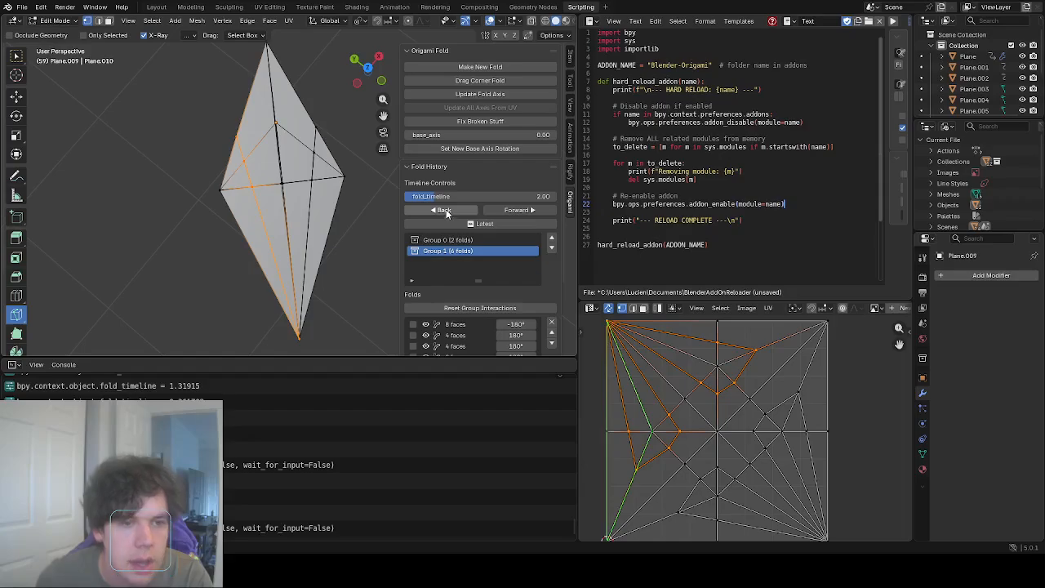
drag(431, 196, 412, 196)
scroll(747, 390, down, 1)
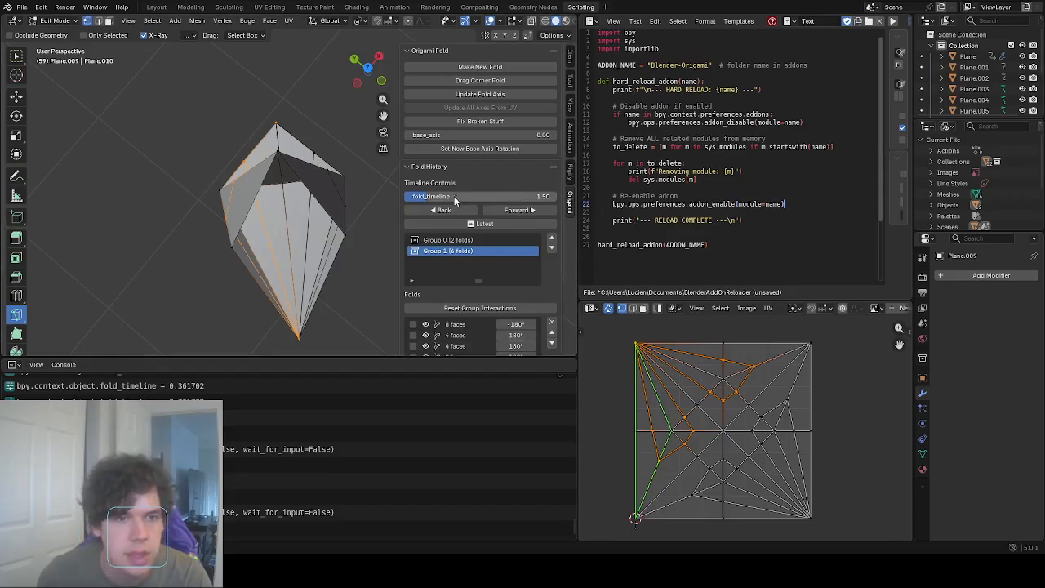
drag(455, 200, 468, 200)
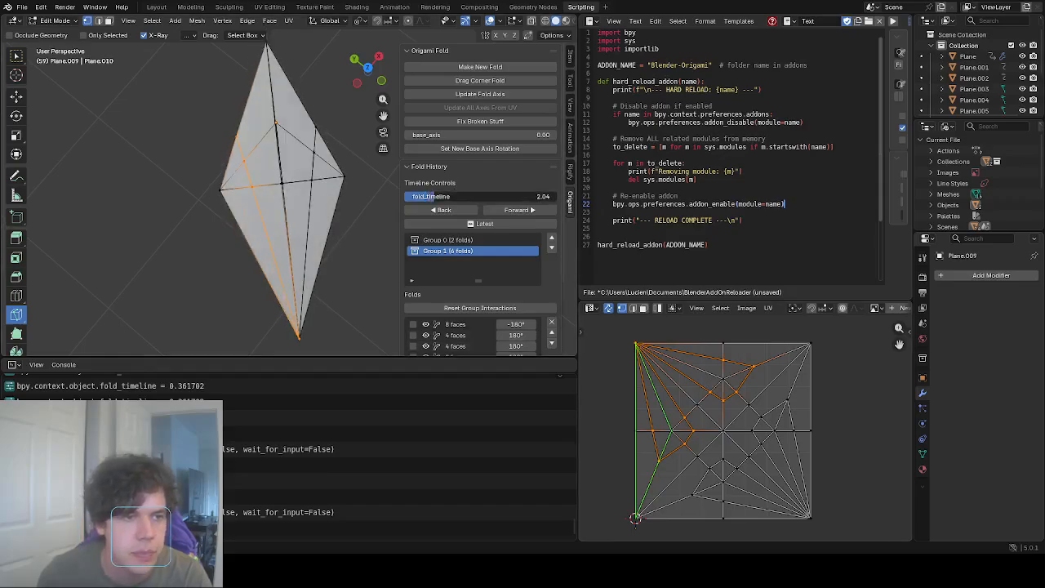
Make two new folds along the left cut, picking the narrow outer left flap as the moving side for each layer.
click(480, 80)
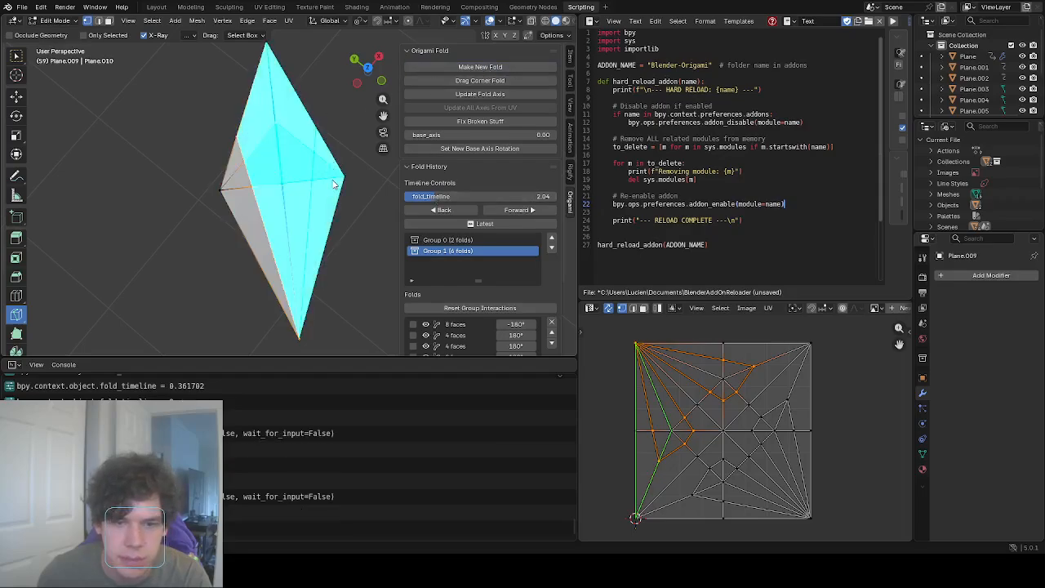
click(237, 185)
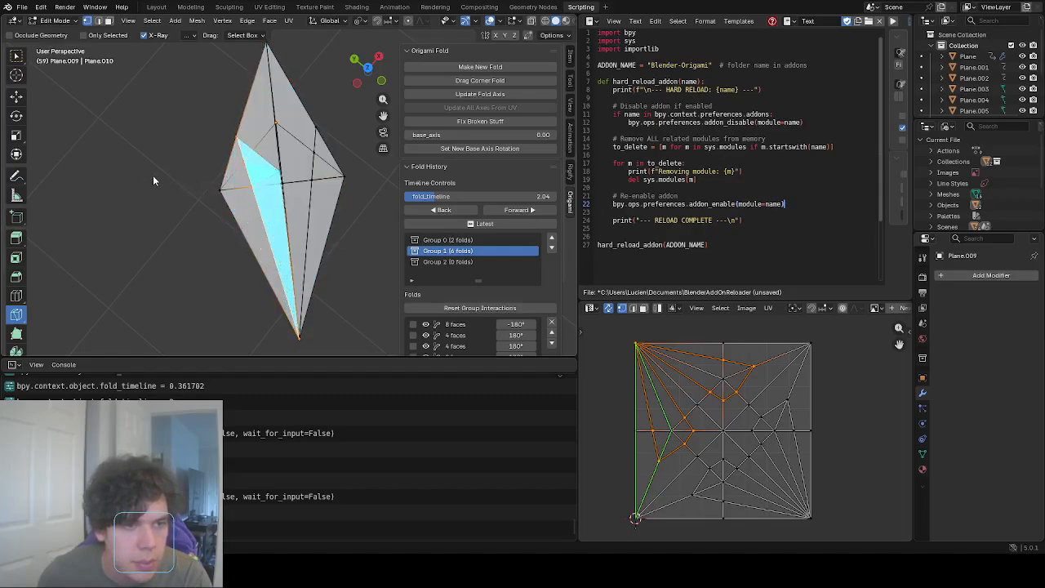
click(218, 193)
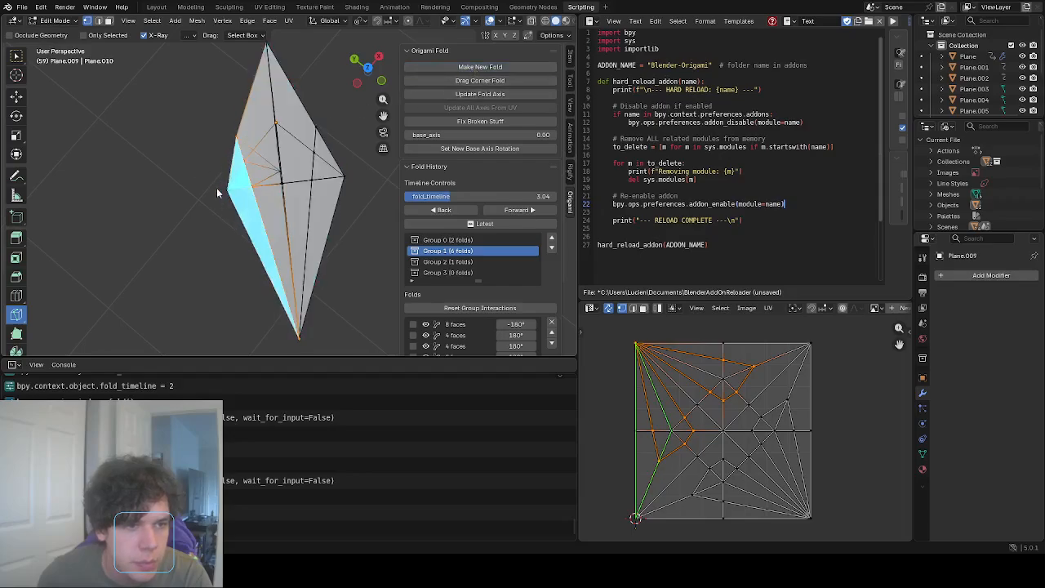
click(151, 186)
Scrub the fold timeline to about 2.87 and move the fold from Group 3 into Group 2.
middle_drag(191, 176, 221, 61)
mouse_move(461, 196)
mouse_down()
mouse_move(427, 197)
mouse_move(458, 197)
mouse_move(448, 197)
mouse_up()
mouse_move(277, 155)
middle_down()
mouse_move(309, 120)
mouse_move(284, 144)
middle_up()
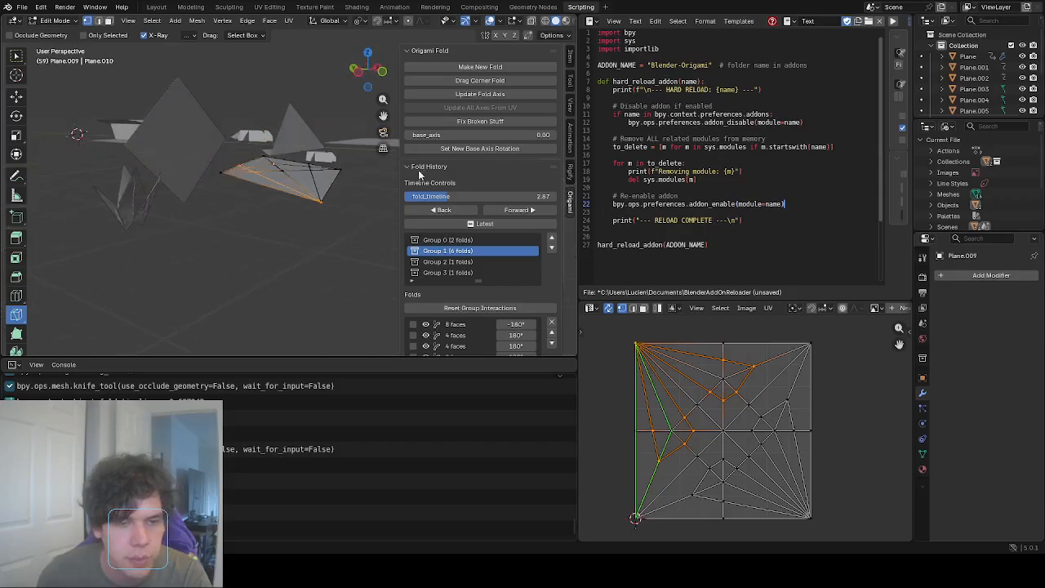
click(485, 273)
click(551, 332)
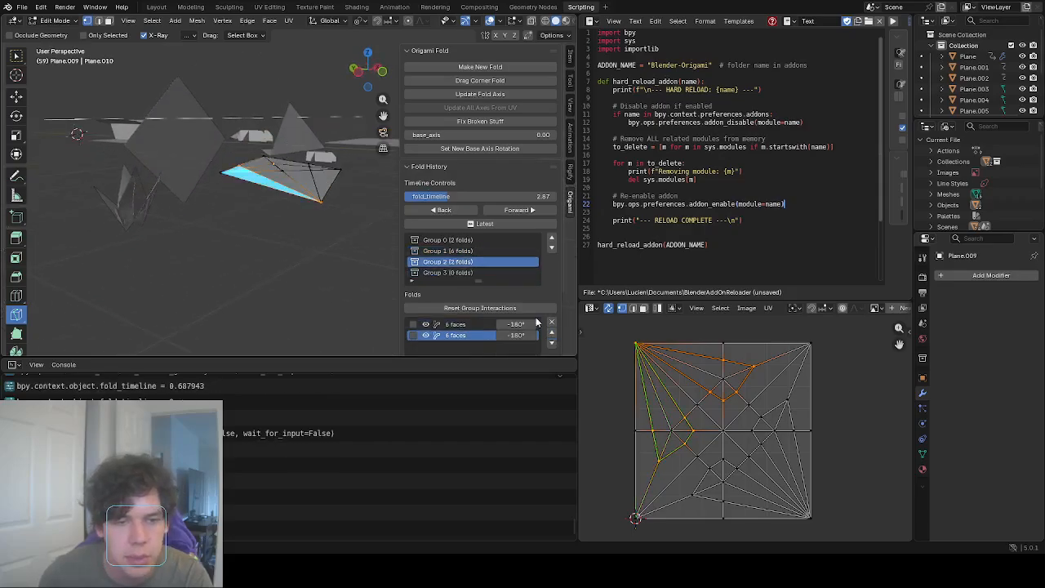
click(468, 274)
click(551, 322)
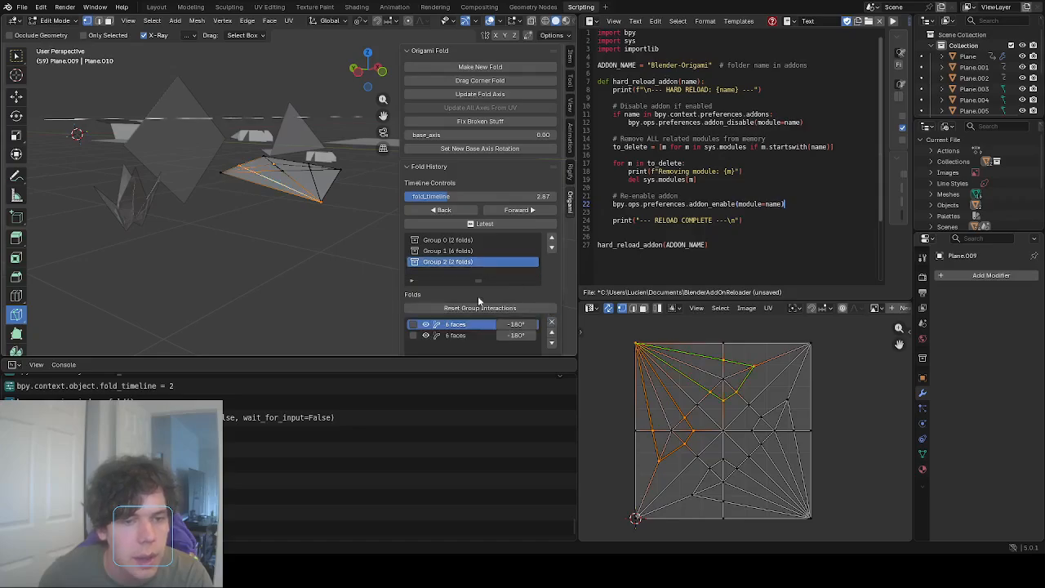
Compare the two folds in Group 2 by selecting them in turn and scrubbing the fold timeline from several angles.
click(461, 337)
click(458, 327)
click(457, 336)
click(457, 327)
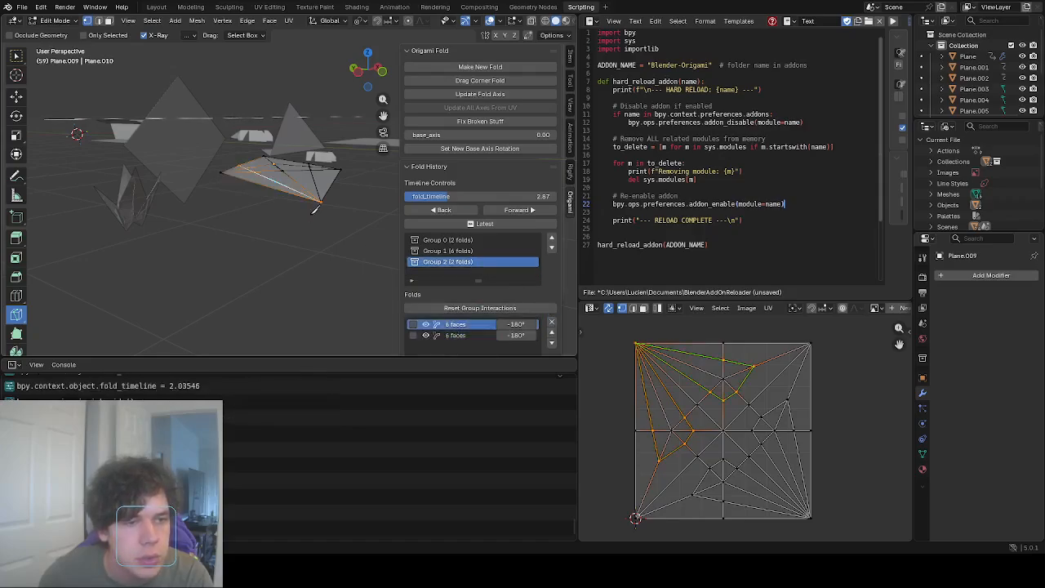
mouse_move(315, 209)
middle_down()
mouse_move(320, 167)
mouse_move(313, 214)
middle_up()
drag(501, 196, 464, 196)
middle_drag(369, 202, 366, 245)
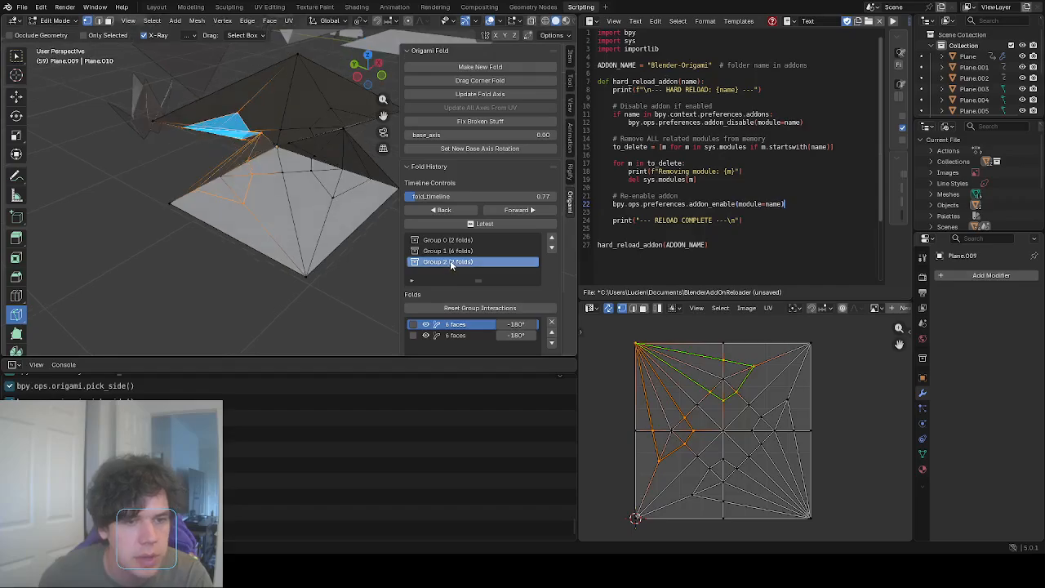
click(458, 336)
drag(466, 196, 479, 196)
middle_drag(269, 204, 270, 184)
drag(459, 196, 433, 196)
Set the first fold in Group 2 to 180° and advance the fold timeline to about 2.62.
click(465, 325)
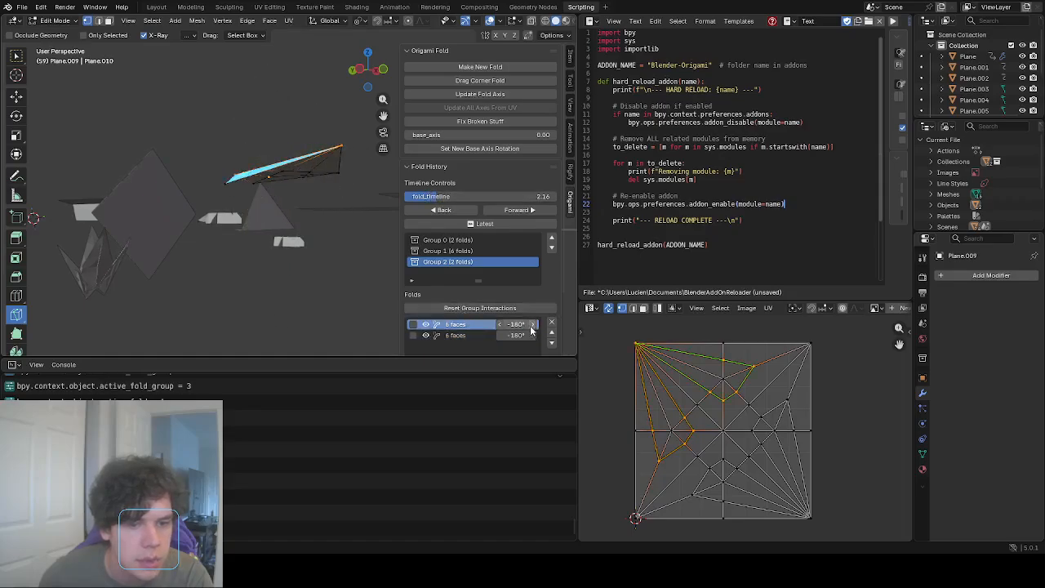
drag(529, 327, 575, 327)
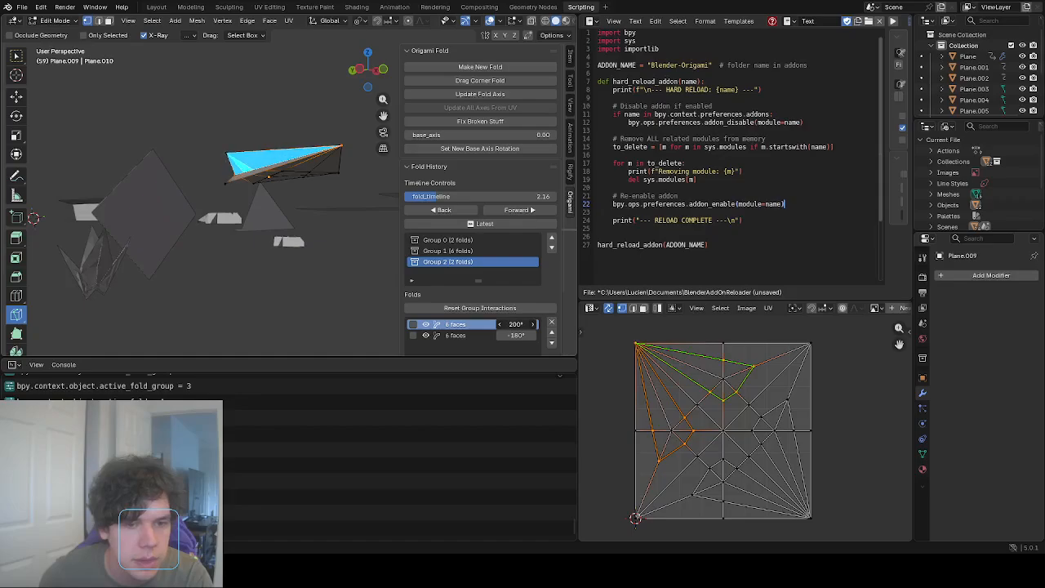
drag(499, 324, 490, 324)
shift+middle_drag(245, 245, 292, 155)
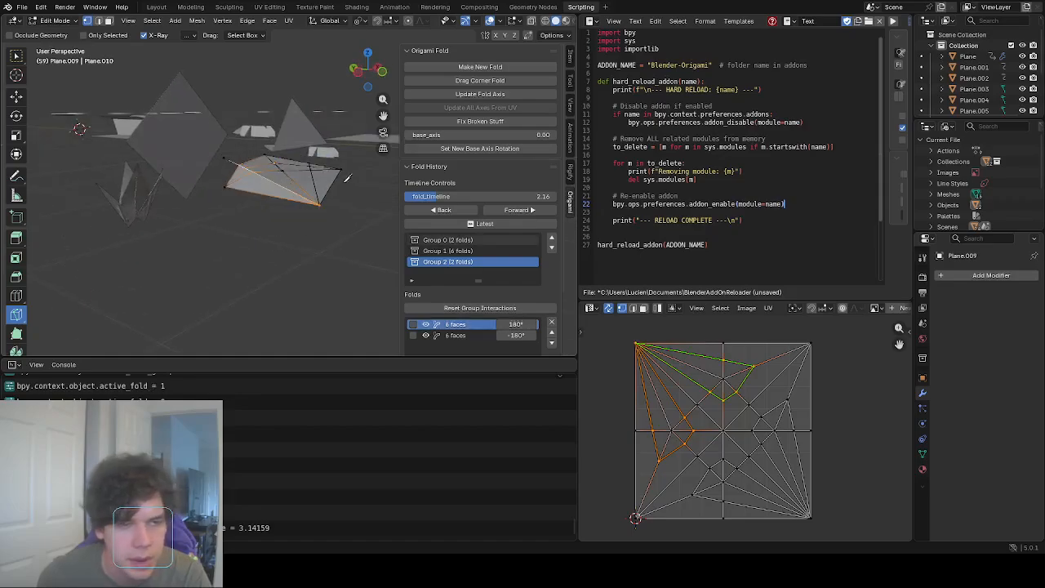
drag(433, 196, 456, 196)
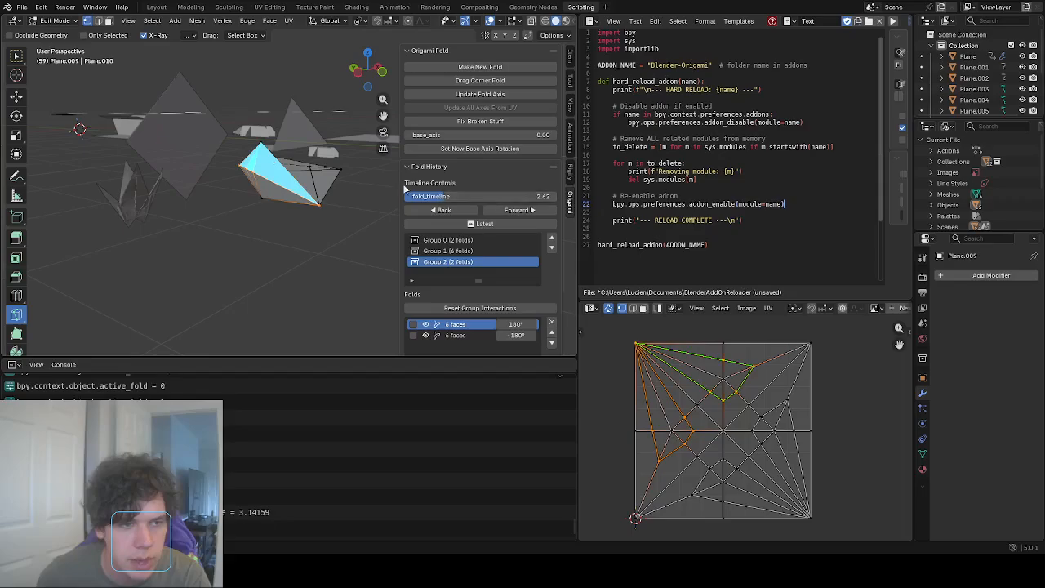
Switch the mesh selection mode to edges.
middle_drag(351, 204, 326, 169)
scroll(760, 384, up, 1)
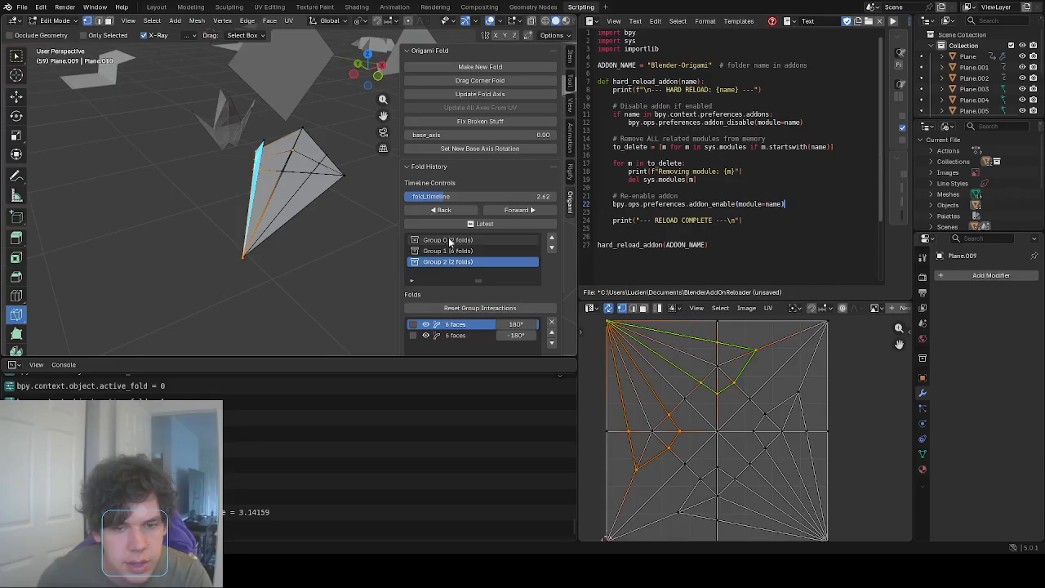
click(99, 22)
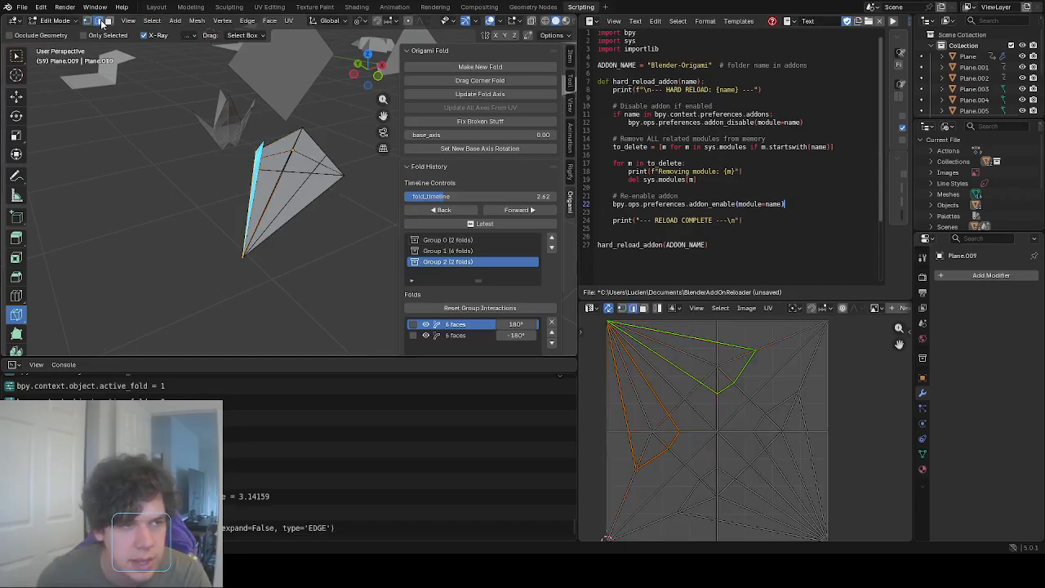
key(k)
click(302, 185)
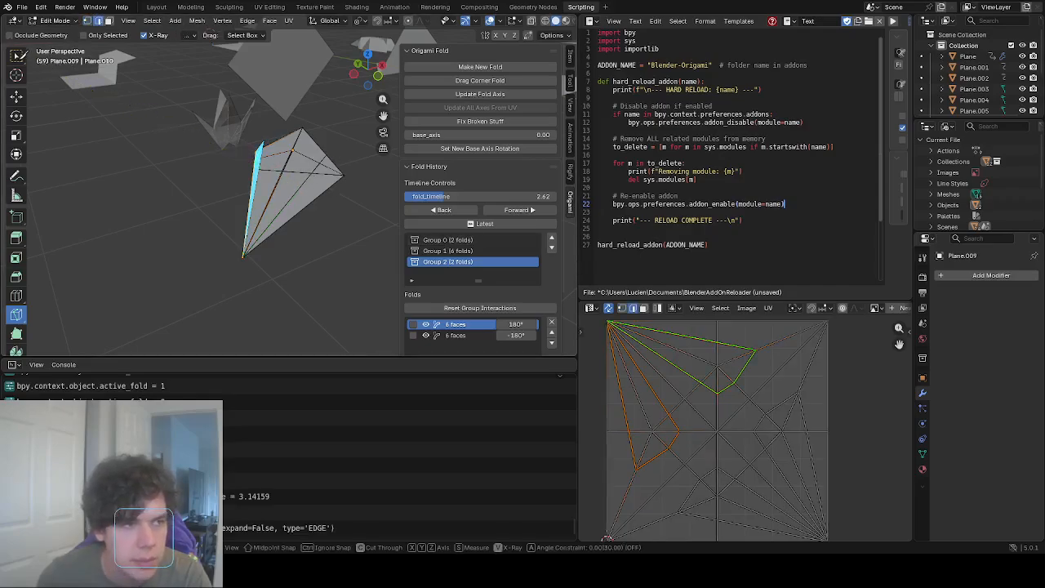
key(Return)
Select the crease loop along the kite's right flap and add a new fold from it to Group 2.
click(300, 188)
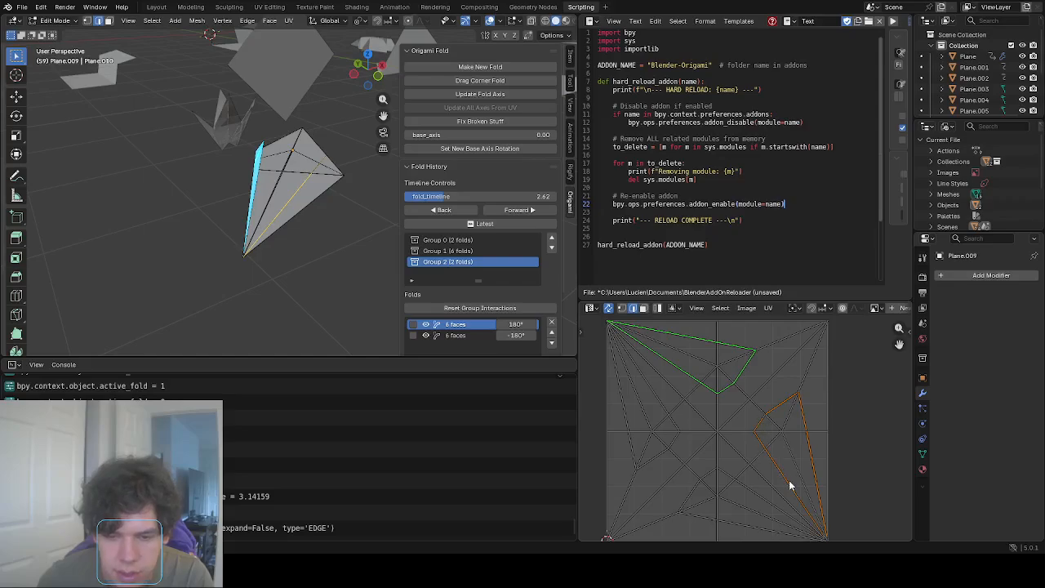
mouse_move(807, 488)
shift+middle_down()
mouse_move(794, 444)
mouse_move(810, 469)
shift+middle_up()
middle_drag(339, 212, 367, 205)
click(441, 71)
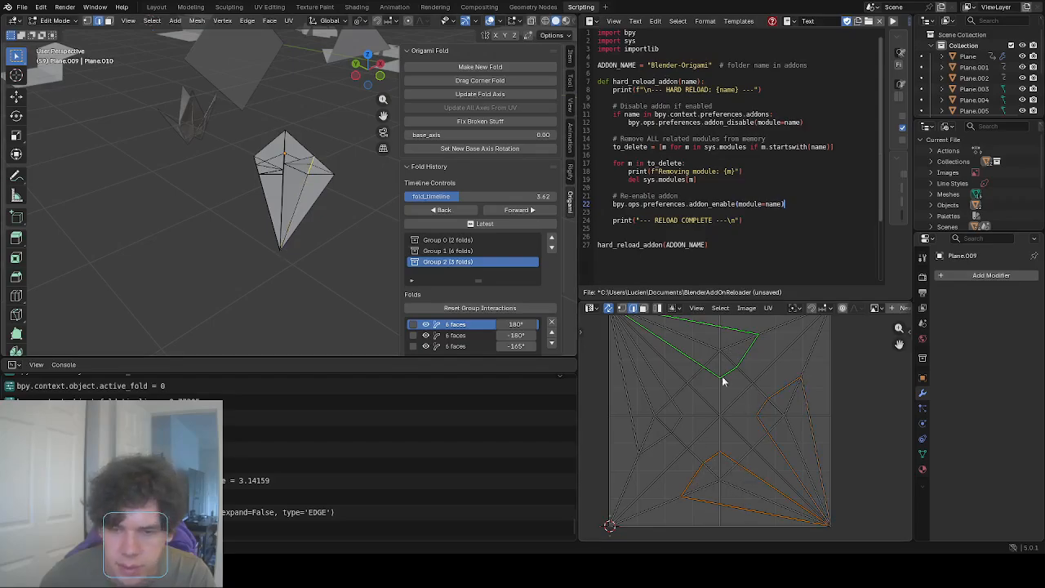
Make another new fold from the lower crease loop in the UV layout, picking the outer right flap as the moving side.
scroll(735, 381, down, 1)
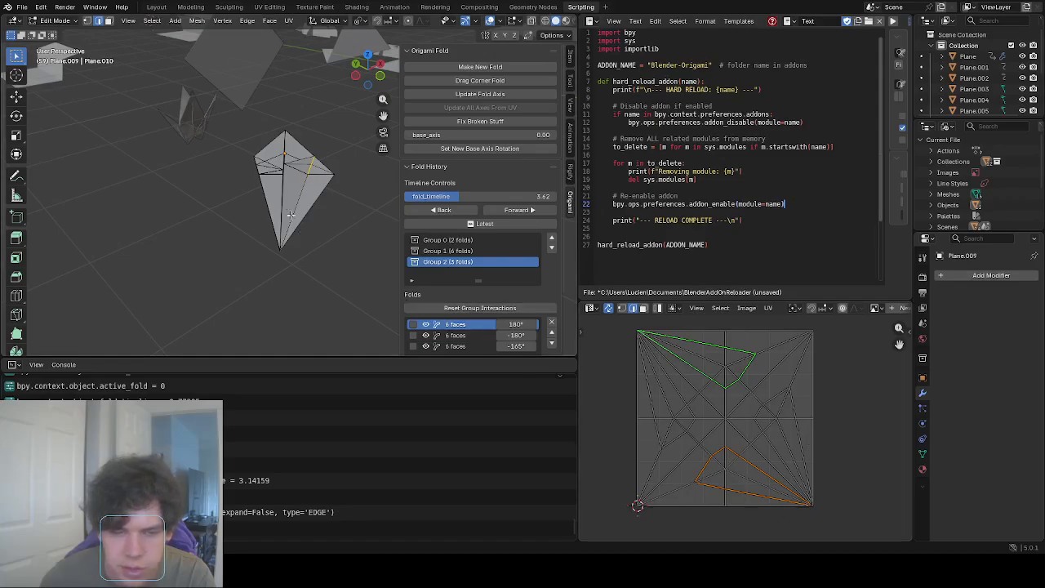
click(445, 68)
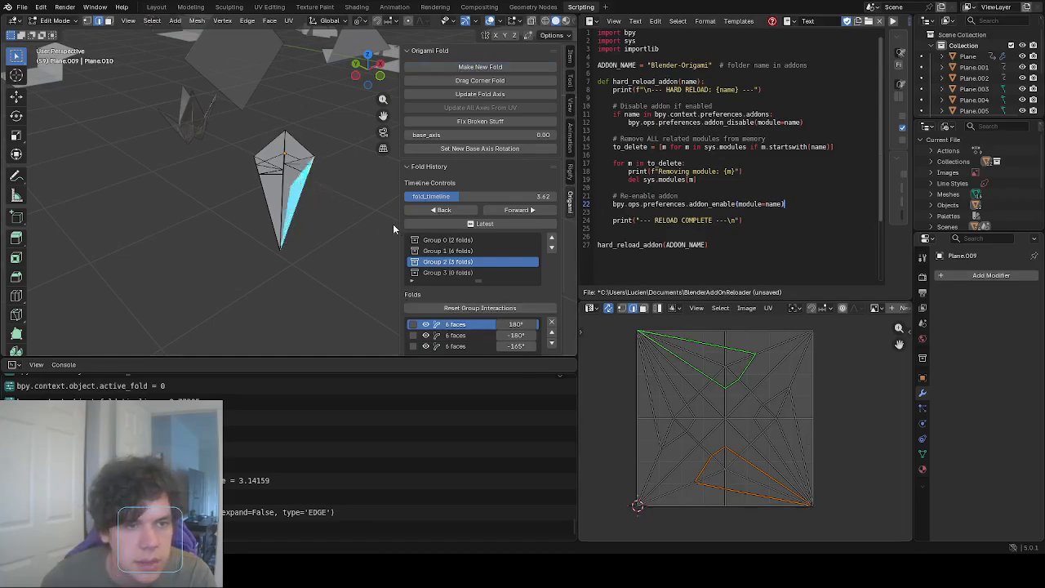
click(420, 233)
scroll(337, 165, up, 3)
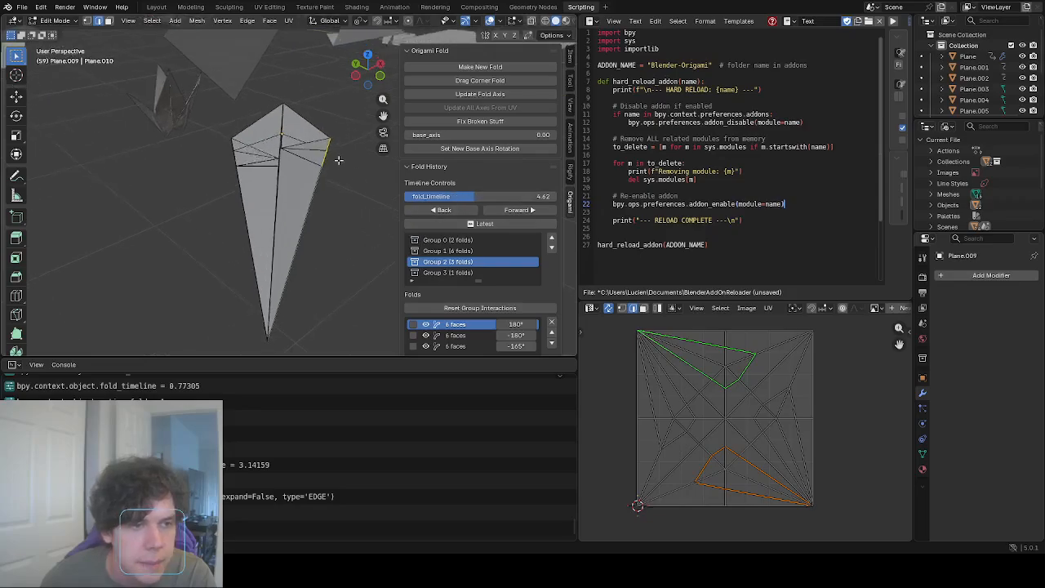
Move the single fold in Group 3 into Group 2.
middle_drag(338, 162, 343, 135)
click(447, 272)
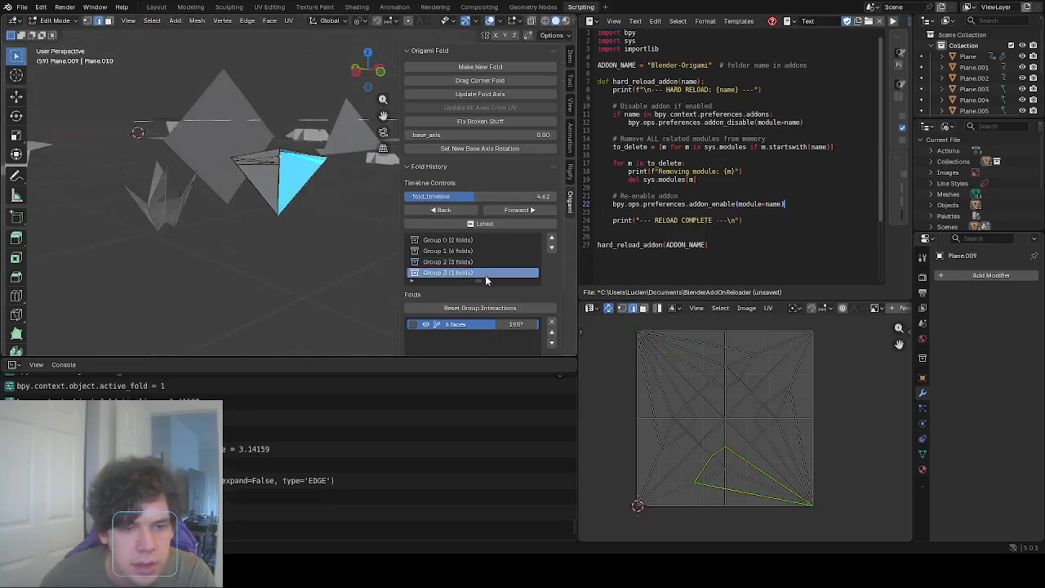
click(551, 335)
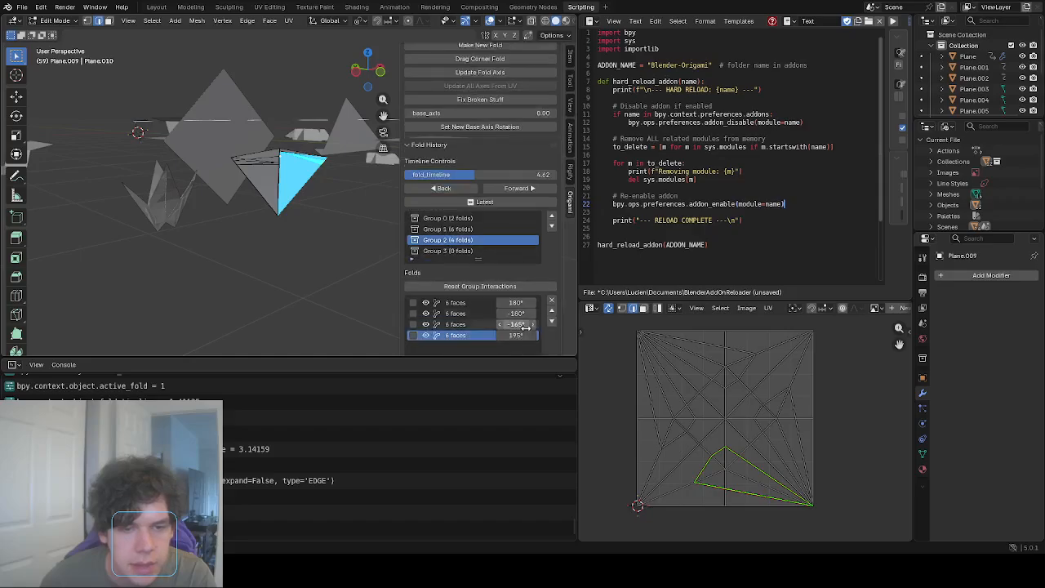
Set the third fold in Group 2 to -180° and the fourth fold to 180°.
scroll(514, 304, down, 2)
ctrl+scroll(516, 302, down, 3)
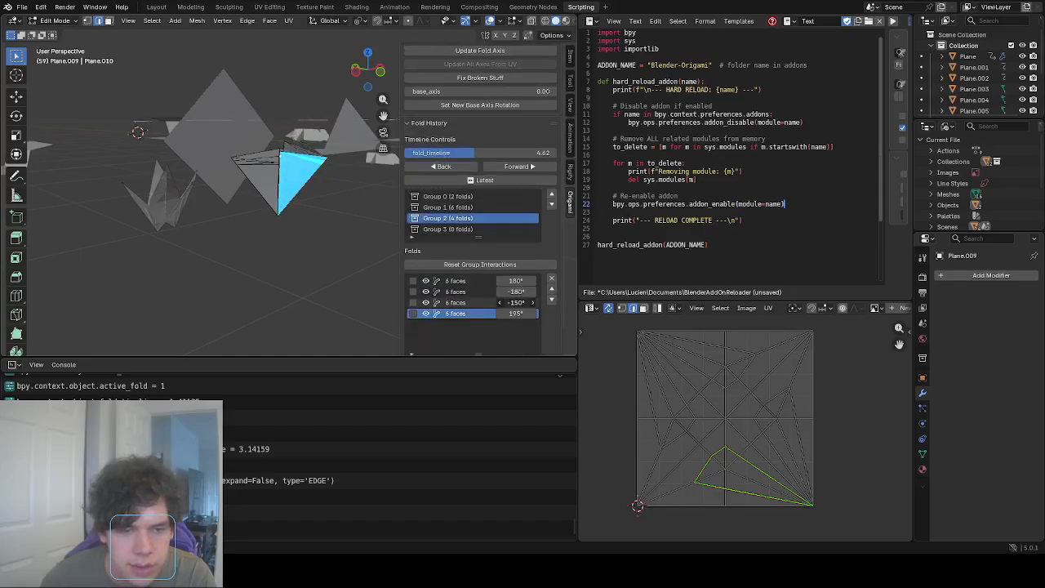
click(533, 317)
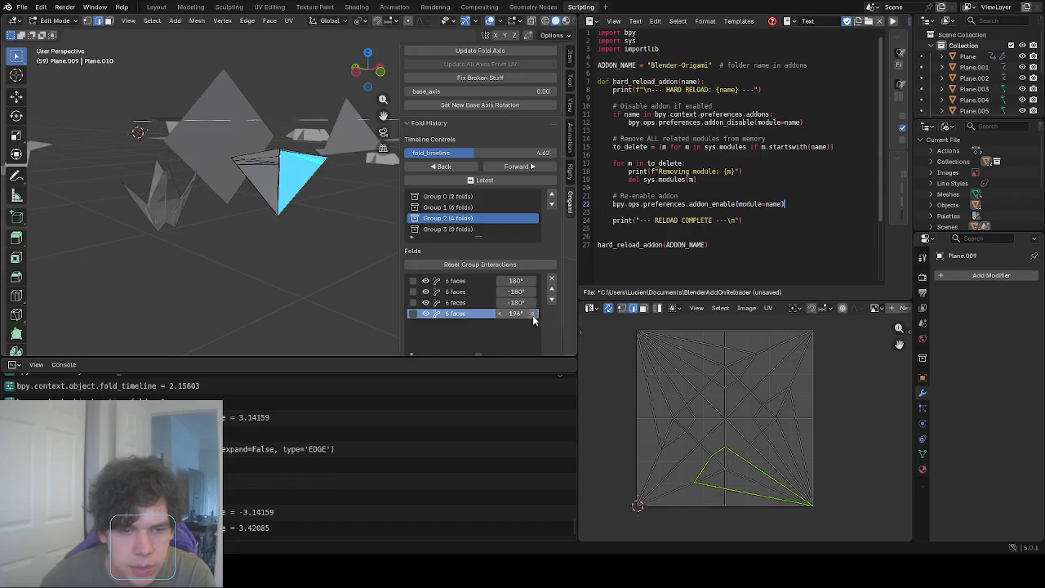
drag(516, 314, 498, 313)
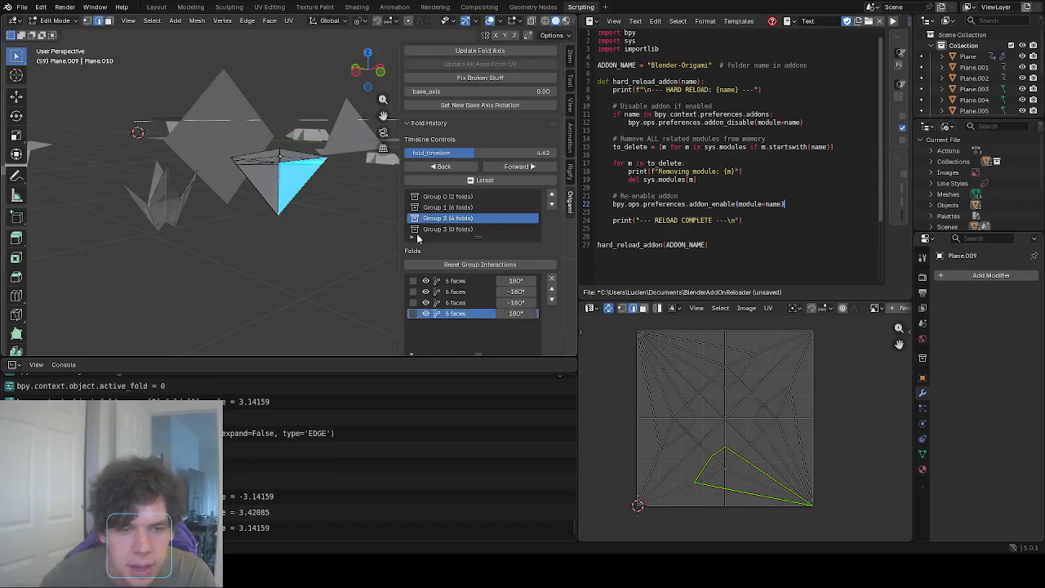
Scrub the fold timeline through the Group 2 folds and leave it at 3.00.
middle_drag(355, 155, 357, 196)
drag(460, 153, 425, 153)
middle_drag(362, 158, 355, 120)
mouse_move(448, 155)
mouse_down()
mouse_move(418, 153)
mouse_move(461, 153)
mouse_move(449, 152)
mouse_up()
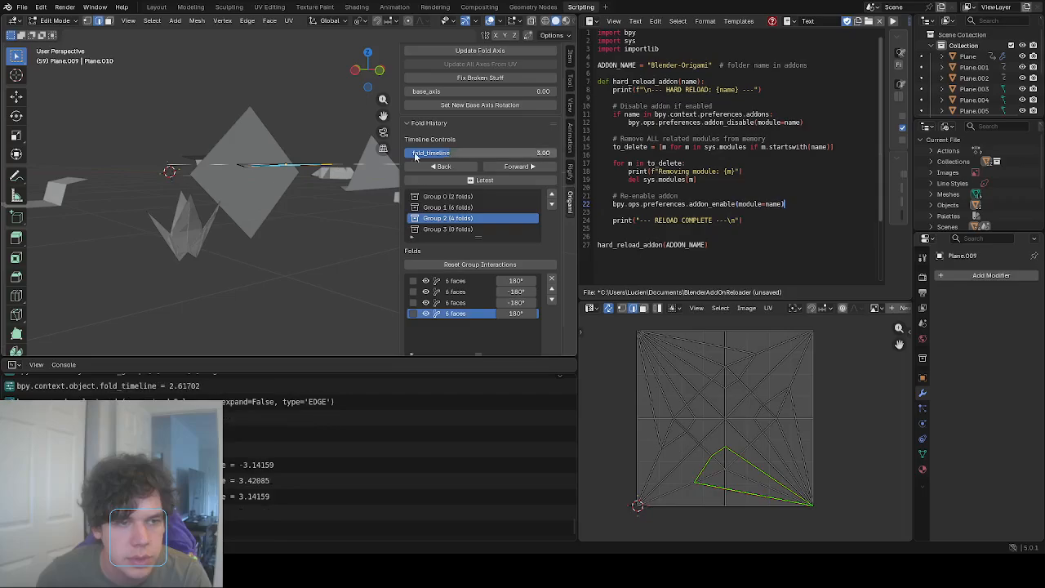
middle_drag(314, 137, 326, 205)
scroll(326, 205, down, 2)
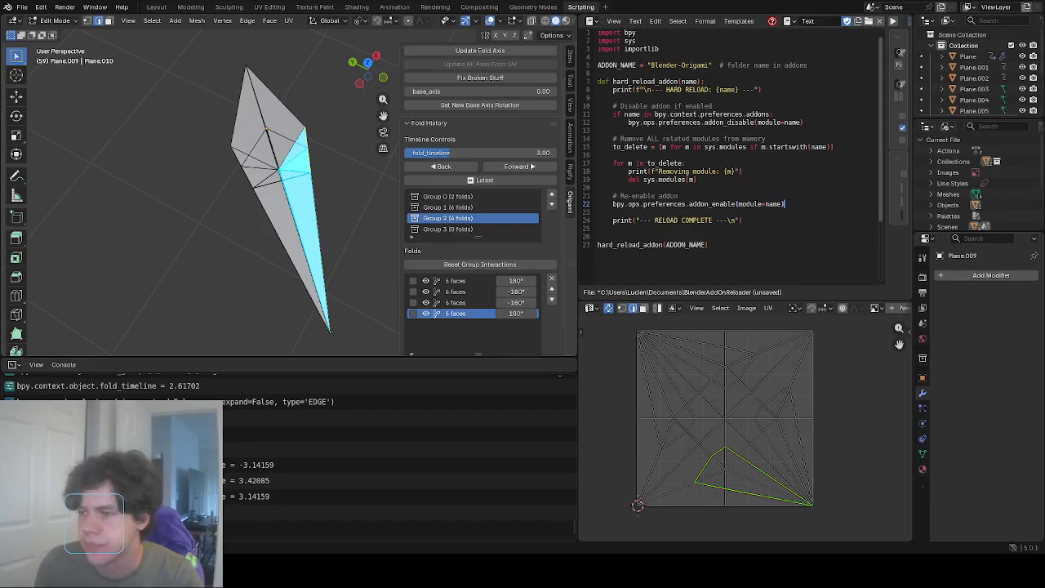
Turn on X-ray display so edges hidden behind the folded layers can be selected.
middle_drag(348, 177, 655, 272)
mouse_move(326, 185)
middle_down()
mouse_move(343, 167)
mouse_move(331, 157)
mouse_move(307, 186)
mouse_move(325, 198)
middle_up()
key(a)
click(533, 21)
key(alt+a)
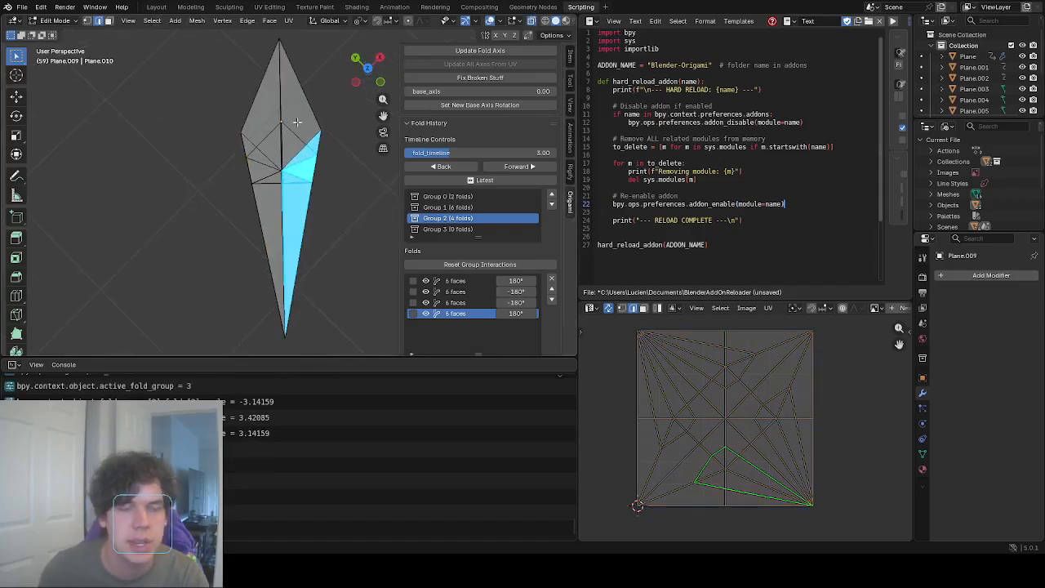
middle_drag(261, 192, 214, 283)
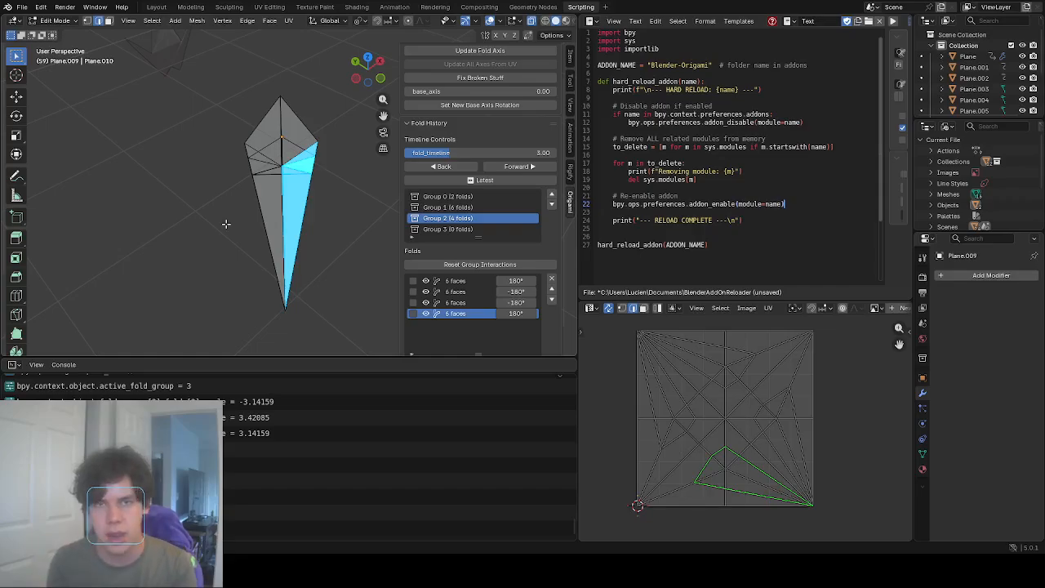
Select the whole mesh and run Fix Broken Stuff on the folded model.
key(a)
key(a)
middle_drag(283, 147, 289, 214)
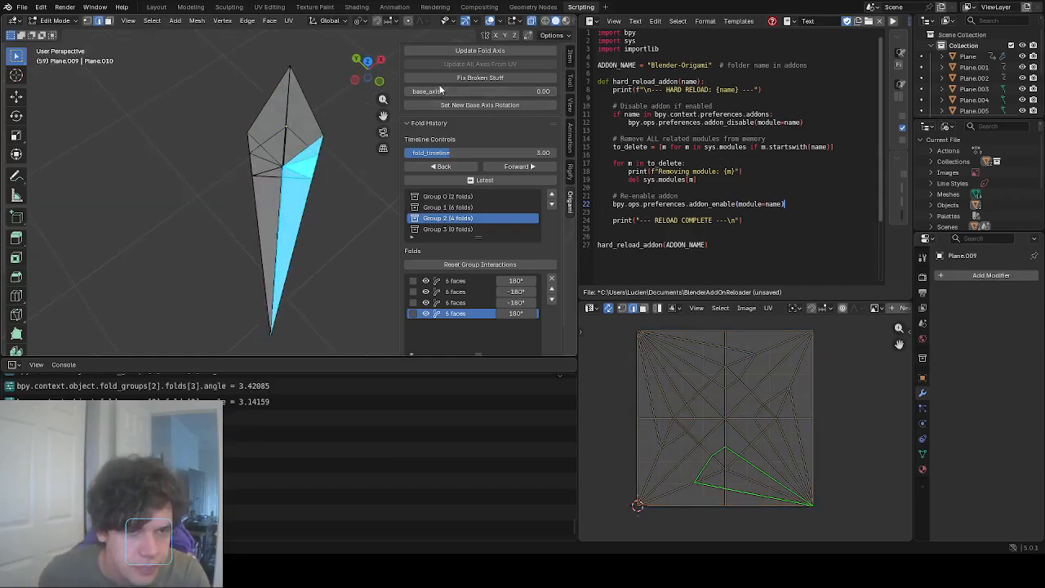
click(443, 79)
Circle-select all overlapping edges along the full length of the kite's central crease.
middle_drag(342, 193, 328, 218)
click(288, 253)
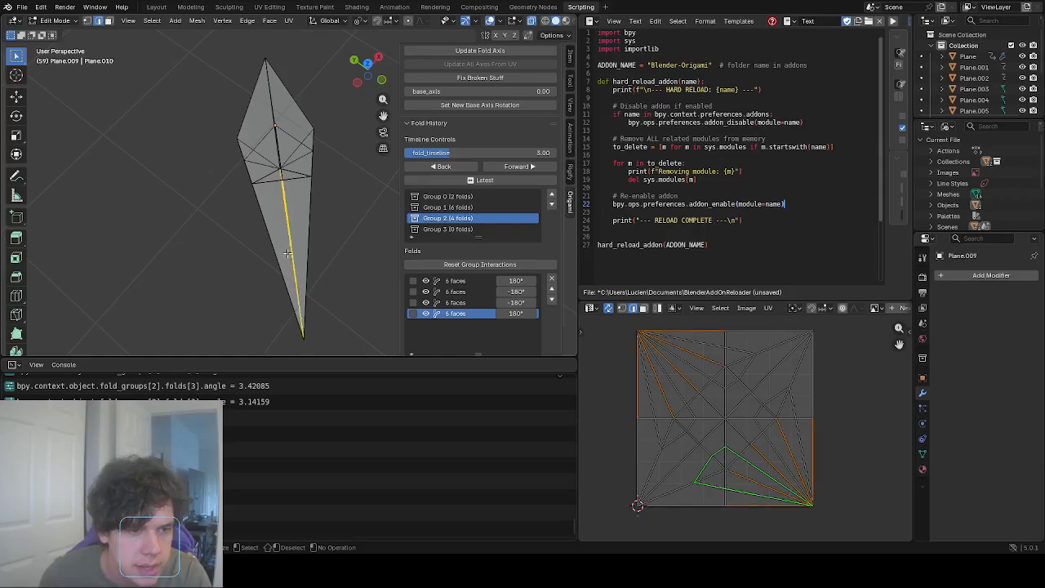
right_click(291, 241)
scroll(291, 241, up, 3)
key(c)
drag(268, 131, 283, 129)
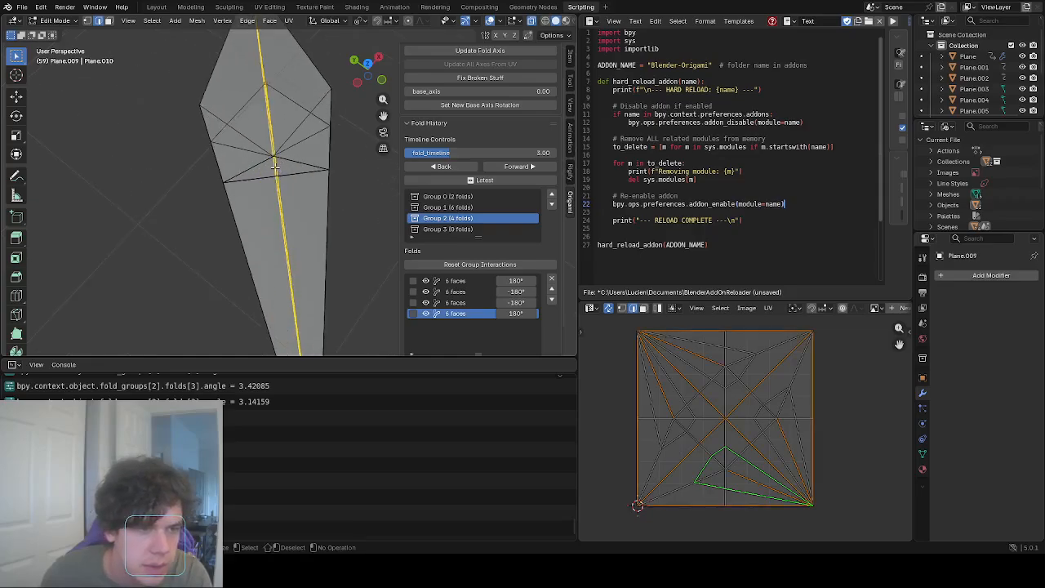
right_click(284, 129)
scroll(280, 98, down, 3)
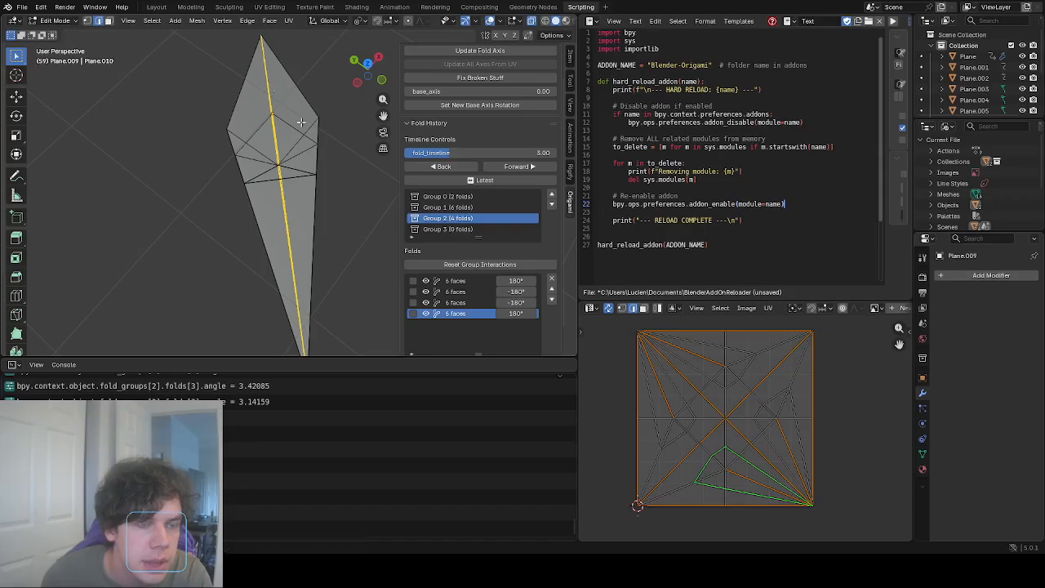
middle_drag(279, 88, 296, 102)
scroll(295, 102, down, 3)
scroll(560, 134, up, 2)
Make four new folds along the selected central crease, picking a different flap as the moving side each time.
click(495, 68)
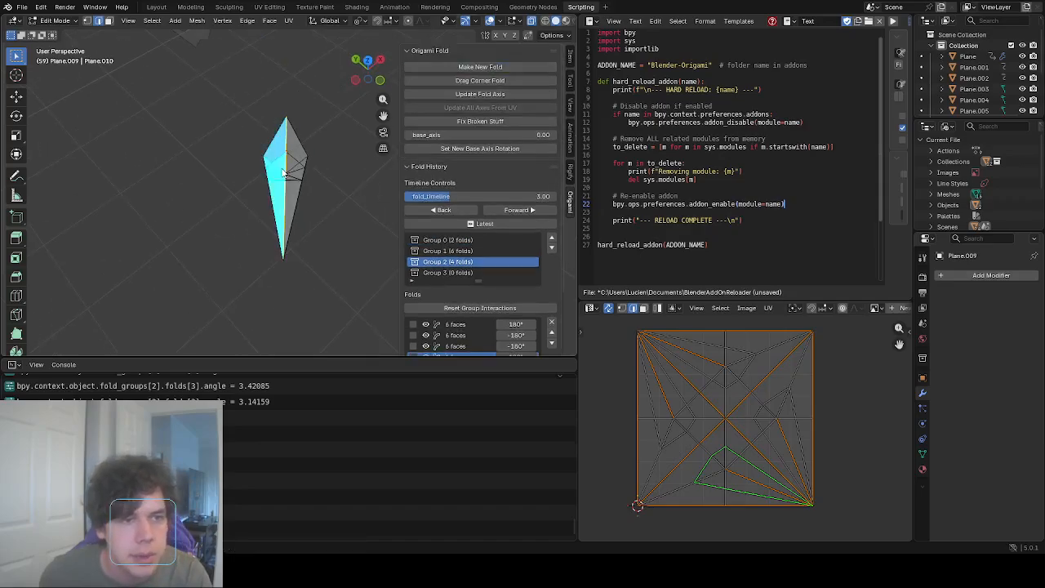
click(330, 173)
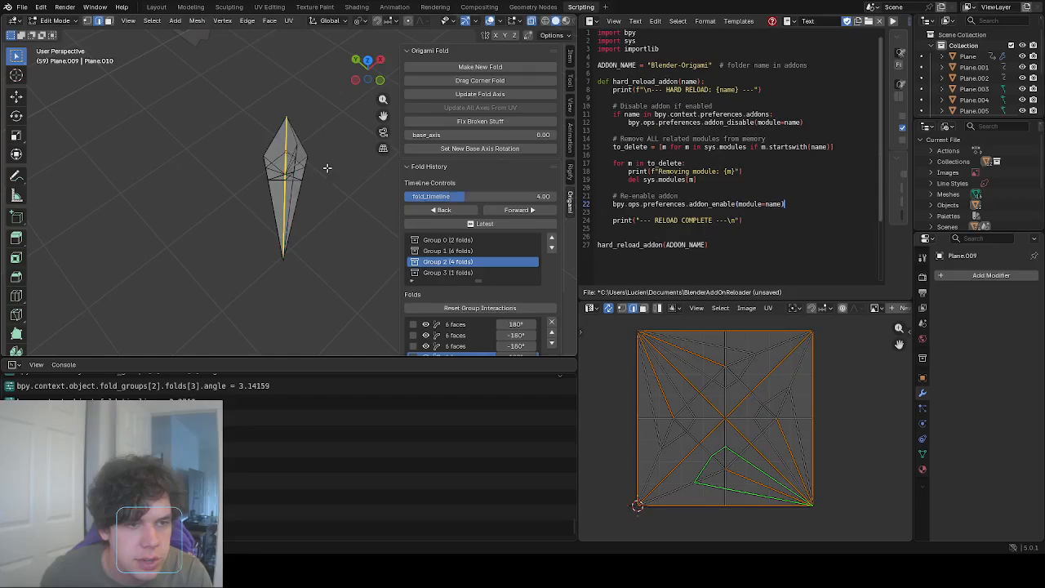
middle_drag(330, 172, 301, 170)
click(284, 183)
scroll(300, 168, up, 4)
click(455, 68)
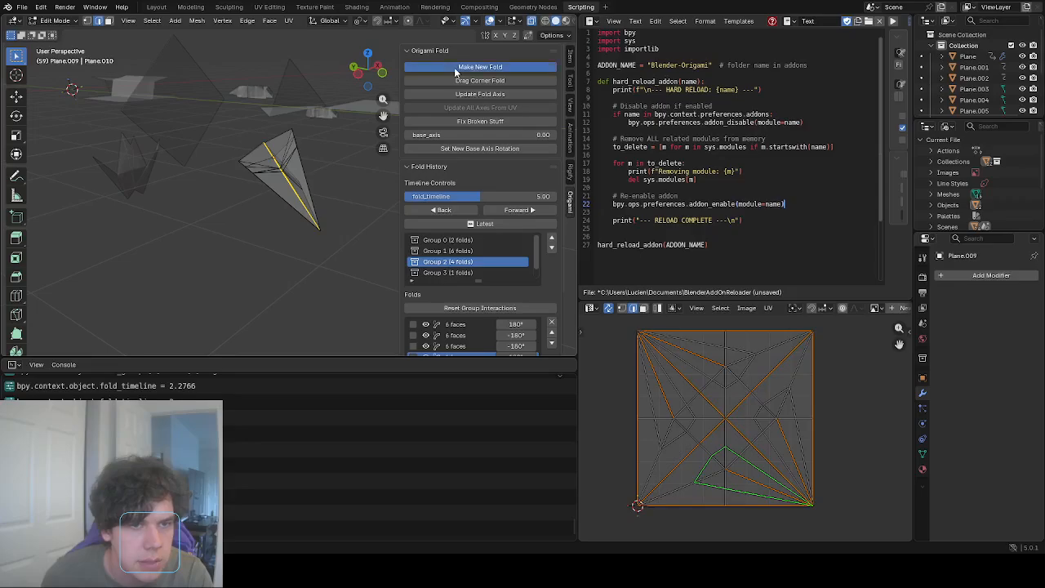
click(243, 165)
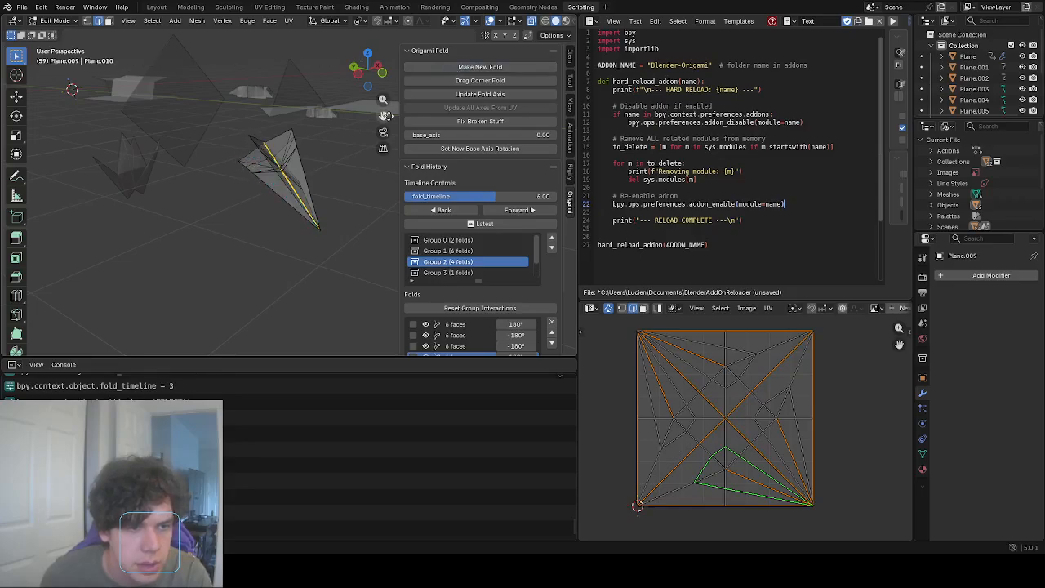
click(468, 70)
click(272, 174)
middle_drag(273, 173, 335, 166)
Move the Group 6 fold into Group 5 and delete the emptied Group 6.
scroll(481, 260, down, 3)
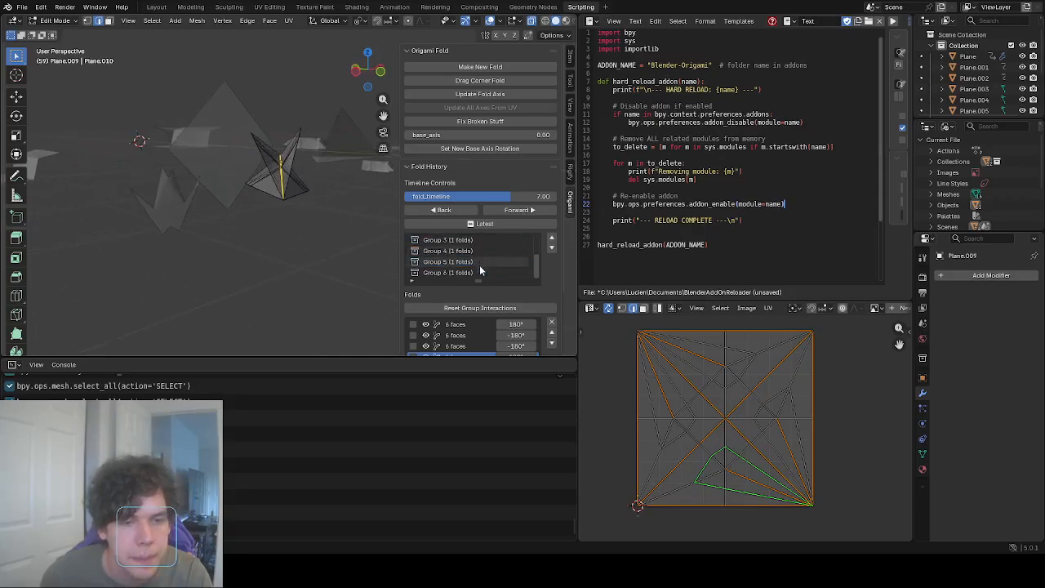
click(482, 271)
click(553, 333)
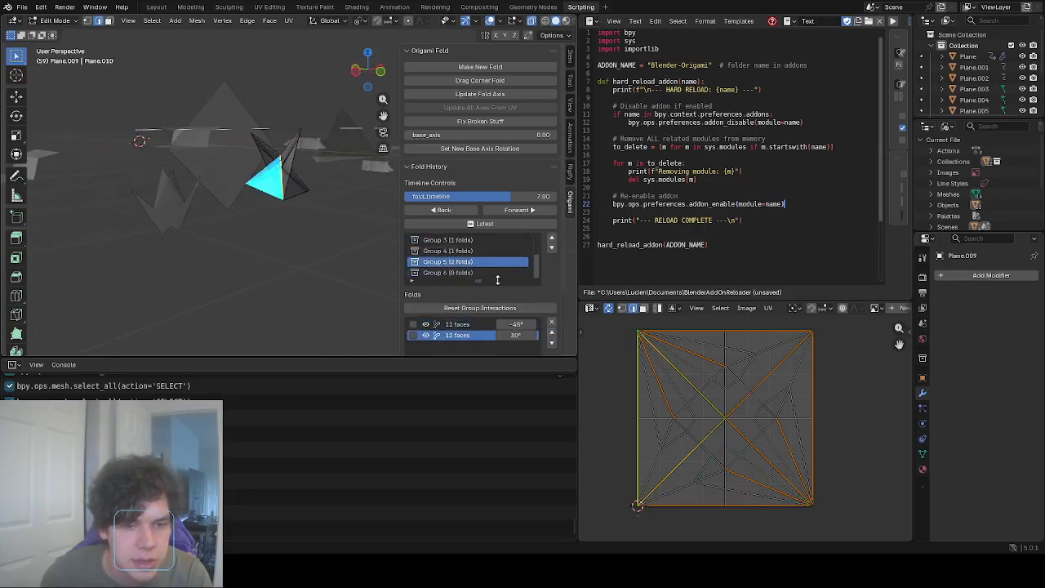
click(496, 276)
click(553, 323)
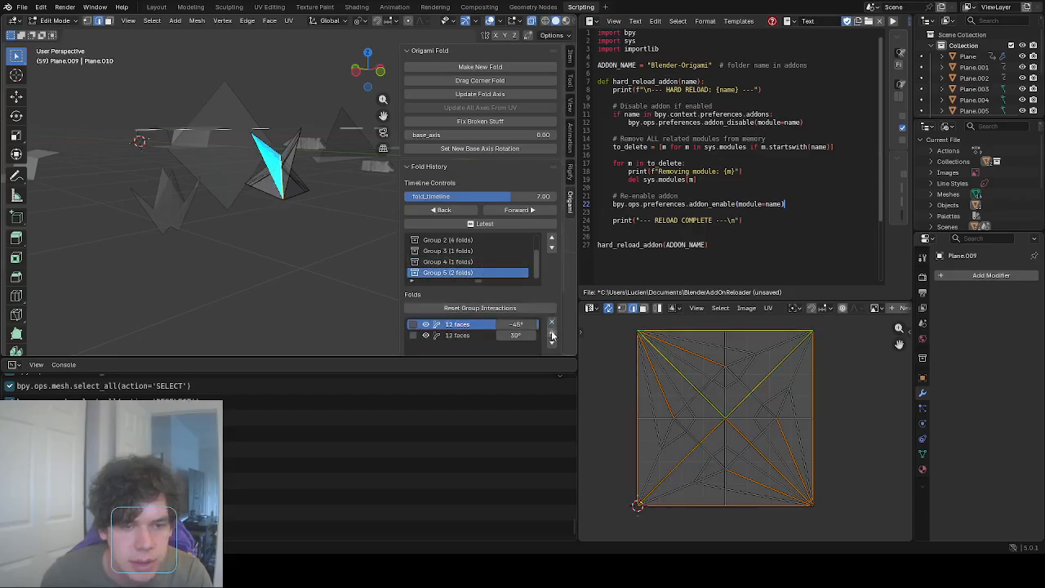
Move both Group 5 folds into Group 4 and delete the emptied Group 5.
click(553, 335)
click(486, 274)
click(553, 335)
click(476, 276)
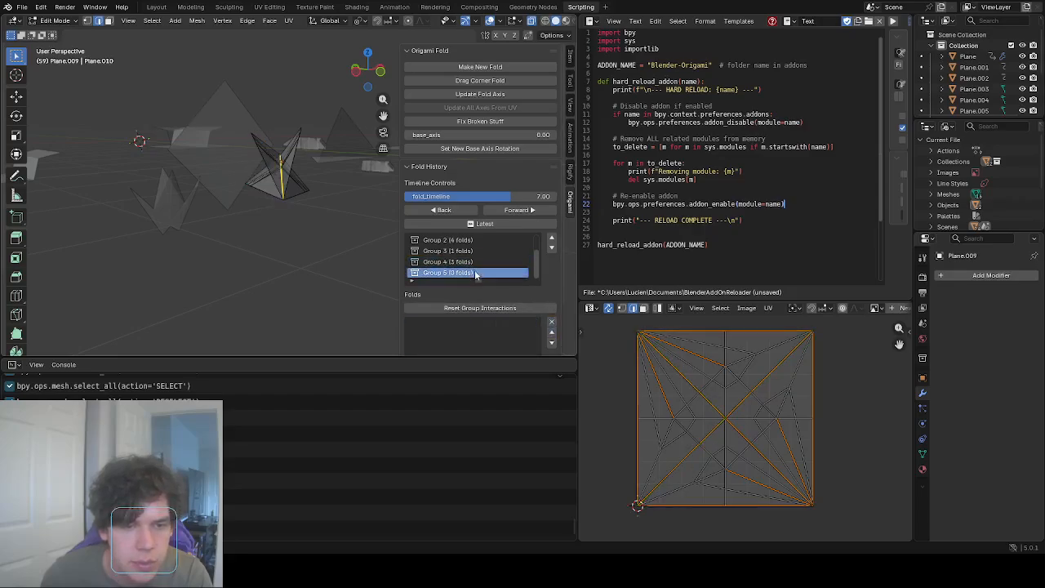
click(552, 323)
Move all three Group 4 folds into Group 3 and delete the emptied Group 4.
click(553, 334)
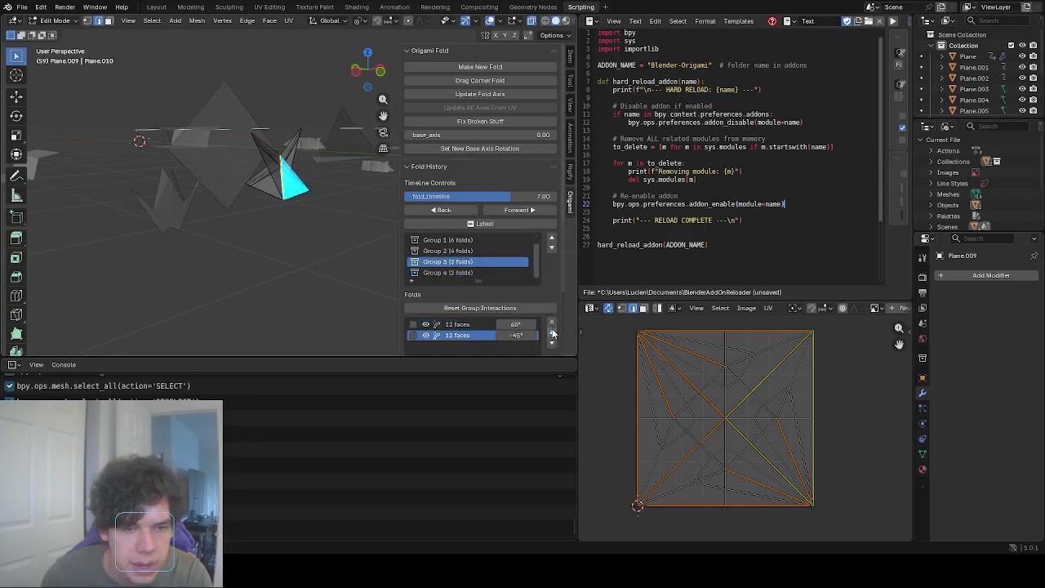
click(469, 273)
click(551, 334)
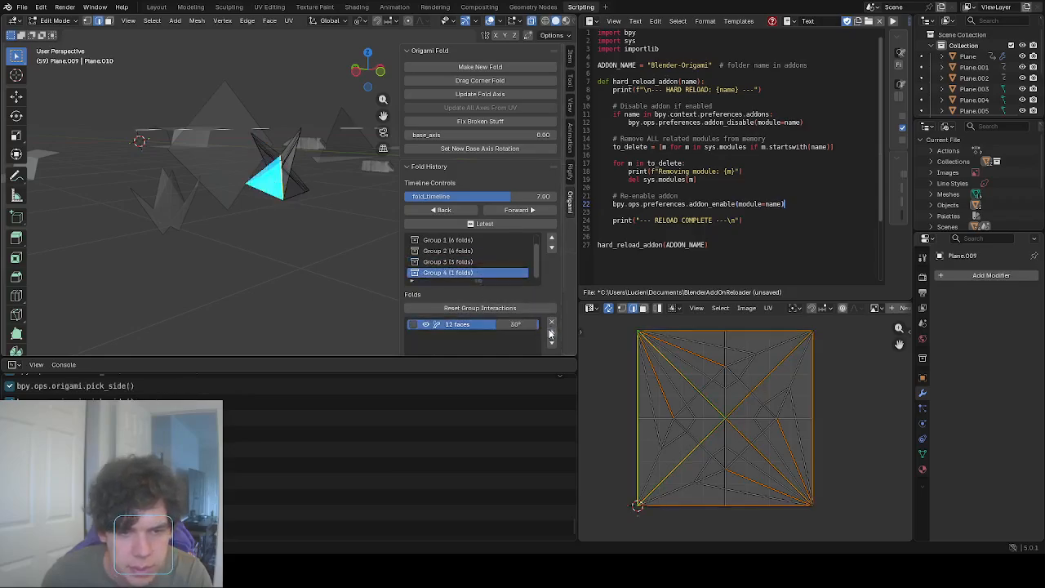
click(552, 333)
click(484, 274)
click(552, 322)
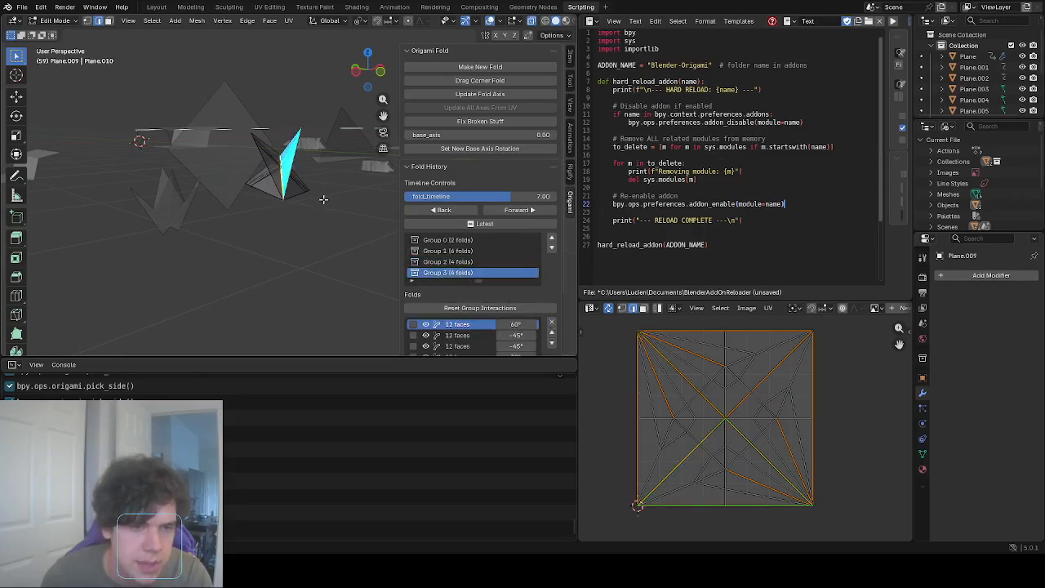
Scrub the fold timeline back to about 3.21 and examine how the four Group 3 flaps move together.
middle_drag(323, 200, 328, 243)
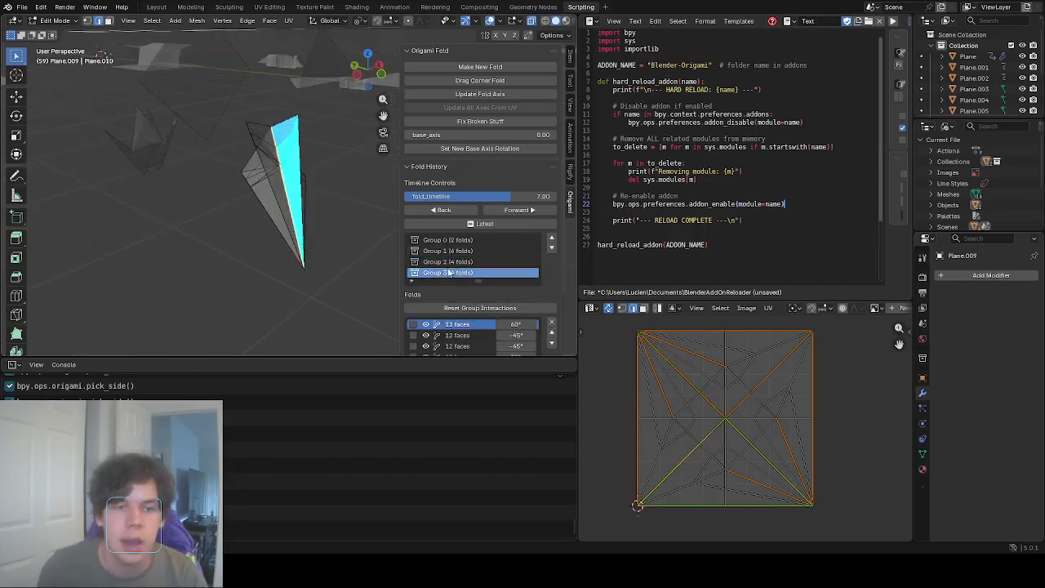
scroll(448, 274, down, 2)
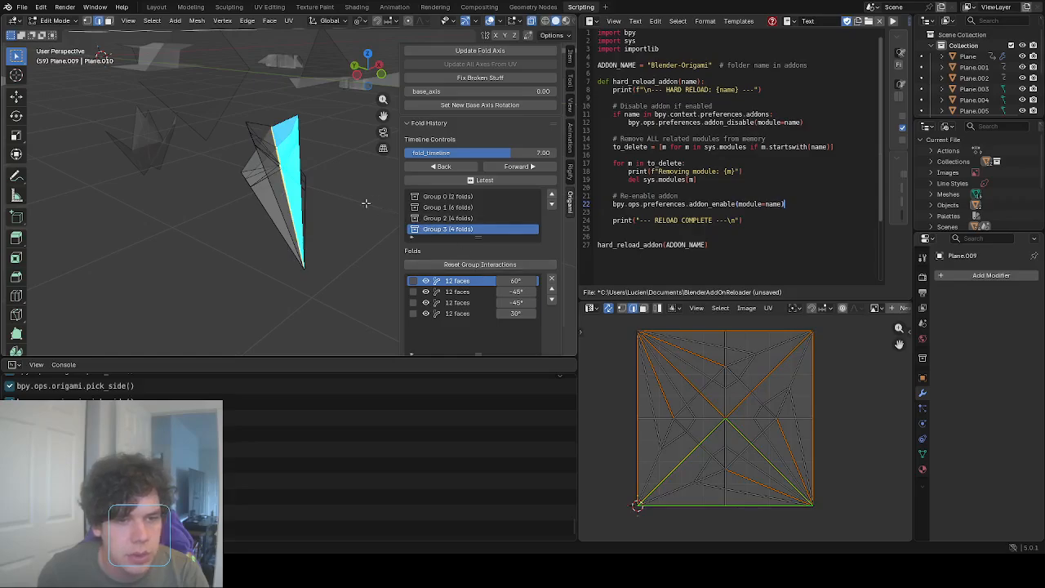
middle_drag(366, 203, 351, 181)
drag(455, 151, 485, 153)
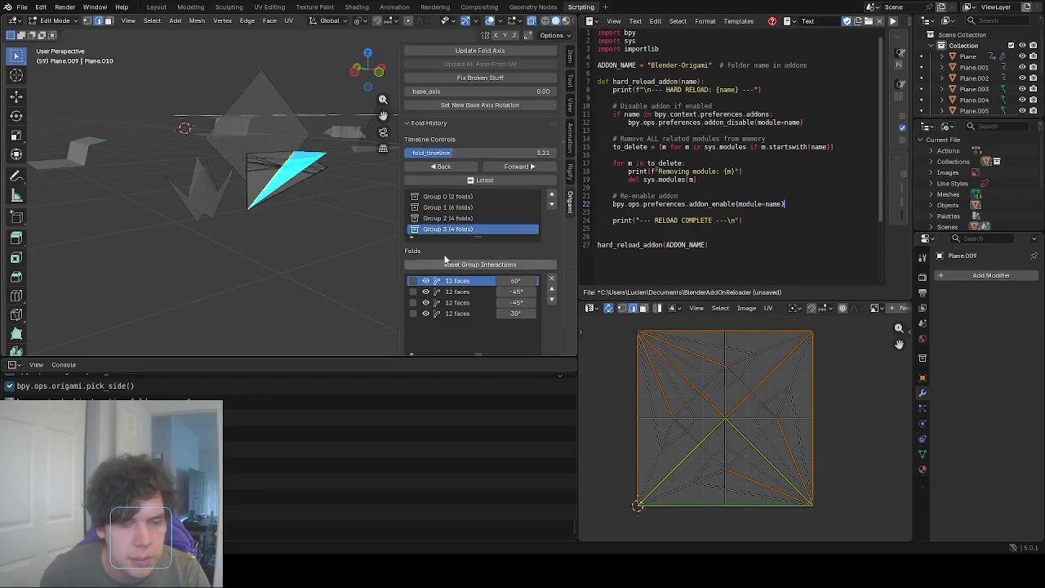
middle_drag(288, 154, 302, 135)
middle_drag(345, 165, 352, 187)
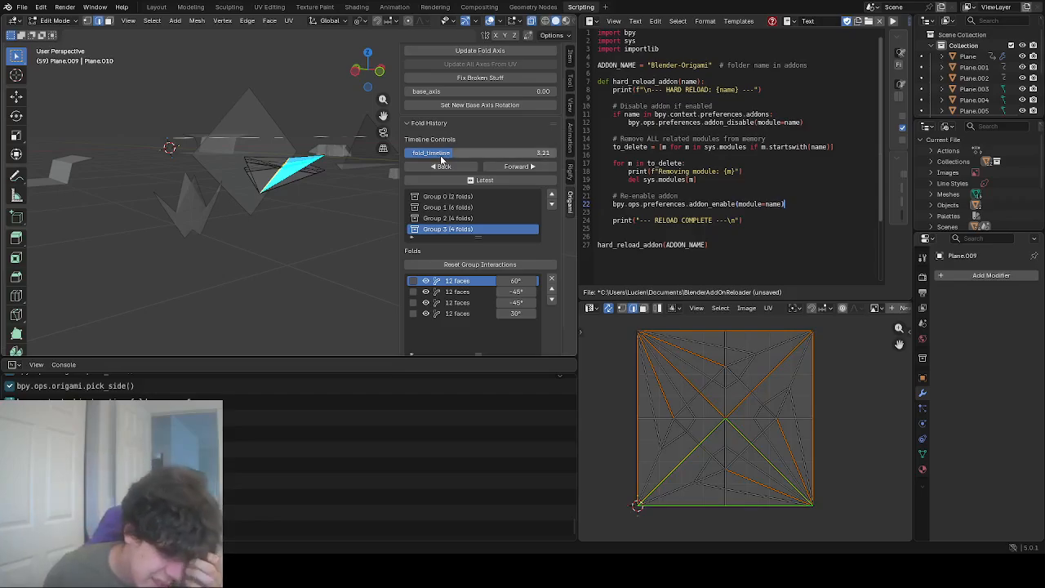
Set the four Group 3 fold angles to -90°, 90°, -90° and 90°, scrubbing the timeline to check their directions.
drag(454, 153, 493, 153)
click(458, 292)
drag(518, 292, 500, 281)
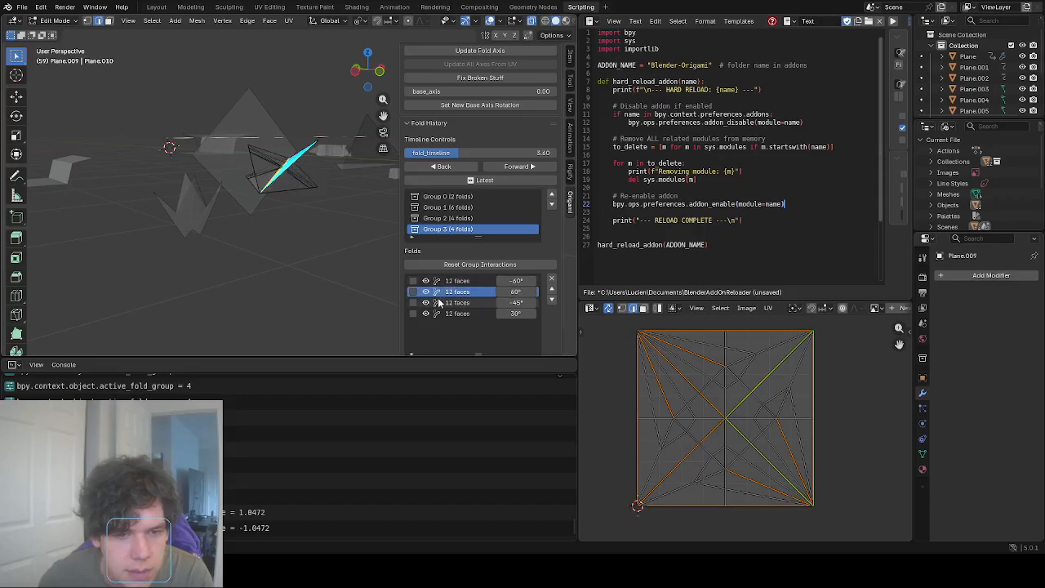
click(465, 302)
drag(481, 160, 461, 152)
mouse_move(516, 303)
mouse_down()
mouse_move(480, 303)
mouse_move(531, 281)
mouse_move(522, 317)
mouse_up()
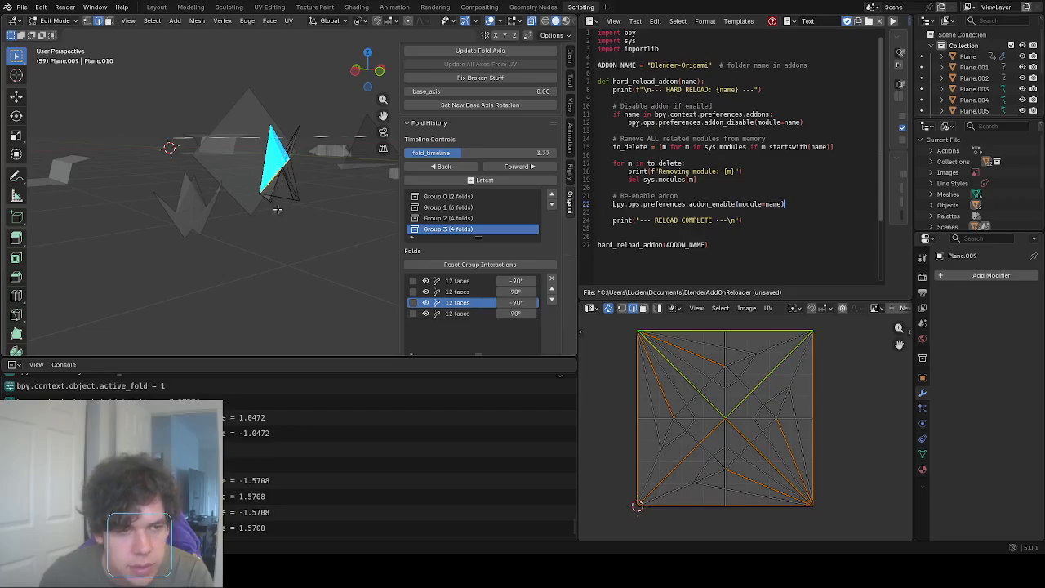
Advance the fold timeline to 4.00 and view the fully folded Group 3 flaps from the side.
middle_drag(278, 206, 331, 175)
drag(483, 154, 487, 153)
middle_drag(351, 183, 310, 187)
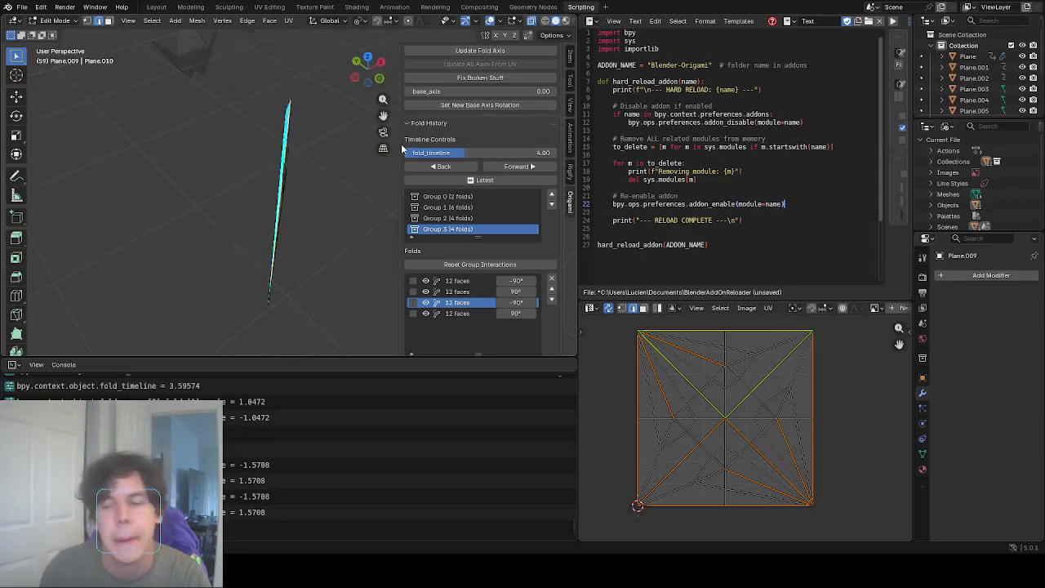
middle_drag(352, 219, 232, 173)
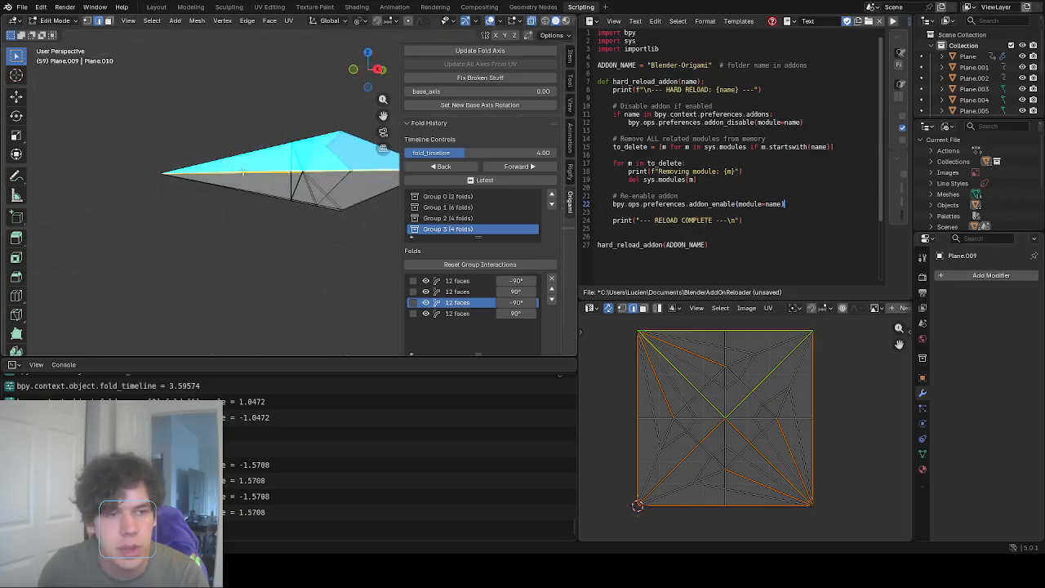
Select a short crease edge beside the centre line on the lower half of the folded model.
click(290, 202)
scroll(294, 188, up, 4)
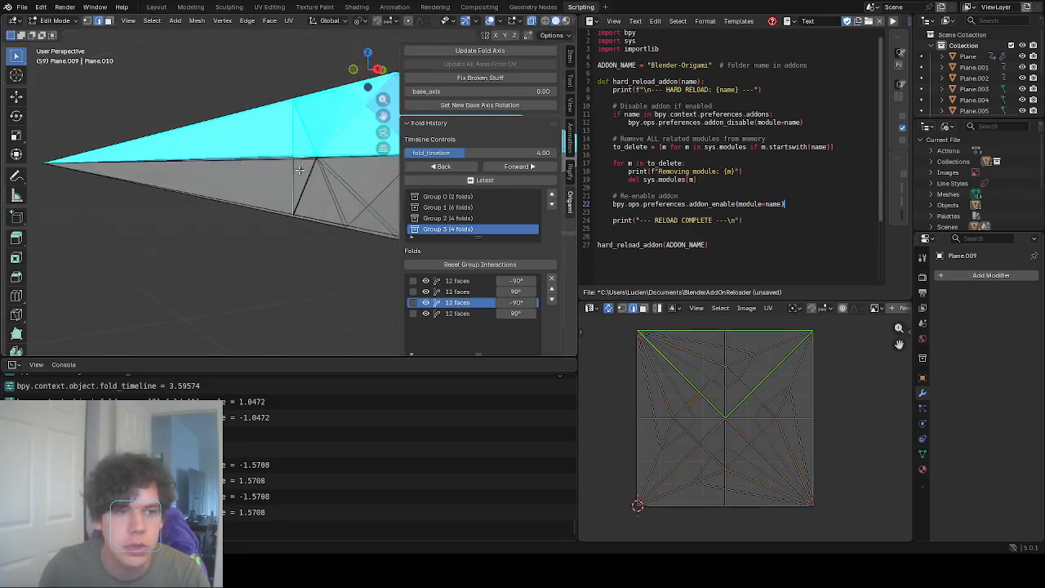
middle_drag(293, 185, 296, 212)
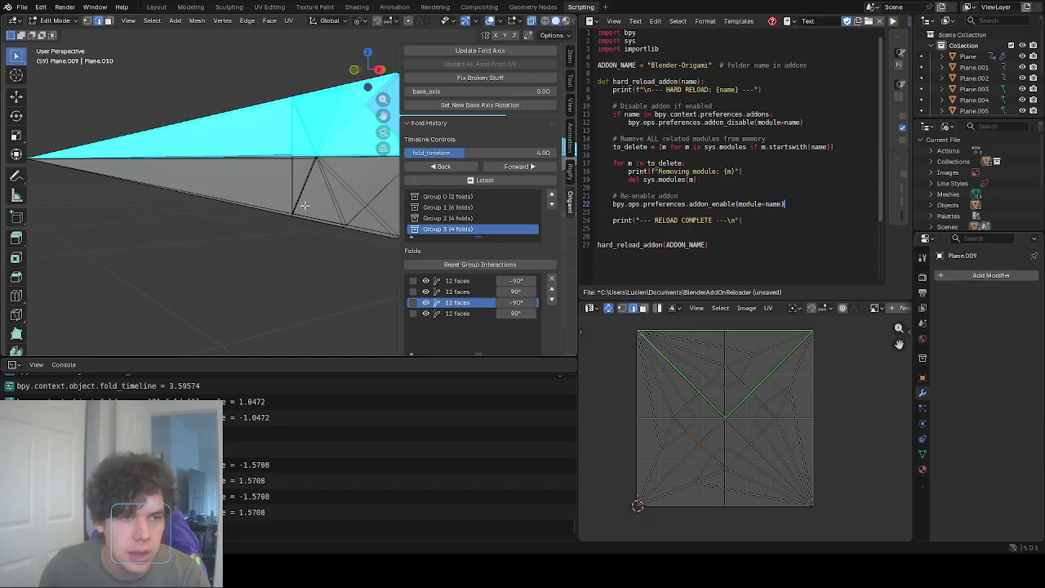
scroll(130, 175, down, 3)
scroll(299, 193, down, 2)
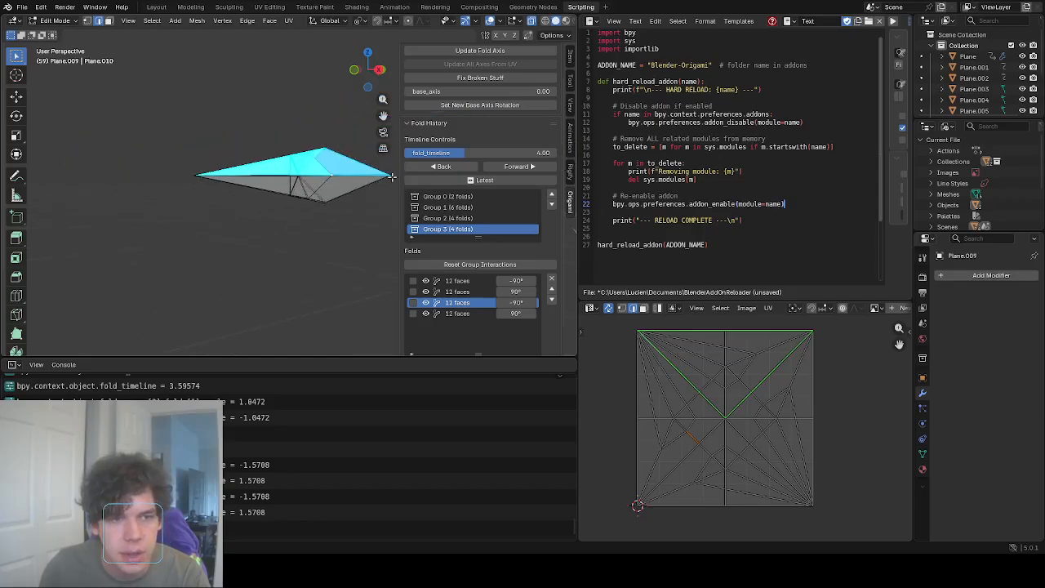
Deselect everything on the folded paper mesh.
scroll(290, 166, up, 5)
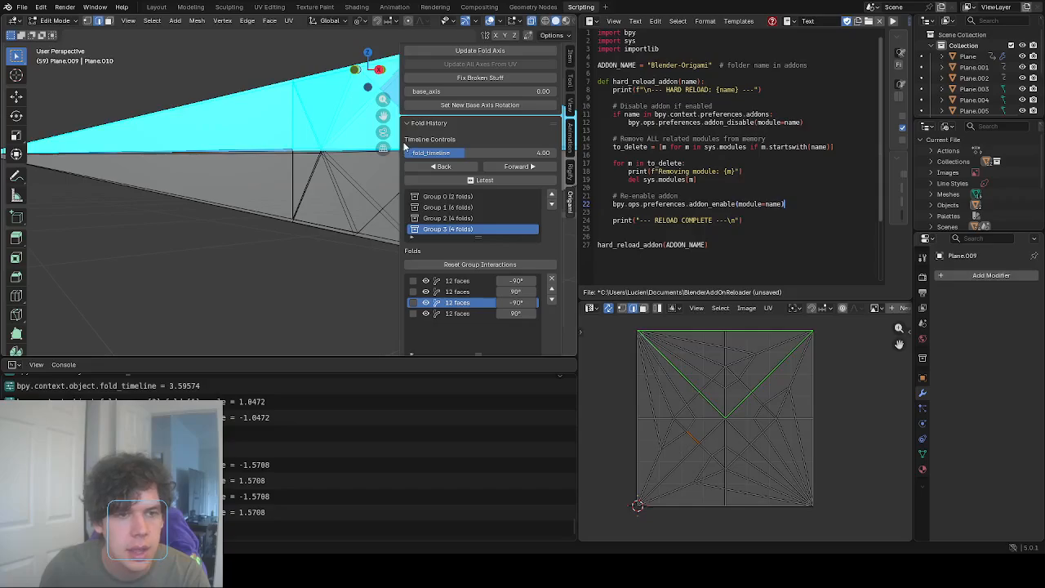
key(a)
key(alt+a)
scroll(316, 233, down, 2)
scroll(348, 216, down, 2)
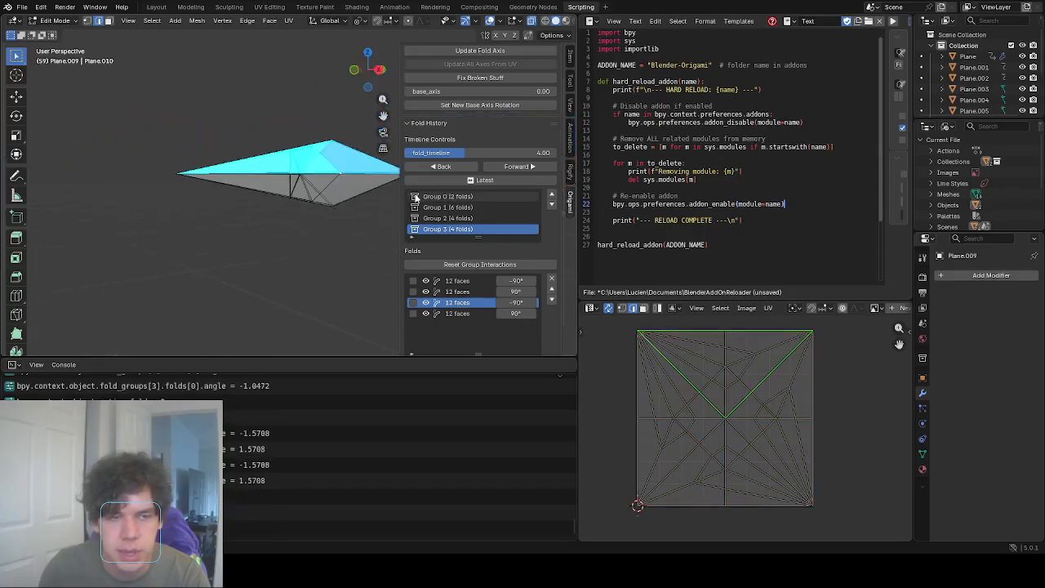
Knife-cut a straight crease across the folded model between the two opposite edge corners, cutting through all layers.
shift+middle_drag(364, 215, 305, 258)
shift+middle_drag(252, 207, 279, 200)
scroll(279, 200, up, 6)
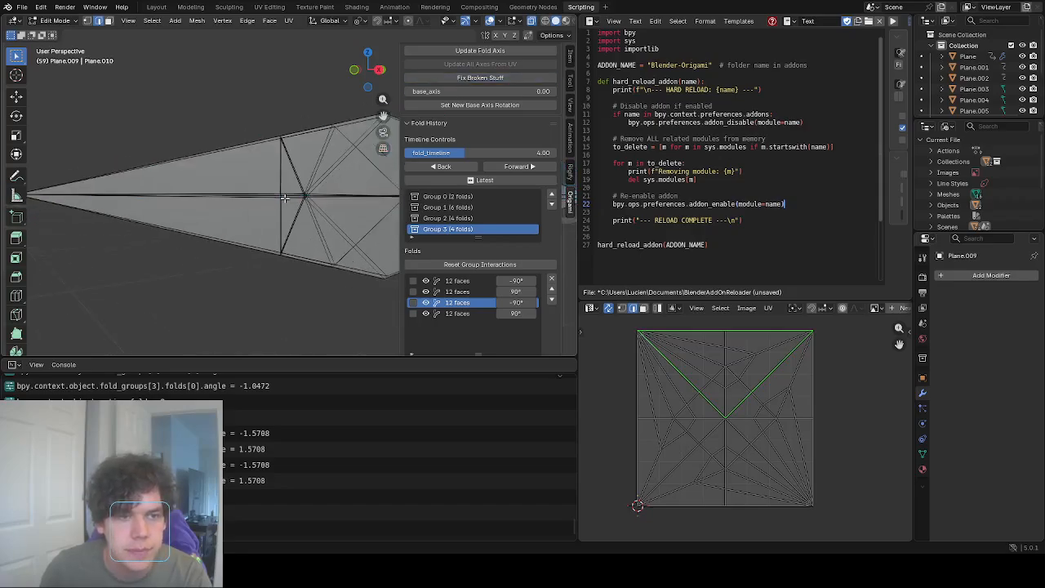
click(15, 315)
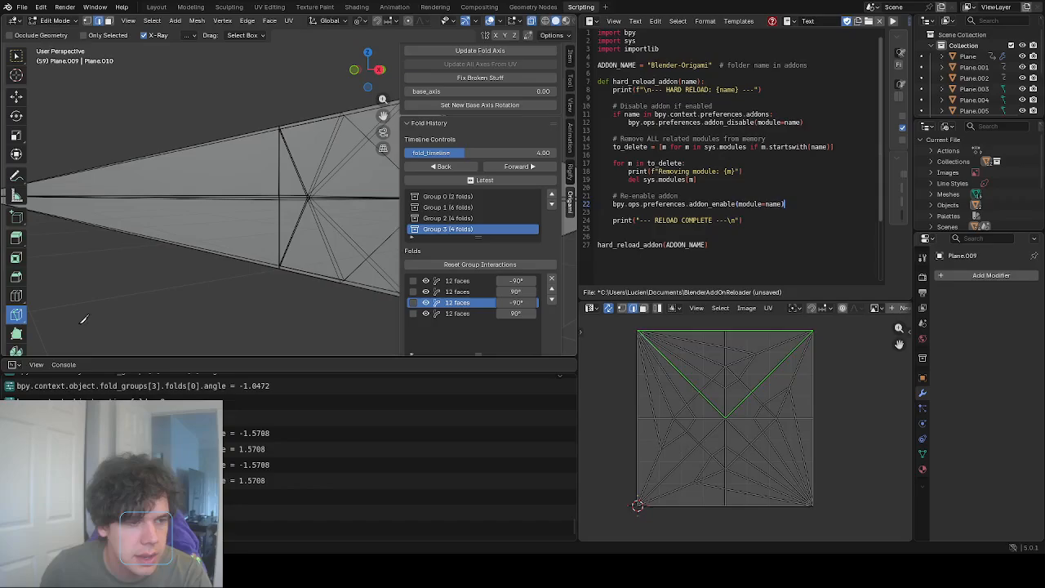
click(285, 263)
middle_drag(286, 278, 282, 88)
click(265, 337)
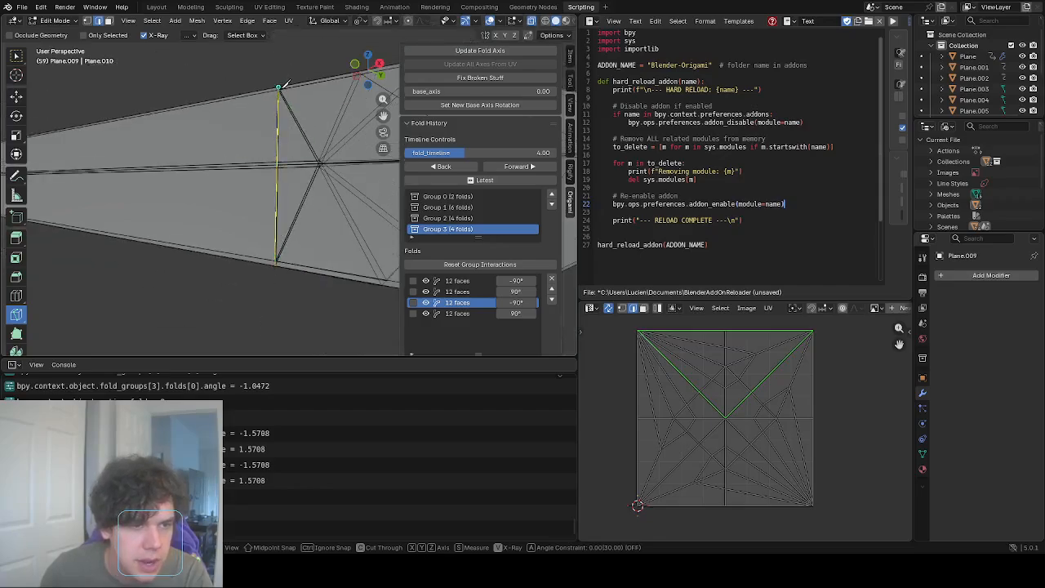
key(Return)
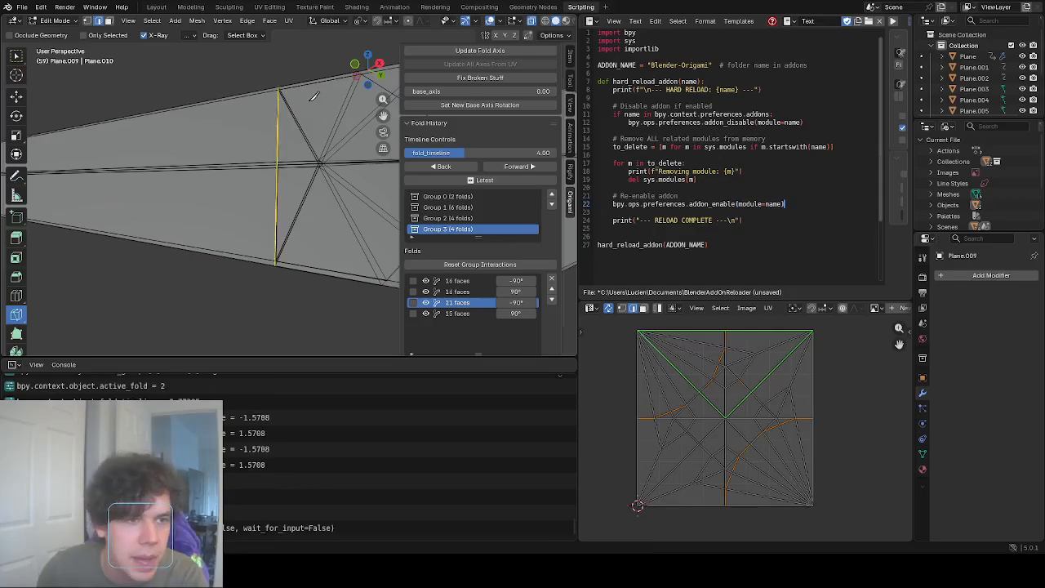
Make new folds along the fresh cross crease, picking the pointed flap beyond it as the moving side.
middle_drag(339, 114, 387, 147)
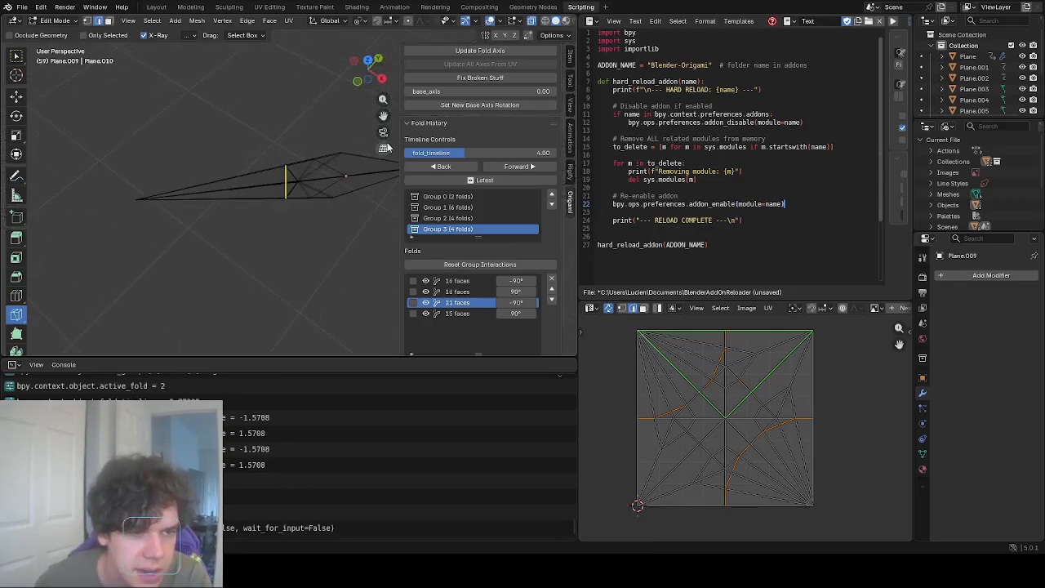
scroll(411, 142, up, 2)
click(480, 66)
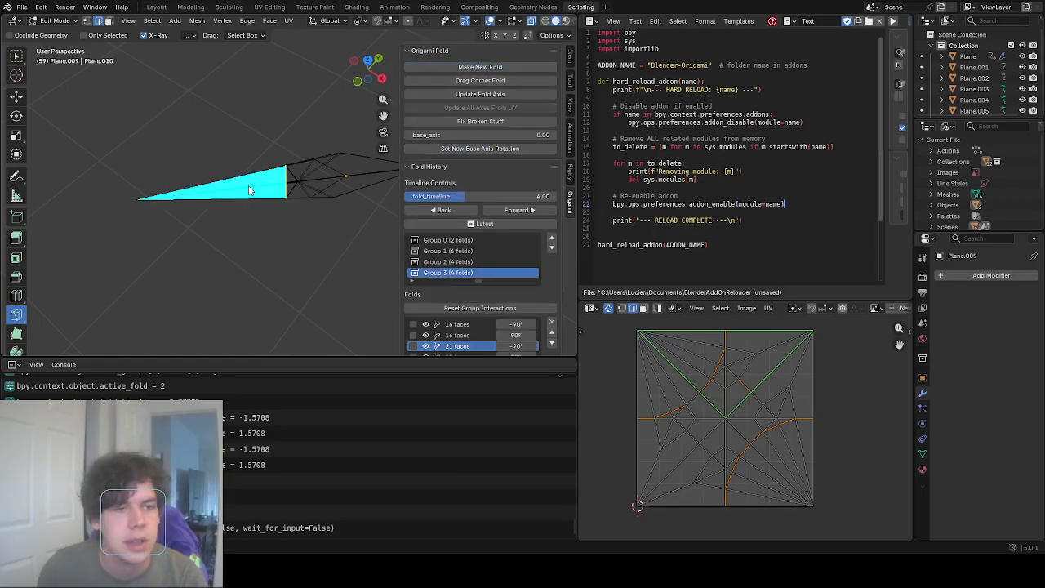
click(249, 189)
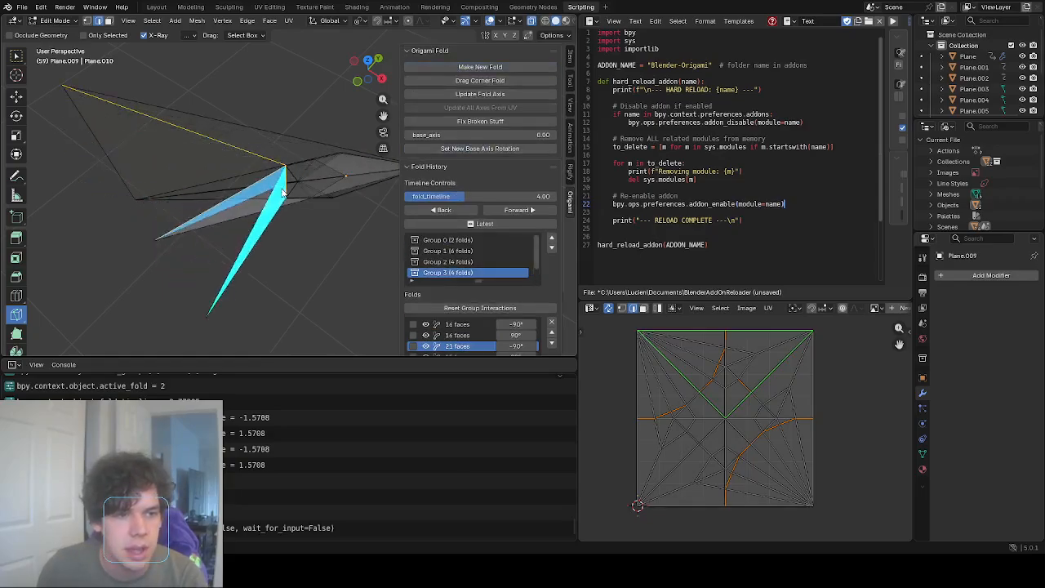
middle_drag(296, 196, 261, 144)
click(481, 66)
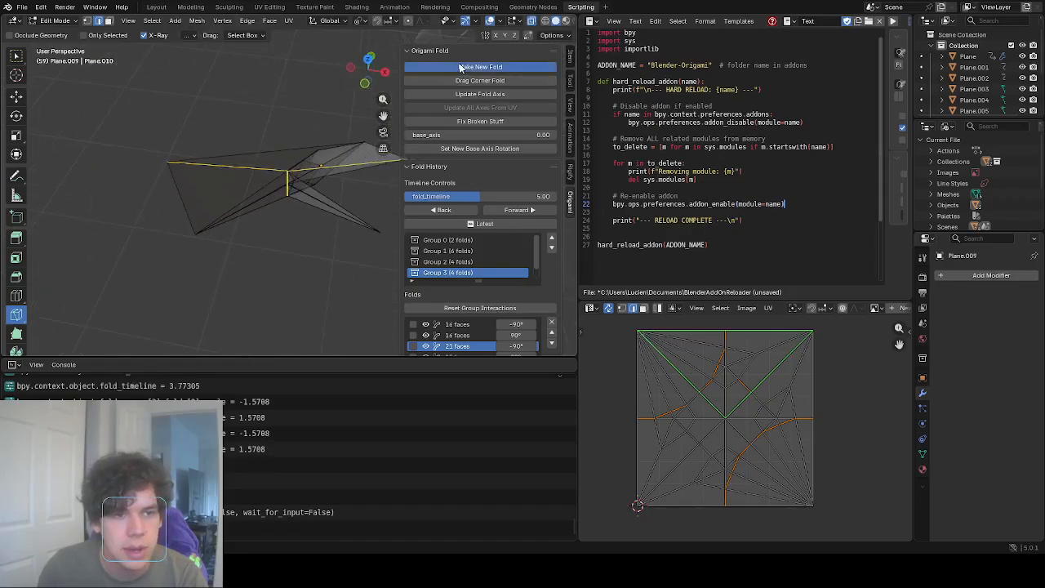
click(264, 194)
Scrub the fold timeline to about 4.86 and examine how the pointed flaps turn about the new crease.
middle_drag(264, 194, 292, 129)
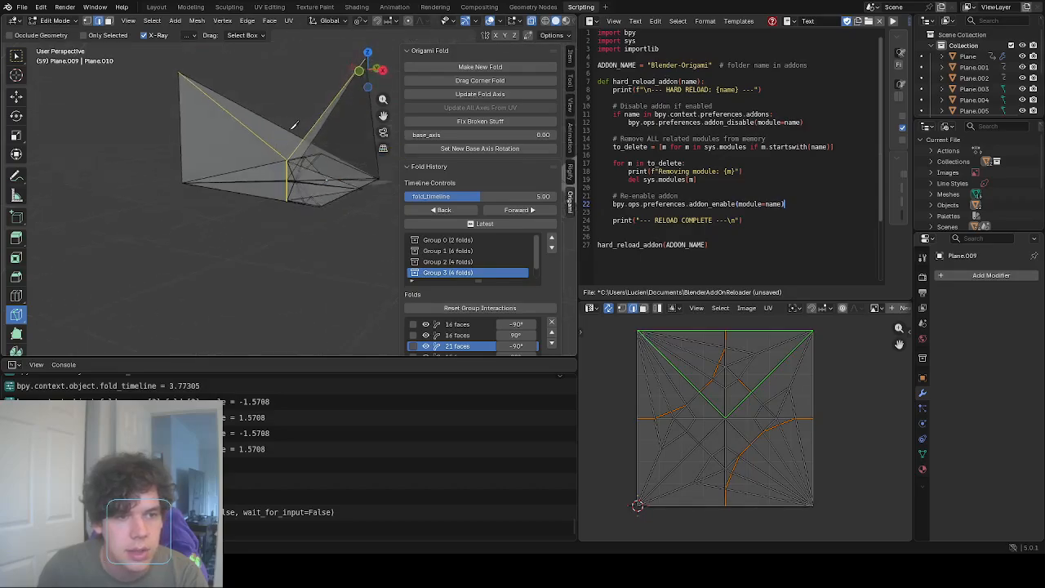
scroll(297, 156, up, 4)
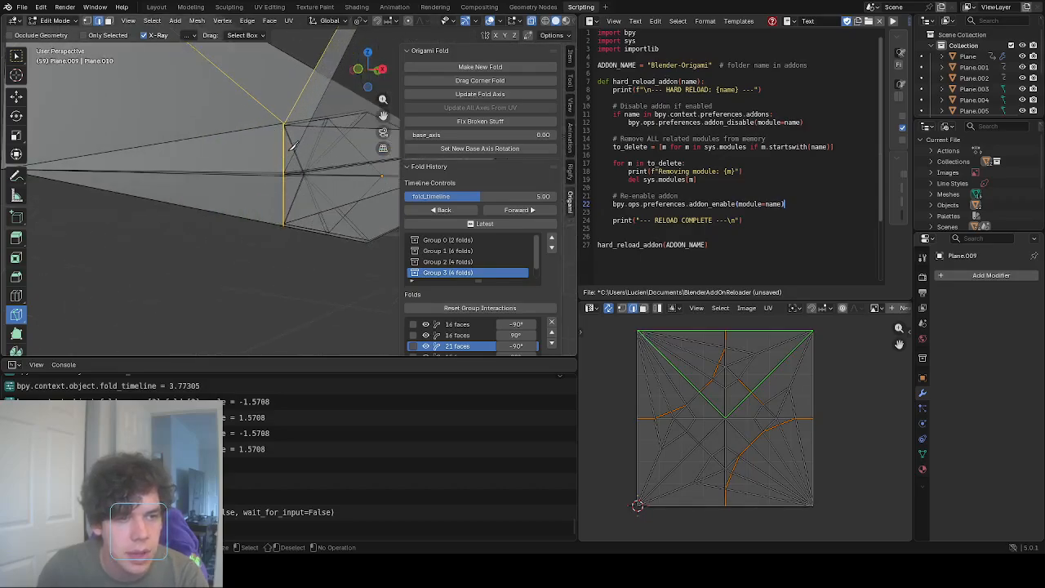
middle_drag(282, 187, 299, 221)
scroll(299, 221, down, 4)
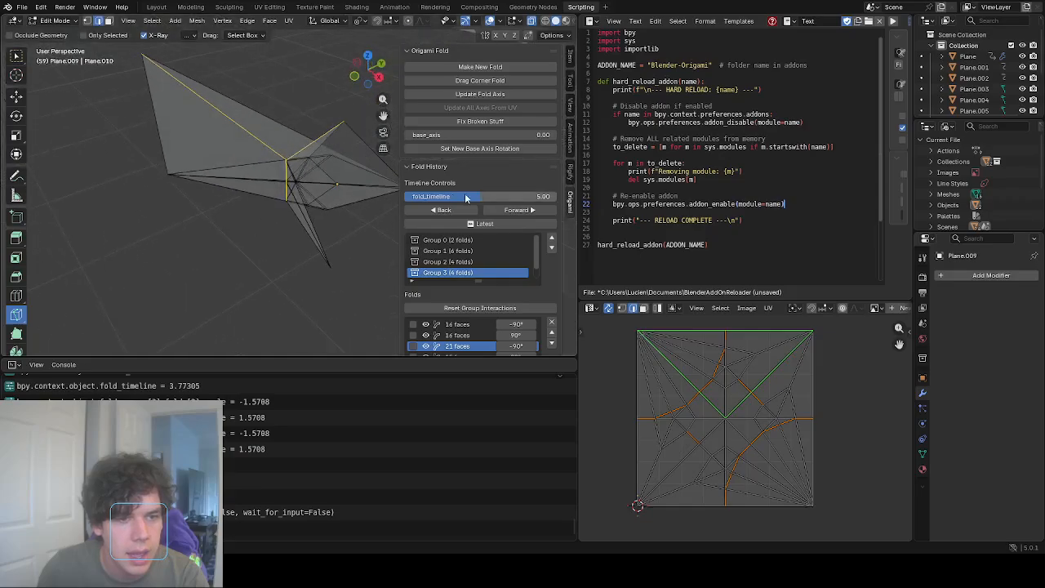
mouse_move(467, 197)
mouse_down()
mouse_move(404, 197)
mouse_move(477, 197)
mouse_up()
middle_drag(251, 163, 345, 161)
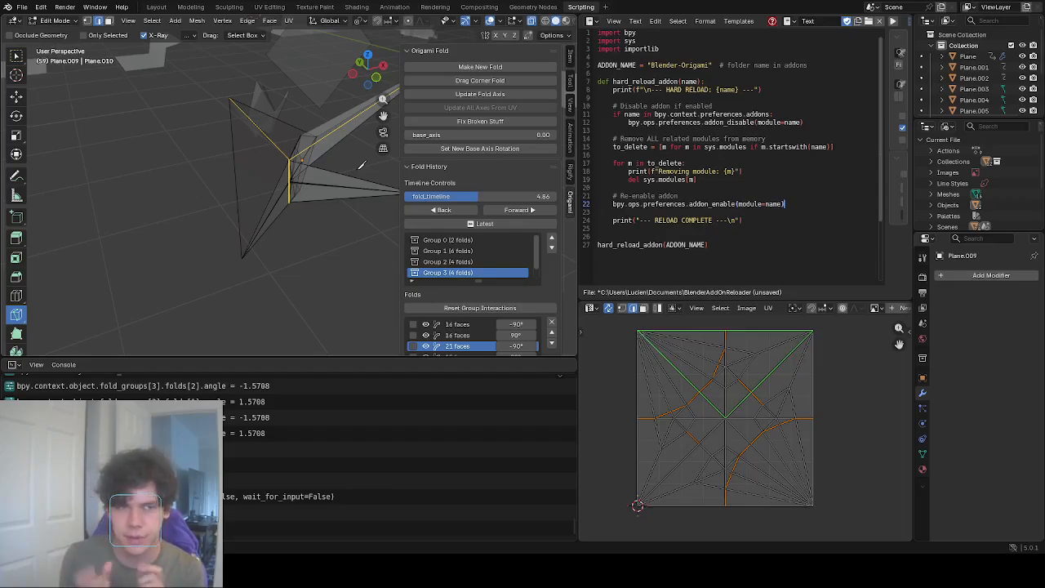
middle_drag(362, 166, 455, 175)
Rewind the fold timeline to 0.00, unfolding the paper to its flat crease pattern.
drag(478, 196, 404, 196)
middle_drag(238, 174, 219, 255)
scroll(263, 243, up, 5)
drag(458, 195, 437, 196)
shift+middle_drag(304, 170, 285, 204)
scroll(334, 141, up, 3)
scroll(339, 146, down, 3)
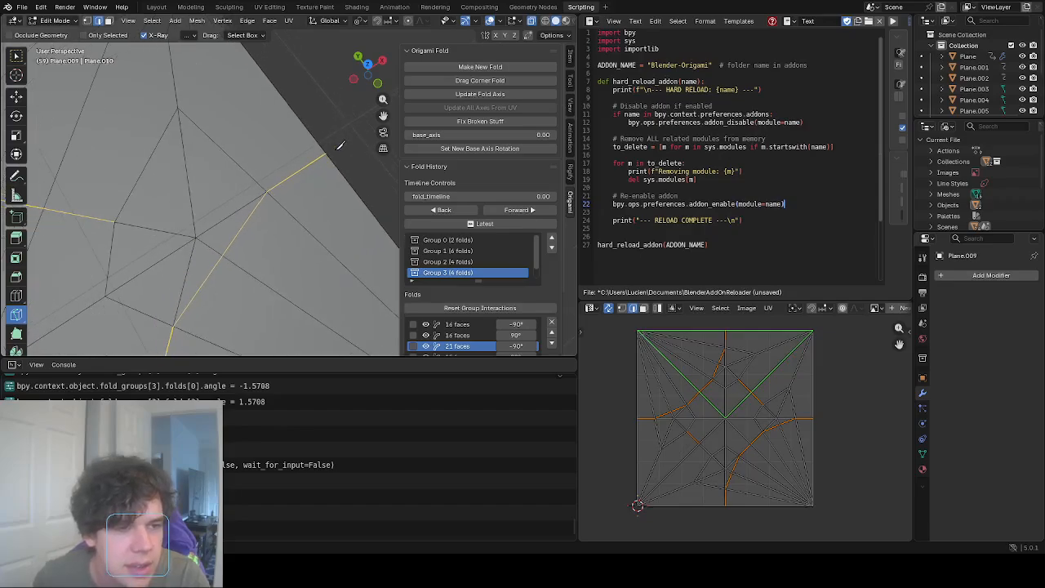
middle_drag(340, 147, 353, 152)
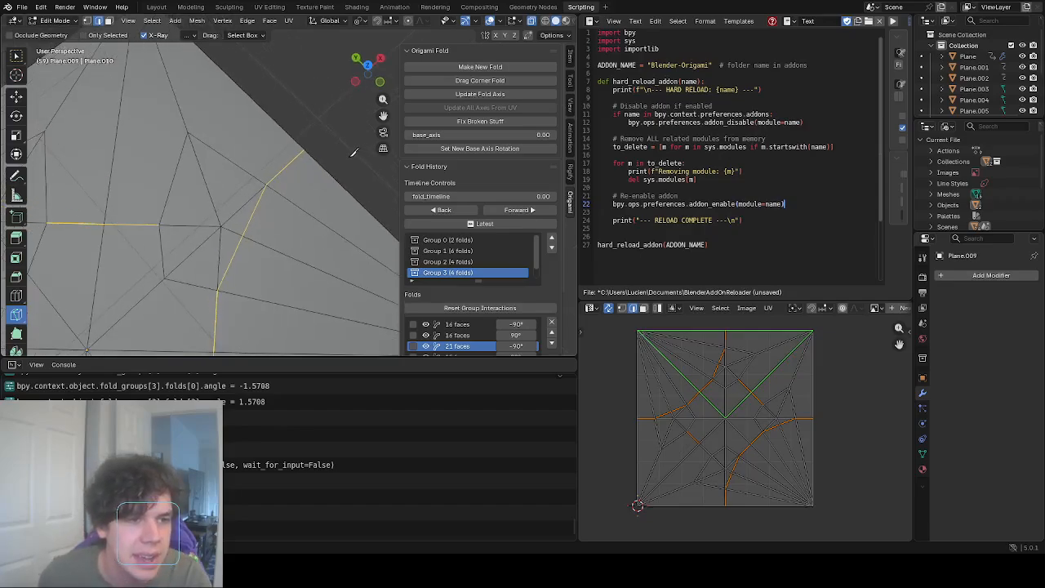
Switch to vertex selection and merge the vertices where the new crease meets the sheet's upper-right edge, at center.
click(16, 56)
click(315, 132)
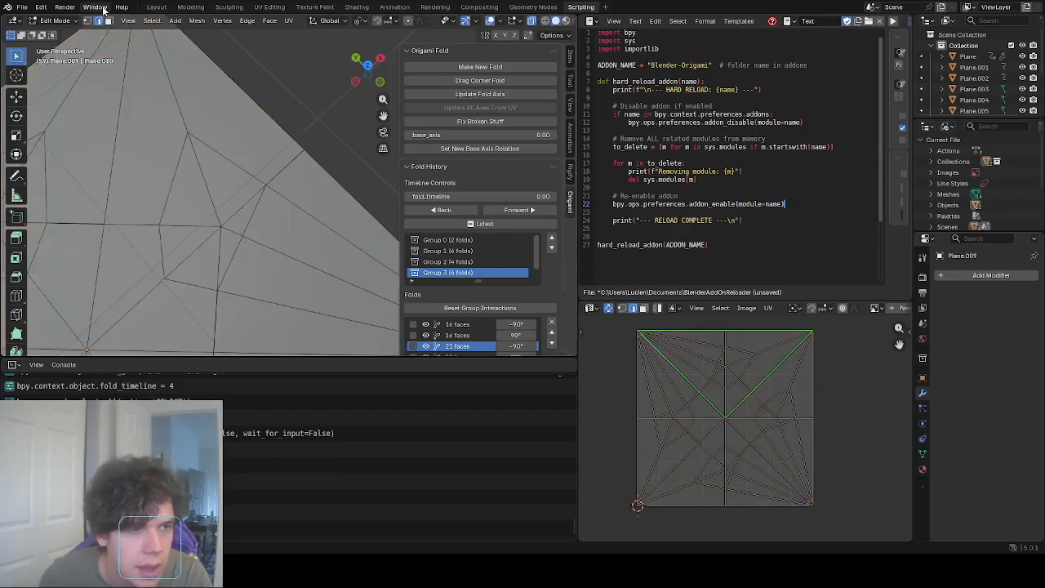
click(86, 20)
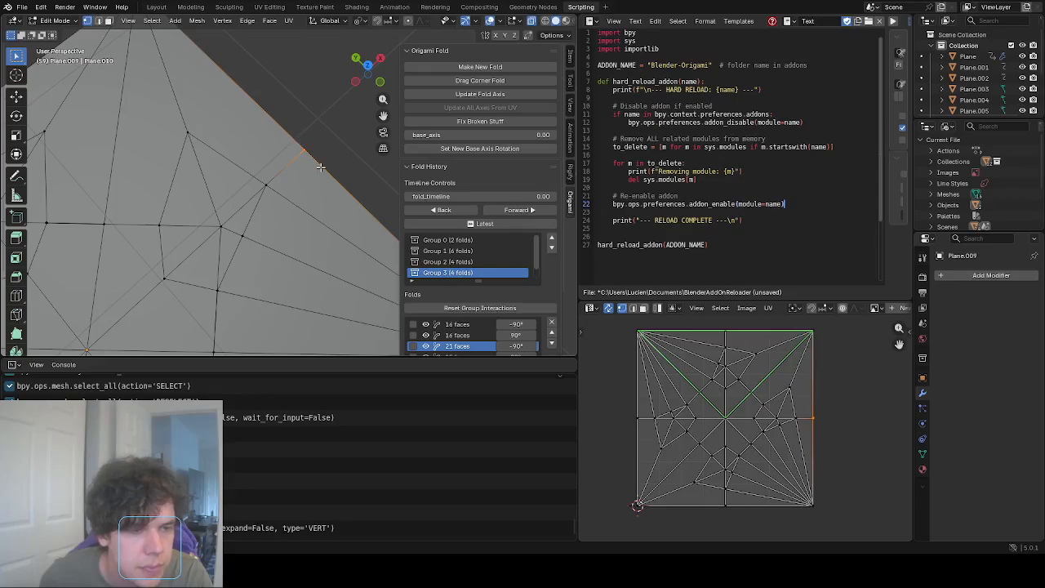
right_click(320, 167)
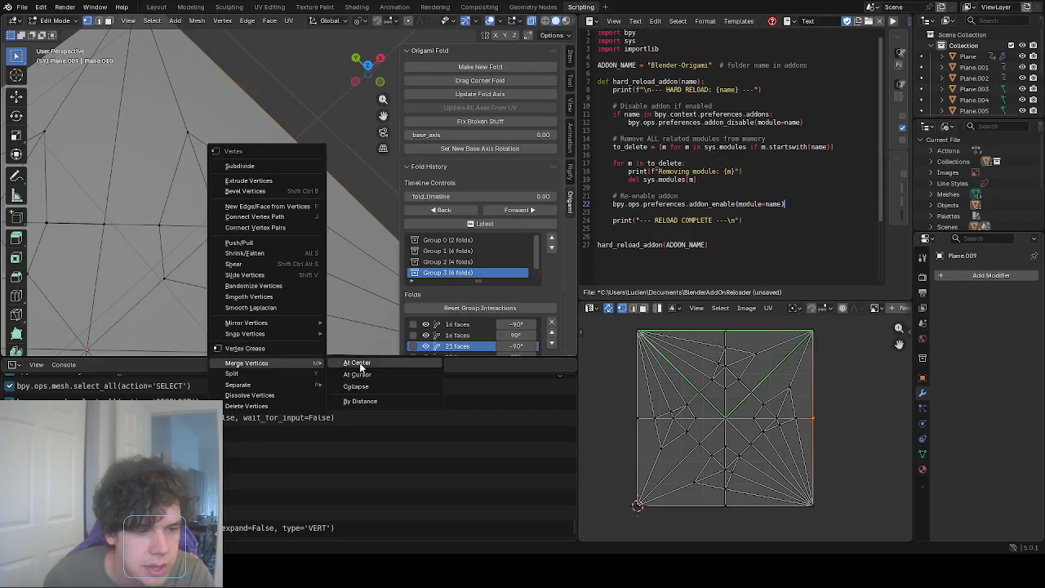
click(352, 368)
scroll(262, 210, down, 2)
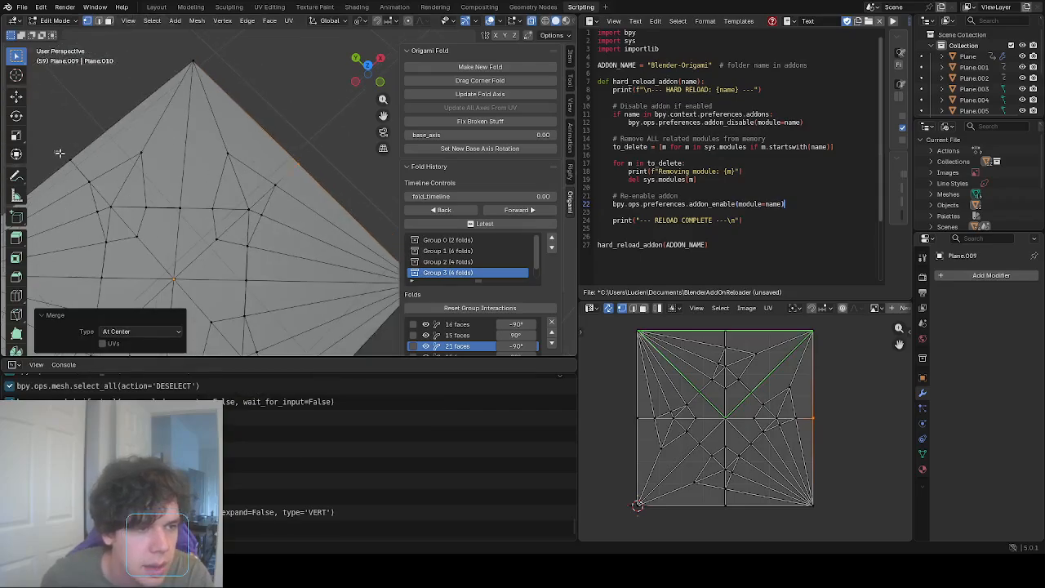
Merge the vertices at the midpoint of the sheet's upper-left edge, at center.
drag(60, 153, 81, 165)
right_click(84, 163)
mouse_move(80, 224)
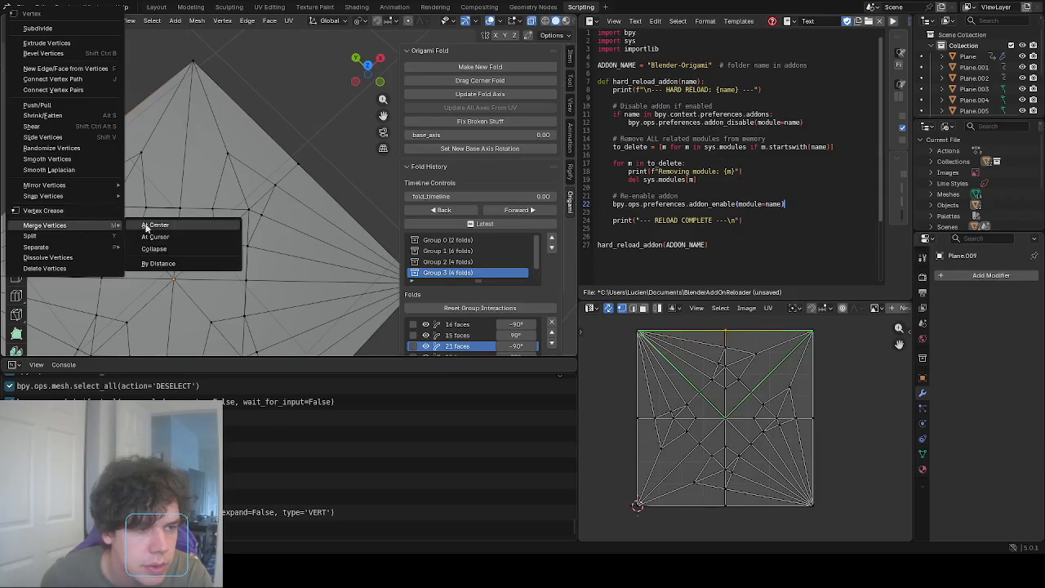
click(147, 226)
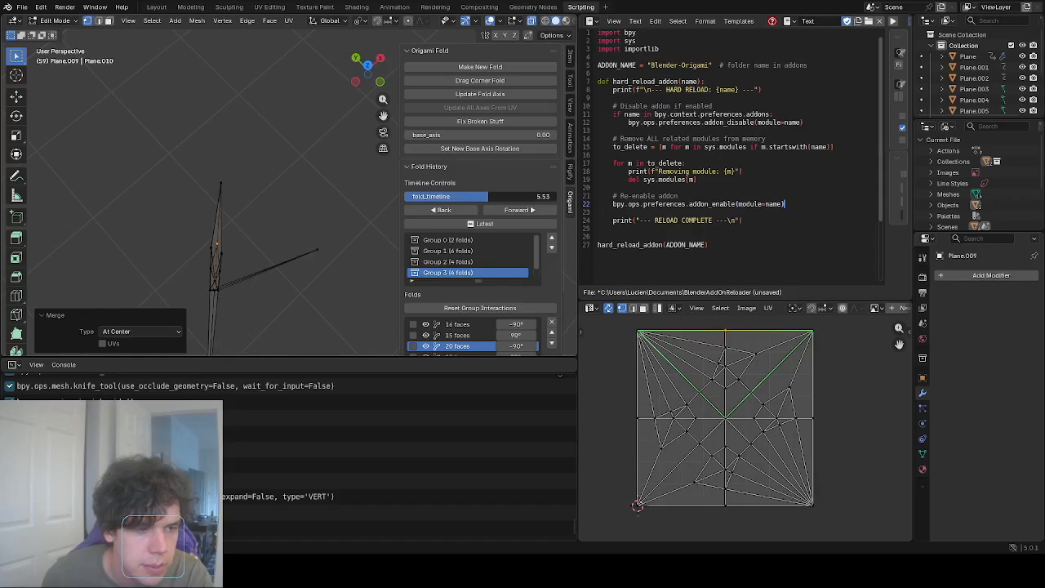
Advance the fold timeline to about 5.64 and clear the vertex selection.
middle_drag(237, 208, 266, 110)
scroll(321, 193, up, 3)
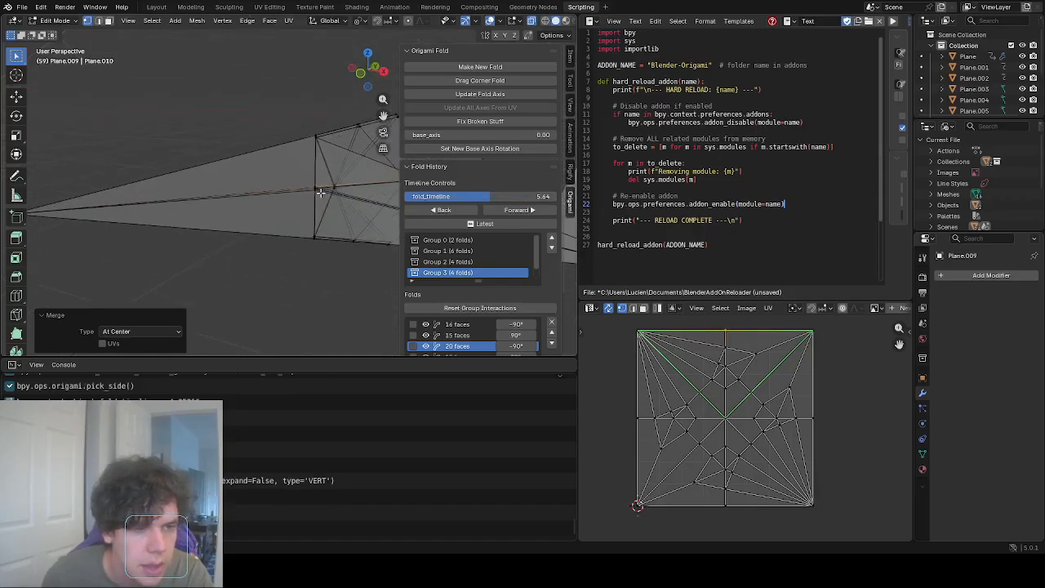
key(a)
key(a)
key(c)
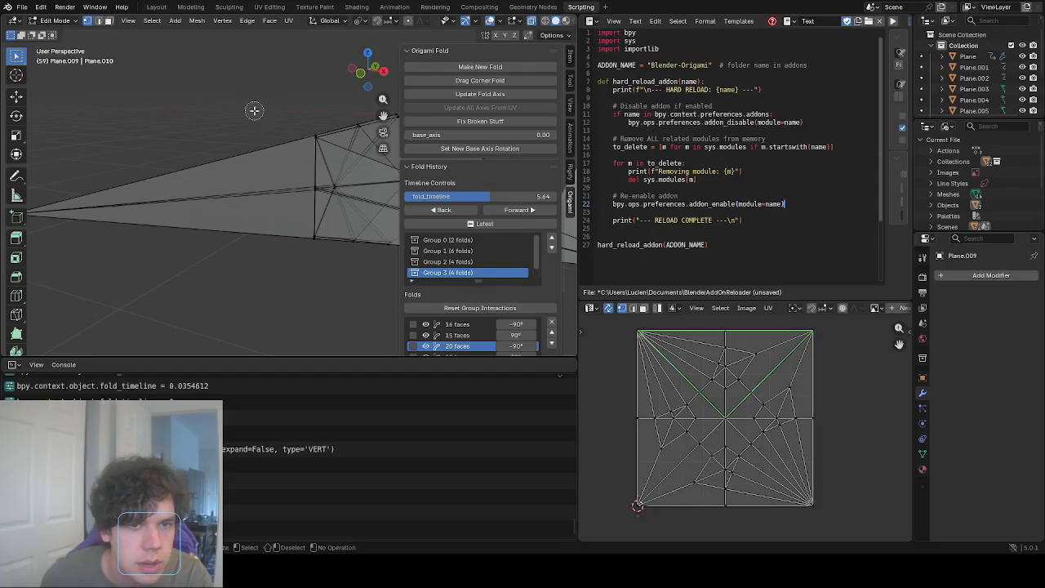
middle_drag(254, 111, 508, 49)
middle_drag(114, 184, 321, 175)
Switch to edge selection and select the crease edges crossing the folded diamond.
click(100, 22)
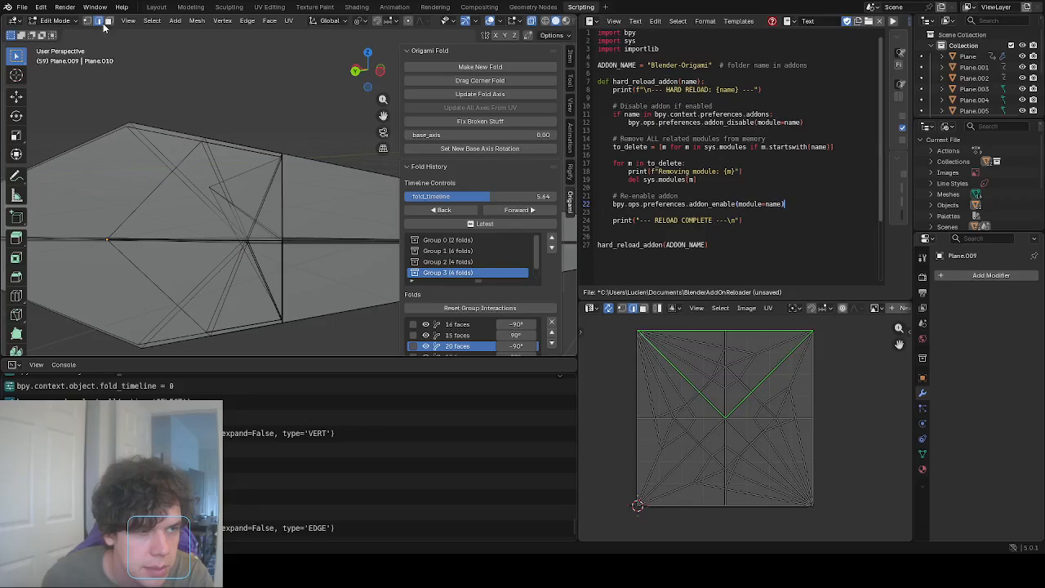
shift+click(279, 274)
scroll(317, 266, down, 5)
middle_drag(328, 265, 260, 289)
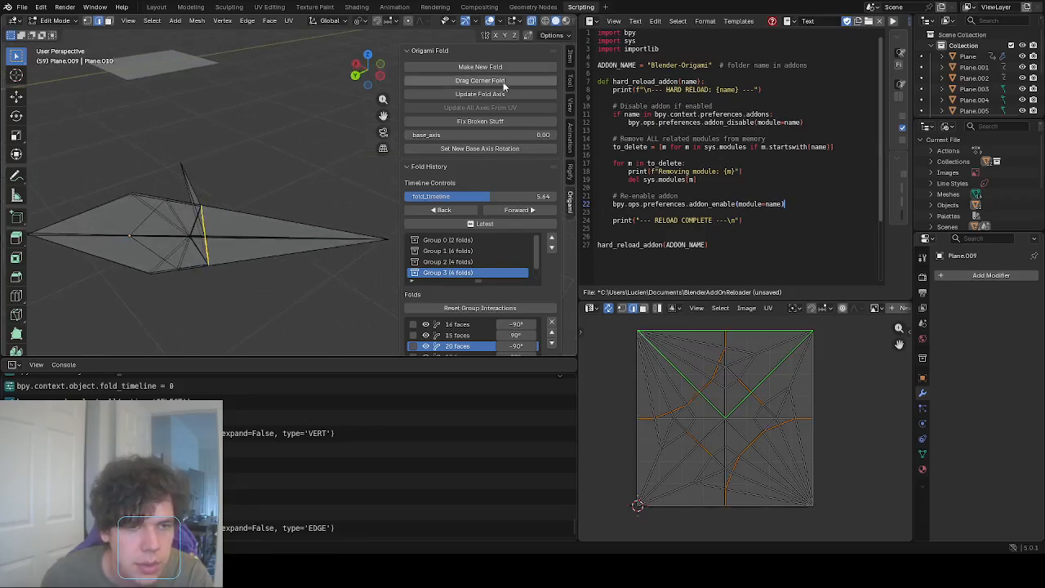
click(502, 82)
key(Escape)
Refine the circle selection to only the layered edges along the cross crease, deselecting the surrounding faces and edges.
middle_drag(236, 245, 254, 219)
scroll(254, 219, up, 7)
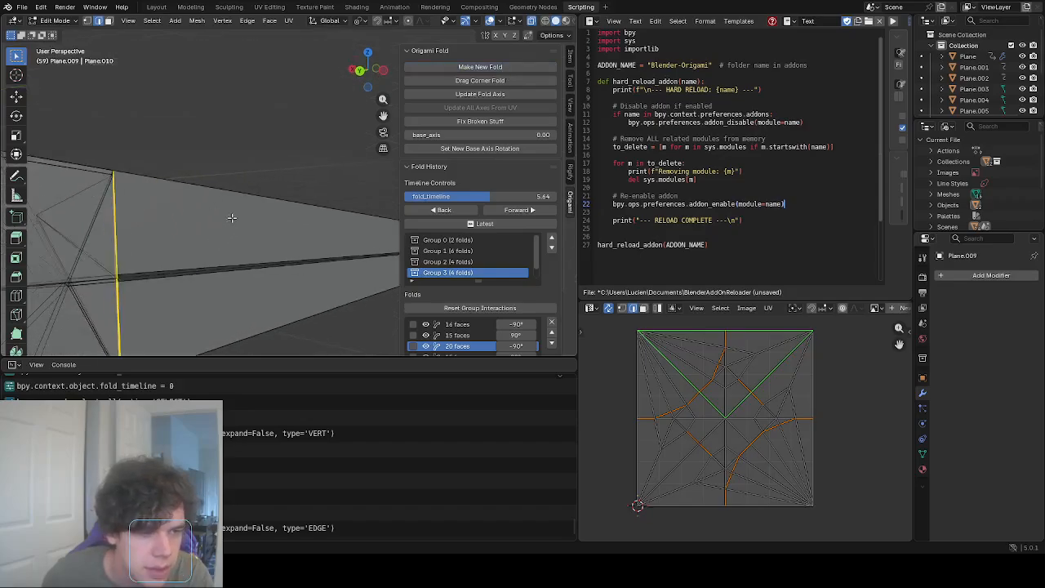
shift+middle_drag(49, 261, 226, 161)
shift+click(223, 199)
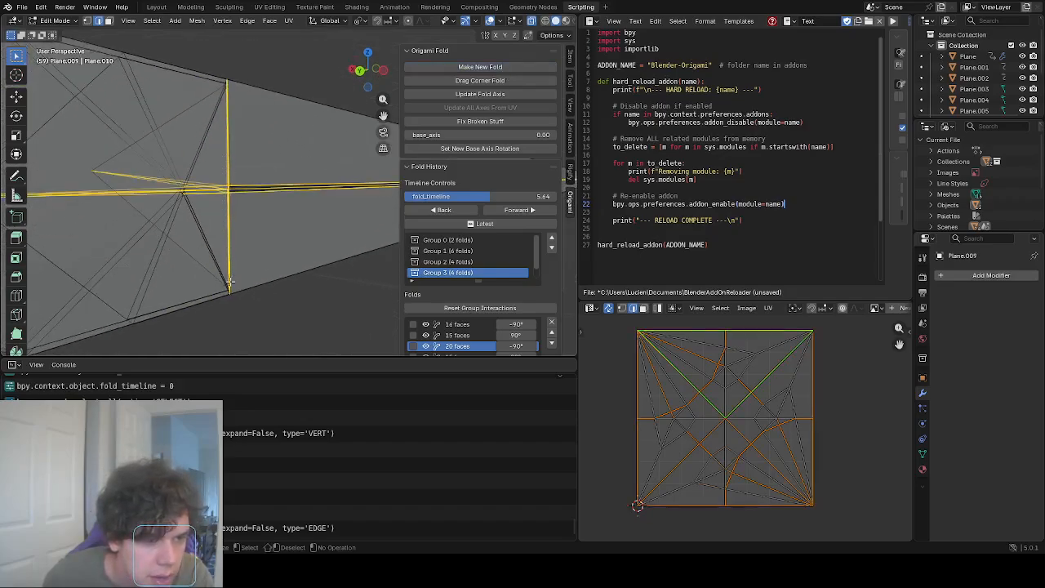
drag(231, 282, 231, 308)
drag(224, 110, 227, 73)
middle_drag(276, 164, 272, 208)
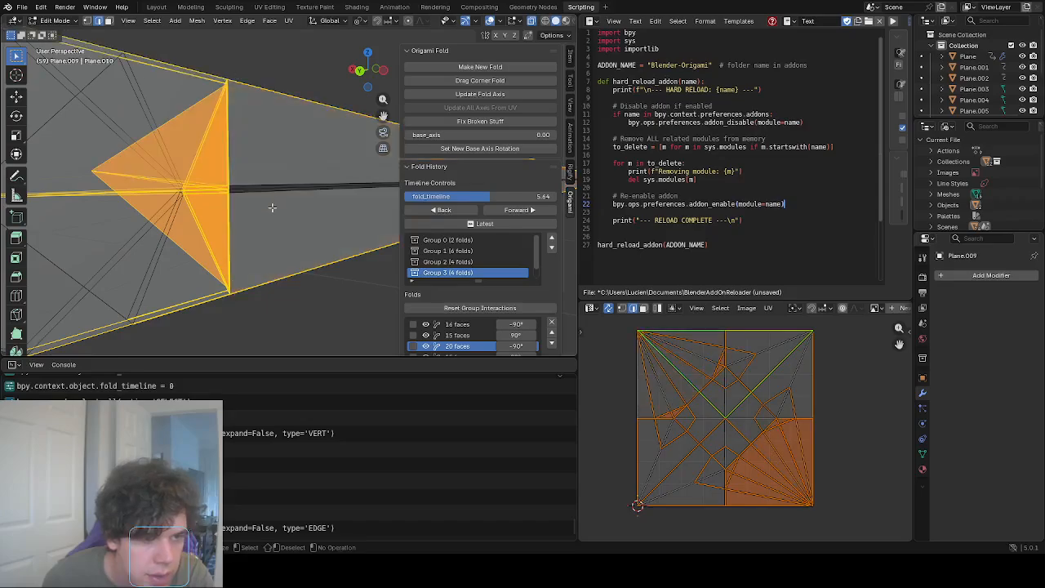
middle_drag(297, 73, 318, 253)
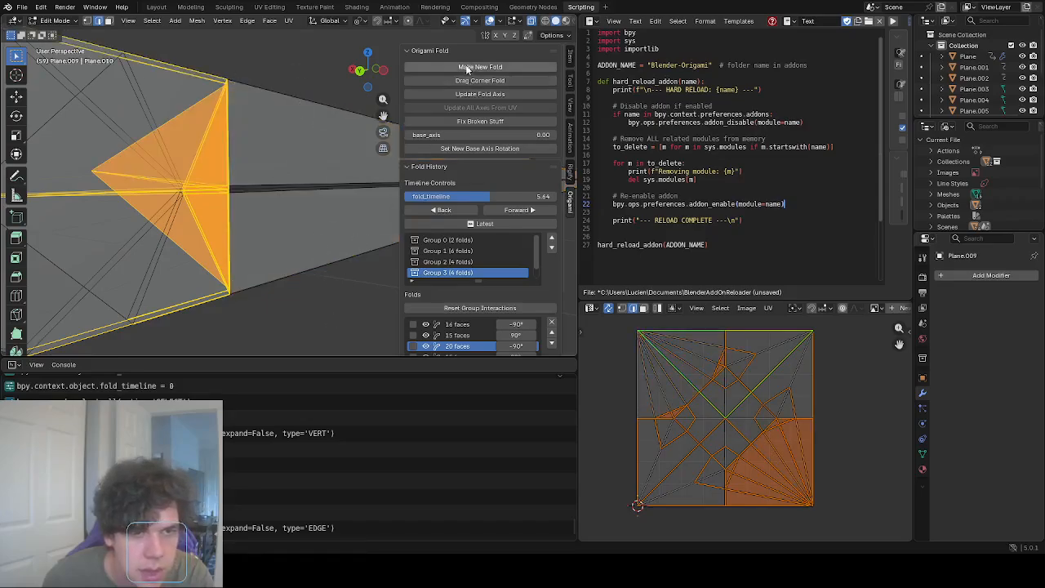
mouse_move(170, 52)
middle_down()
mouse_move(208, 324)
mouse_move(182, 80)
mouse_move(175, 166)
middle_up()
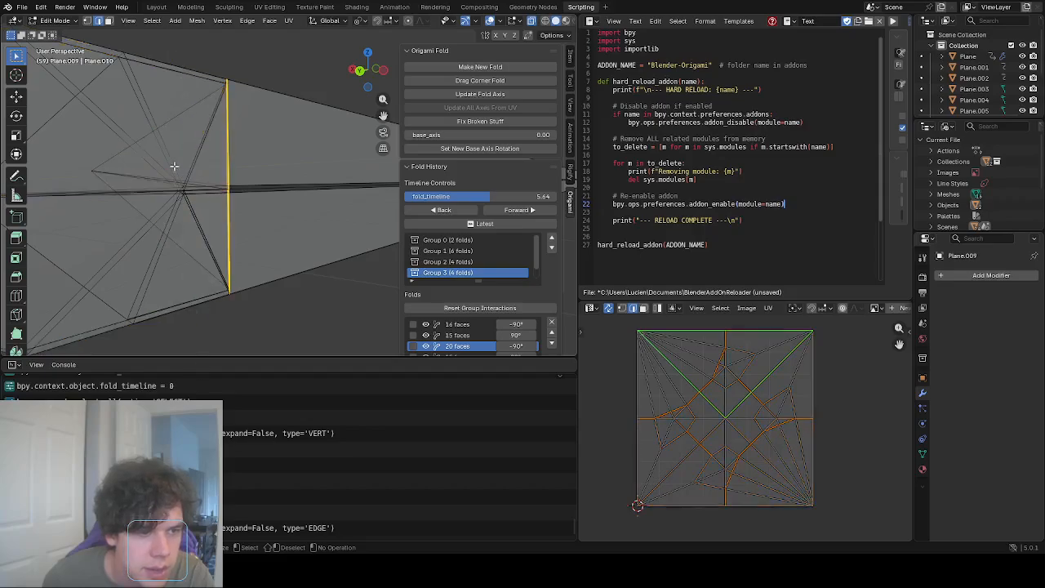
key(Escape)
Try to make another fold along the selected cross crease, picking the pointed flap as the moving side.
scroll(196, 214, down, 5)
middle_drag(197, 214, 272, 203)
click(450, 68)
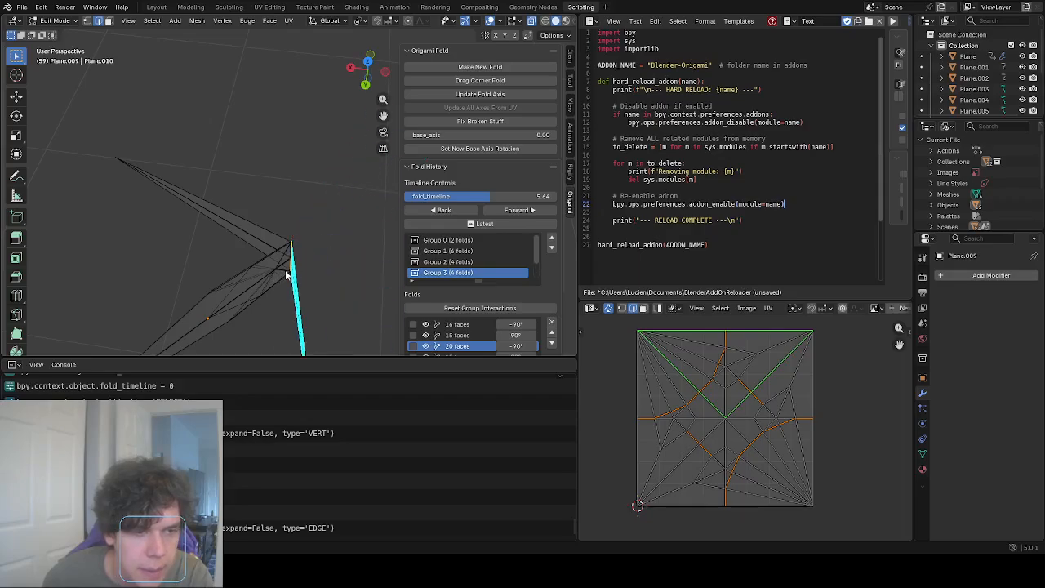
click(333, 199)
middle_drag(334, 199, 237, 242)
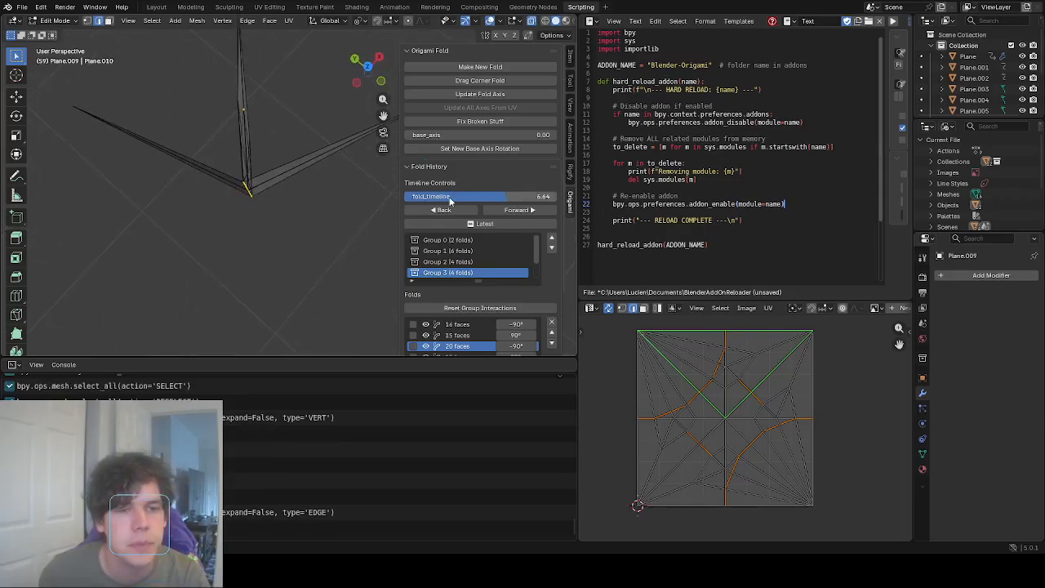
Review the two folds of Group 4 and remove the empty Group 5 from the fold history.
scroll(499, 270, down, 1)
scroll(500, 278, down, 1)
click(499, 274)
click(552, 332)
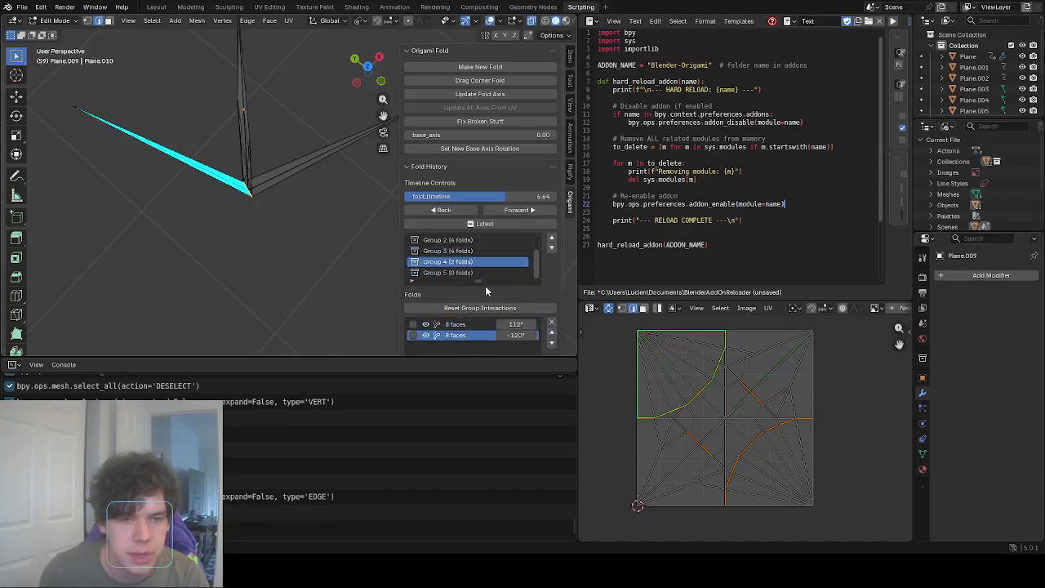
click(490, 274)
click(551, 319)
shift+middle_drag(292, 155, 313, 191)
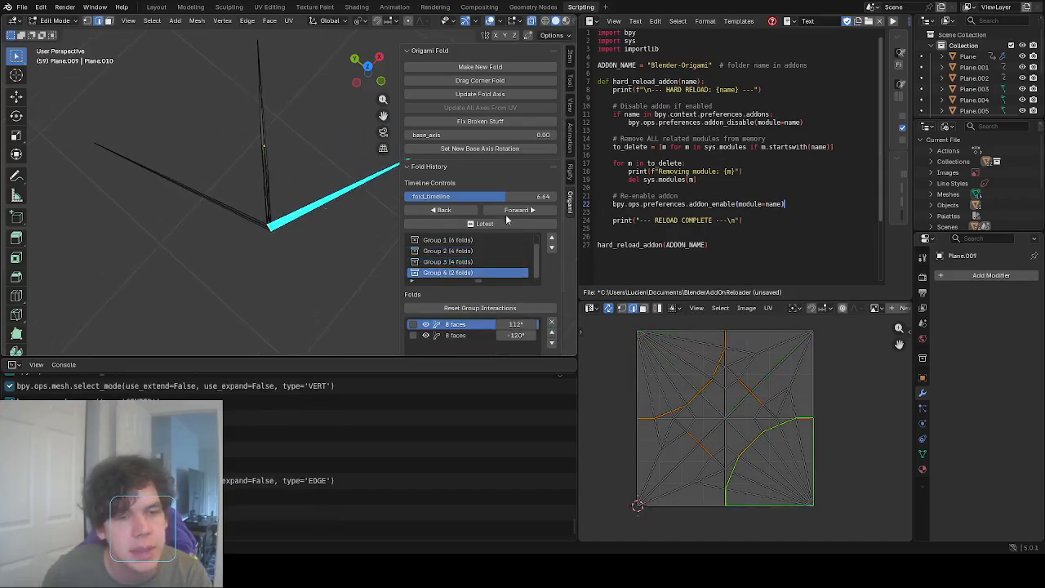
Scrub the fold timeline back and forth across Group 4 and examine how its two folds turn the pointed flaps.
drag(508, 199, 470, 199)
middle_drag(284, 189, 268, 167)
click(474, 263)
click(477, 275)
click(483, 222)
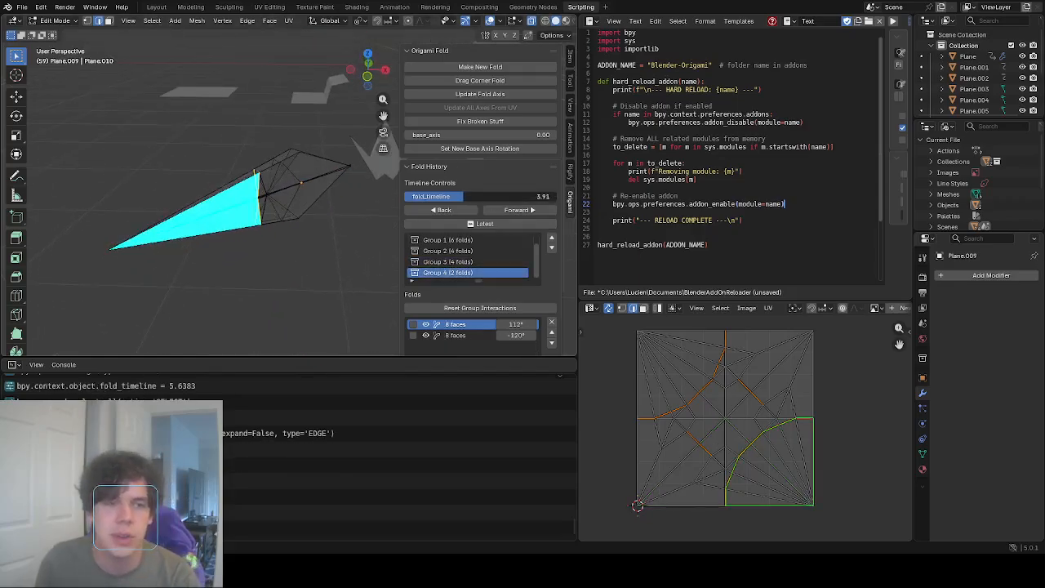
drag(452, 196, 479, 197)
middle_drag(308, 161, 369, 235)
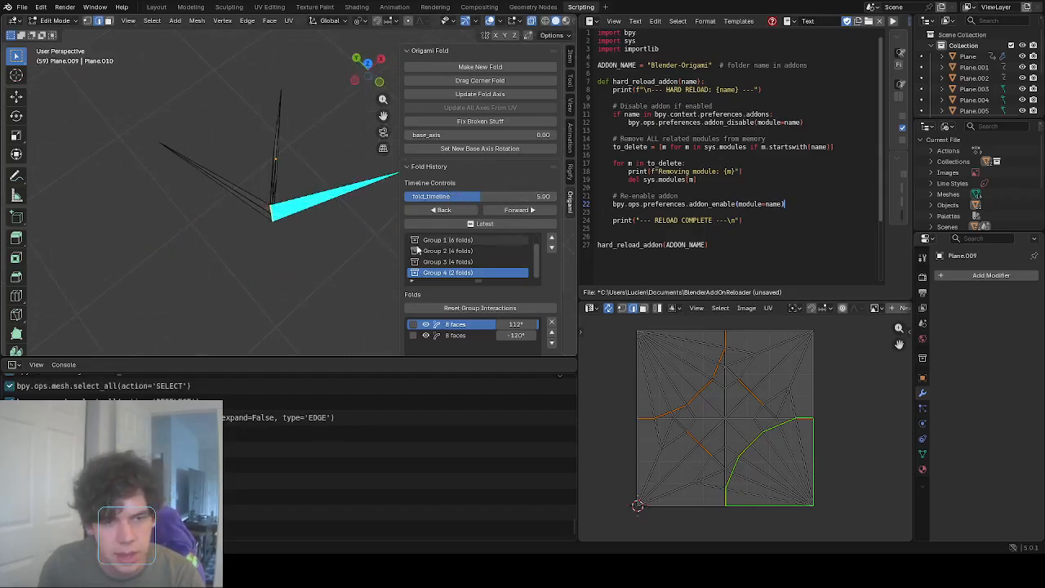
Set Group 4's two folds to 180° and -180°, and replay them on the fold timeline.
drag(515, 324, 477, 336)
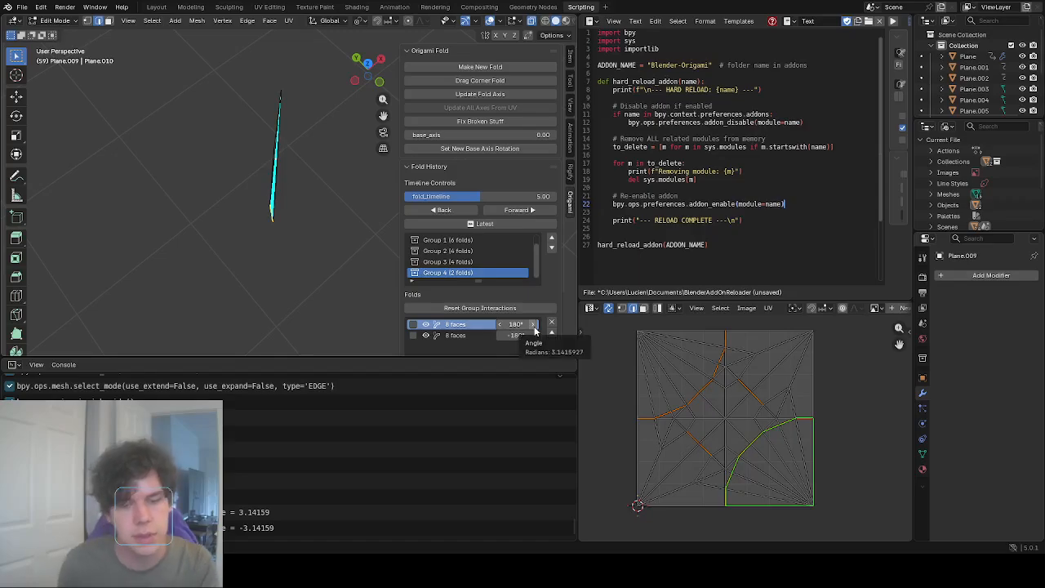
key(F1)
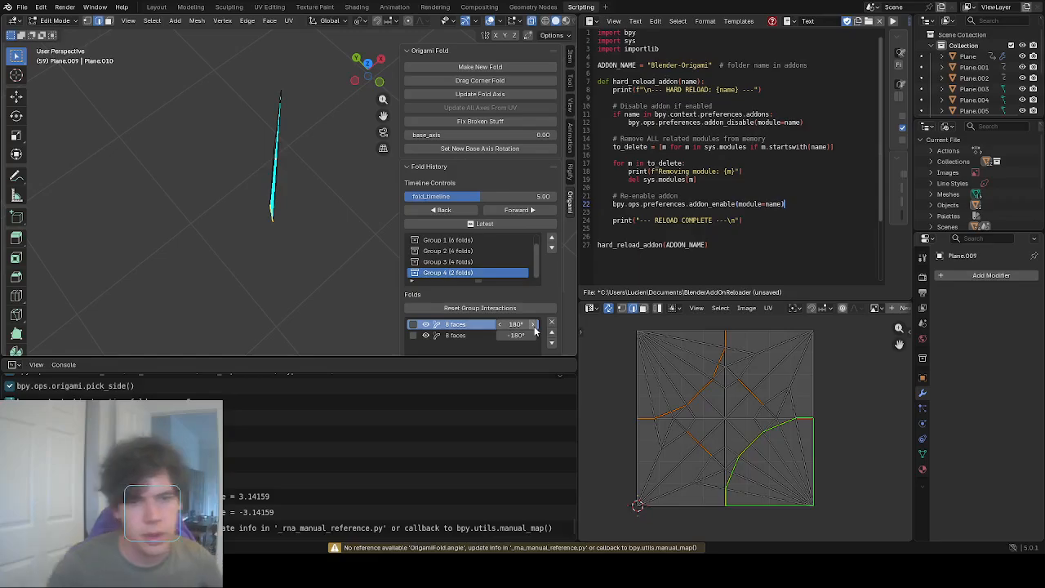
middle_drag(336, 158, 323, 206)
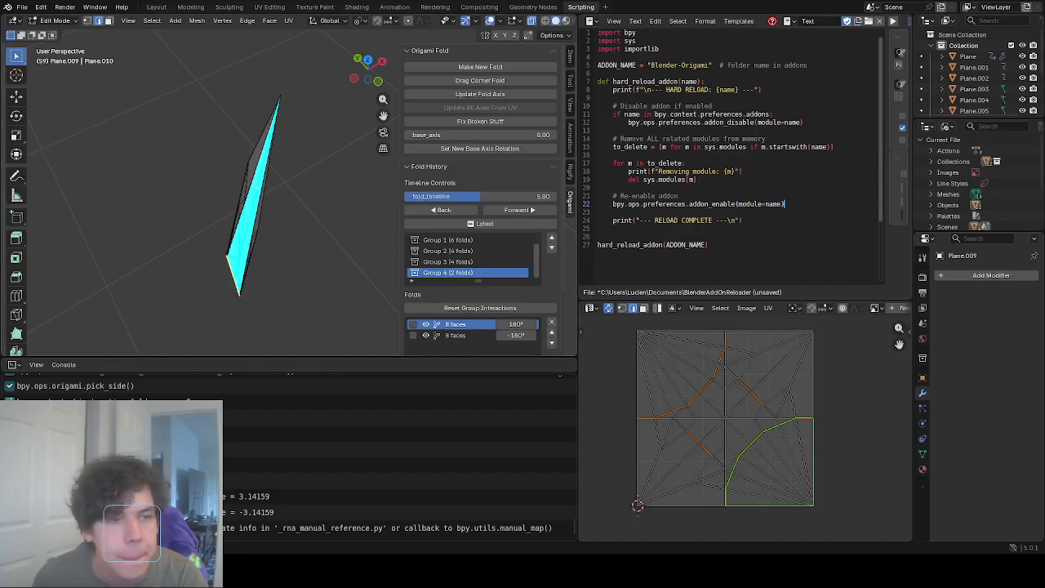
middle_drag(324, 206, 286, 184)
drag(482, 196, 469, 196)
middle_drag(345, 204, 304, 248)
drag(469, 196, 480, 196)
middle_drag(323, 180, 358, 94)
Clear the selection and select the crease edges that converge at the pointed tip of the folded base.
scroll(325, 135, up, 2)
key(a)
key(a)
mouse_move(324, 137)
middle_down()
mouse_move(323, 152)
mouse_move(338, 133)
middle_up()
scroll(266, 190, up, 2)
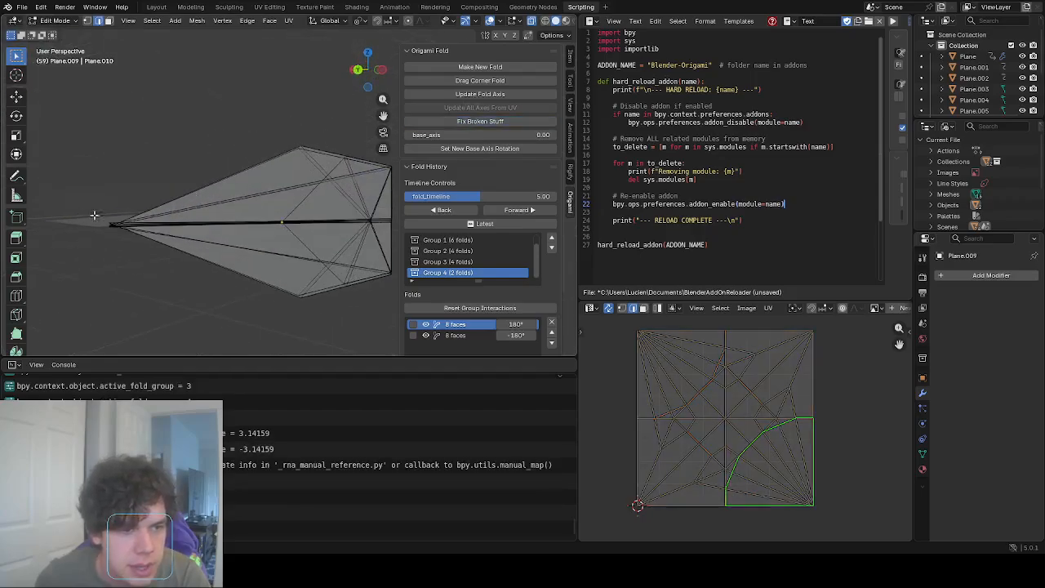
middle_drag(257, 228, 236, 215)
middle_drag(300, 172, 104, 206)
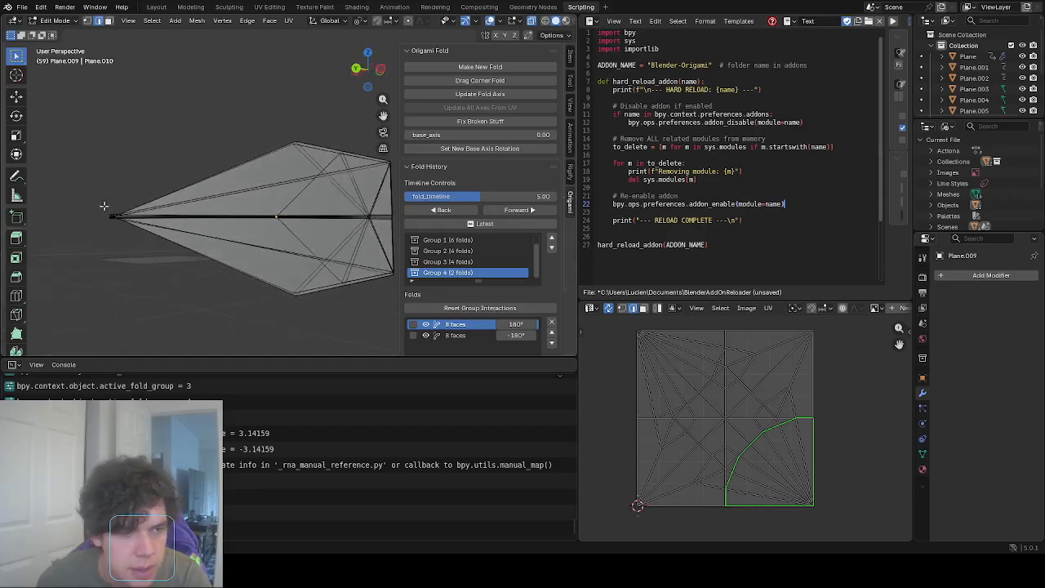
click(107, 219)
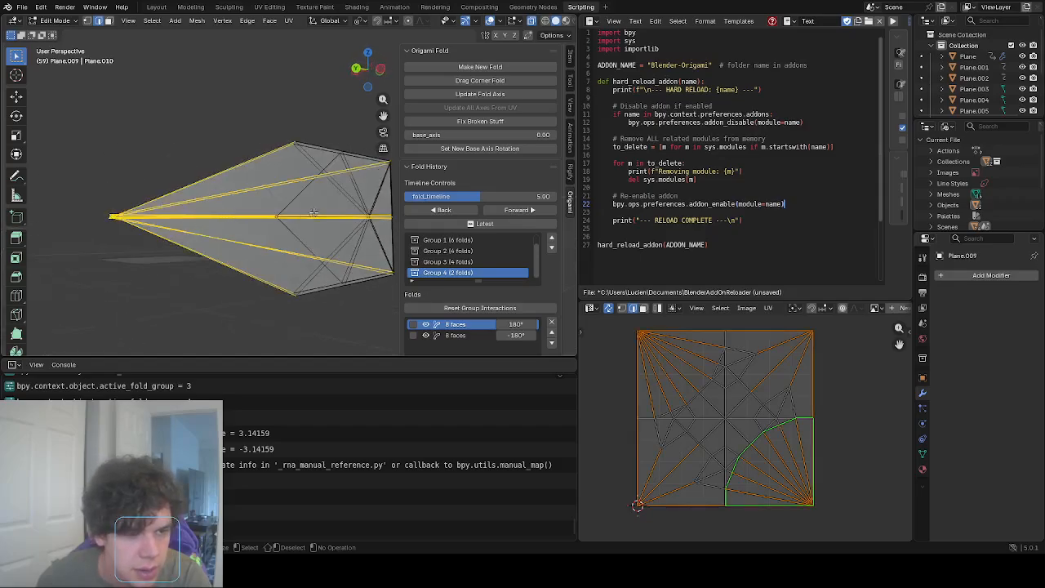
Add the remaining centre-line edges to the selection and deselect the outer creases, leaving the layered edges along the central axis.
shift+middle_drag(356, 217, 308, 227)
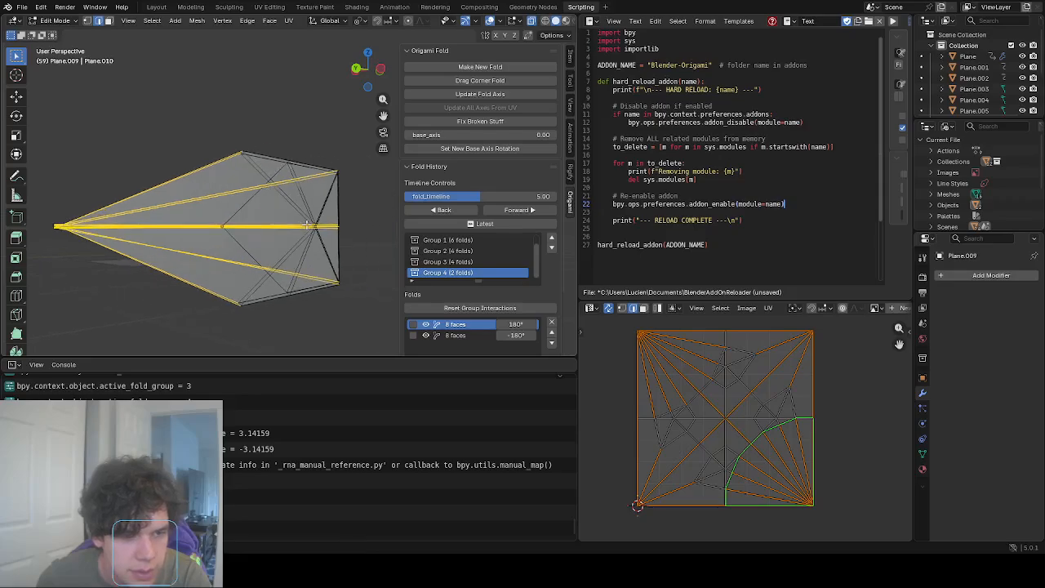
middle_drag(135, 196, 139, 204)
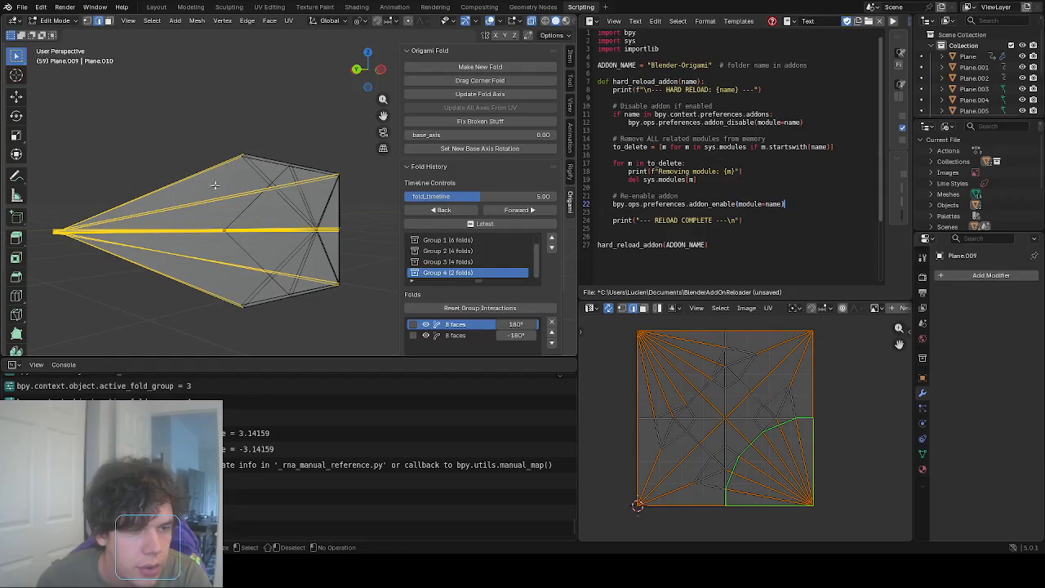
middle_drag(167, 170, 230, 202)
middle_click(233, 266)
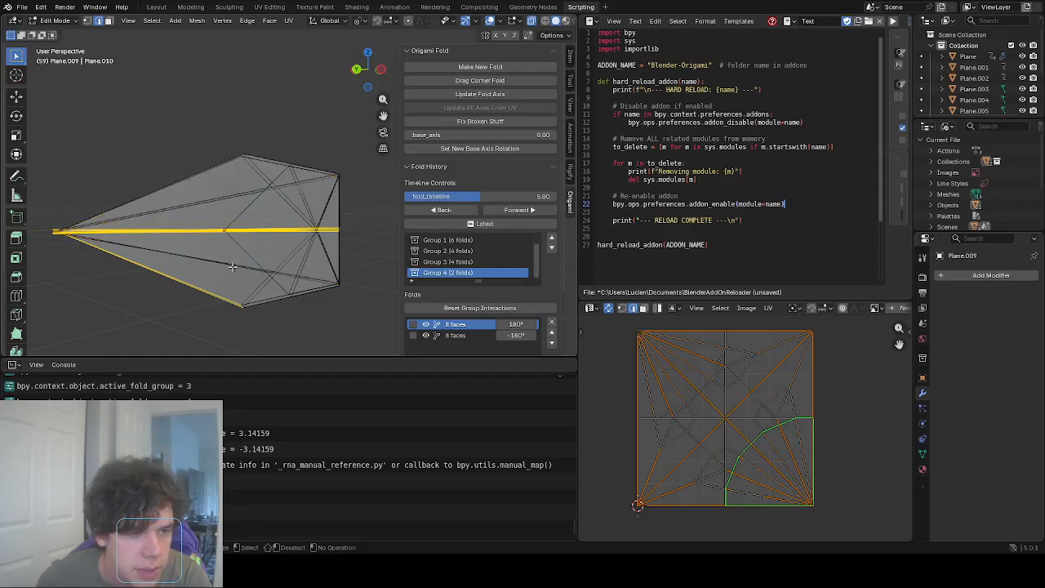
middle_drag(174, 268, 338, 227)
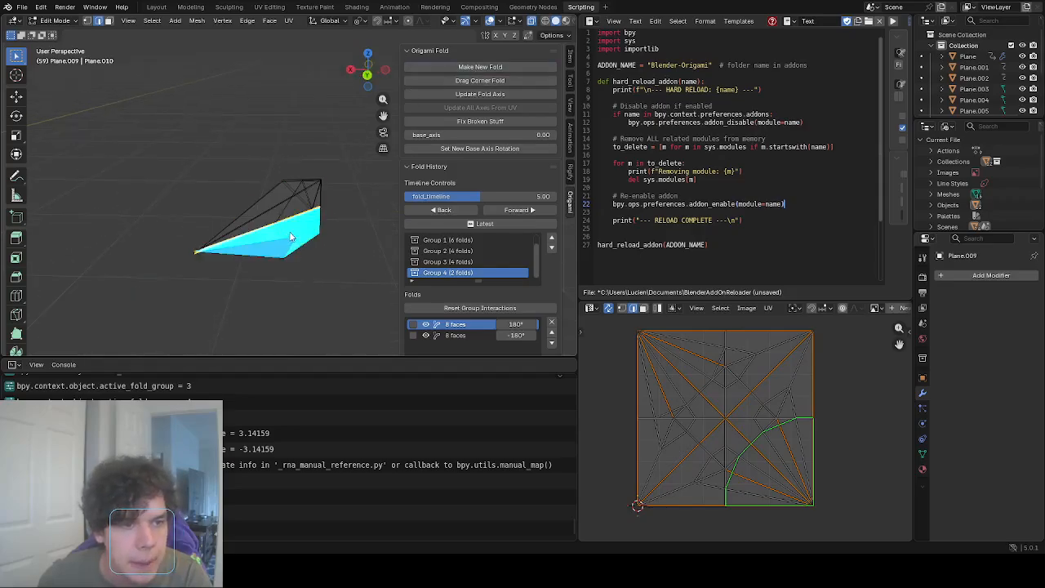
Make a new fold along the selected central crease, picking one flap as the moving side.
click(270, 202)
middle_drag(270, 202, 325, 173)
scroll(241, 178, up, 3)
click(455, 81)
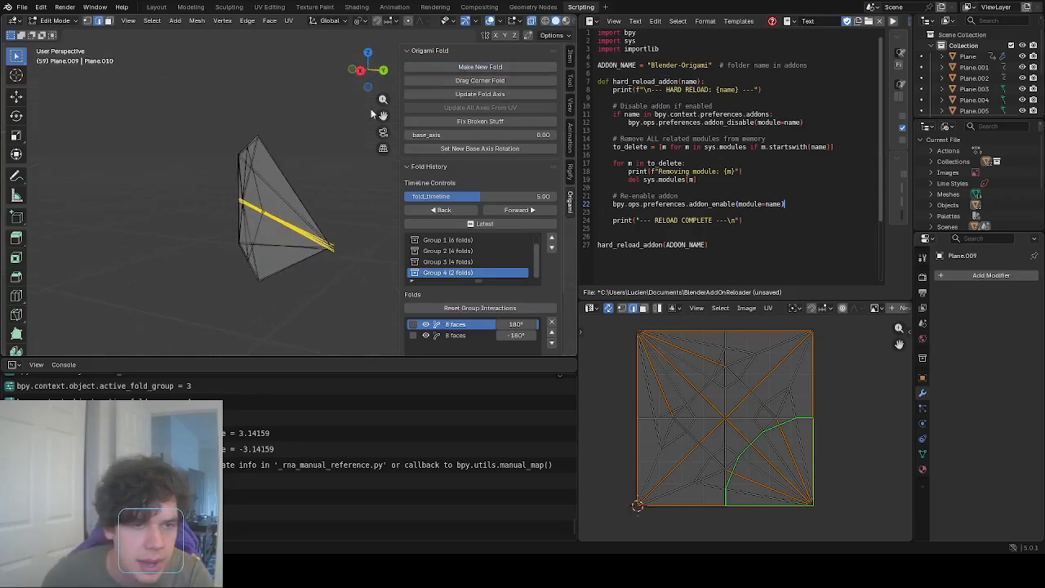
click(287, 174)
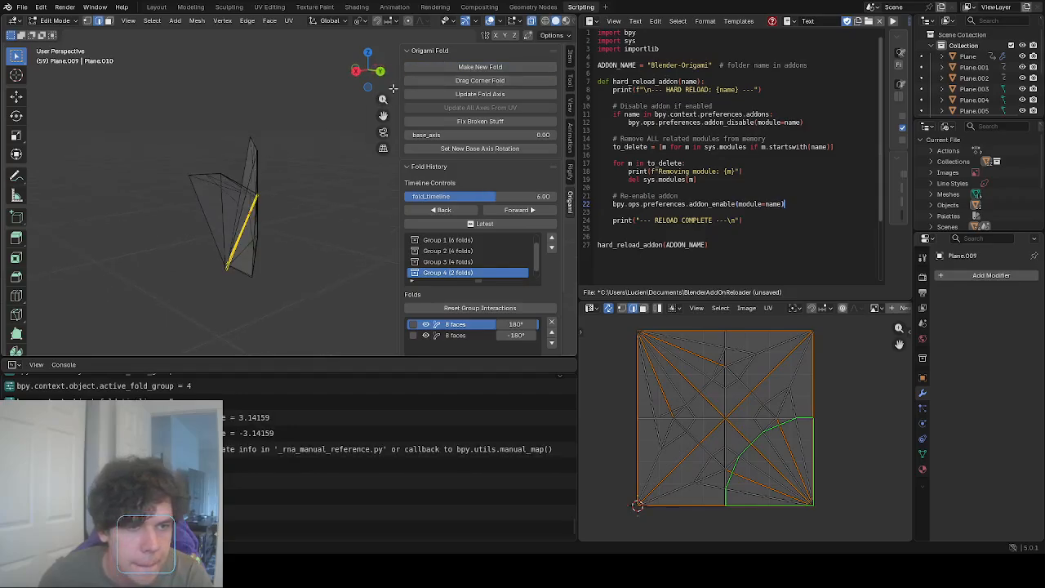
Make three more folds along the same central crease, picking a different flap as the moving side each time.
click(451, 67)
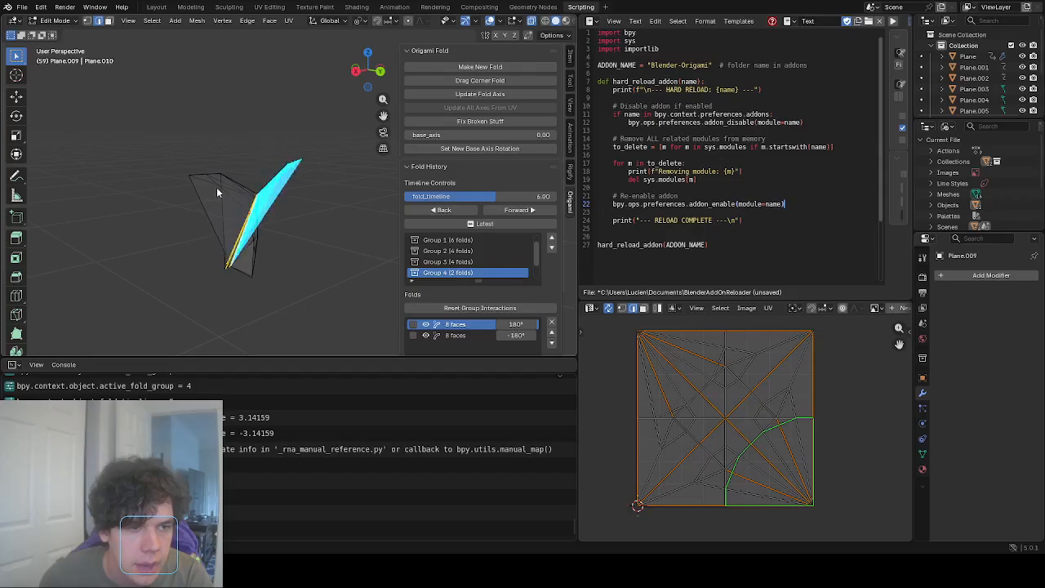
click(212, 185)
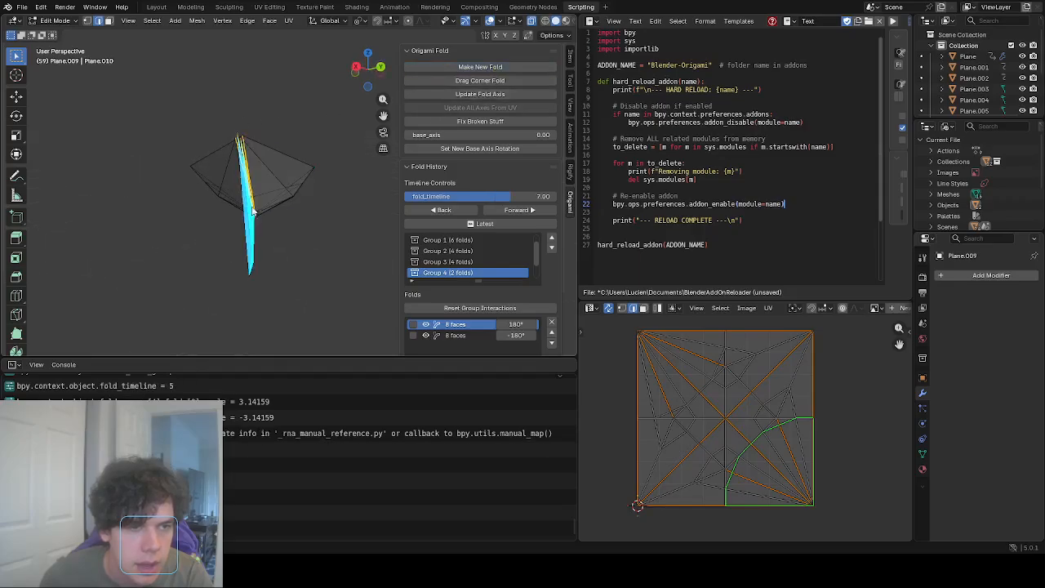
click(318, 191)
click(480, 66)
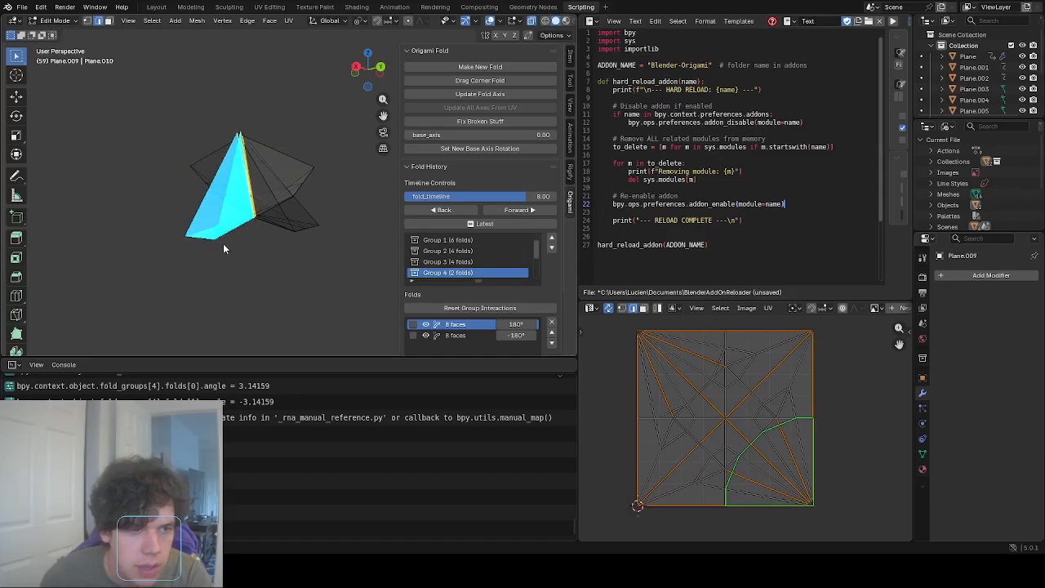
click(223, 244)
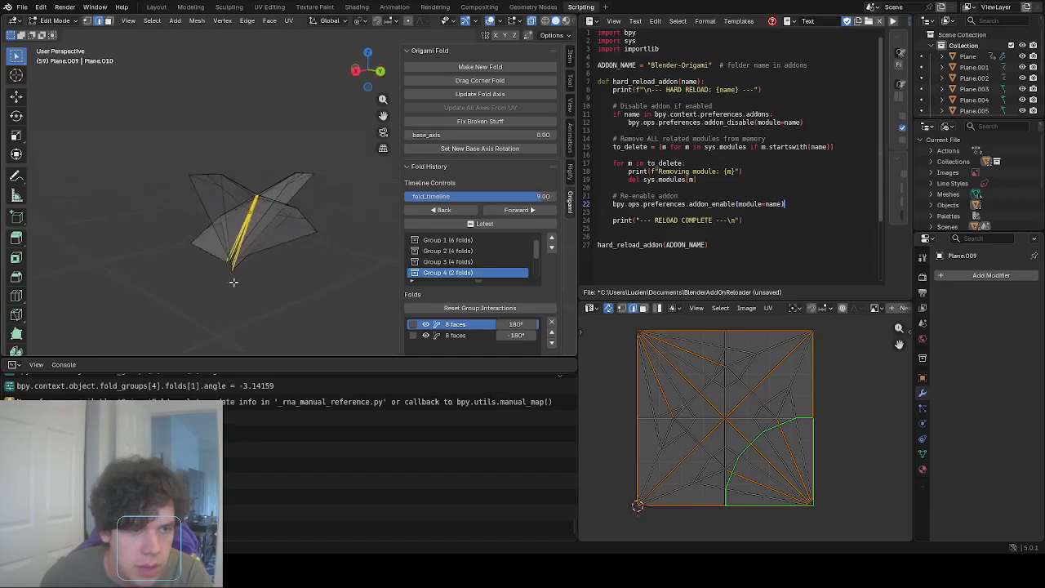
Move the Group 8 fold into Group 7, and move both folds on into Group 6.
click(462, 273)
middle_drag(322, 152, 345, 187)
scroll(472, 270, down, 4)
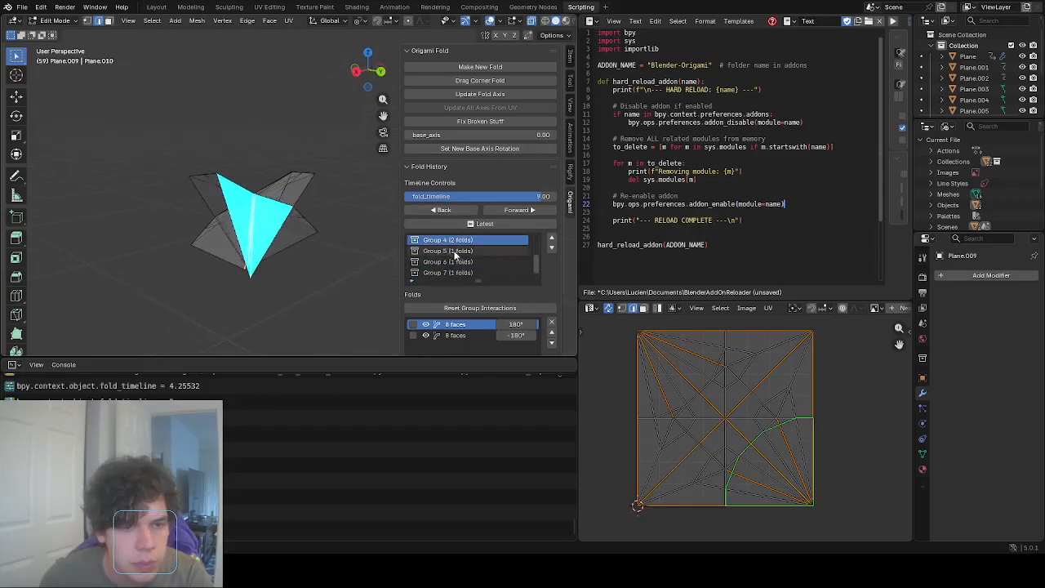
click(474, 273)
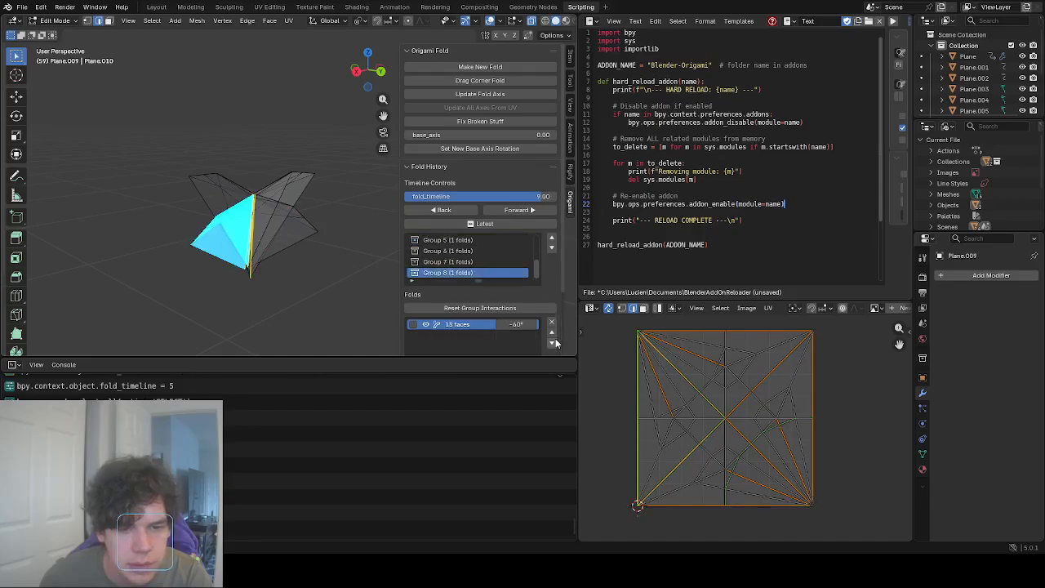
click(554, 343)
click(488, 272)
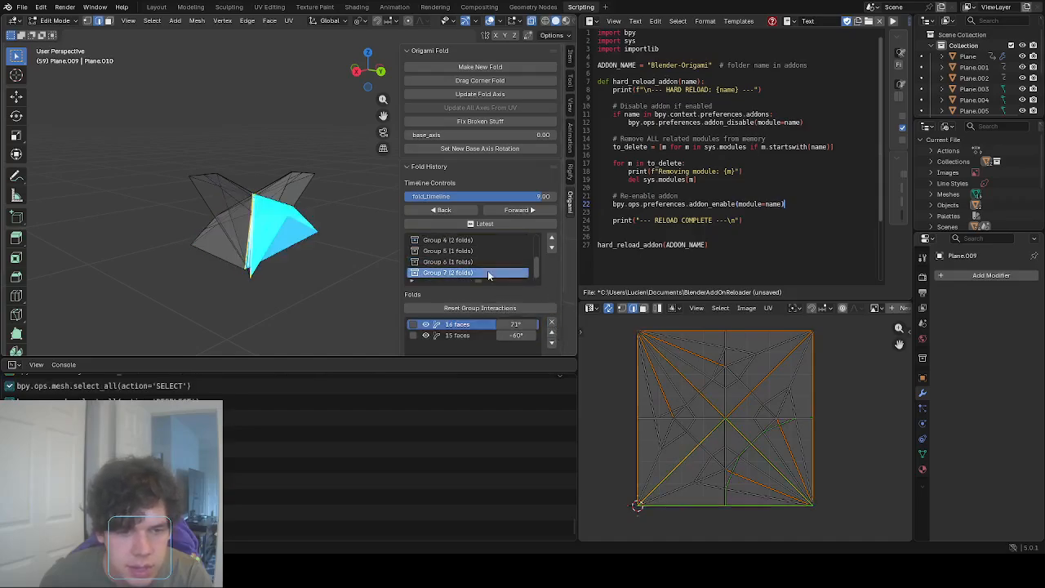
click(551, 335)
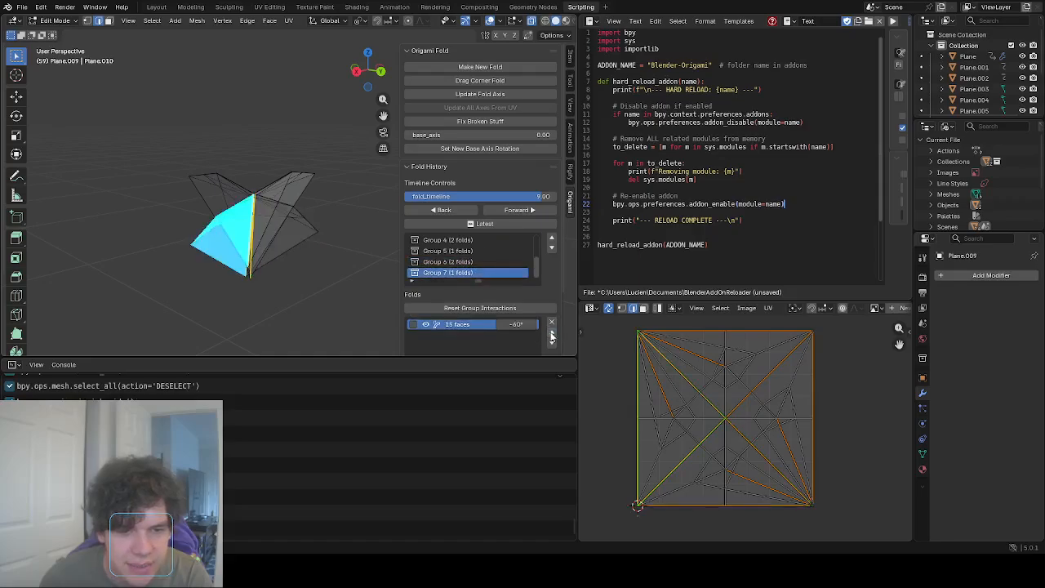
click(551, 335)
click(490, 274)
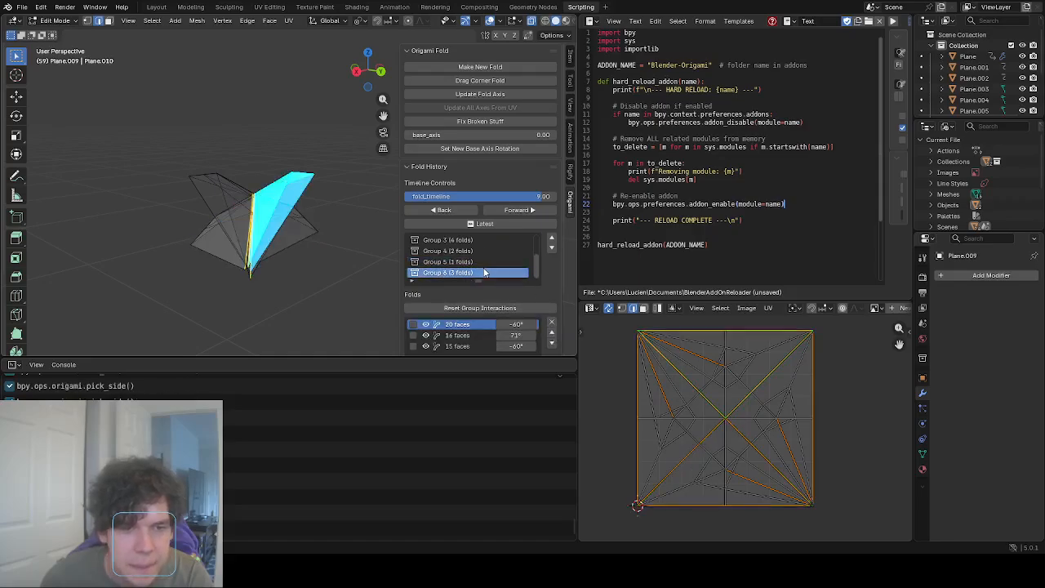
Move the three folds of Group 6 into Group 5 so that all four central folds share one group.
click(551, 324)
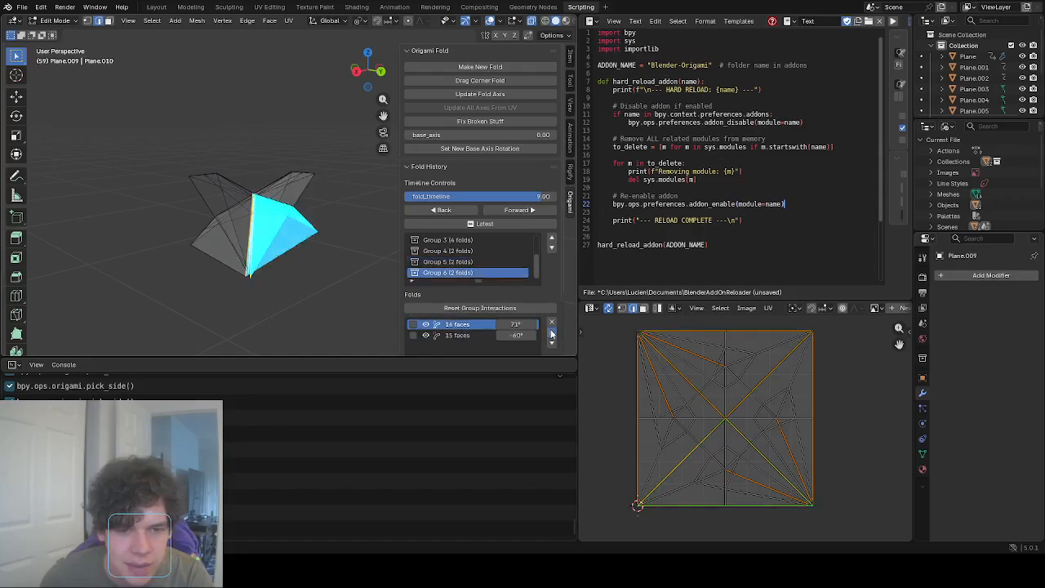
click(552, 333)
click(480, 273)
click(552, 333)
click(462, 274)
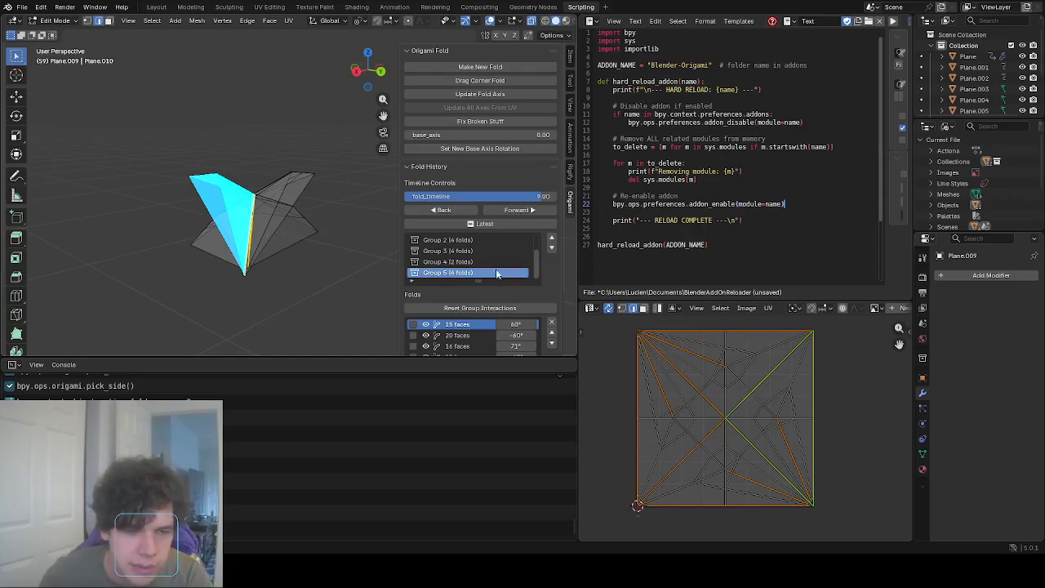
Set Group 5's third and fourth folds to -60° and 60° while checking the flaps partway along the timeline.
drag(503, 196, 466, 199)
click(461, 335)
click(463, 347)
scroll(460, 289, down, 2)
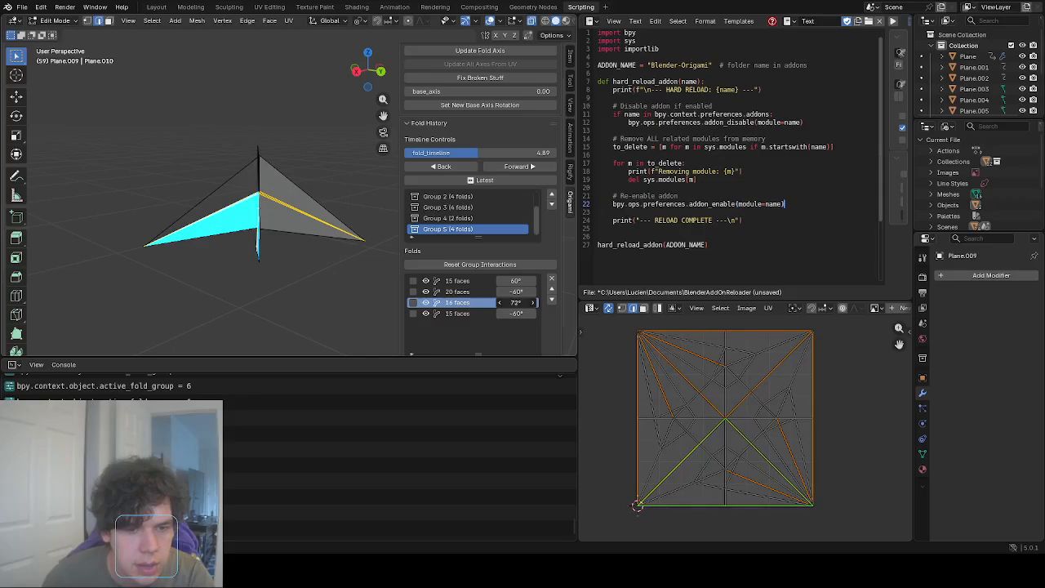
click(505, 167)
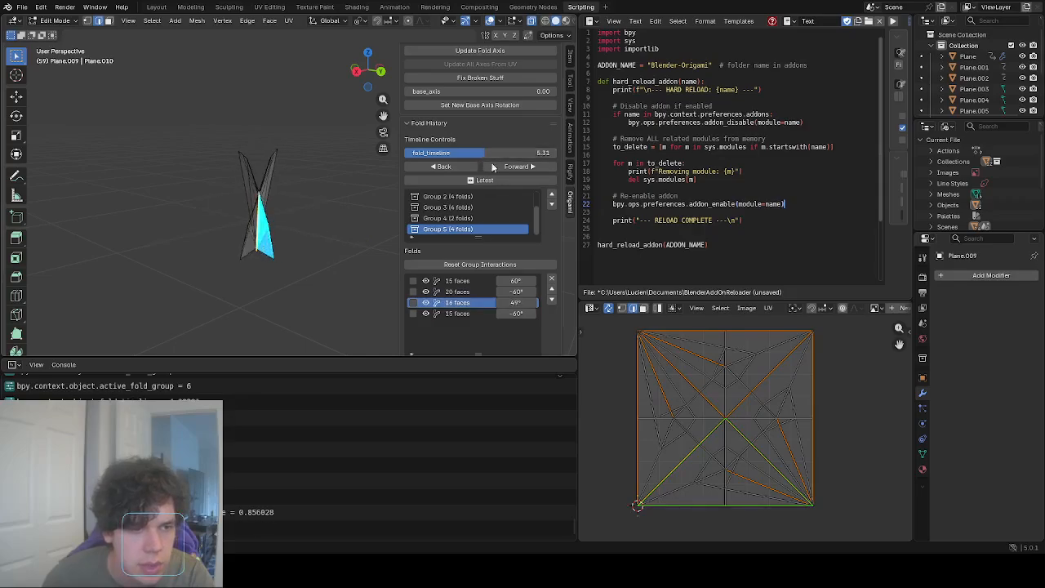
mouse_move(517, 302)
mouse_down()
mouse_move(490, 302)
mouse_move(532, 316)
mouse_up()
click(473, 316)
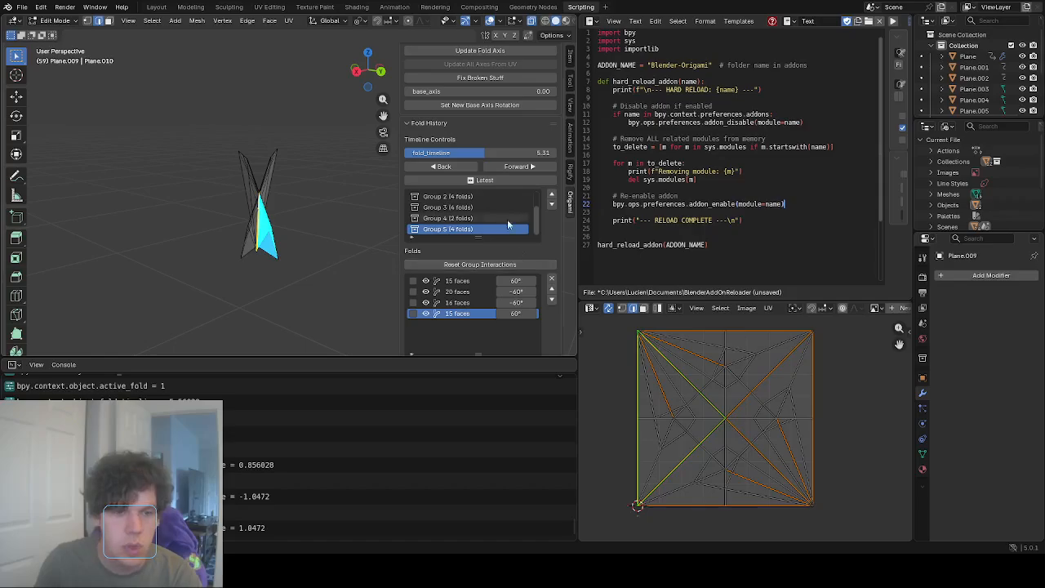
Try angles of 180°, -180°, -180° and 180° for the four folds of Group 5.
drag(516, 280, 480, 302)
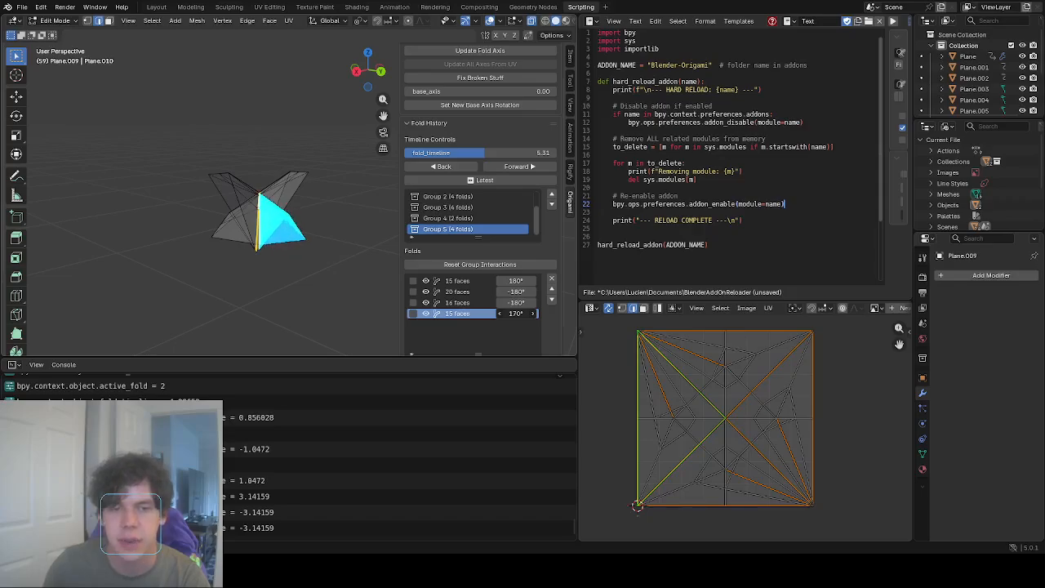
drag(516, 314, 519, 313)
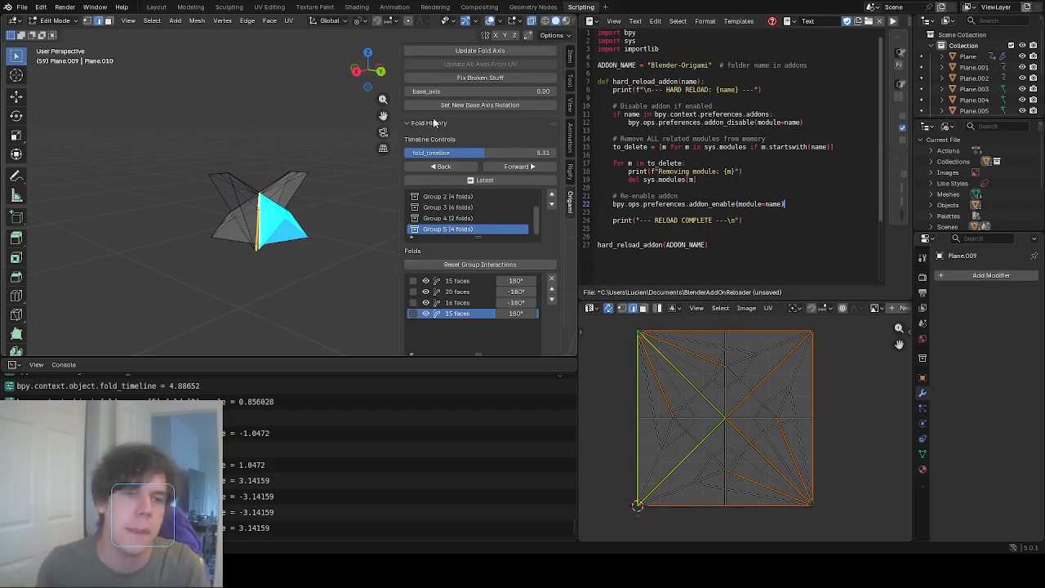
mouse_move(488, 153)
mouse_down()
mouse_move(499, 154)
mouse_move(487, 153)
mouse_up()
Set the four folds of Group 5 to 90°, -90°, -90° and 90°.
drag(516, 314, 538, 303)
text(-80)
key(Return)
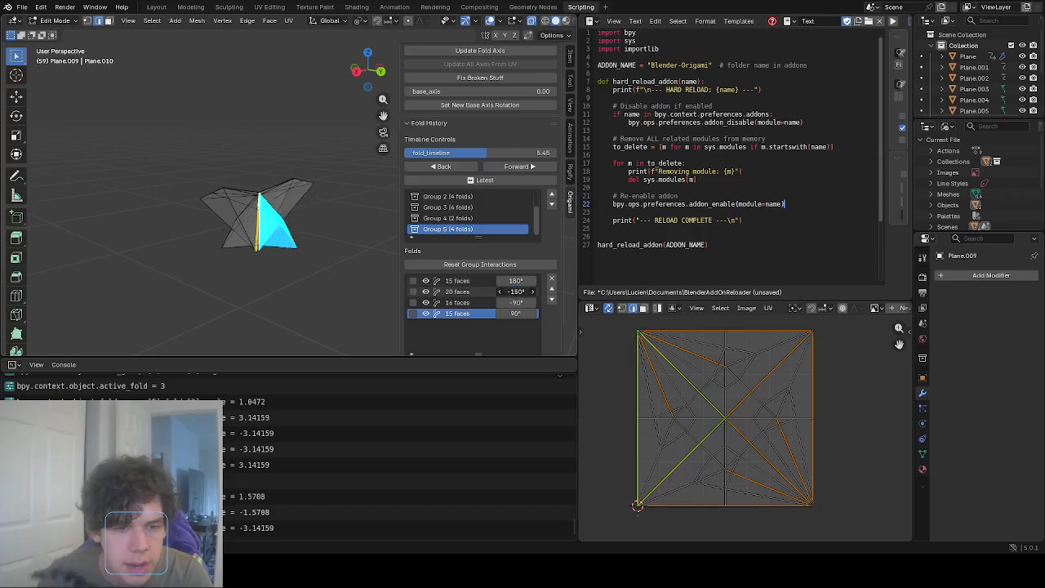
ctrl+drag(518, 292, 513, 280)
Scrub the fold timeline through Group 5 and examine the flaps' layering and alignment from several angles.
drag(496, 146, 493, 155)
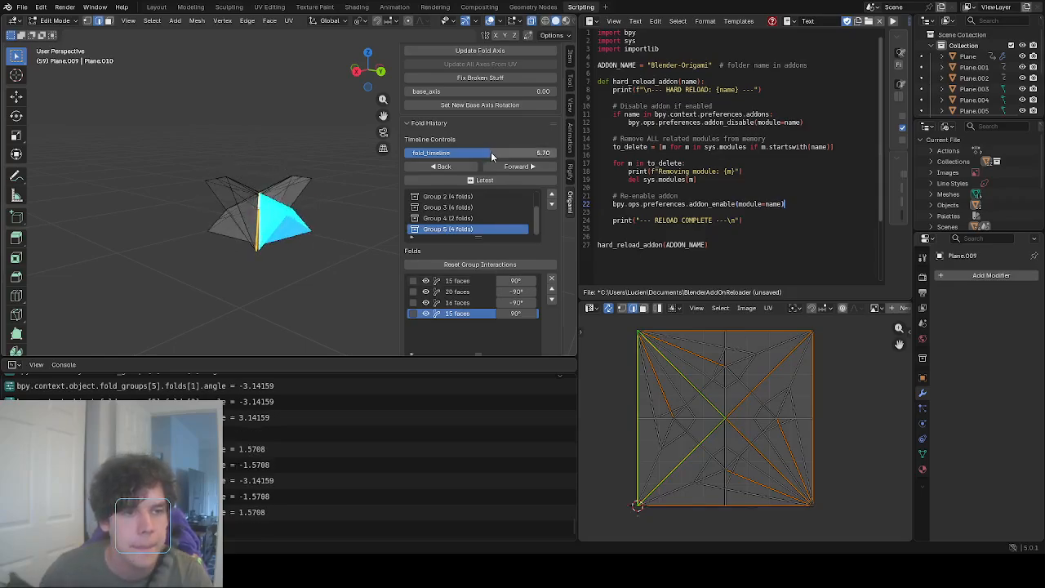
middle_drag(354, 147, 313, 138)
drag(493, 154, 500, 153)
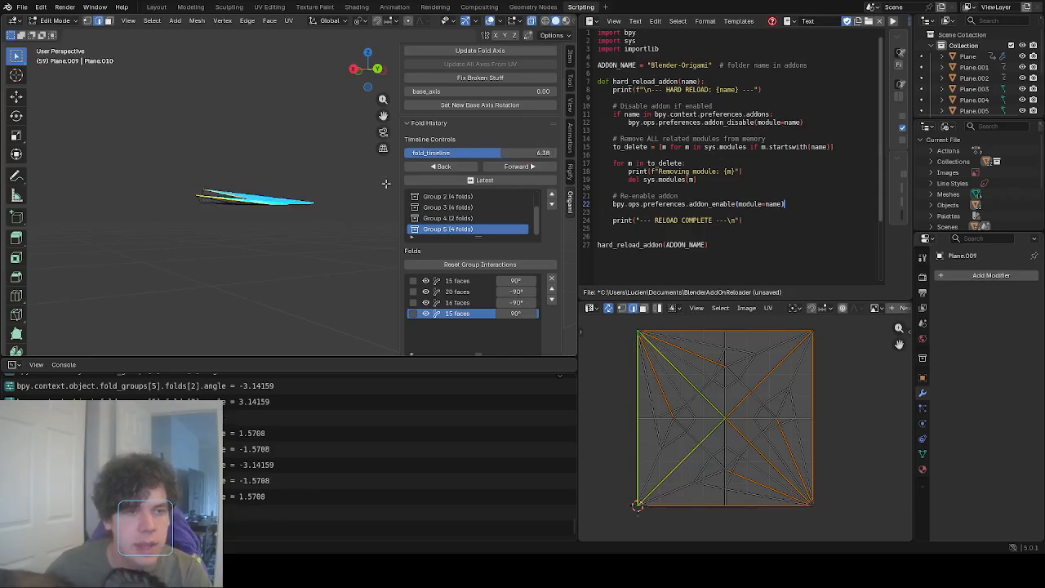
middle_drag(384, 184, 383, 131)
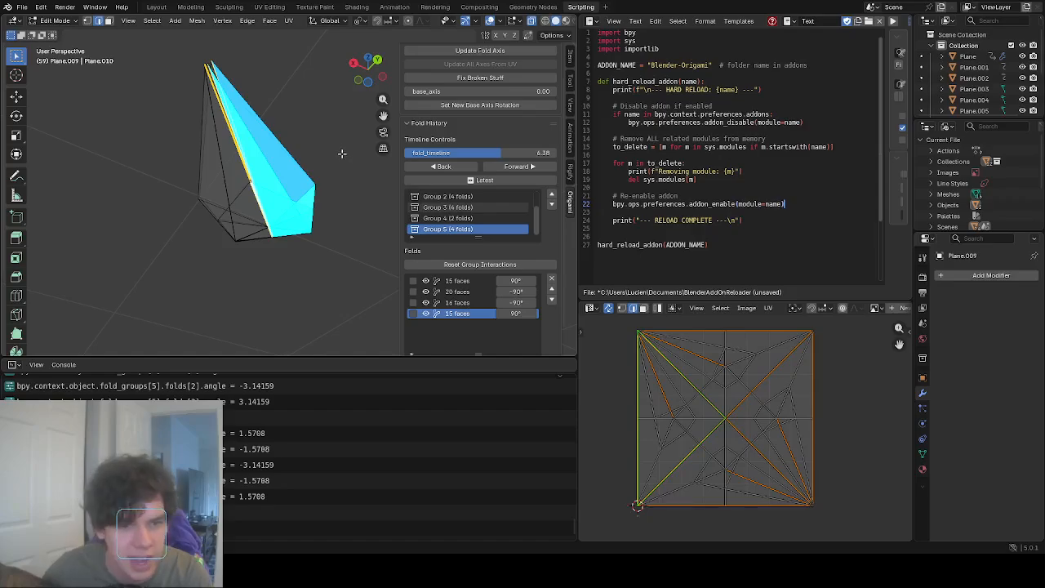
drag(495, 153, 474, 152)
scroll(337, 266, down, 2)
middle_drag(336, 267, 336, 232)
click(317, 190)
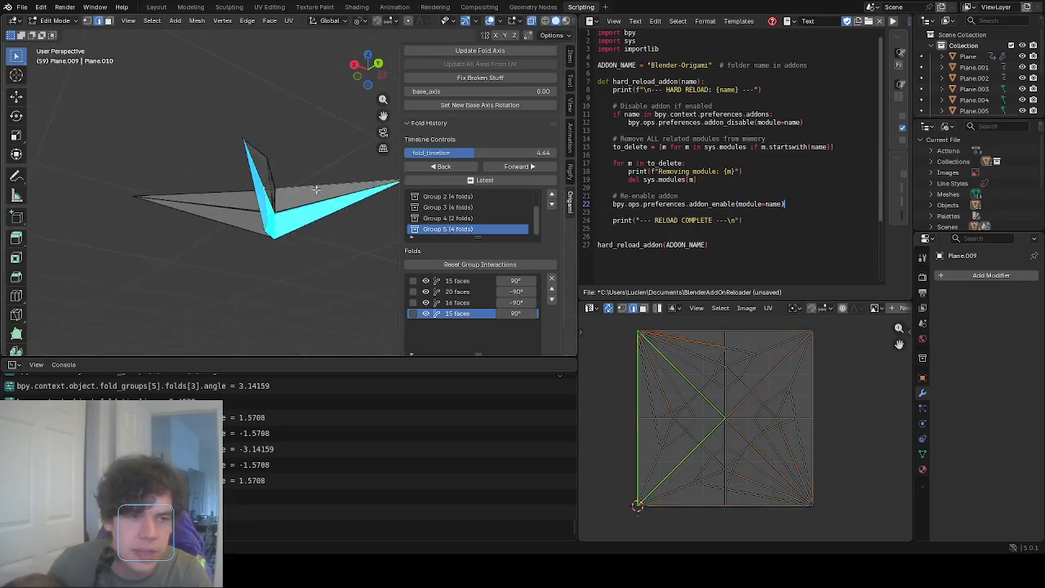
Select the crease edges along the base of the raised flap and try to make a new fold from them.
click(475, 77)
scroll(294, 180, up, 2)
middle_drag(291, 172, 264, 71)
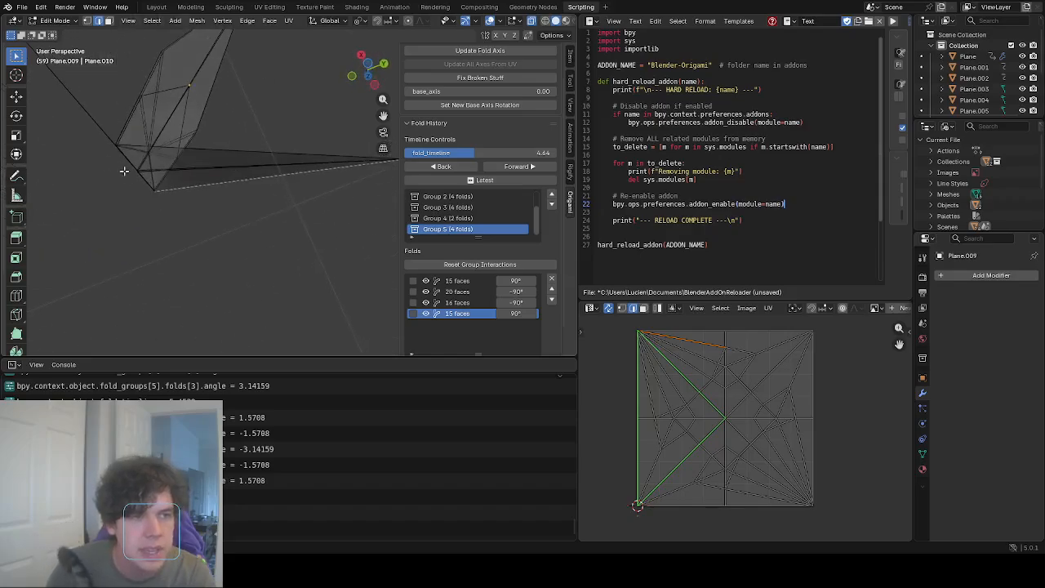
middle_drag(235, 171, 233, 218)
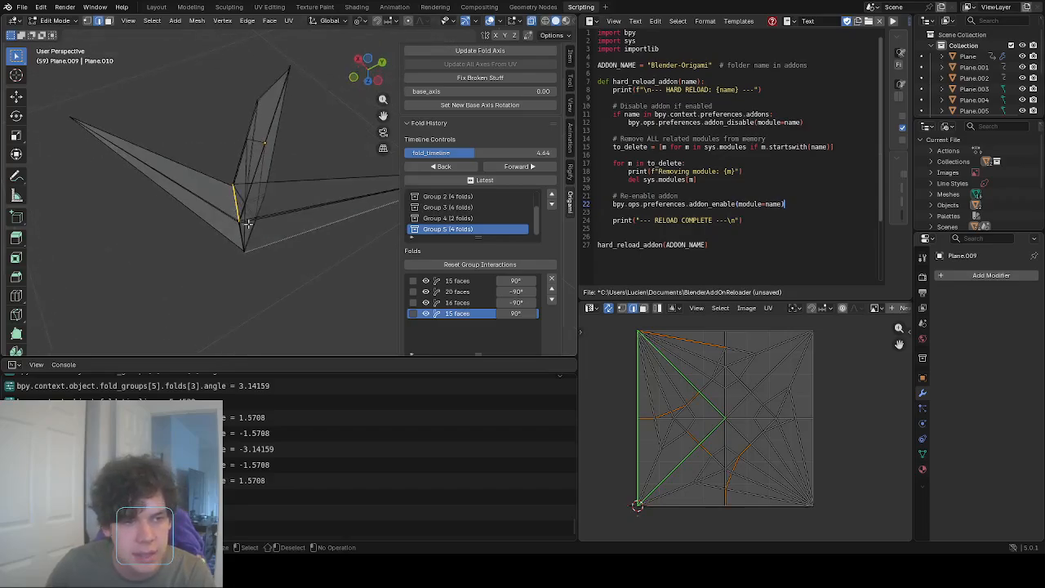
middle_drag(290, 251, 245, 202)
scroll(484, 62, up, 2)
click(486, 64)
click(336, 204)
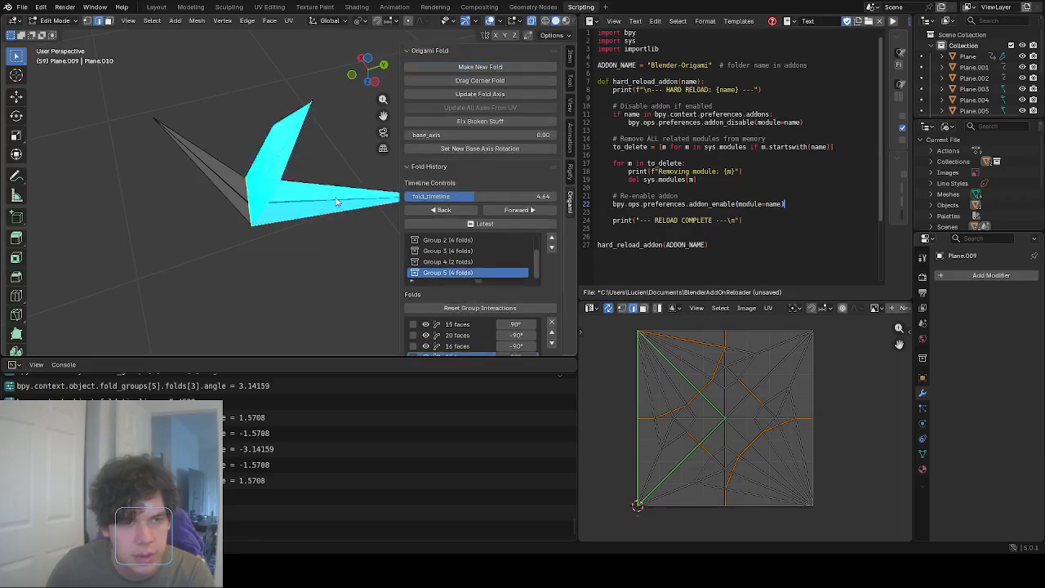
Try the new fold again from the selected base creases while checking from other angles which flaps it takes in.
middle_drag(336, 200, 360, 153)
scroll(360, 153, up, 6)
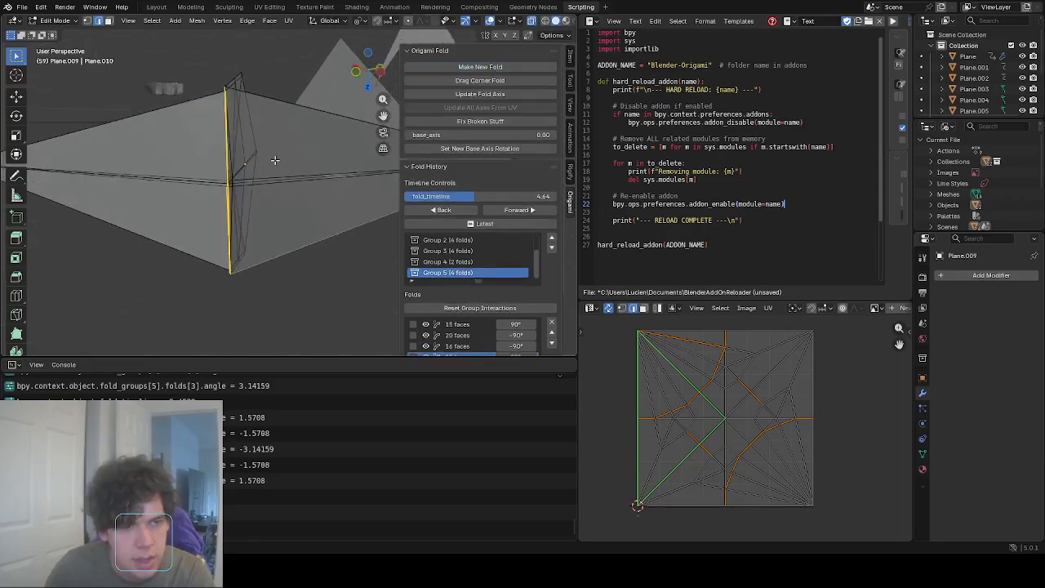
middle_drag(255, 176, 279, 277)
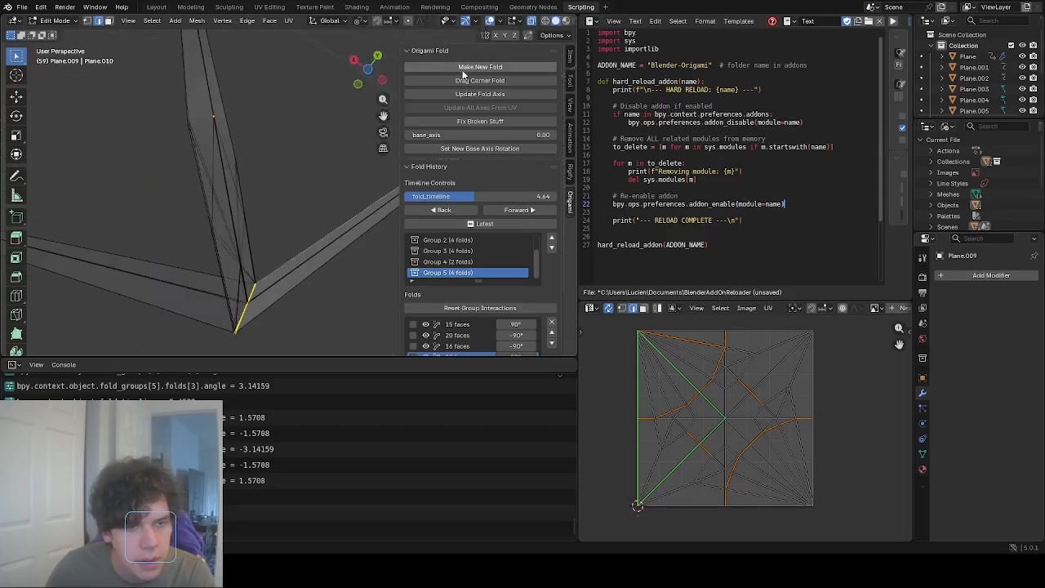
click(481, 67)
click(367, 213)
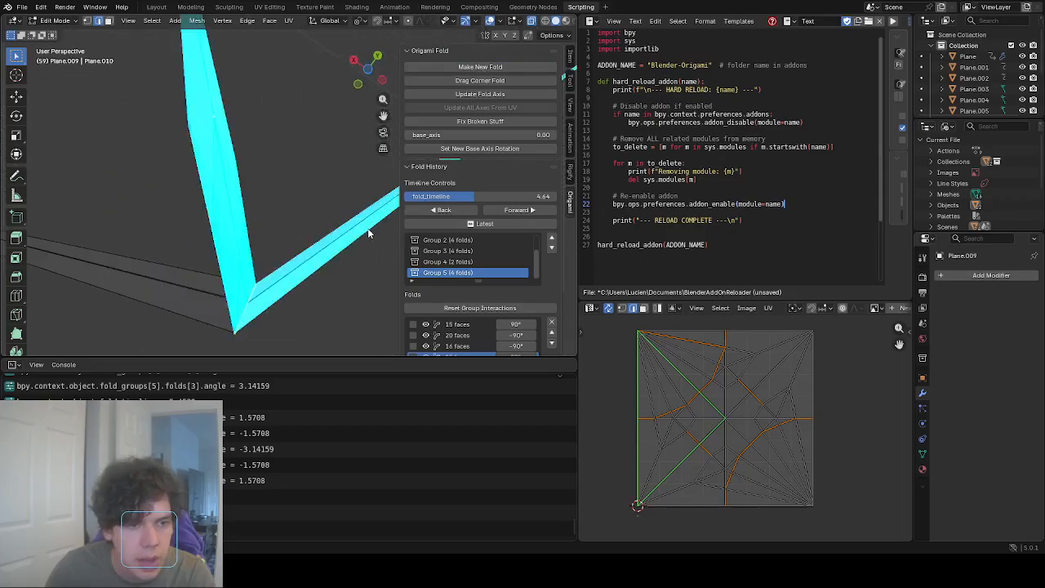
middle_drag(352, 237, 299, 141)
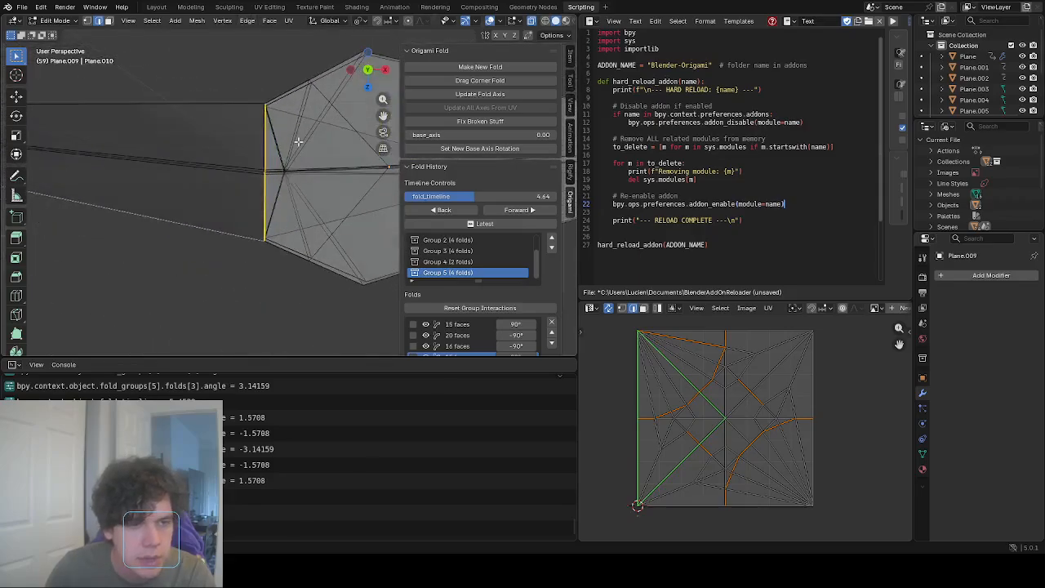
Try the new fold once more after picking the edge at the flap's base, and clear the edge selection.
click(265, 175)
mouse_move(239, 155)
middle_down()
mouse_move(234, 185)
mouse_move(282, 176)
mouse_move(175, 154)
mouse_move(310, 229)
mouse_move(360, 274)
middle_up()
right_click(311, 156)
click(502, 67)
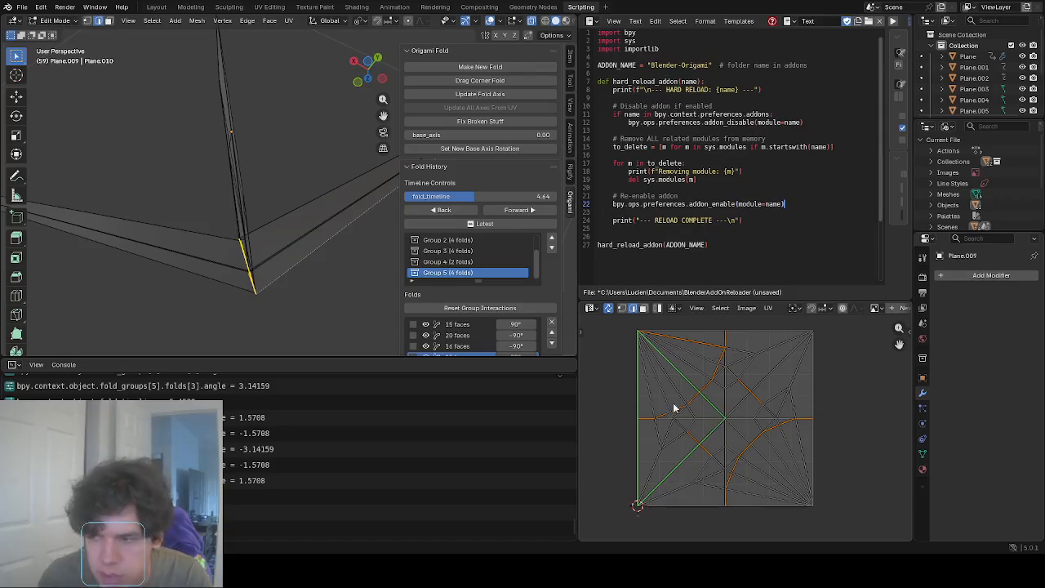
key(a)
key(alt+a)
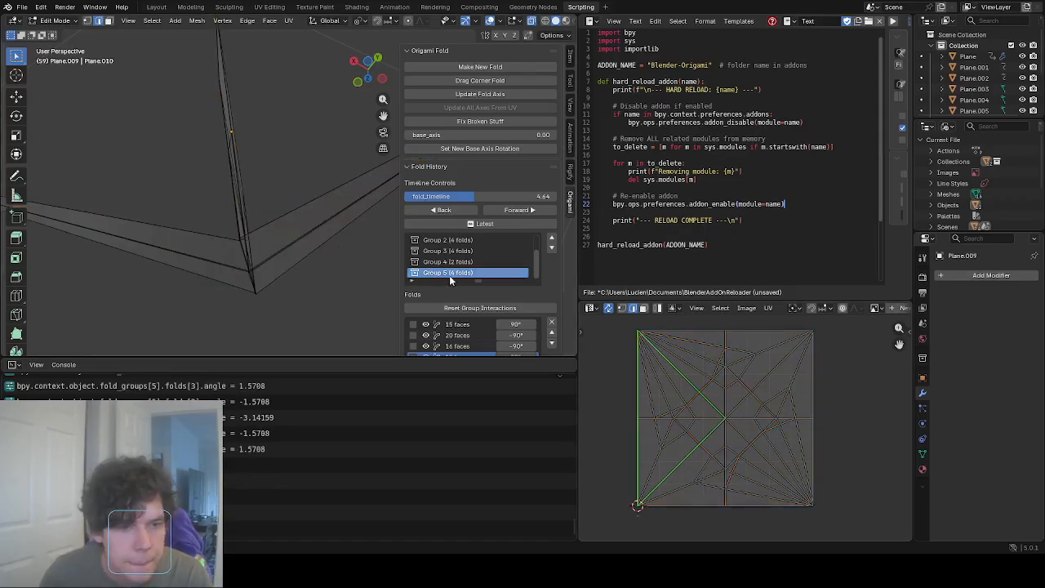
Examine the fold outlines of Groups 3 and 4 in the UV layout, especially the curved crease of Group 4's second fold.
click(478, 261)
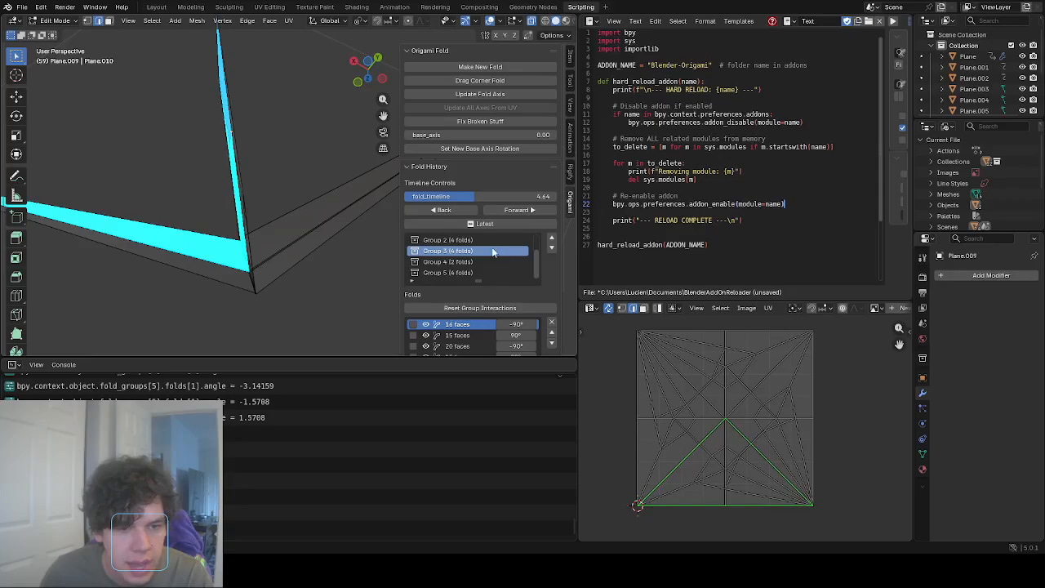
click(489, 261)
click(459, 335)
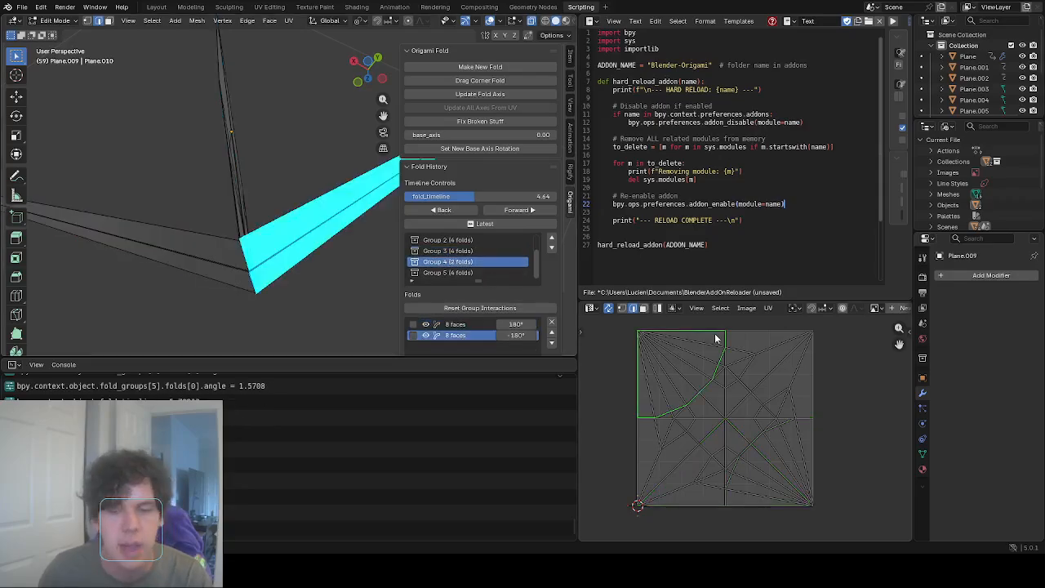
scroll(721, 385, up, 3)
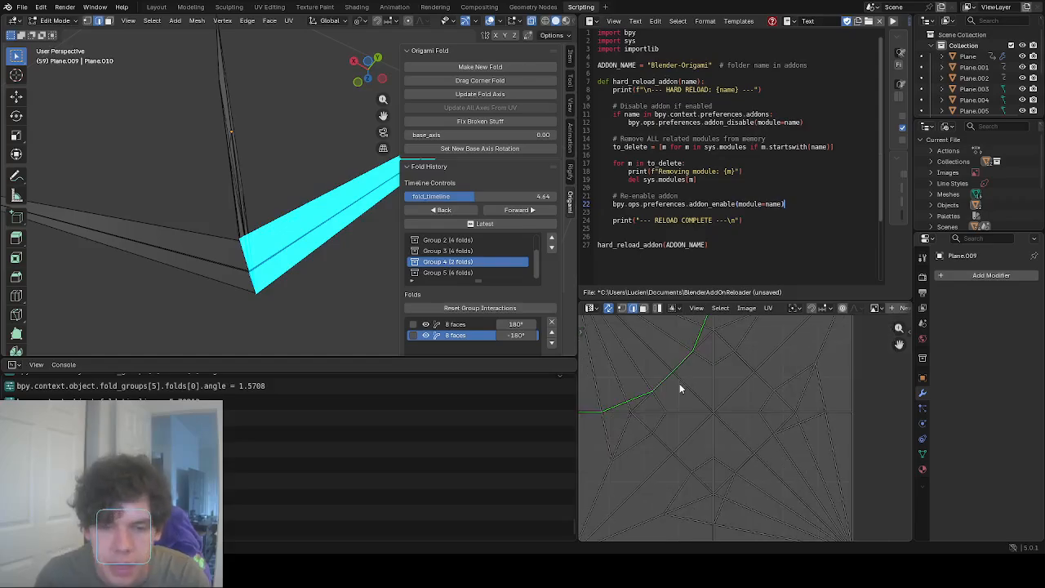
middle_drag(743, 404, 758, 423)
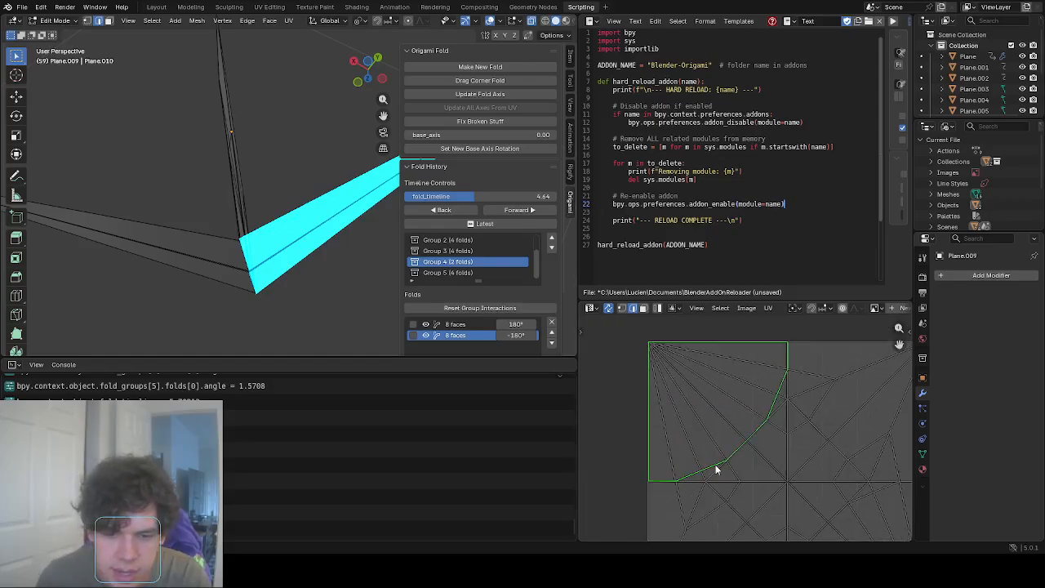
Activate Group 5 and try a new fold along the curved crease around the UV layout's upper-left corner.
click(466, 272)
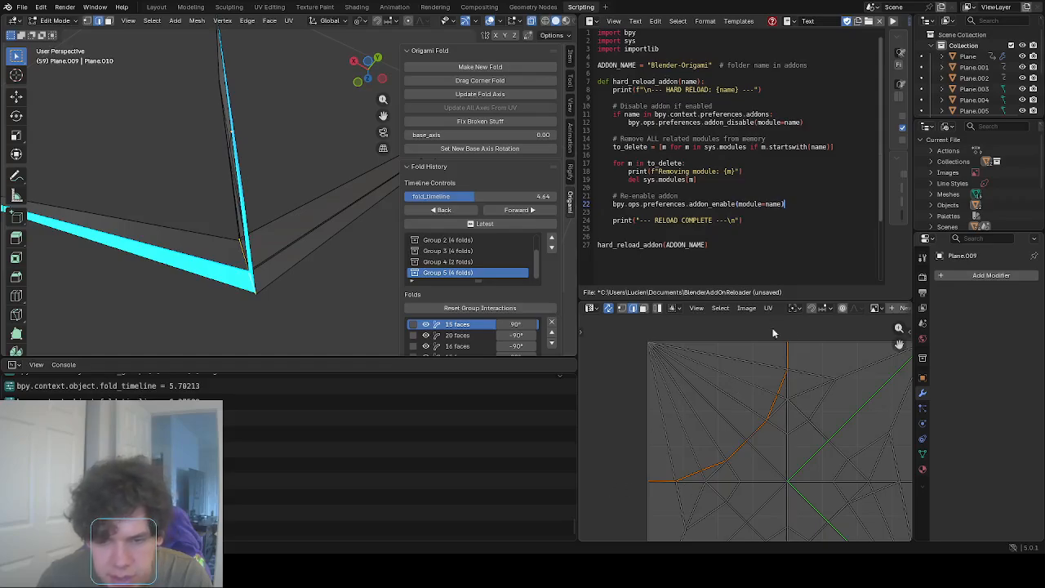
mouse_move(338, 250)
middle_down()
mouse_move(350, 250)
mouse_move(352, 265)
middle_up()
click(466, 70)
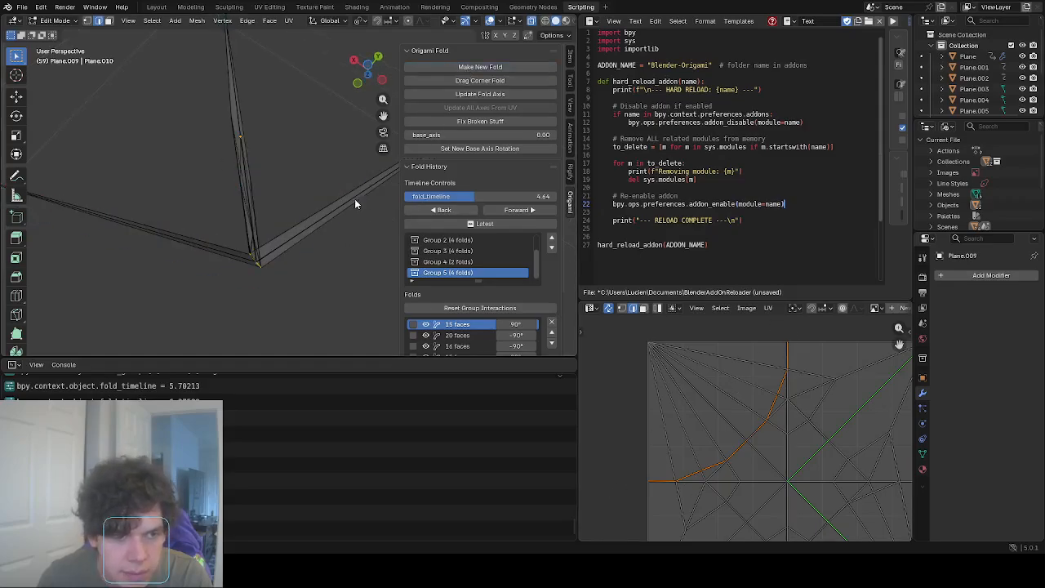
scroll(352, 214, up, 1)
middle_drag(374, 191, 365, 259)
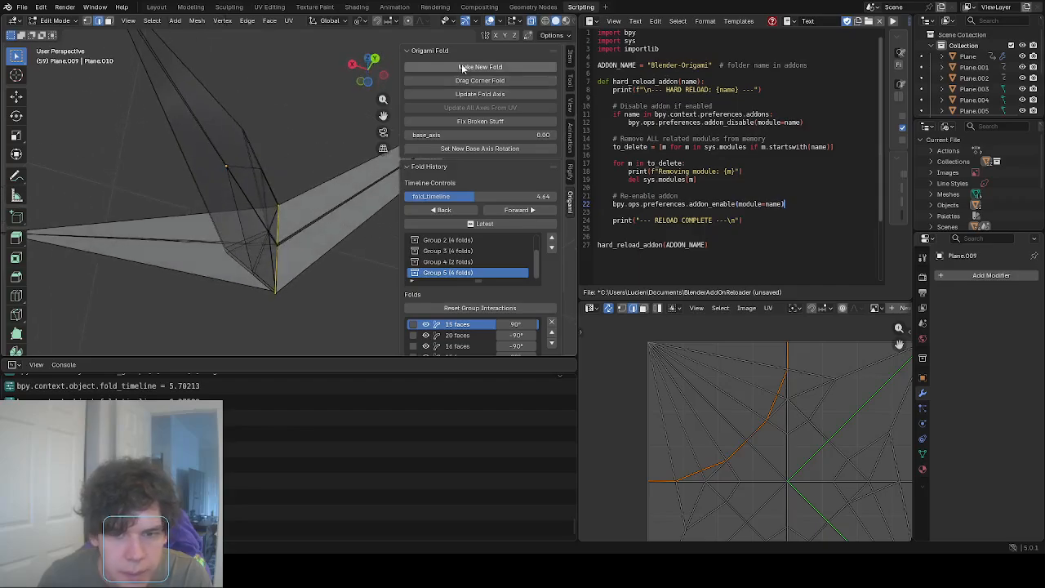
Restart the edge selection with only the curved crease's short segment that meets the left border of the UV layout.
scroll(752, 469, up, 6)
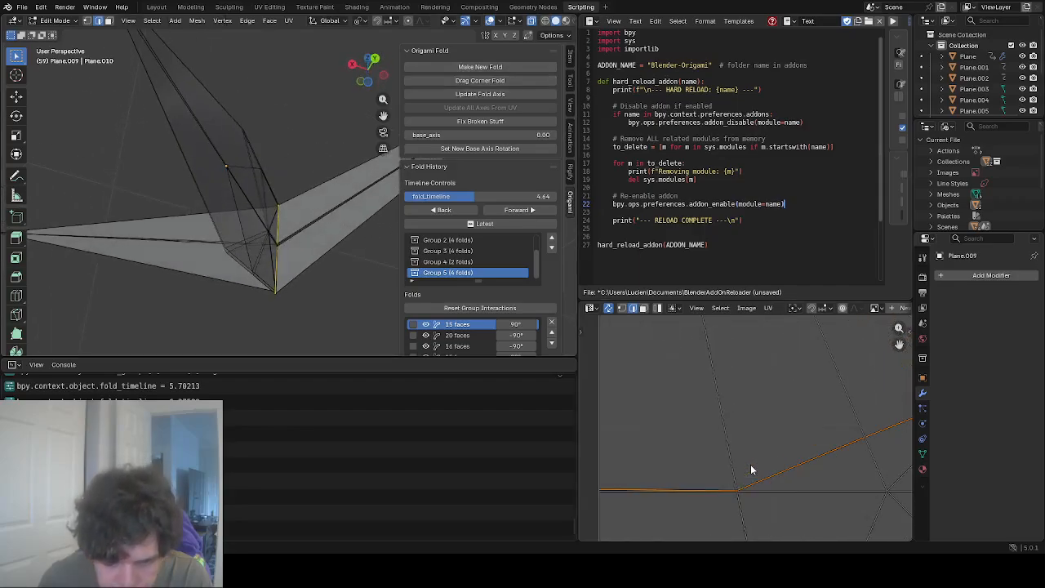
scroll(655, 495, up, 2)
middle_drag(686, 497, 735, 435)
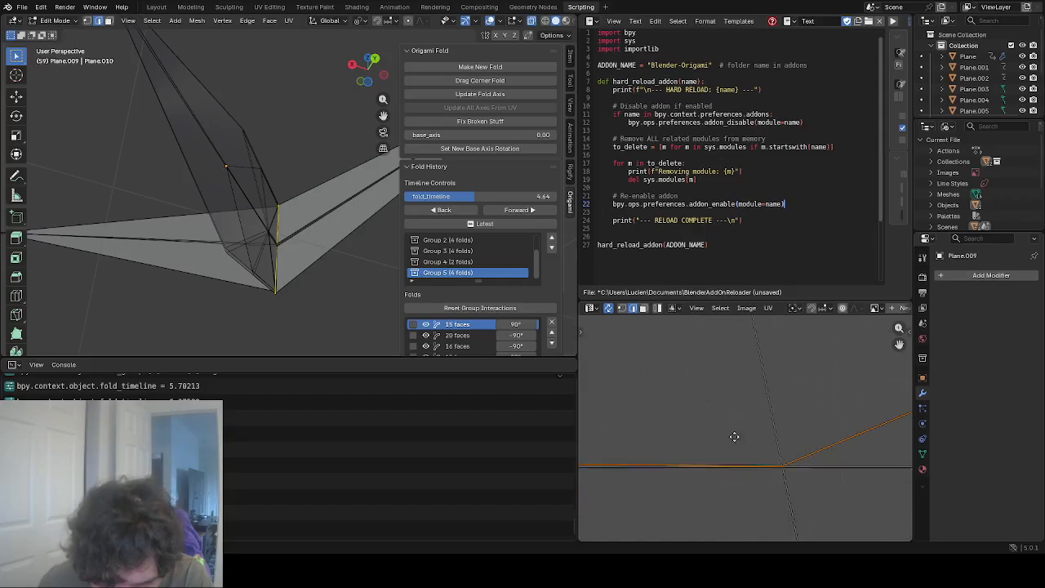
click(637, 466)
click(638, 465)
click(640, 469)
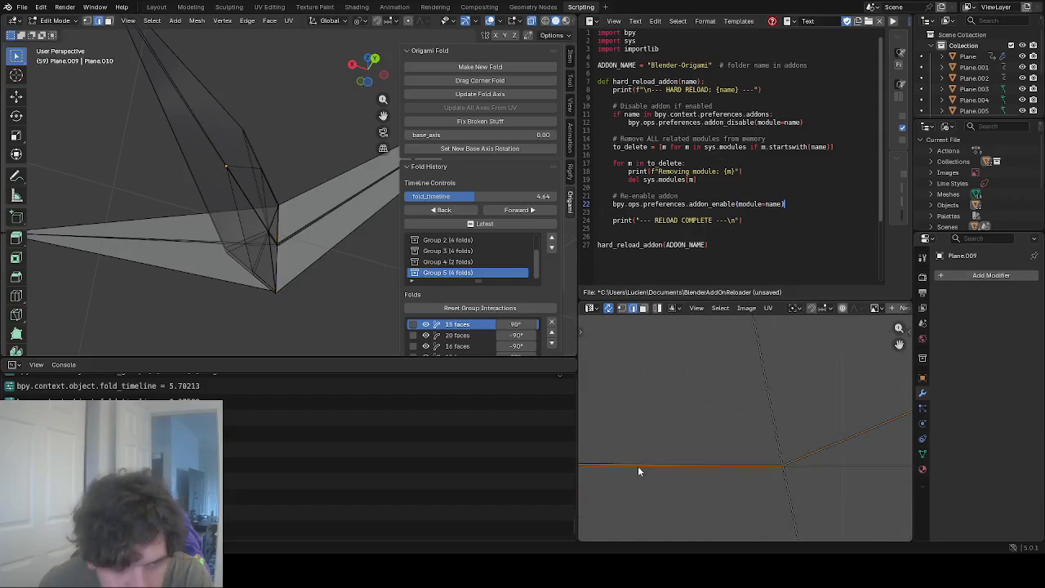
click(638, 467)
click(636, 472)
scroll(667, 468, down, 4)
middle_drag(755, 423, 723, 466)
scroll(681, 488, up, 2)
click(654, 521)
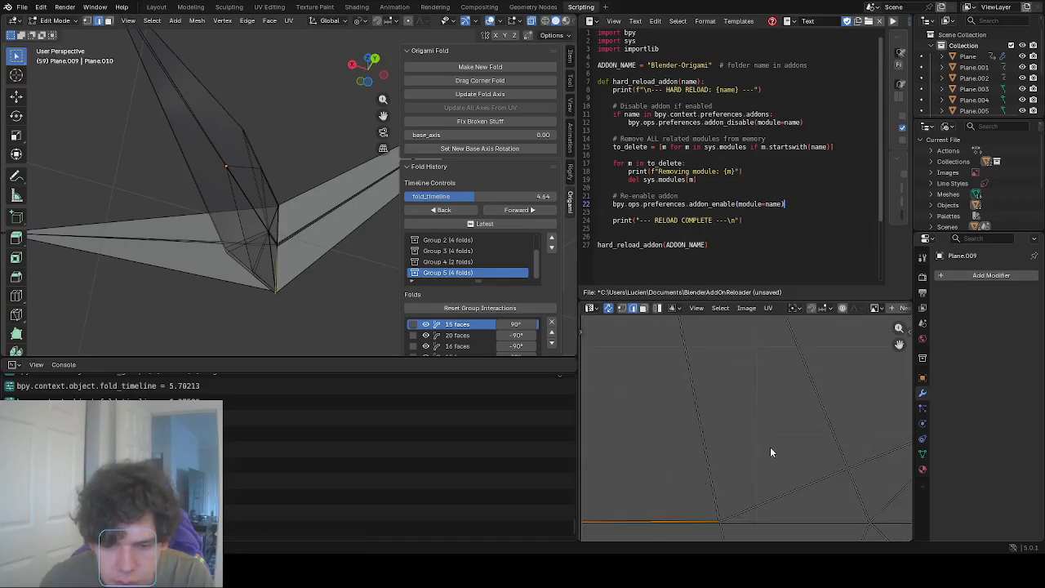
Circle-select the remaining segments of the curved crease up to the sheet's upper border and preview a new fold.
scroll(796, 442, down, 2)
middle_drag(796, 443, 714, 485)
key(c)
click(755, 489)
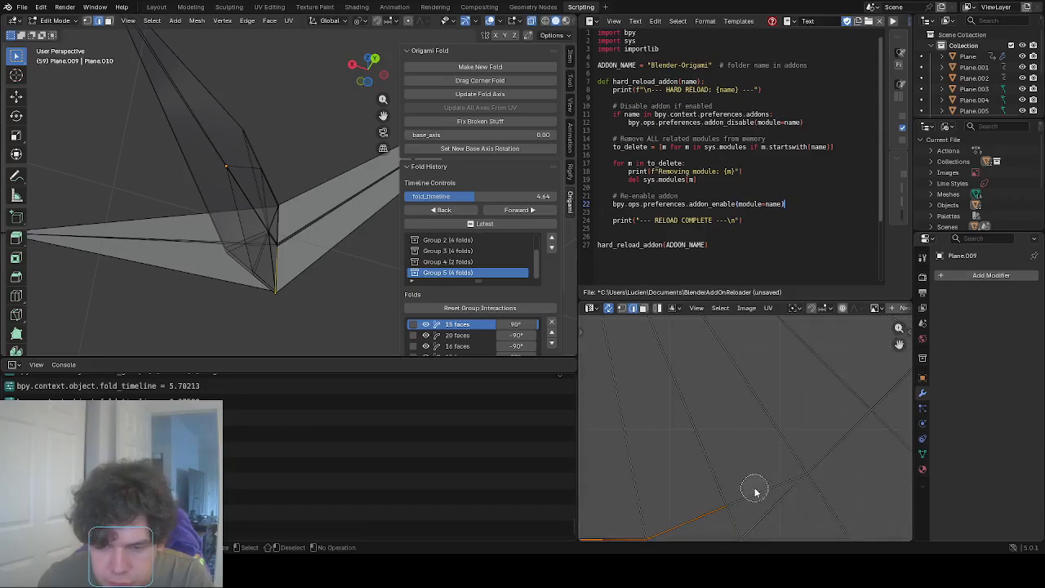
right_click(847, 403)
key(c)
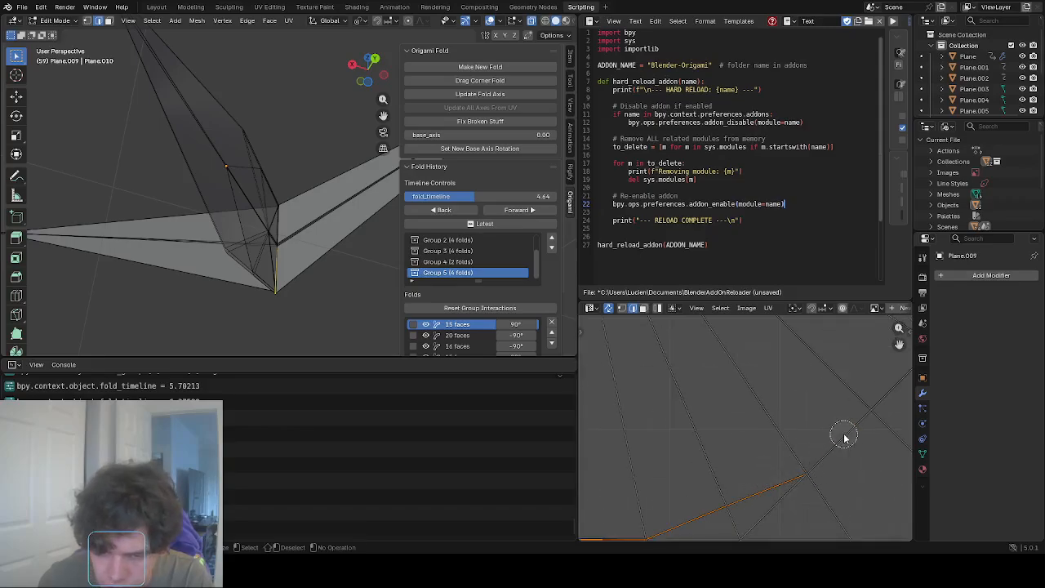
click(844, 436)
right_click(845, 436)
middle_drag(904, 379, 790, 460)
key(c)
click(790, 461)
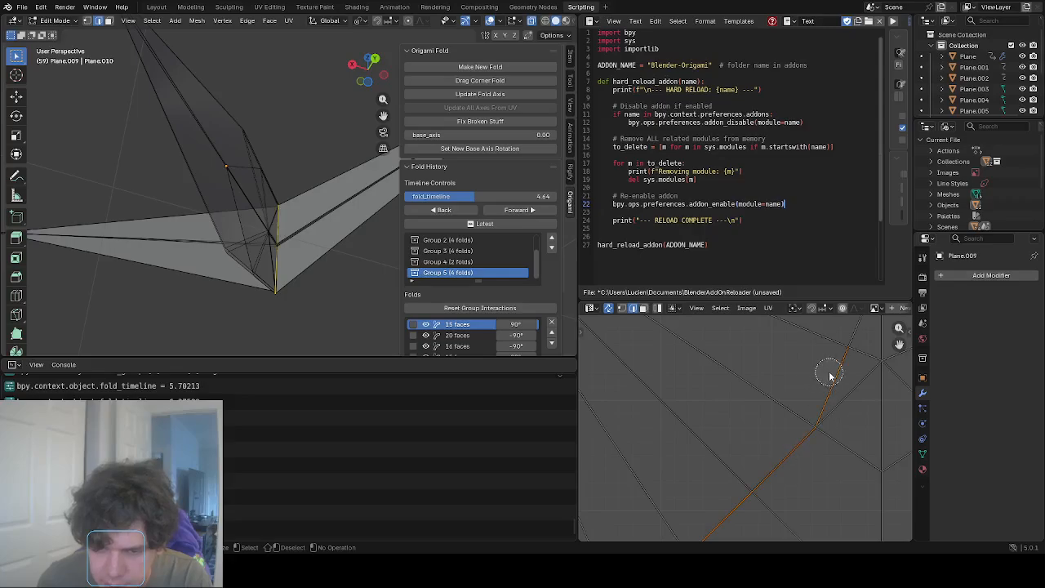
right_click(829, 373)
middle_drag(830, 373, 770, 482)
key(c)
click(799, 418)
right_click(800, 416)
middle_drag(827, 351, 798, 435)
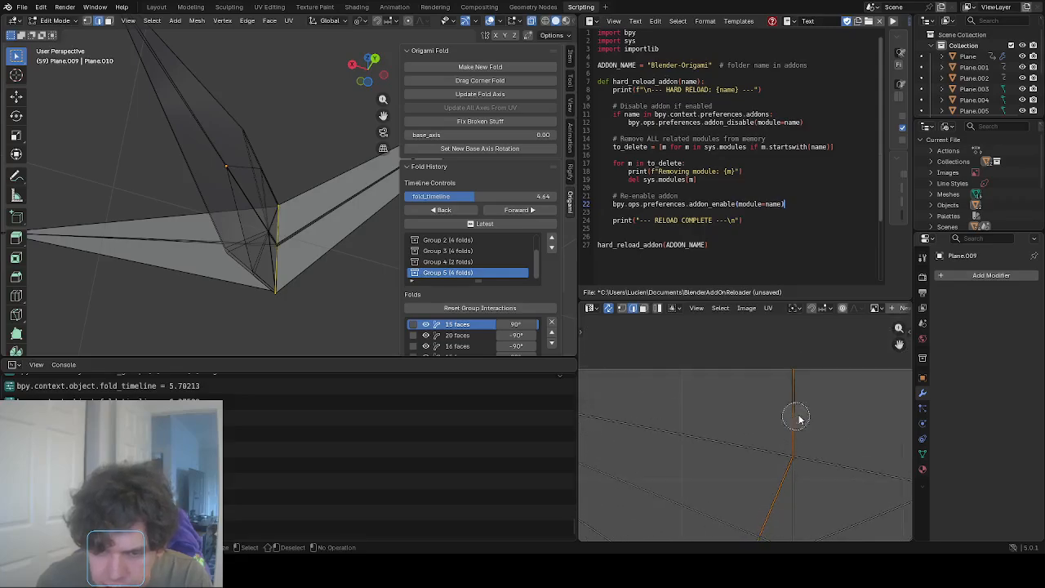
right_click(799, 418)
scroll(812, 409, down, 3)
click(467, 67)
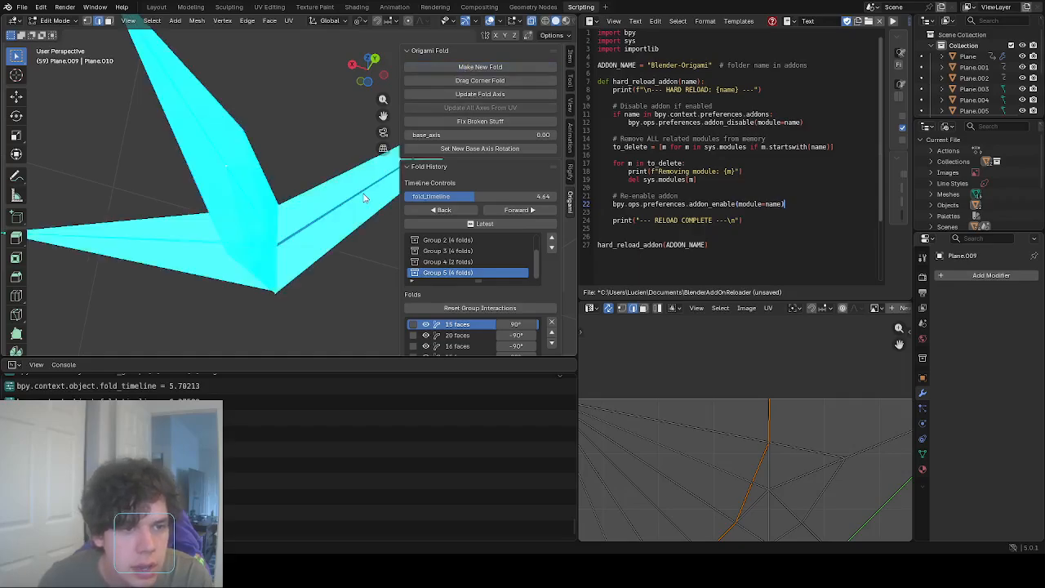
Add the corner's upper and left border edges to the selection and preview the new fold from several angles.
scroll(826, 408, up, 4)
middle_drag(819, 454, 815, 377)
scroll(699, 365, down, 2)
key(c)
click(800, 381)
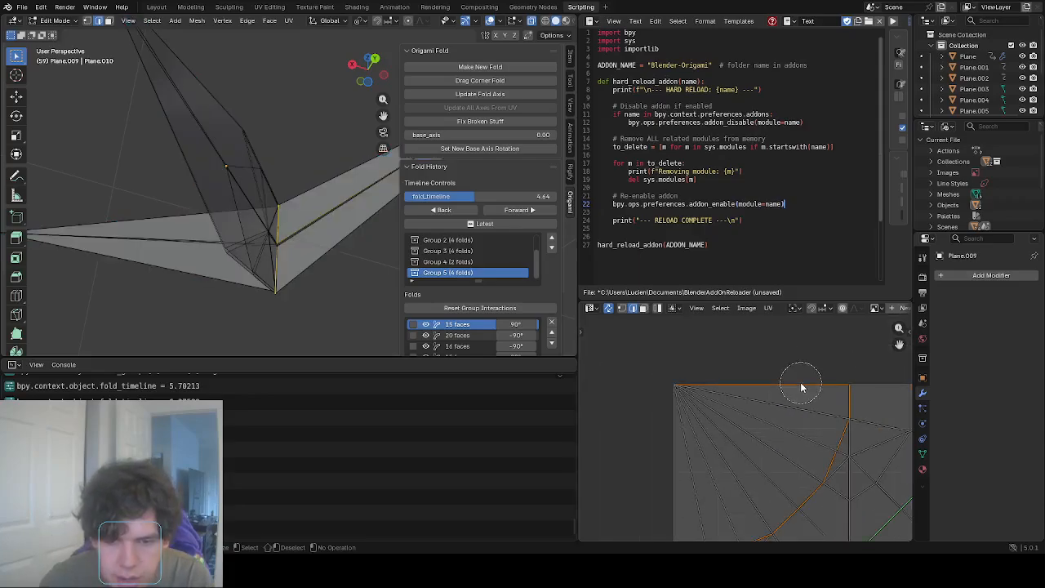
right_click(770, 379)
scroll(666, 462, down, 2)
key(c)
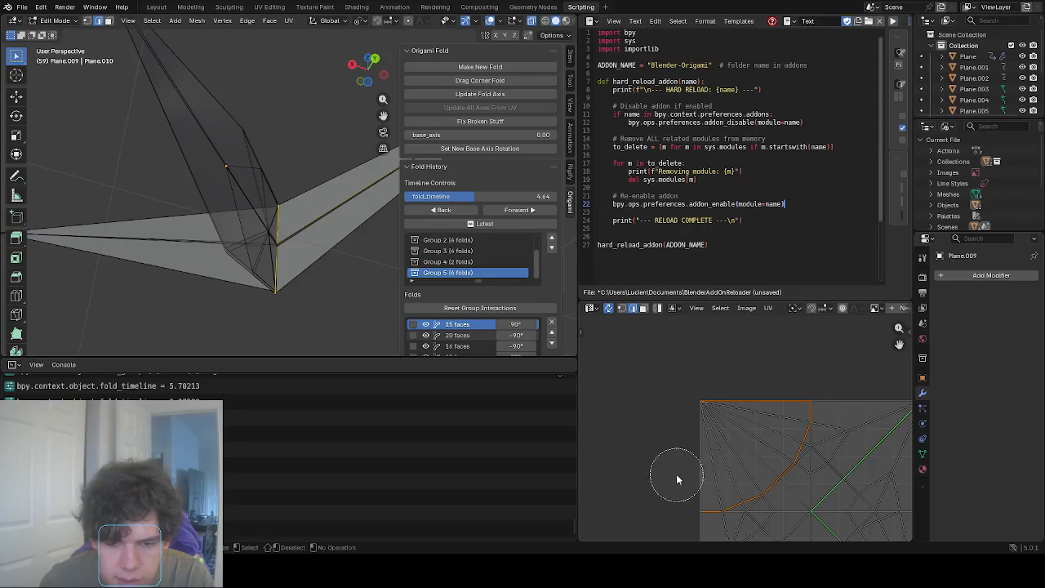
right_click(677, 474)
scroll(675, 472, up, 1)
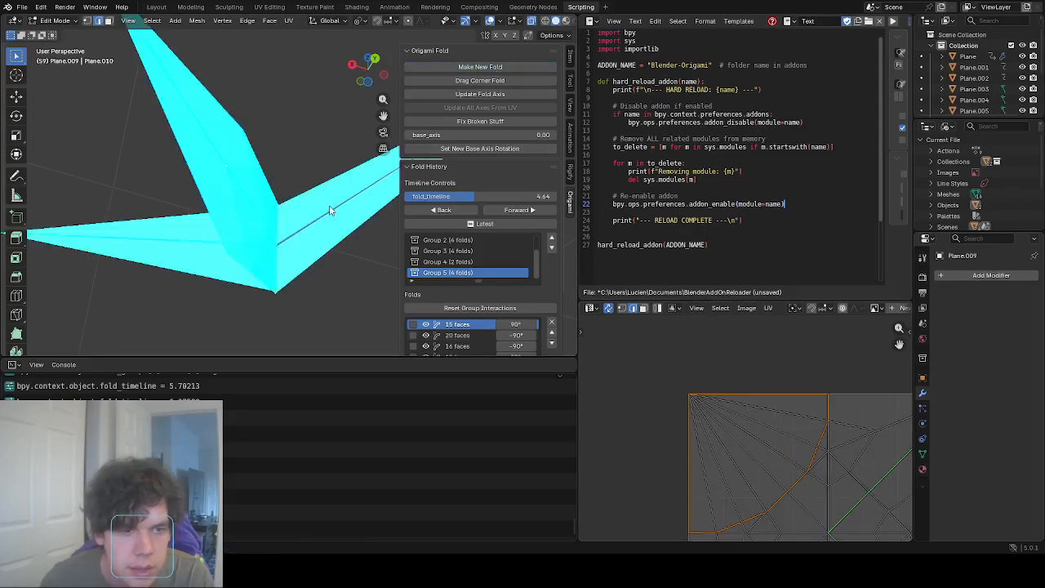
mouse_move(368, 249)
middle_down()
mouse_move(209, 170)
mouse_move(396, 150)
middle_up()
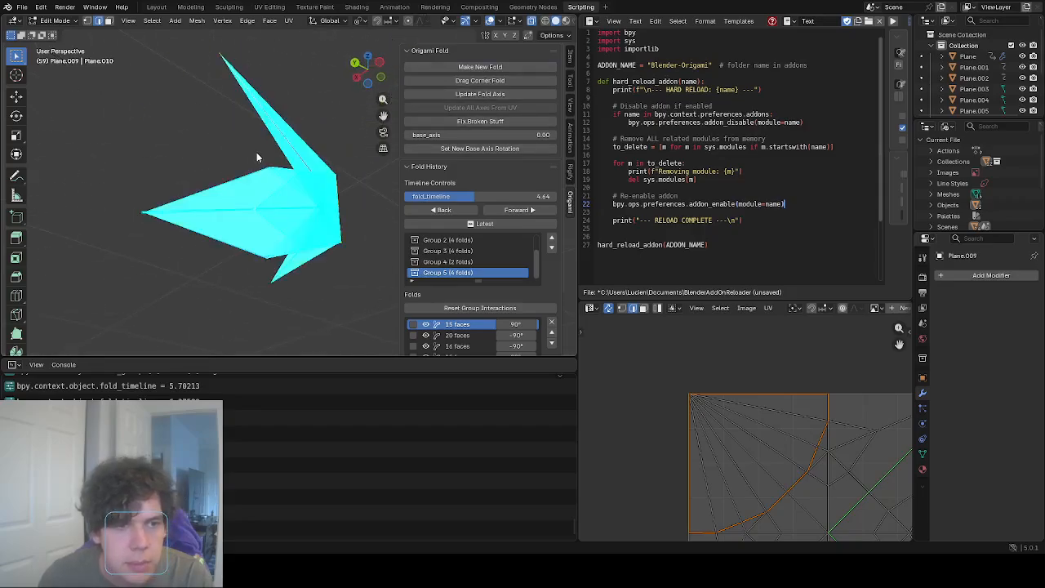
middle_drag(324, 202, 424, 180)
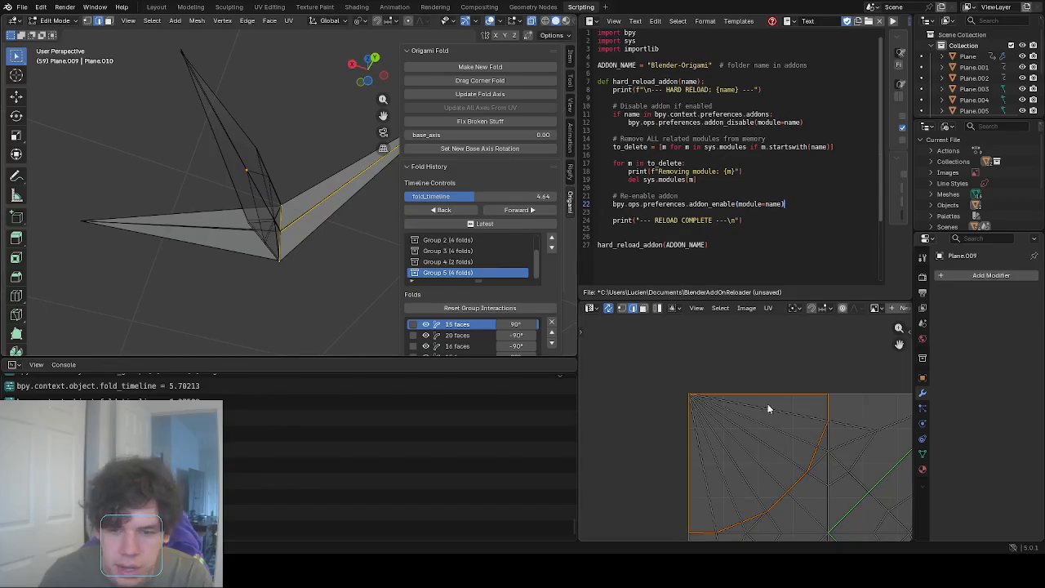
Compare the outlines of Group 4's two 8-face folds with the selected corner region in the UV layout.
scroll(455, 325, down, 1)
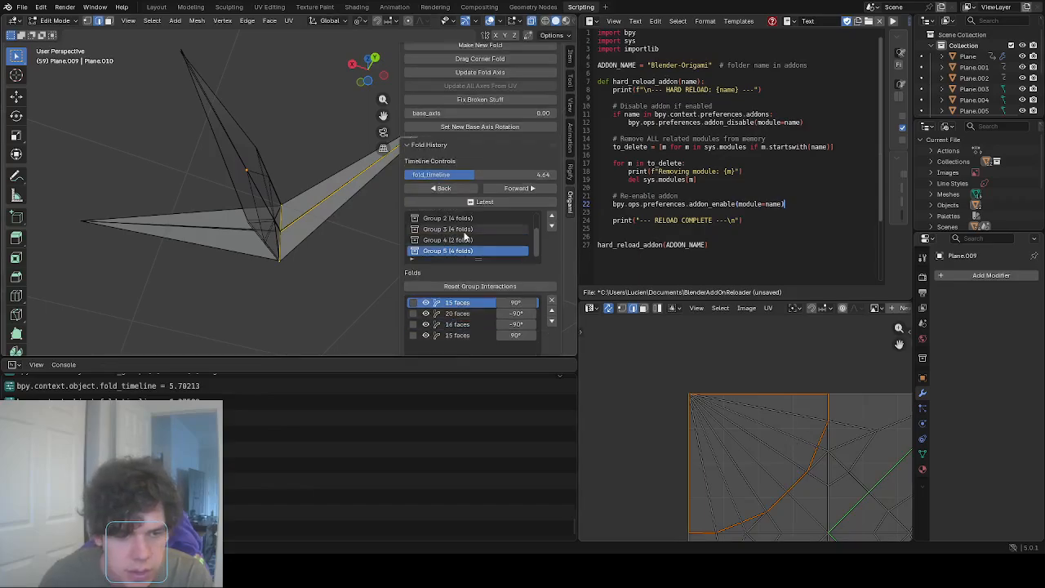
click(466, 240)
click(467, 314)
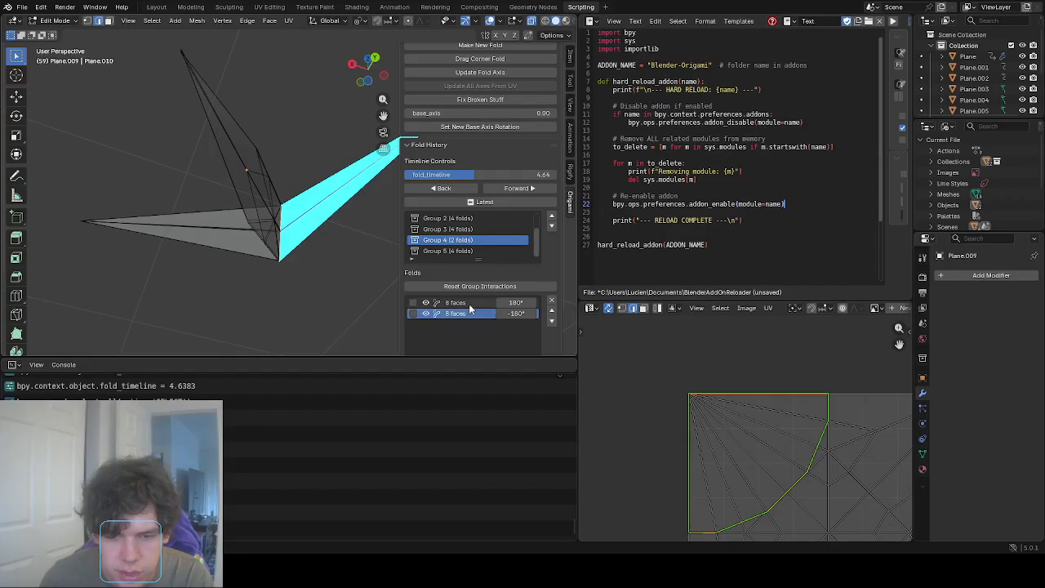
click(469, 304)
click(464, 314)
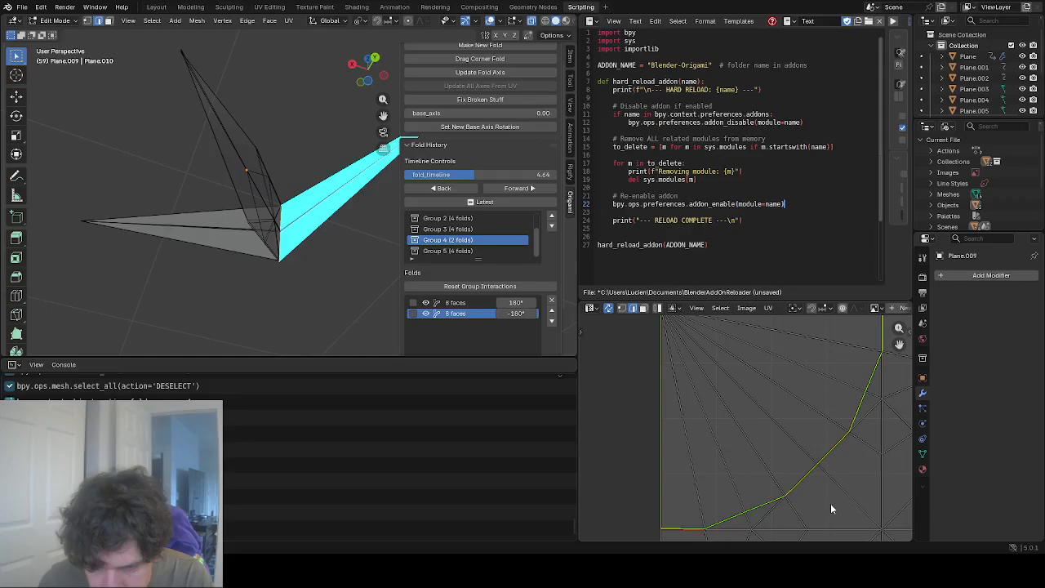
click(480, 304)
click(472, 314)
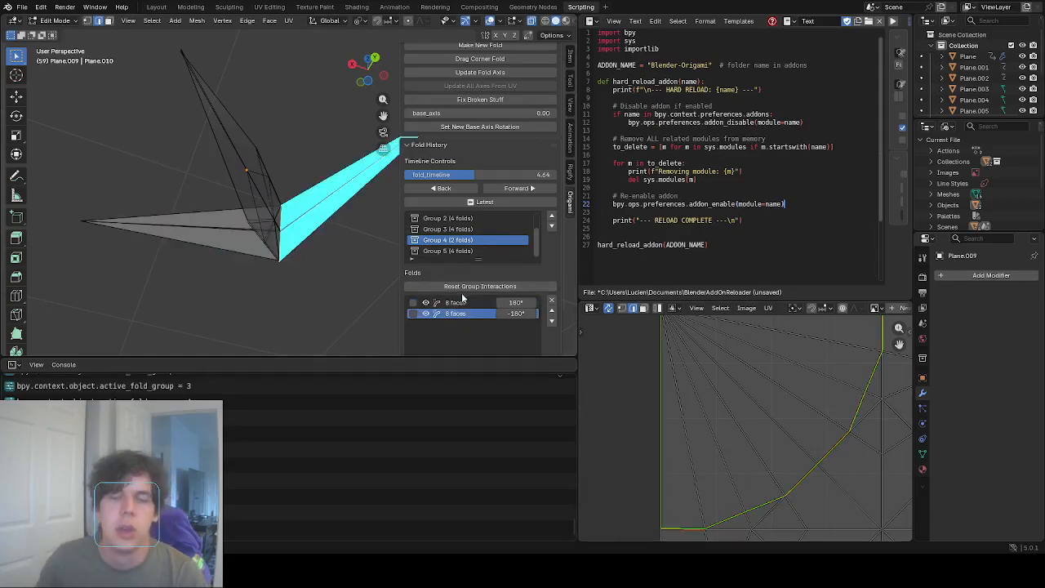
scroll(490, 204, down, 2)
scroll(503, 217, up, 3)
scroll(501, 78, up, 2)
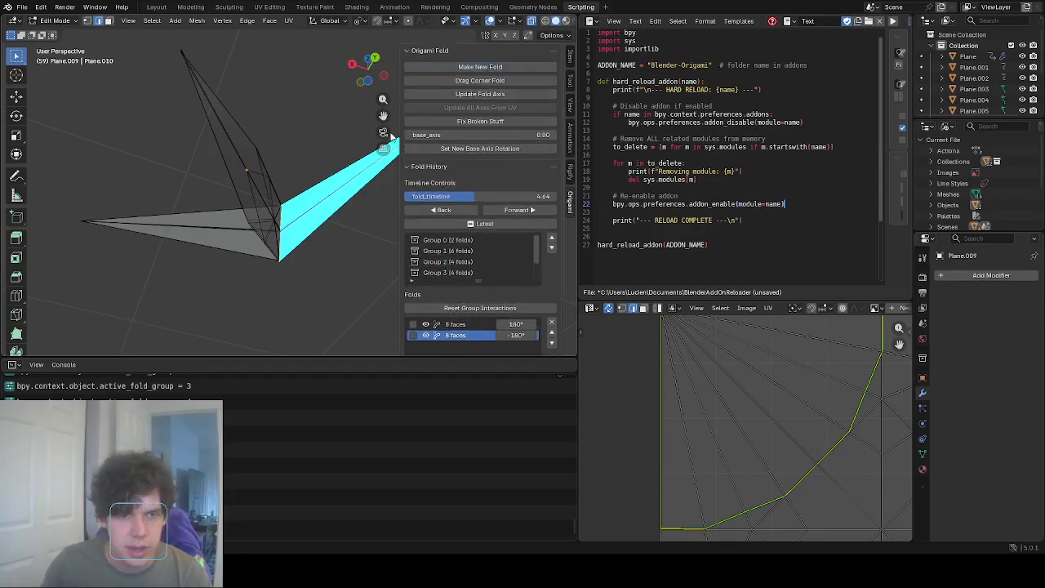
Reselect the corner region in the UV layout and deselect its inner creases, keeping only the region's outline edges.
key(a)
middle_drag(330, 227, 401, 113)
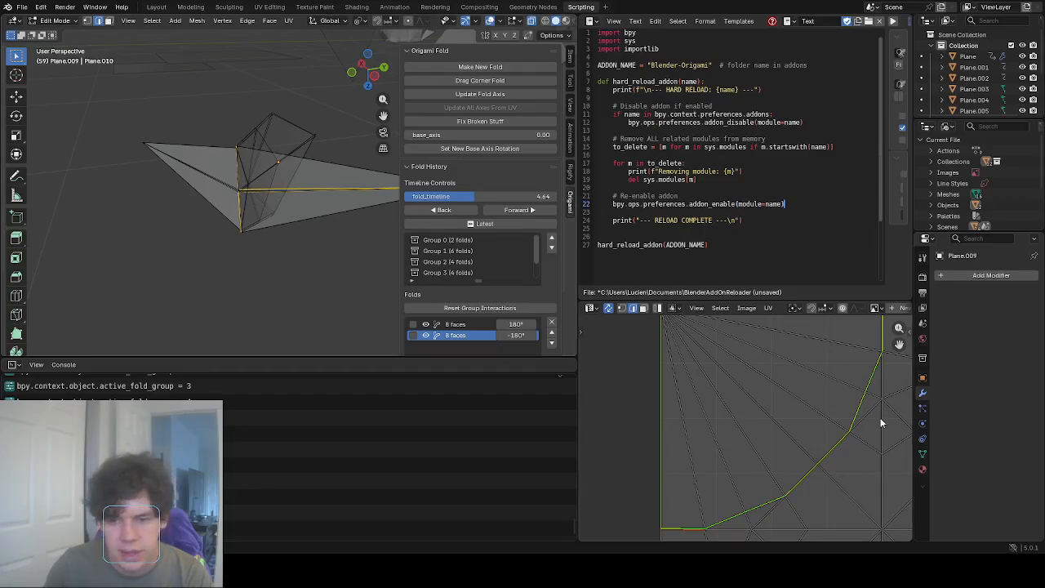
scroll(881, 423, down, 3)
scroll(810, 403, up, 1)
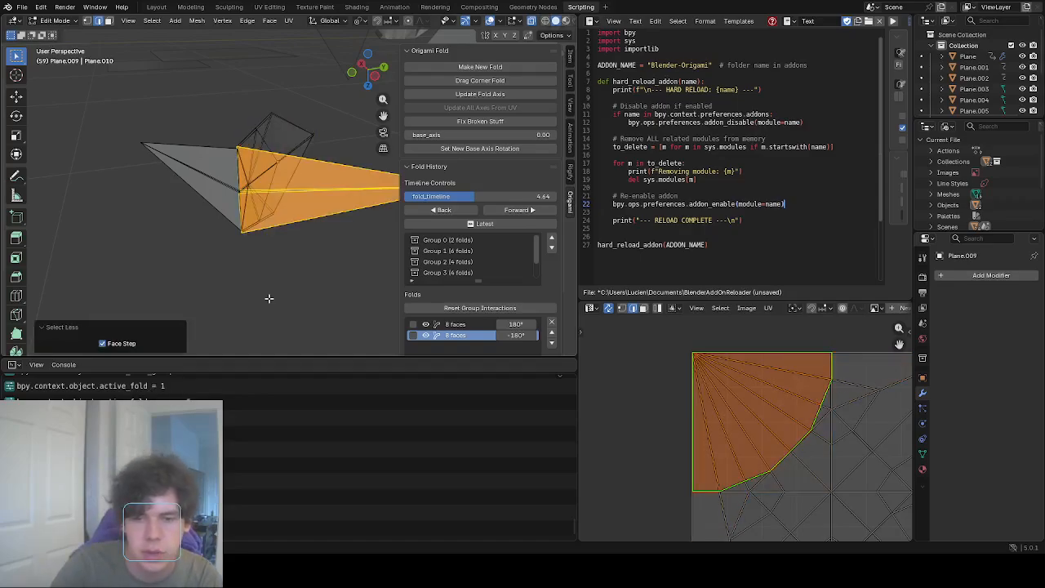
key(c)
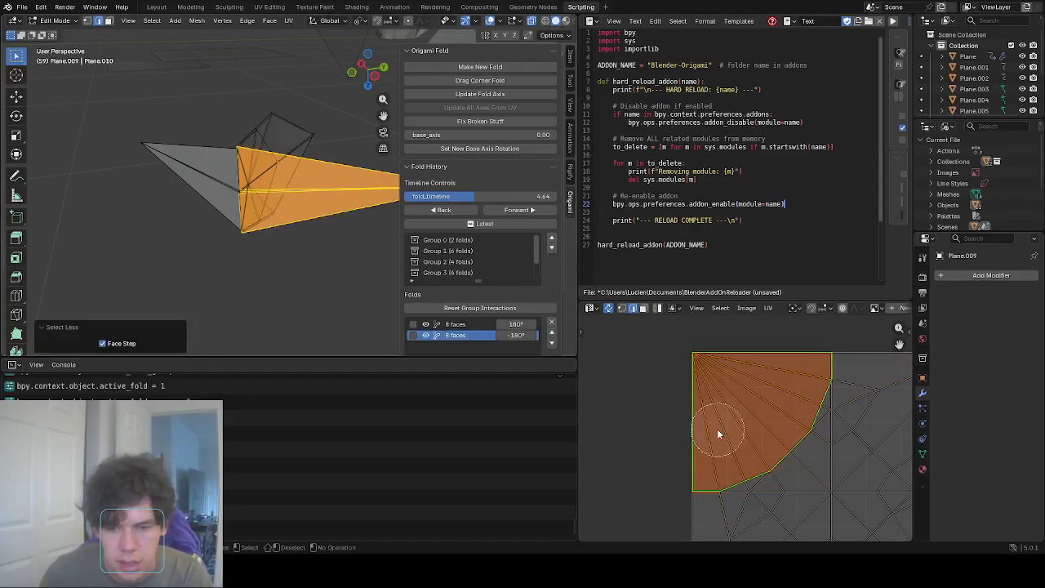
middle_drag(724, 431, 764, 395)
key(Escape)
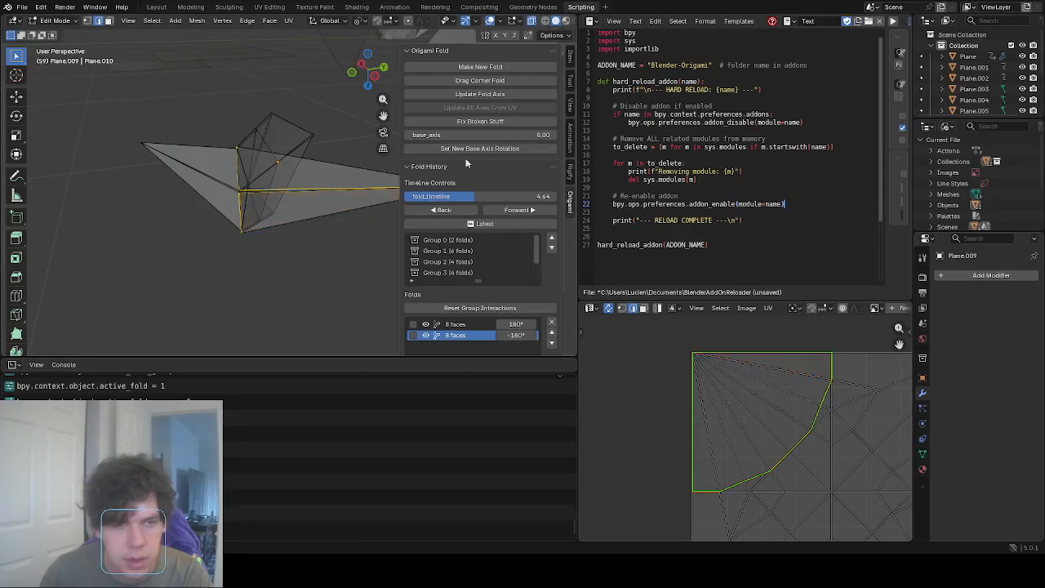
click(480, 80)
click(354, 196)
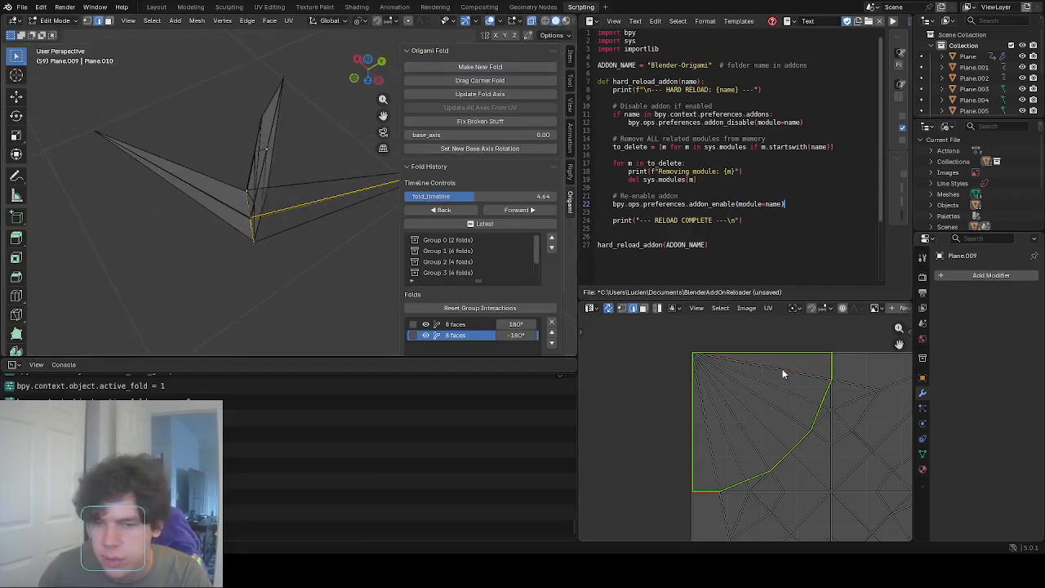
middle_drag(782, 374, 791, 386)
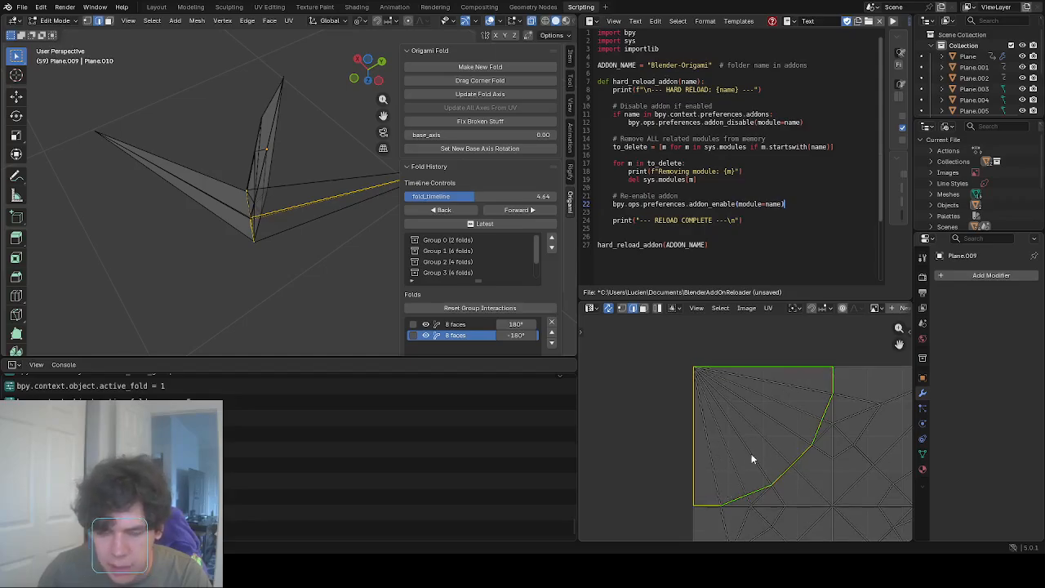
Make a new fold from the outlined corner flap and swing the flap to about -135°.
middle_drag(296, 269, 333, 317)
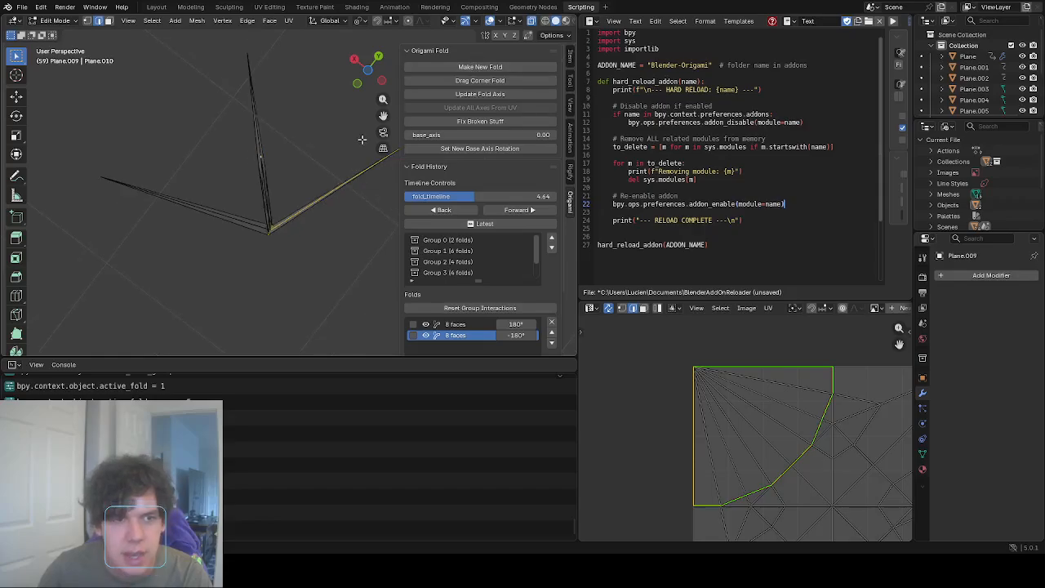
middle_drag(325, 152, 314, 232)
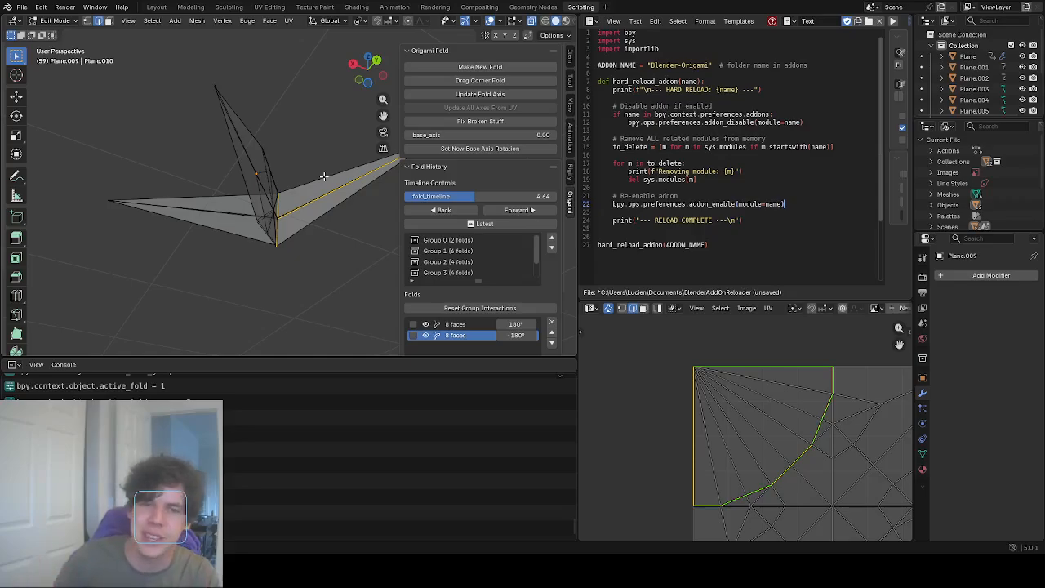
click(497, 69)
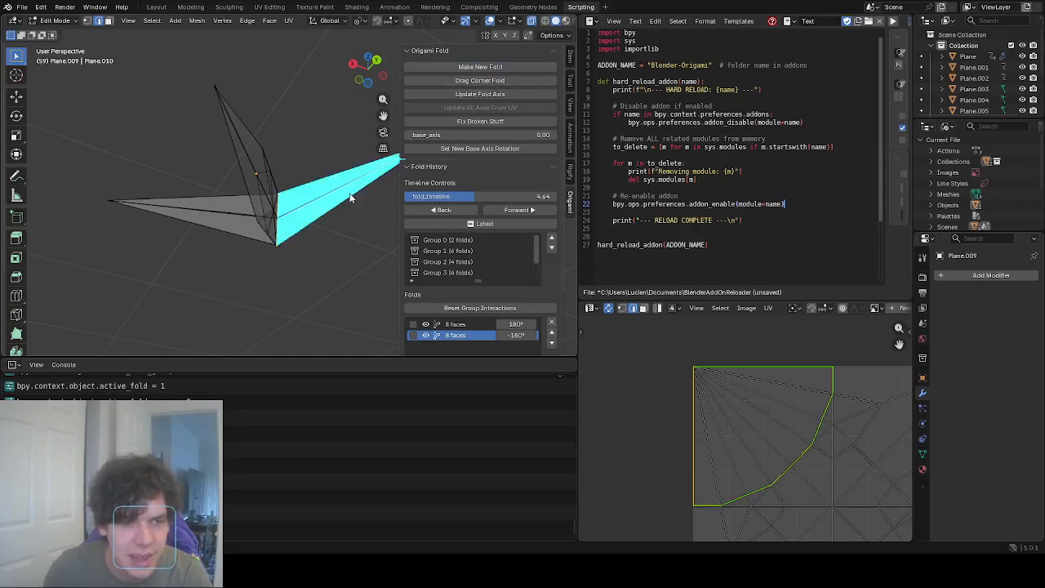
key(Escape)
mouse_move(350, 197)
middle_down()
mouse_move(368, 137)
mouse_move(361, 240)
mouse_move(356, 203)
middle_up()
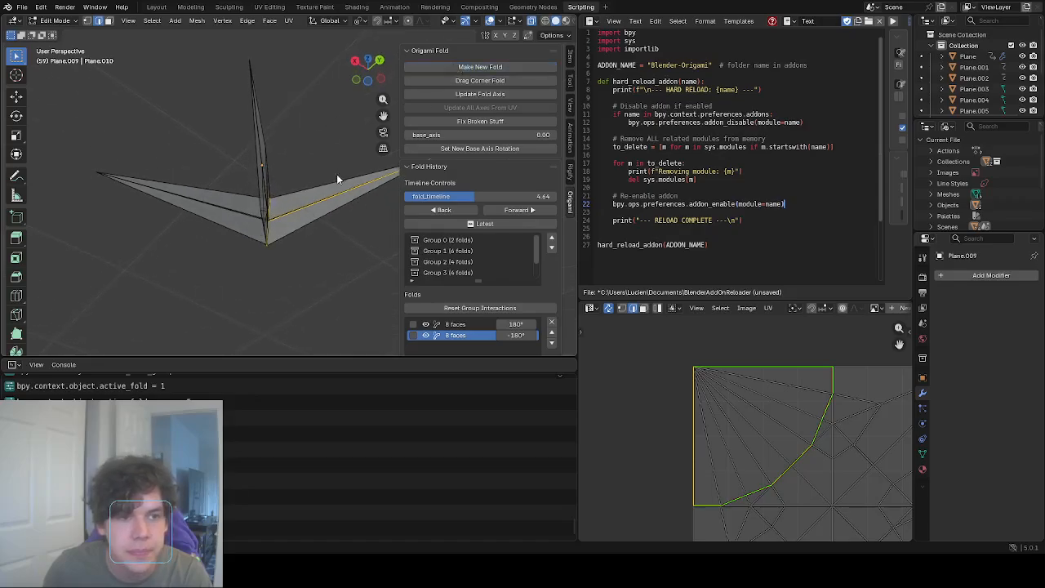
drag(327, 199, 268, 150)
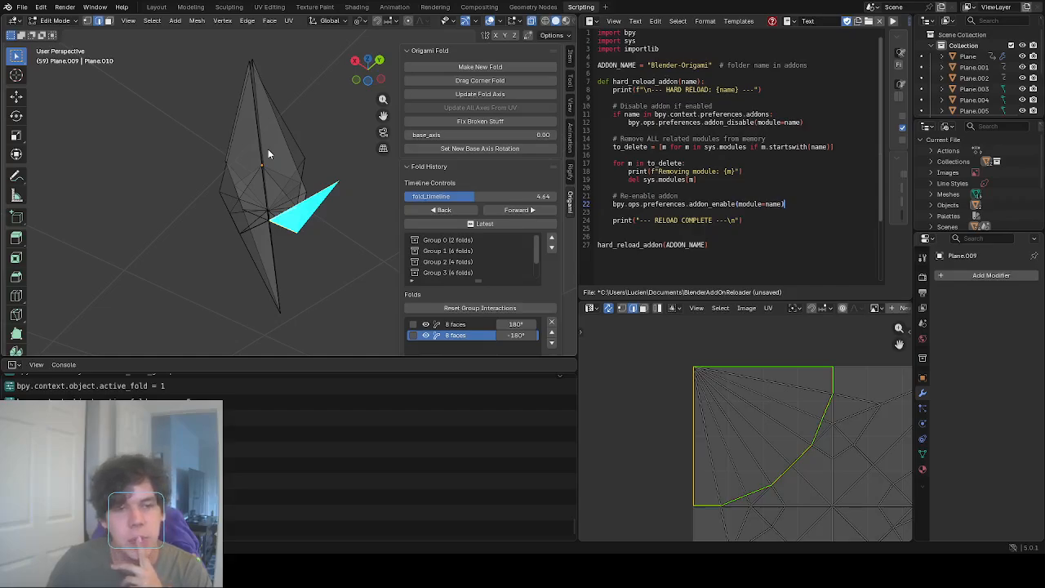
drag(267, 148, 270, 151)
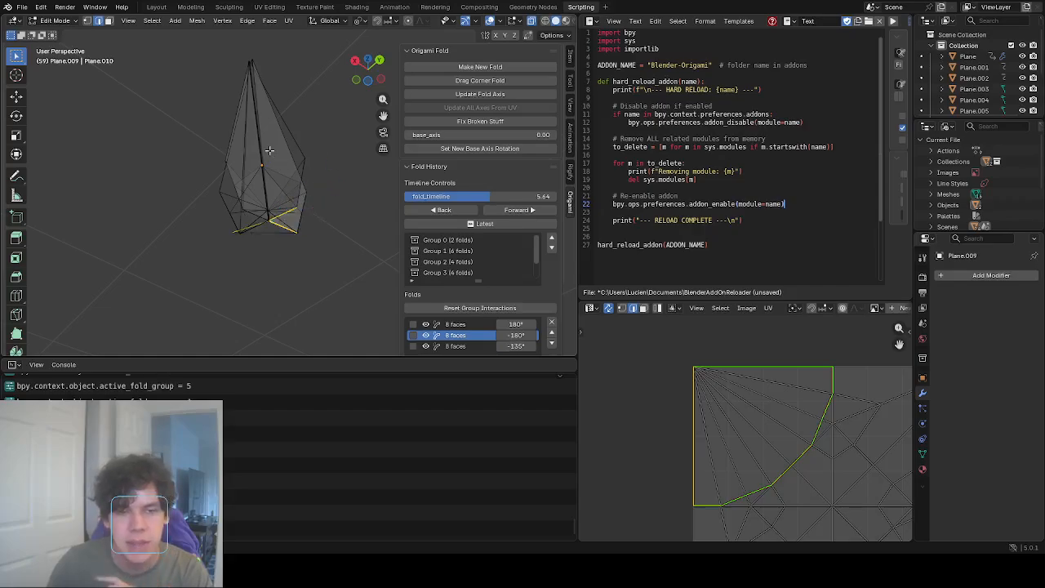
Move the -135° fold out of Group 4 and down the fold history into its own Group 6.
scroll(493, 276, down, 1)
click(486, 272)
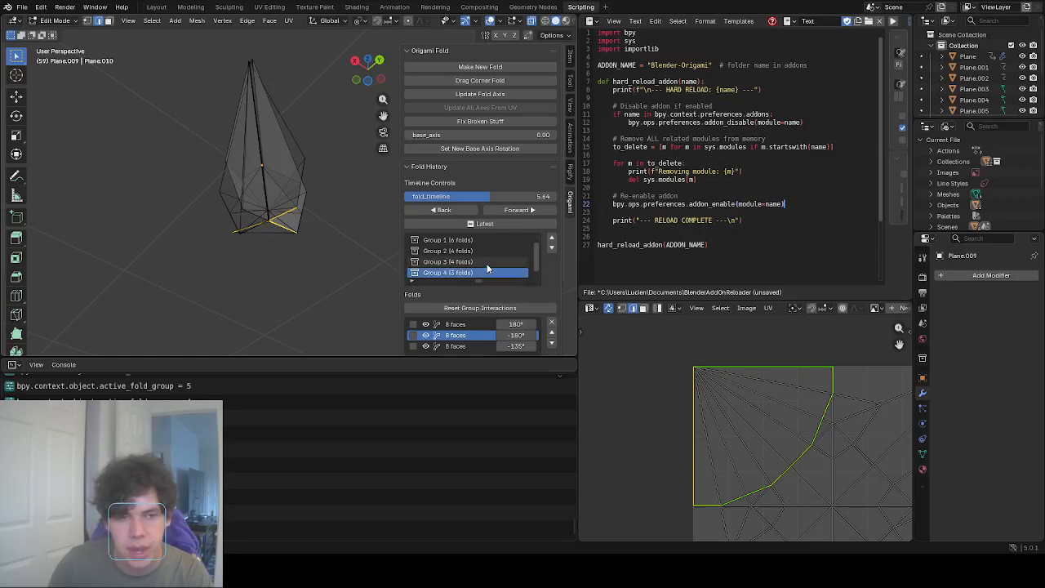
click(480, 349)
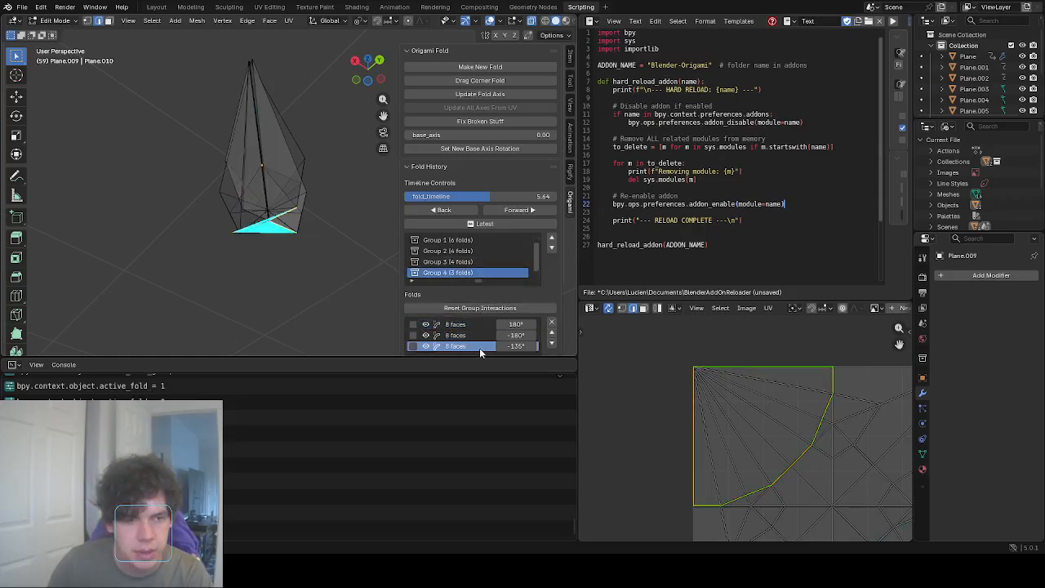
click(470, 336)
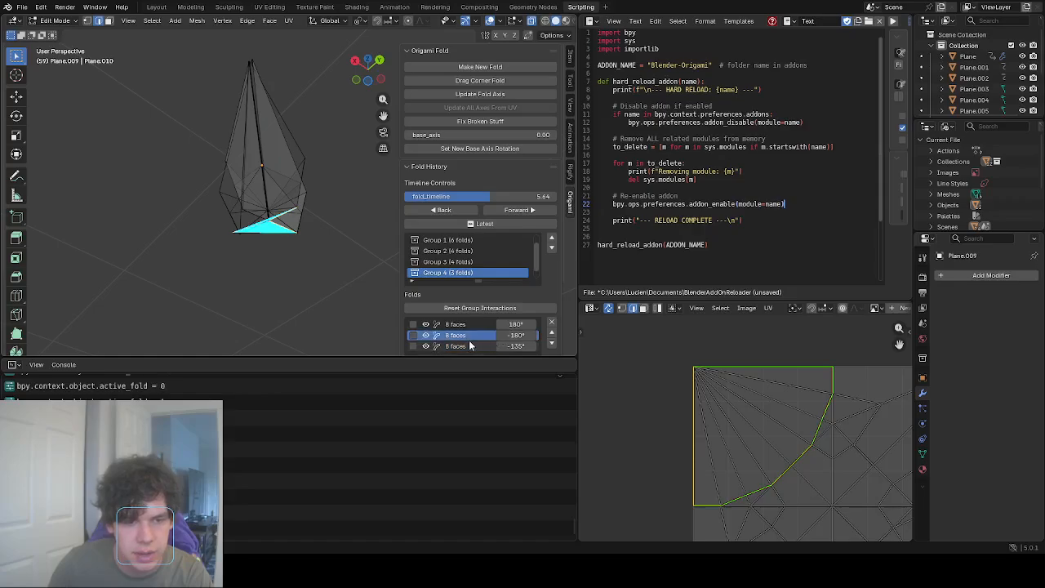
click(469, 345)
scroll(485, 341, down, 2)
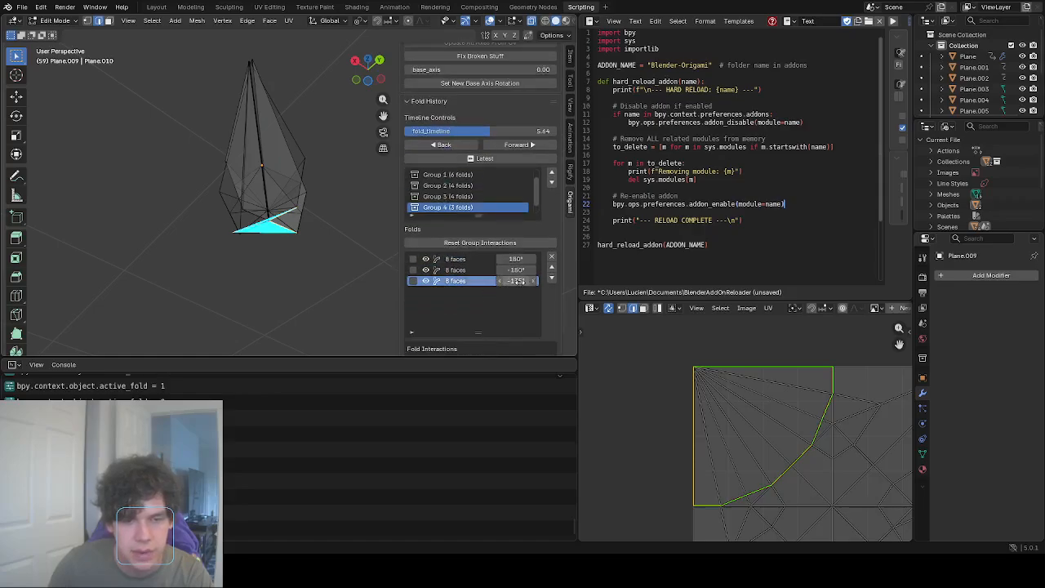
click(553, 279)
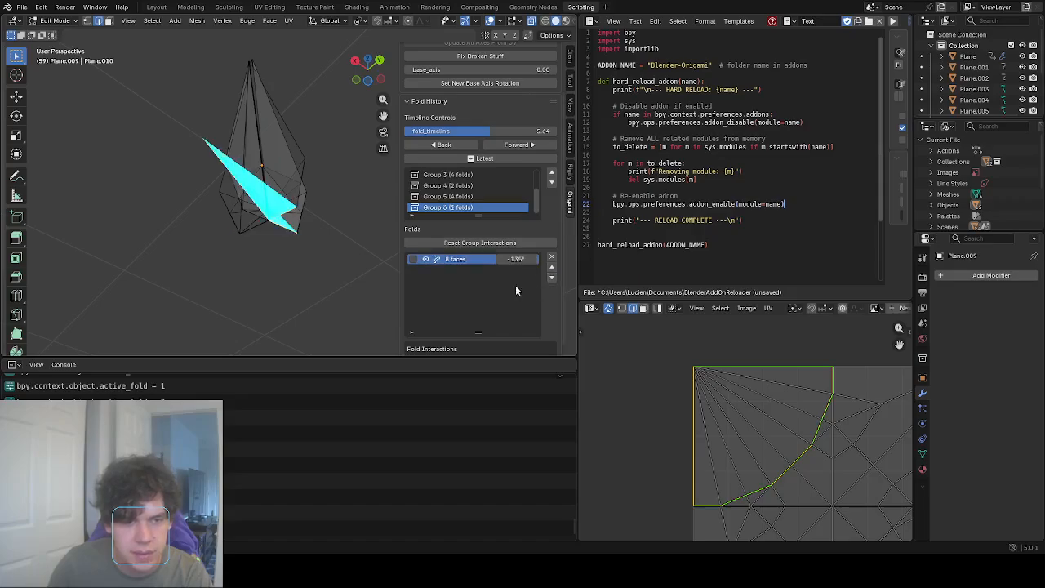
Advance the fold timeline to 7.00 and set the Group 6 fold's angle to 24°.
mouse_move(482, 131)
mouse_down()
mouse_move(462, 131)
mouse_move(515, 131)
mouse_move(495, 131)
mouse_up()
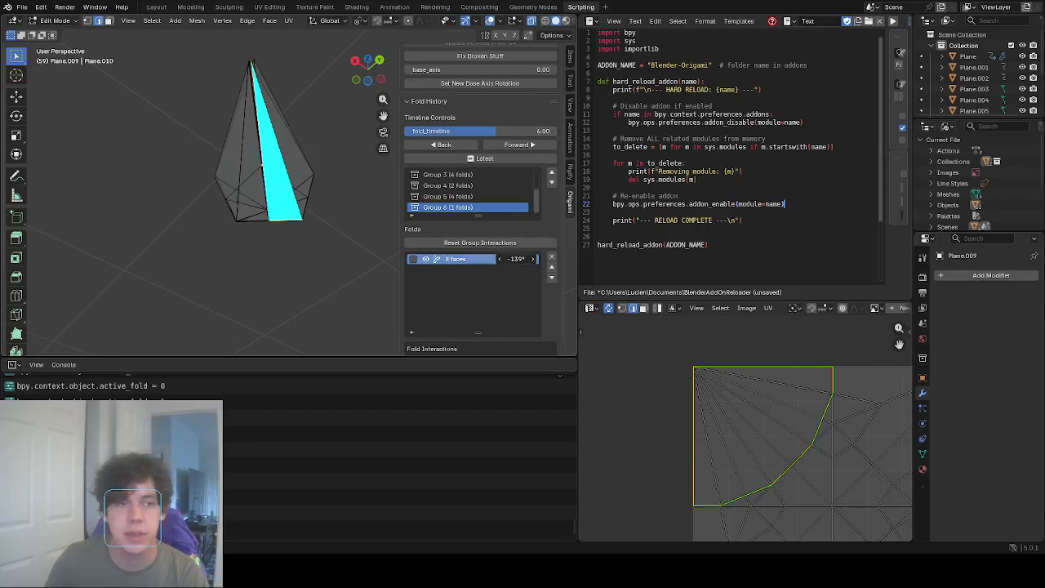
drag(521, 259, 568, 259)
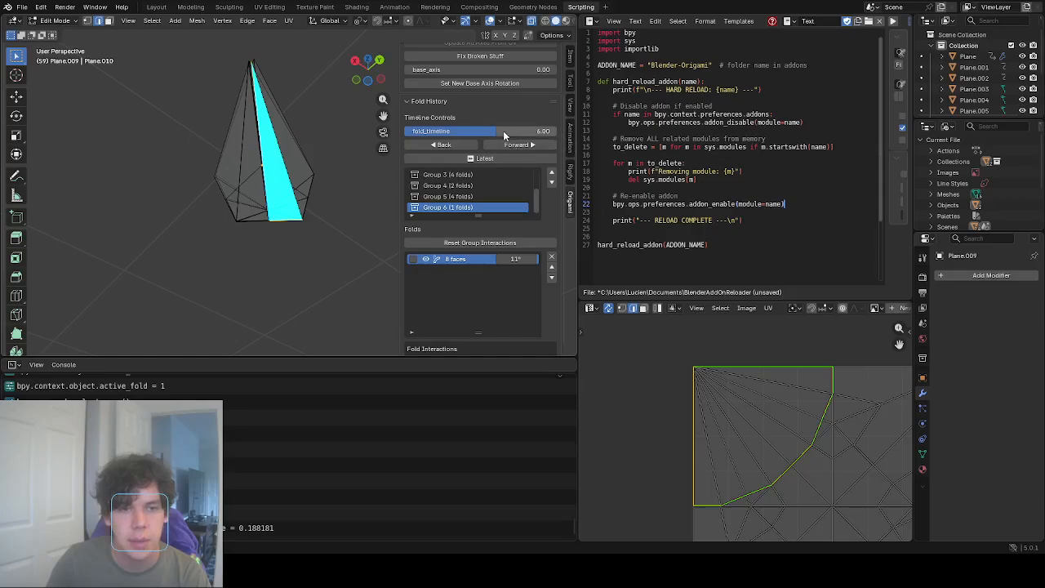
drag(504, 132, 519, 132)
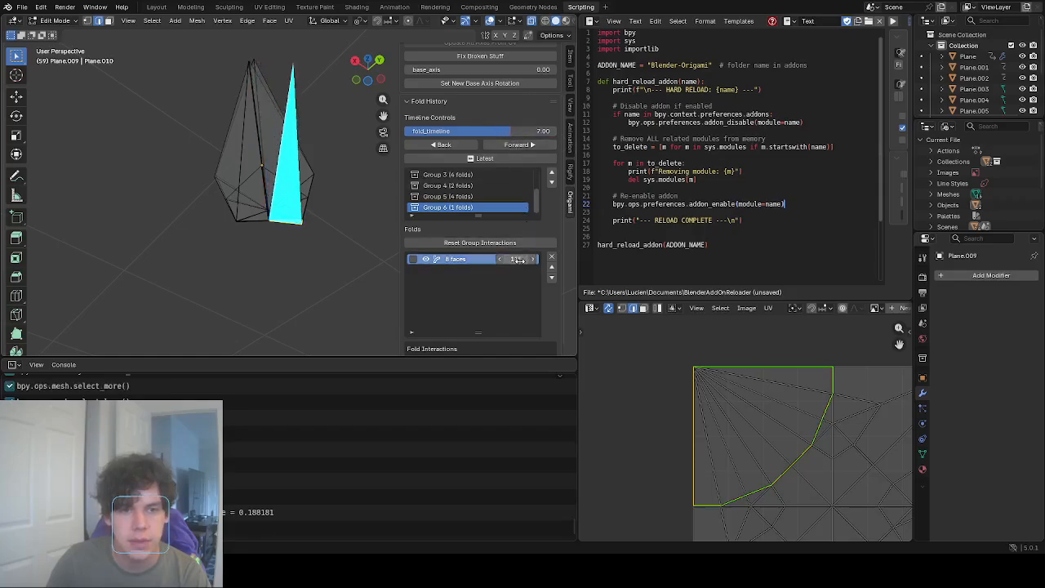
mouse_move(516, 259)
mouse_down()
mouse_move(547, 259)
mouse_move(520, 259)
mouse_up()
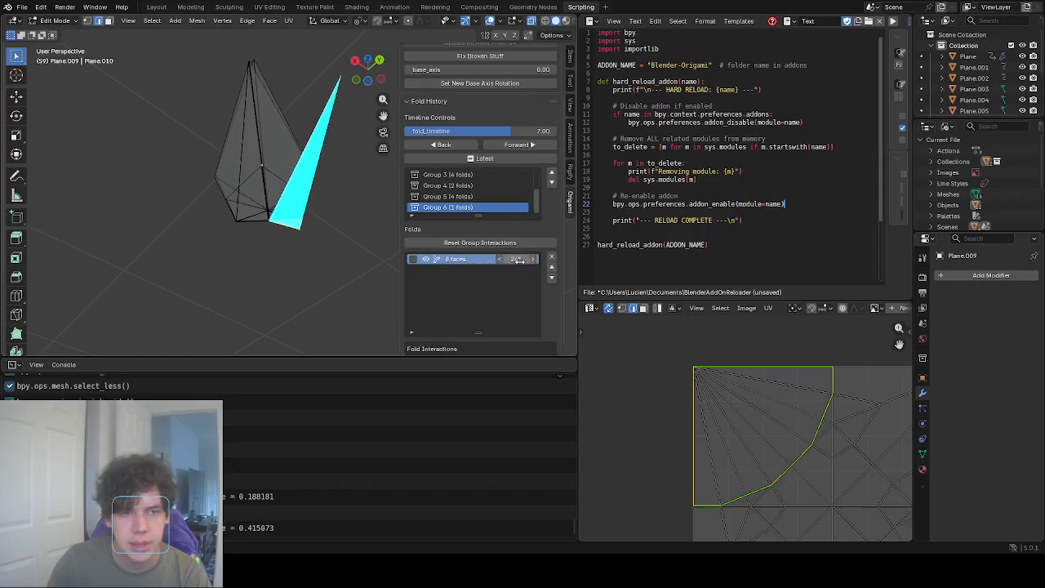
middle_drag(359, 214, 346, 214)
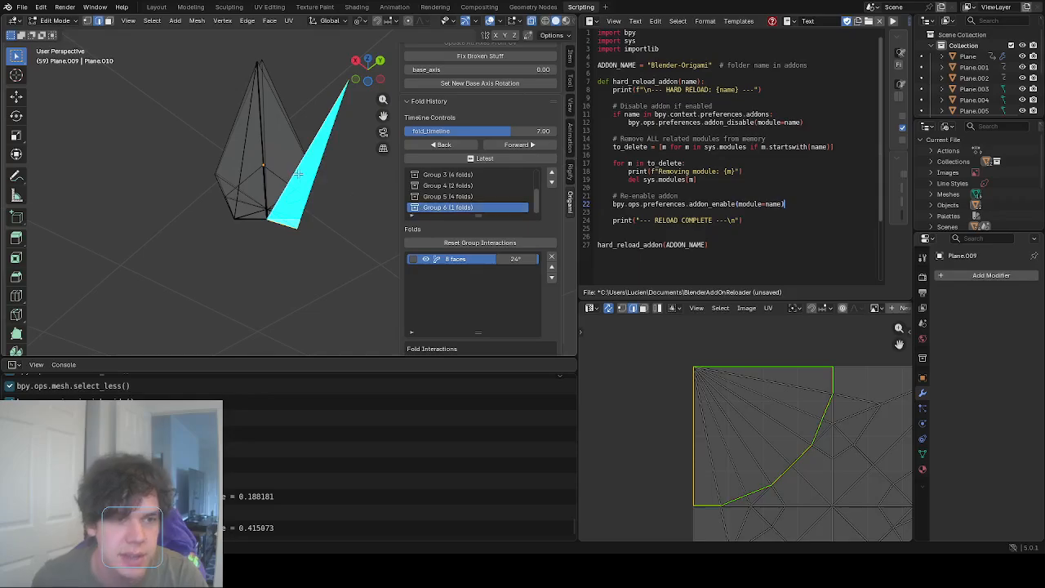
middle_drag(298, 174, 337, 177)
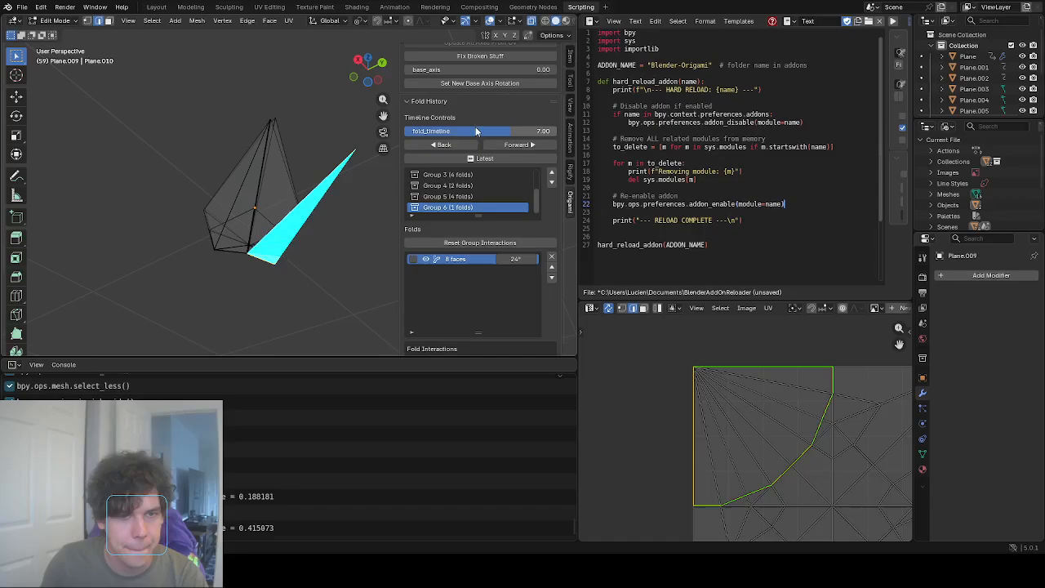
Rewind the fold timeline to 4.66 and circle-select only the edges along the shared base of the two flaps.
drag(490, 129, 454, 130)
middle_drag(212, 234, 254, 267)
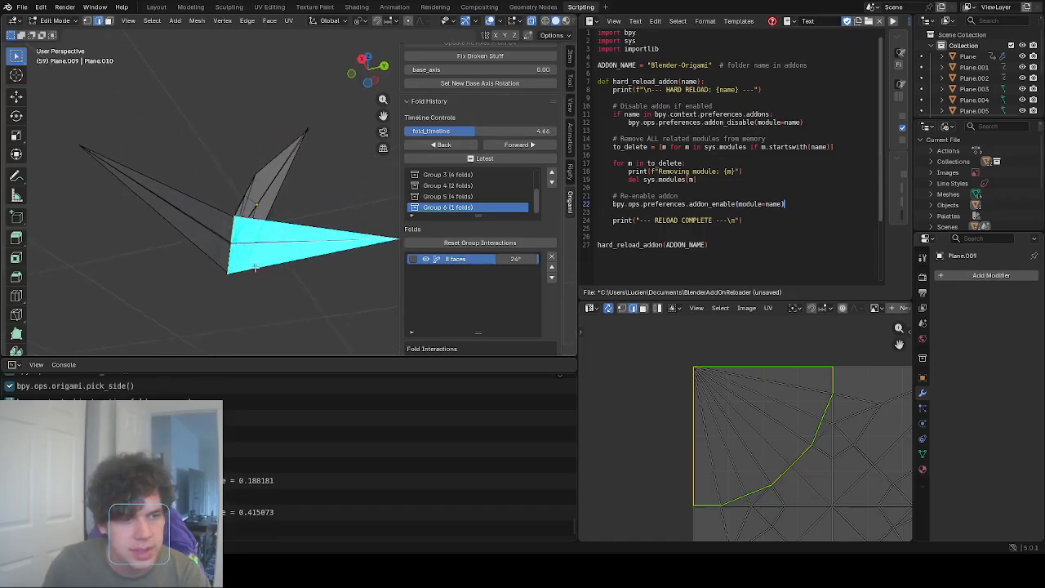
scroll(192, 234, up, 2)
shift+middle_drag(229, 235, 329, 238)
key(a)
key(a)
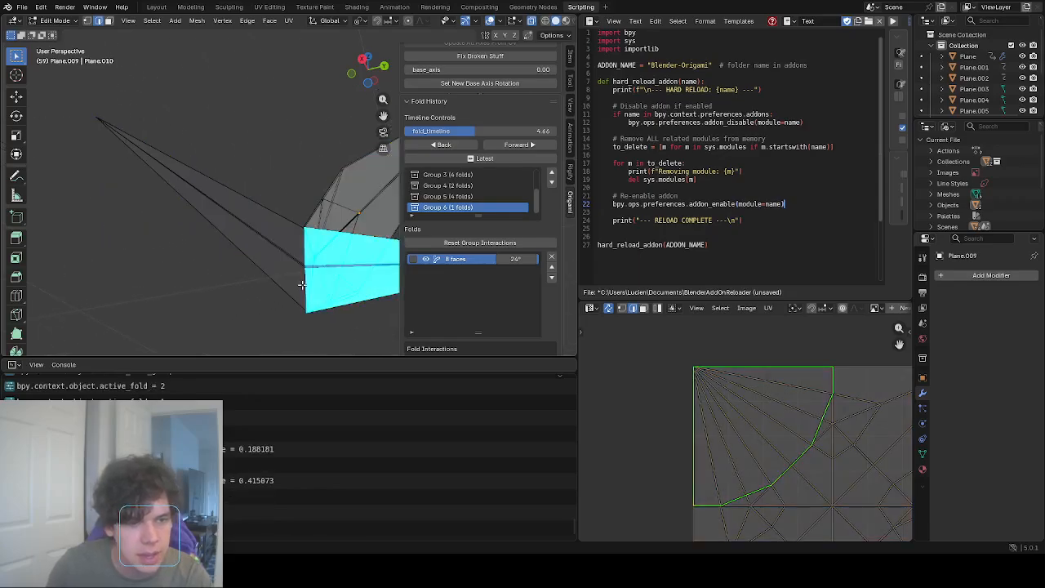
key(c)
click(306, 283)
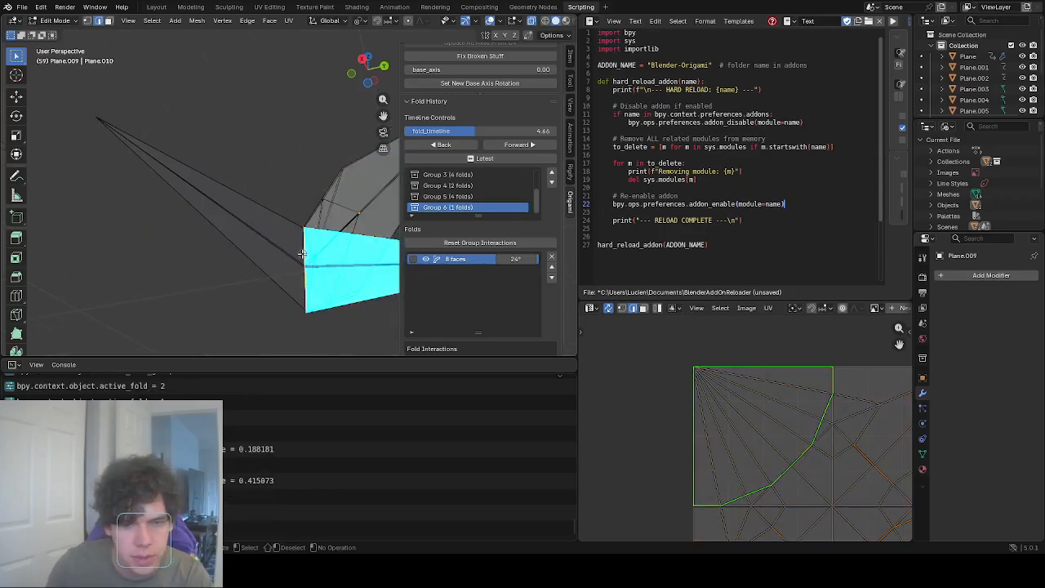
click(304, 263)
right_click(304, 266)
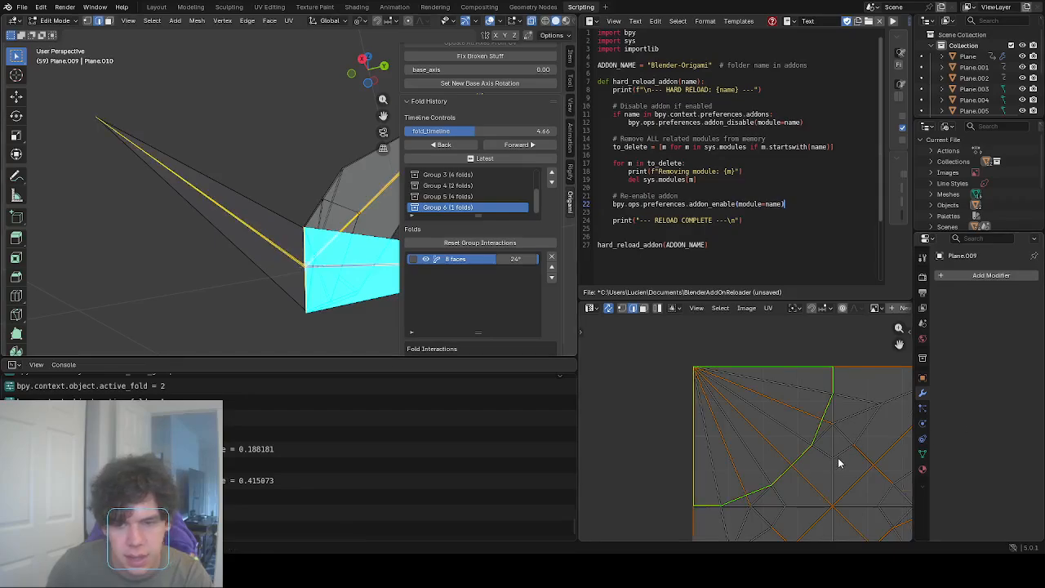
Circle-deselect the extra edges in the UV layout, keeping only the outline of the corner region diagonally opposite the folded one.
scroll(840, 463, down, 3)
key(c)
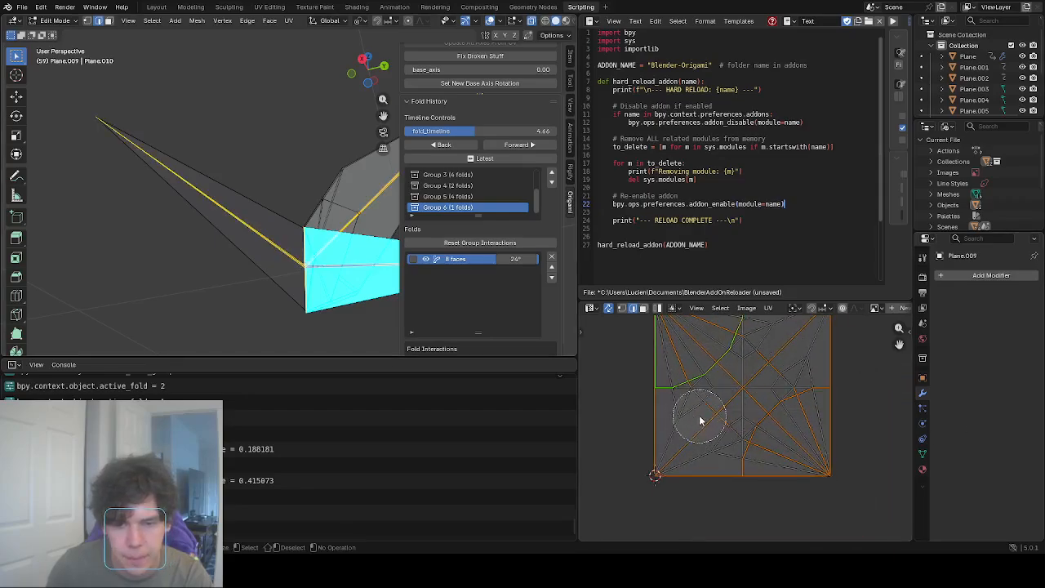
mouse_move(700, 420)
shift+mouse_down()
mouse_move(648, 419)
mouse_move(708, 436)
mouse_move(724, 432)
mouse_move(723, 414)
shift+mouse_up()
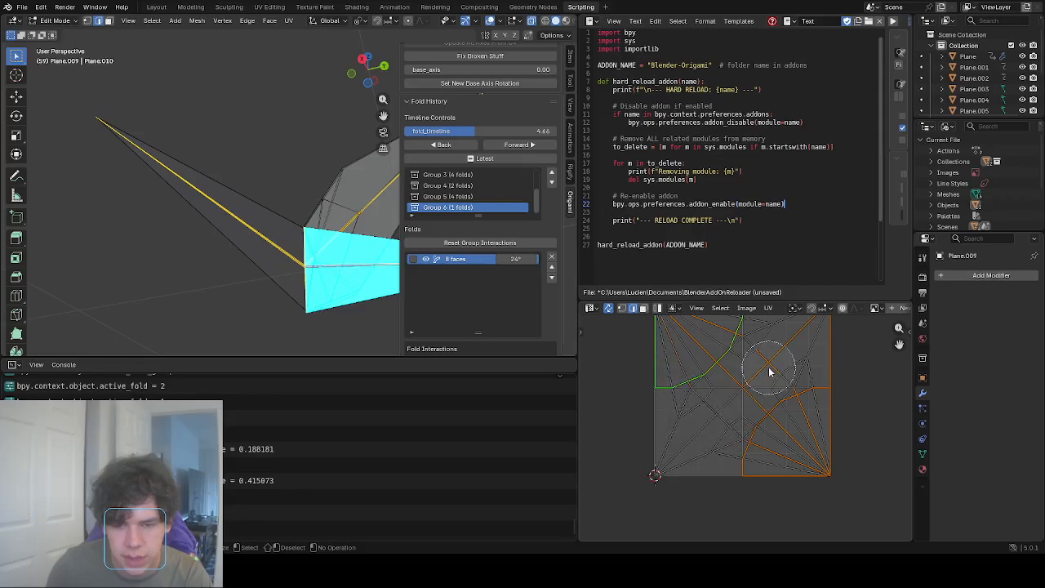
mouse_move(769, 372)
shift+mouse_down()
mouse_move(789, 368)
mouse_move(798, 442)
mouse_move(806, 336)
mouse_move(712, 371)
shift+mouse_up()
key(Escape)
middle_drag(721, 375, 713, 410)
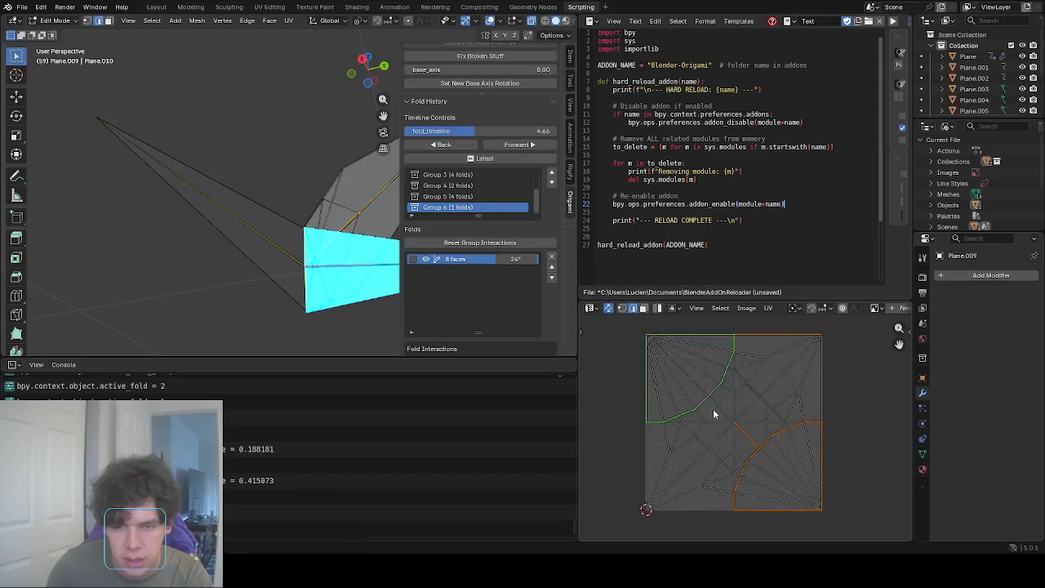
shift+drag(728, 418, 819, 351)
key(Escape)
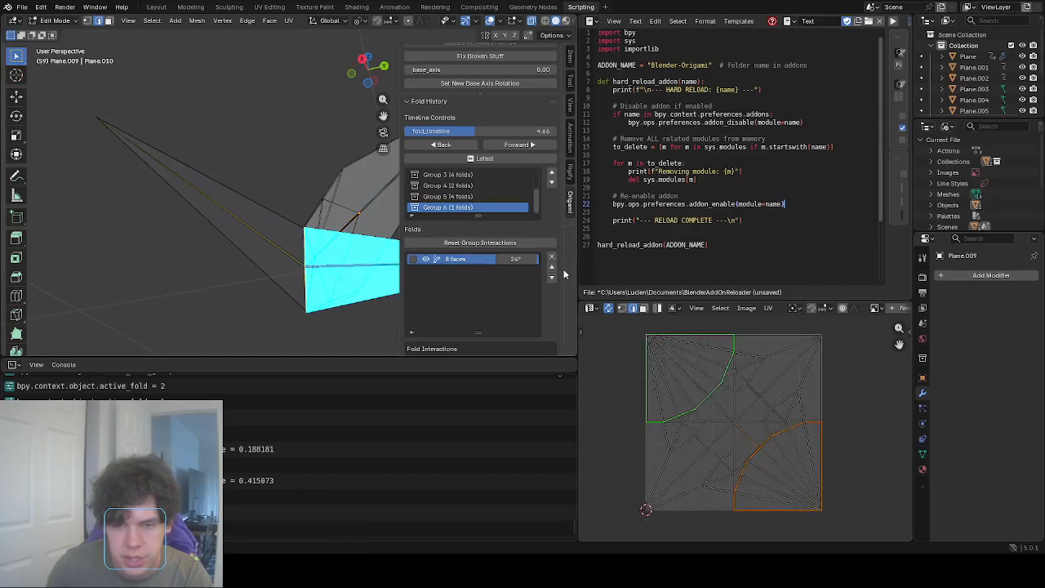
Preview a new fold on the opposite flap and inspect the selected edges along its base from several angles.
scroll(434, 101, up, 3)
click(264, 248)
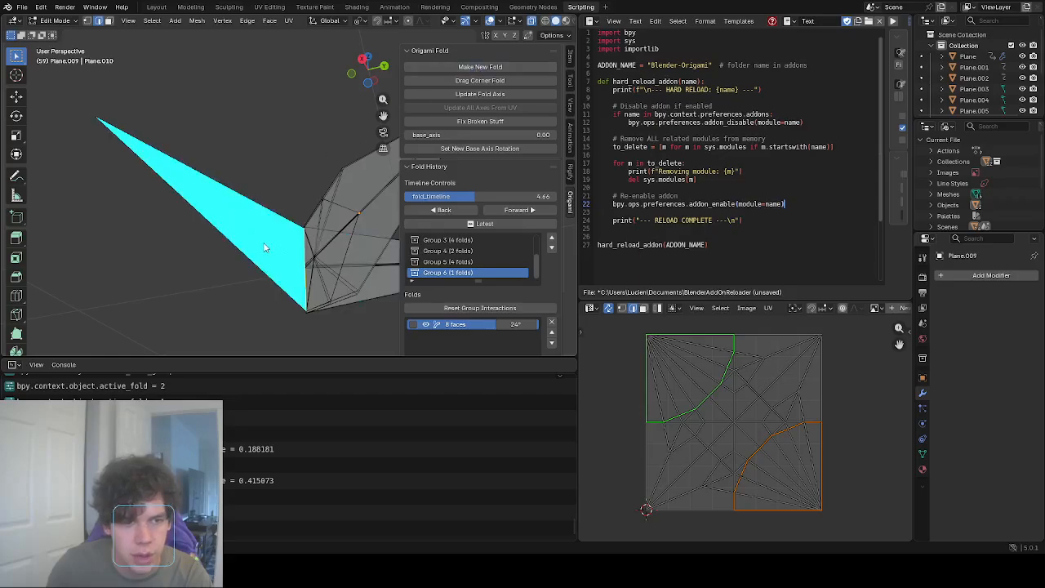
middle_drag(262, 243, 242, 165)
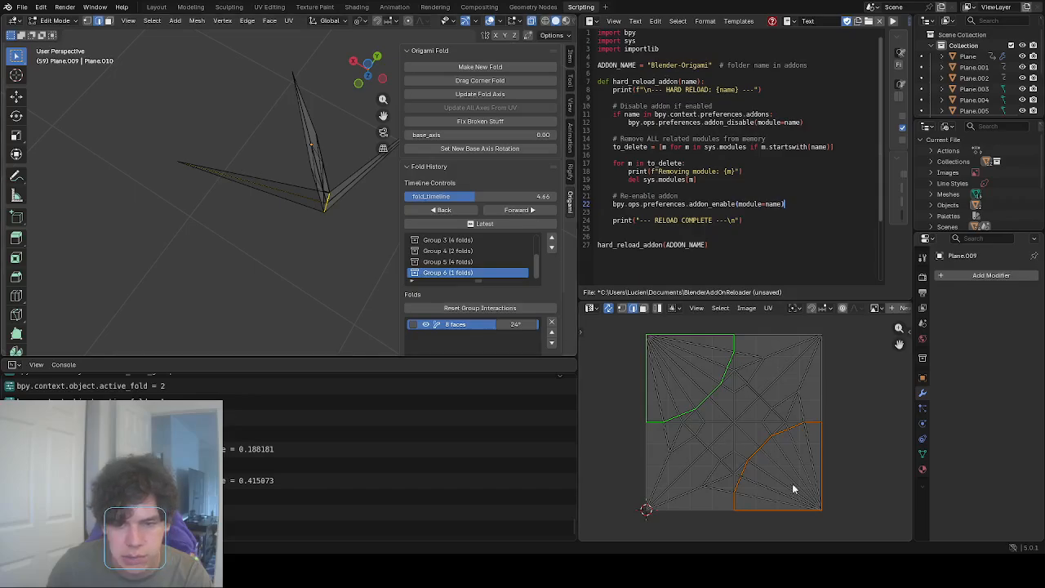
shift+click(787, 509)
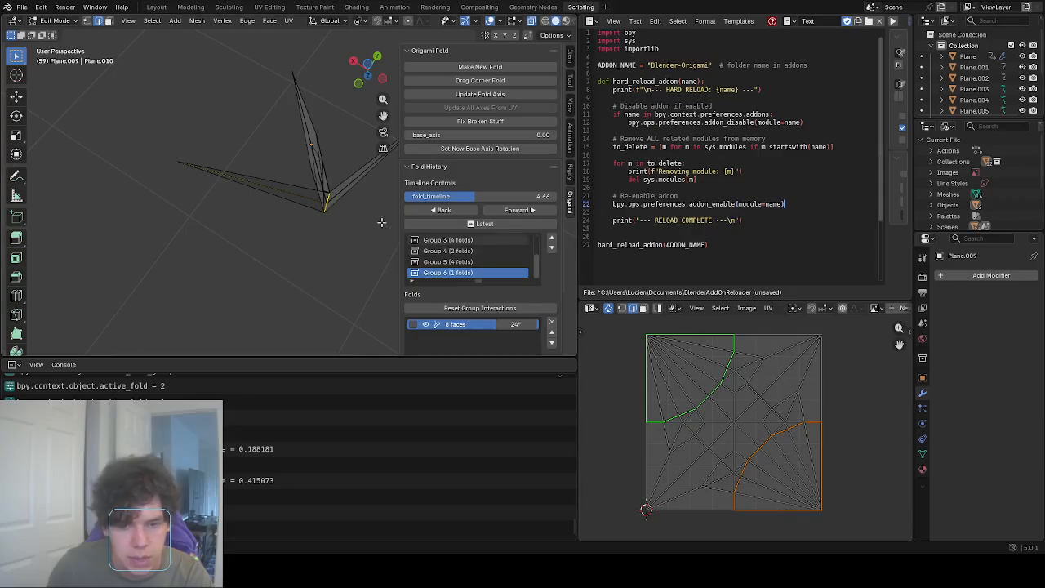
scroll(343, 196, up, 6)
middle_drag(343, 196, 311, 194)
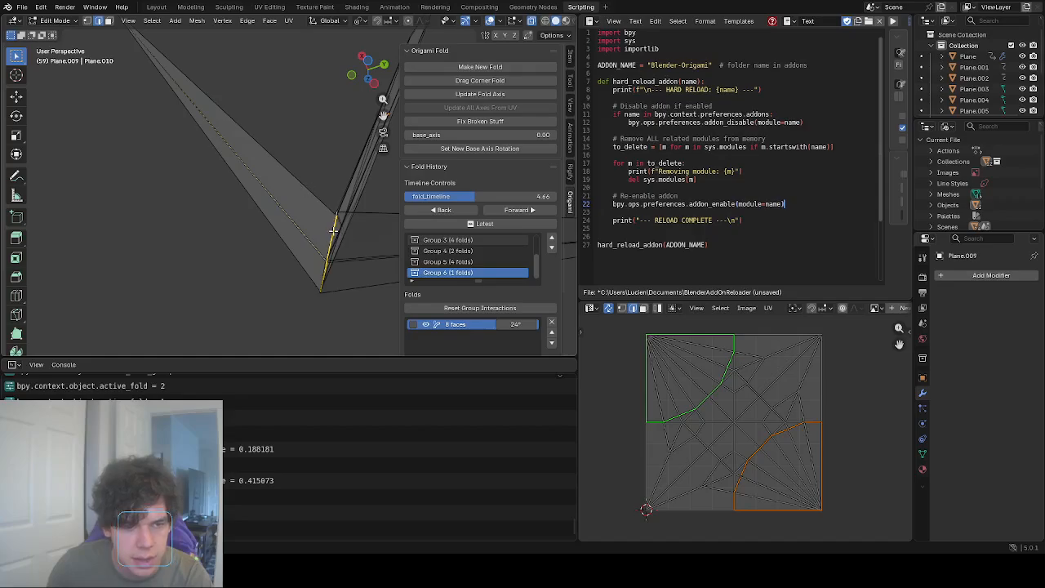
Make a new fold along the selected base edges, picking the opposite corner flap as the moving side.
middle_drag(333, 232, 363, 312)
scroll(363, 311, down, 4)
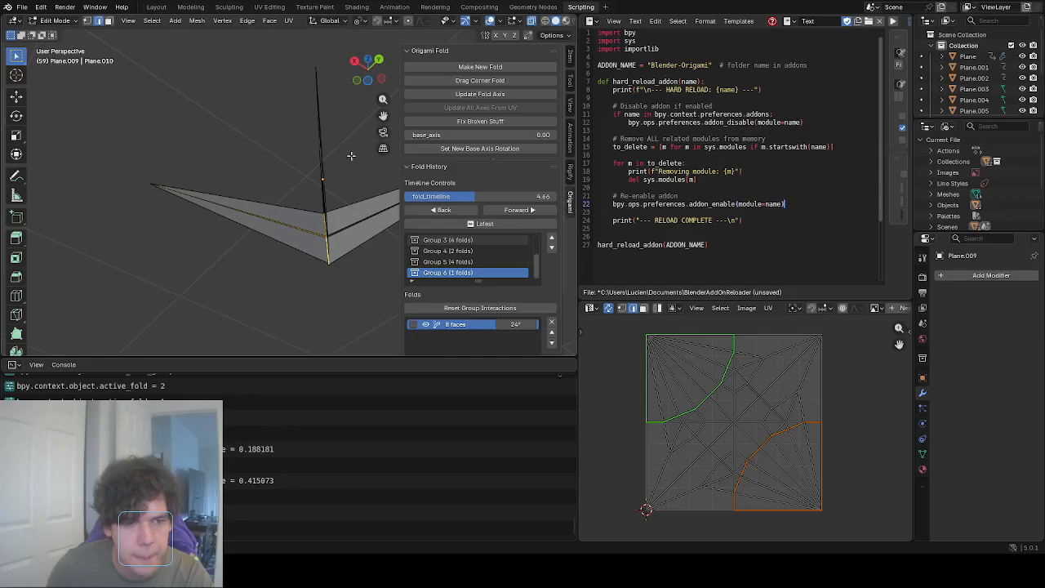
click(458, 70)
click(297, 238)
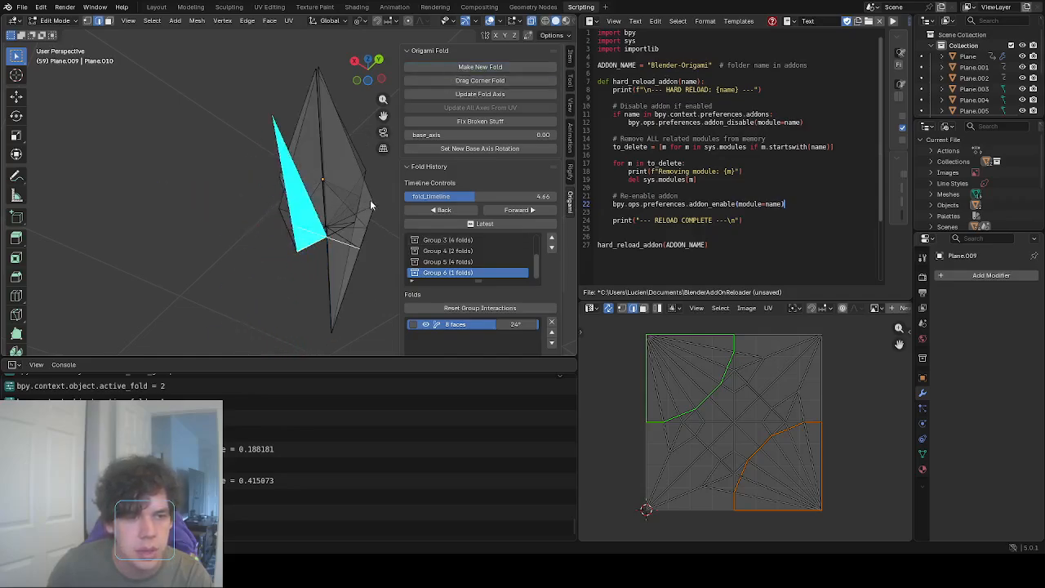
Move the newly made 8-face fold from Group 4 down the fold history into Group 6.
click(478, 250)
scroll(507, 323, down, 2)
click(552, 302)
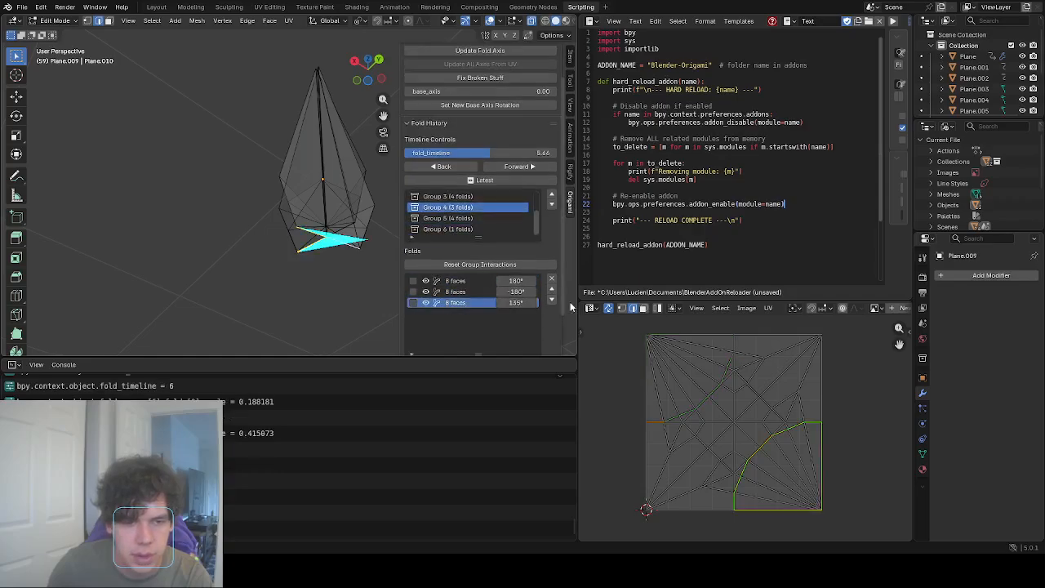
click(552, 300)
click(553, 300)
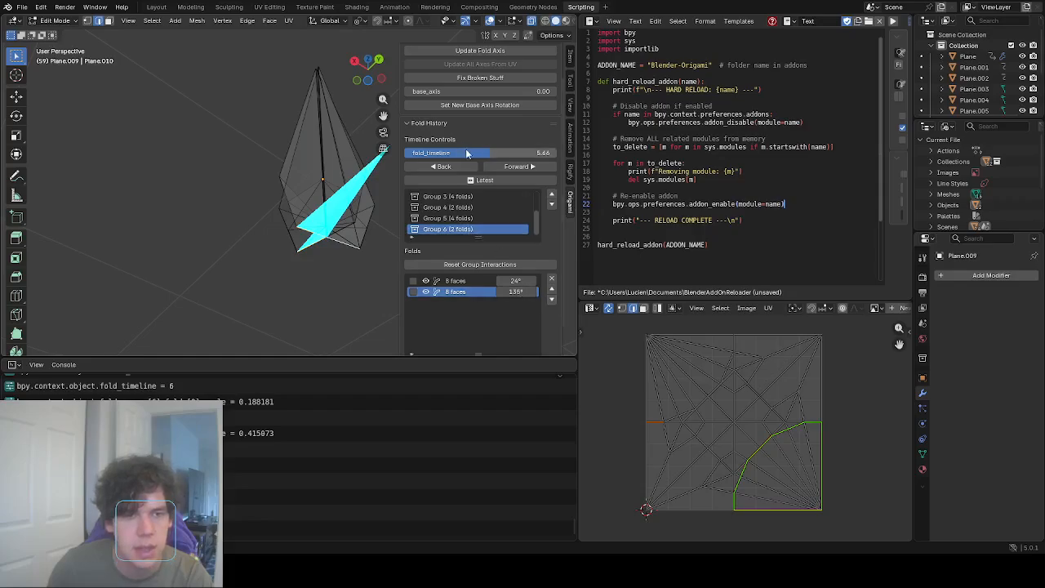
Advance the fold timeline to 7.00 and set the second Group 6 fold's angle to -26°.
drag(490, 153, 512, 153)
click(516, 292)
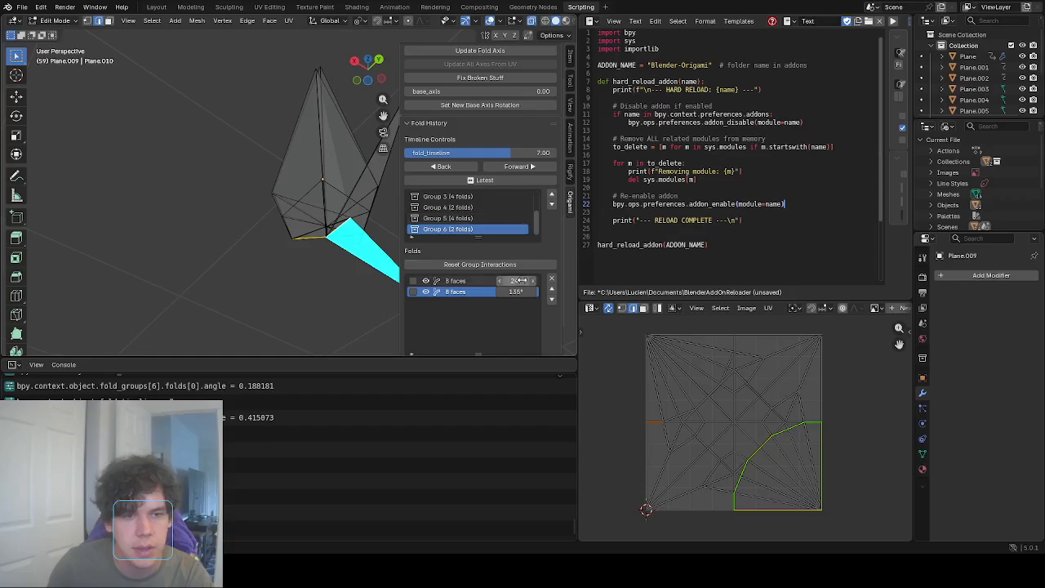
text(103)
key(Return)
drag(516, 291, 465, 292)
shift+middle_drag(326, 193, 307, 292)
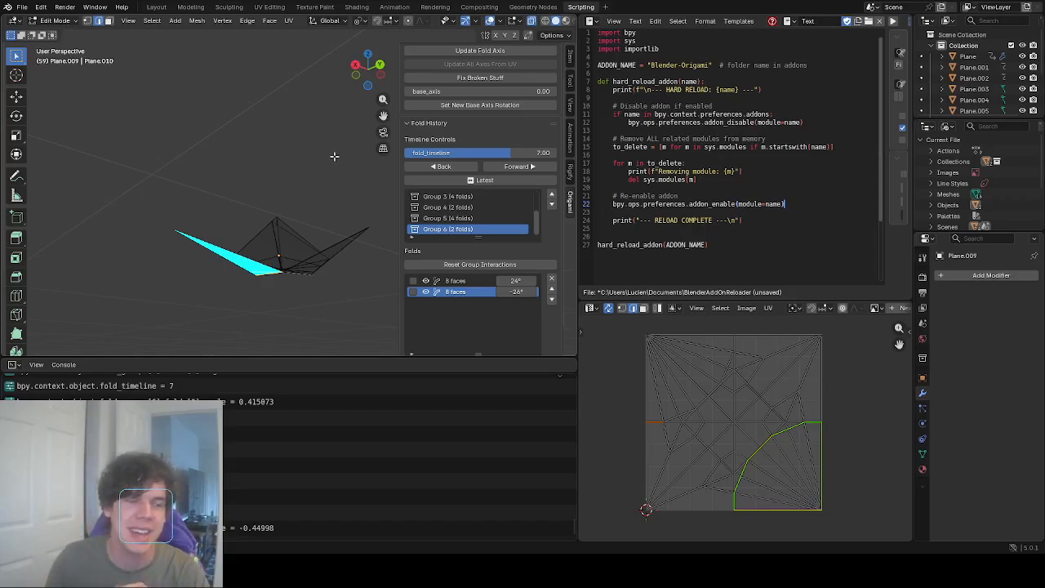
middle_drag(334, 156, 258, 150)
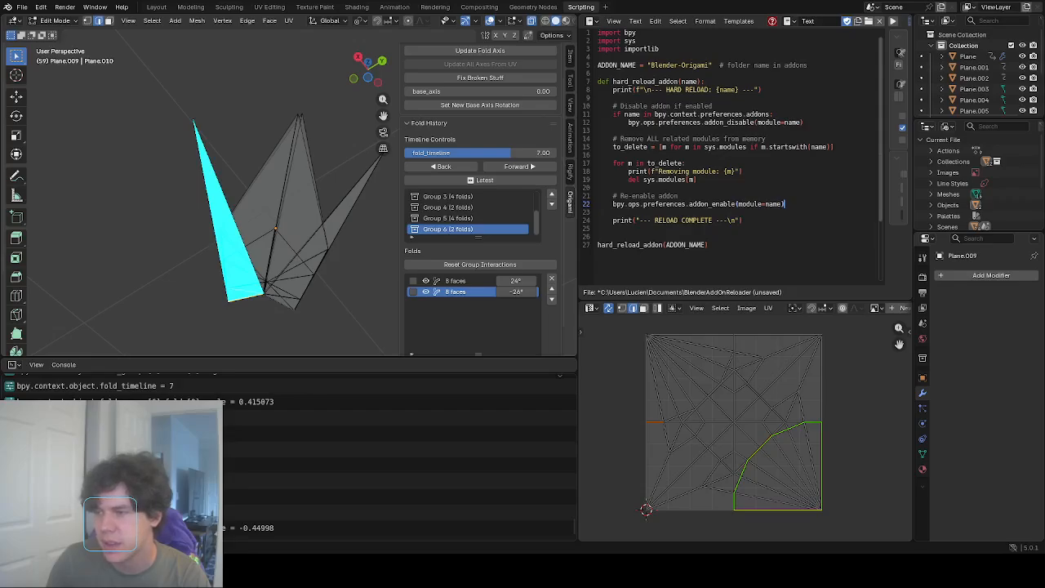
Cut across the highlighted flap near its tip with the Knife tool, going through all layers.
middle_drag(236, 193, 239, 165)
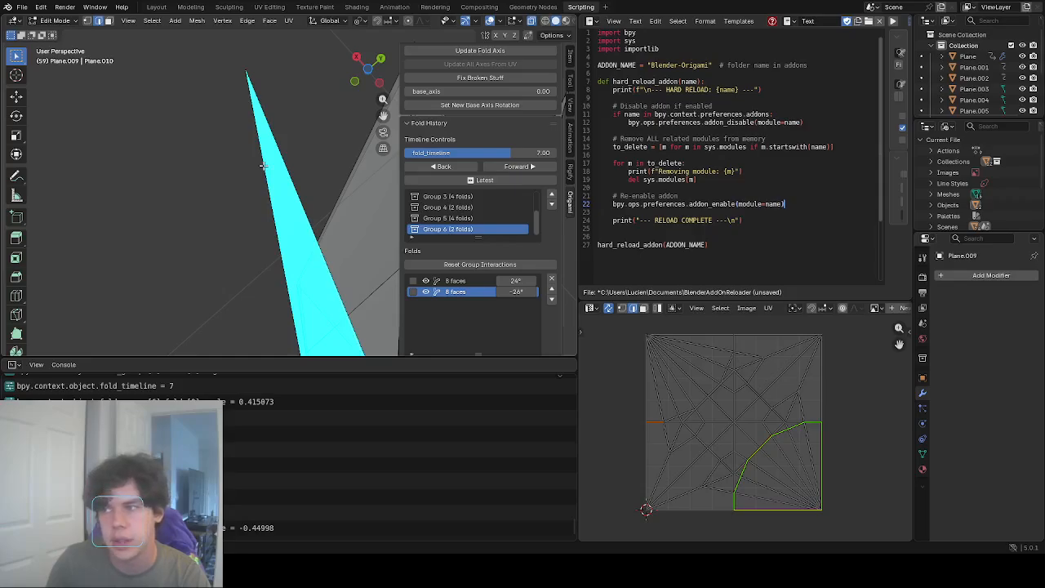
click(16, 315)
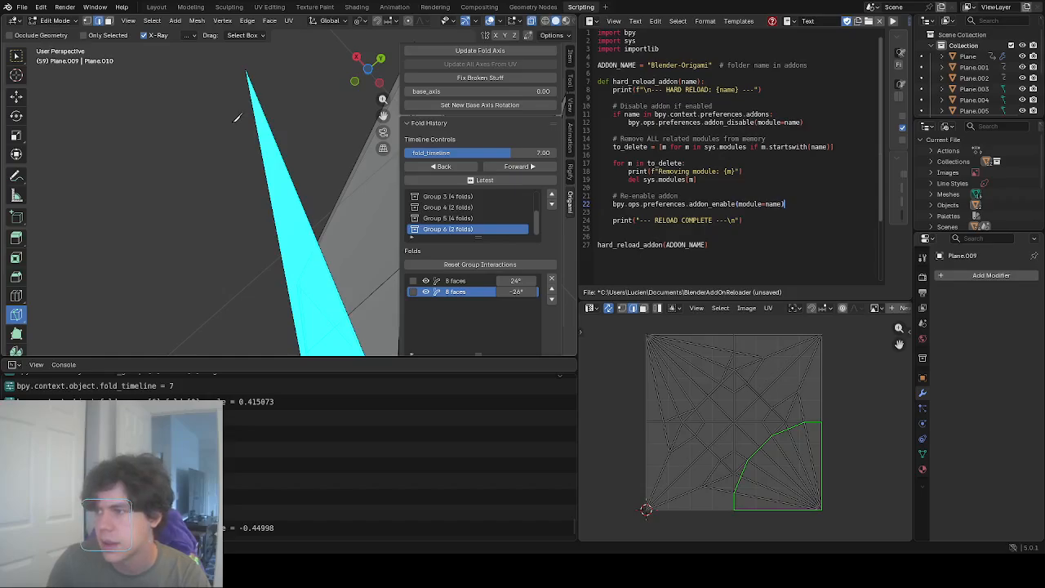
click(307, 169)
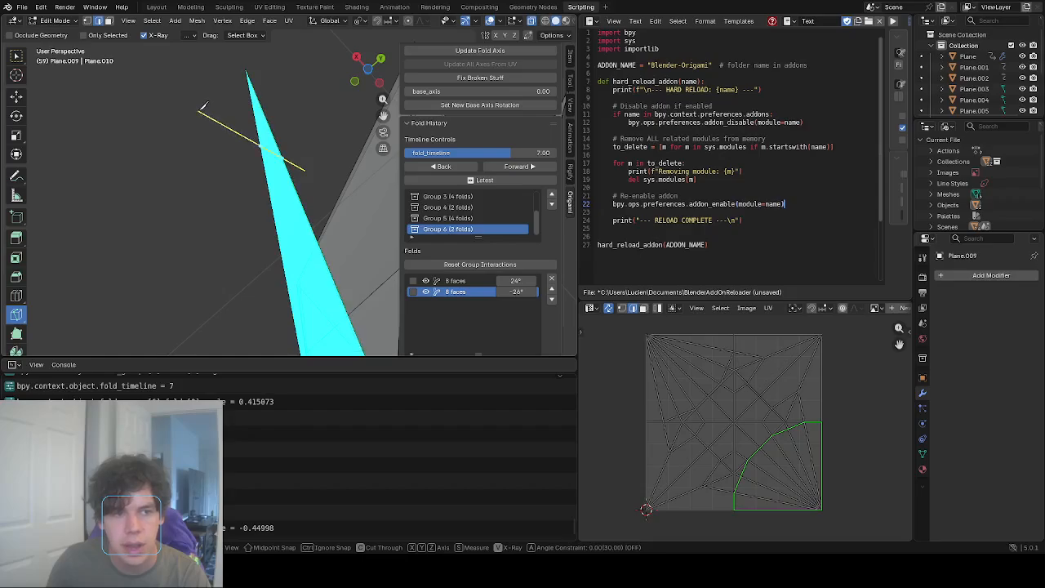
key(Return)
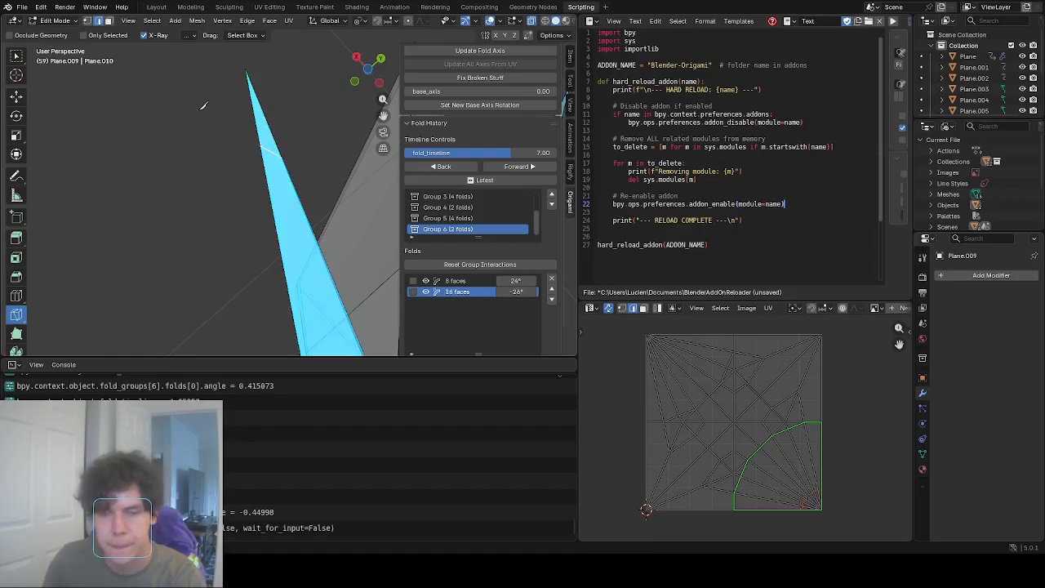
Make a new fold along the knife cut, picking the flap's tip as the moving side.
scroll(479, 78, up, 2)
click(479, 72)
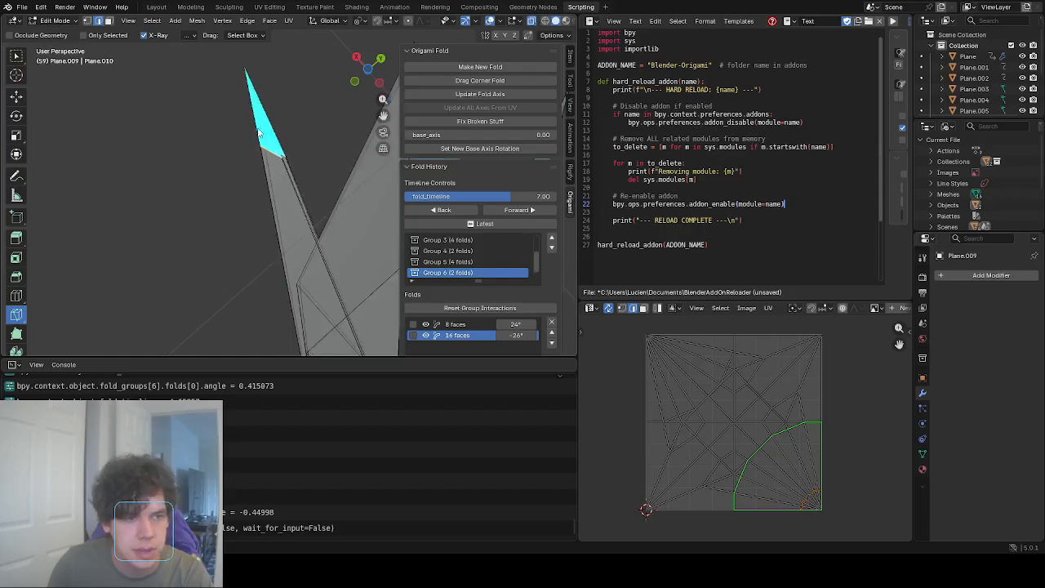
click(182, 191)
middle_drag(182, 191, 200, 218)
scroll(523, 276, down, 1)
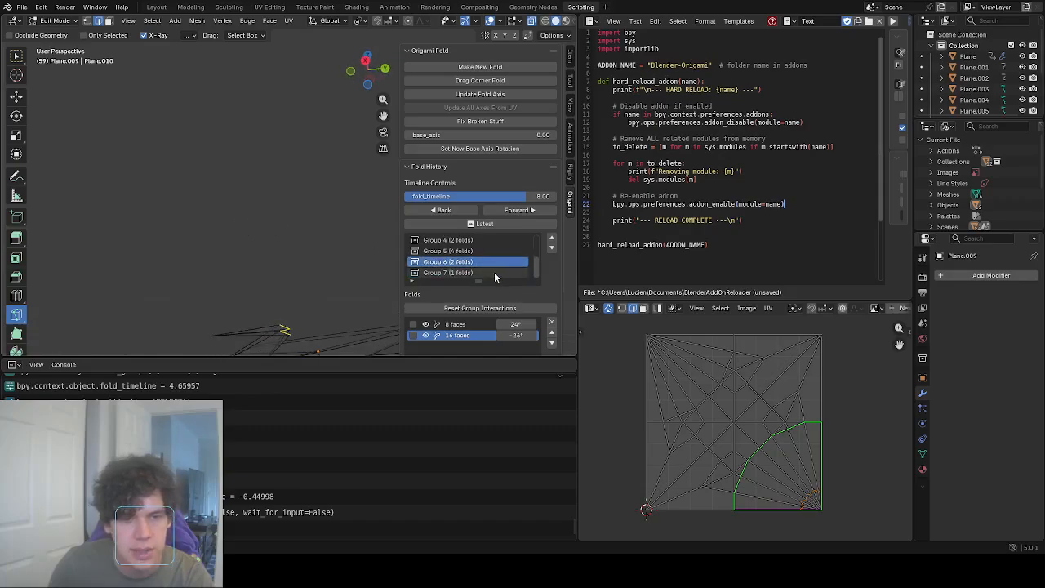
Set the Group 7 tip fold's angle to -180°, scrub the fold timeline to 8.07 and check the bent tip.
click(497, 274)
drag(516, 324, 495, 324)
mouse_move(300, 245)
middle_down()
mouse_move(285, 159)
mouse_move(333, 180)
mouse_move(314, 231)
middle_up()
scroll(286, 159, down, 5)
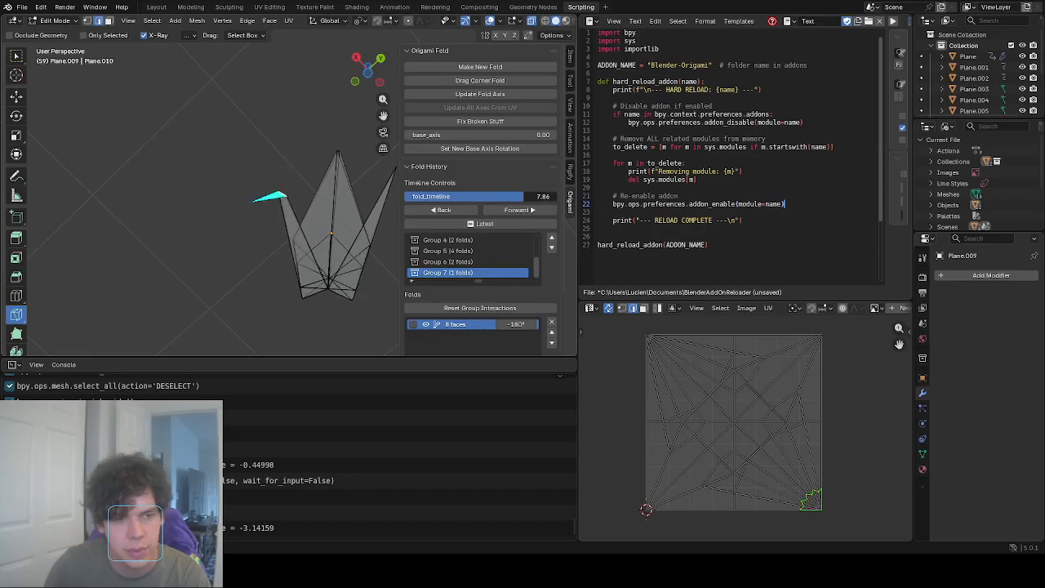
middle_drag(300, 204, 287, 146)
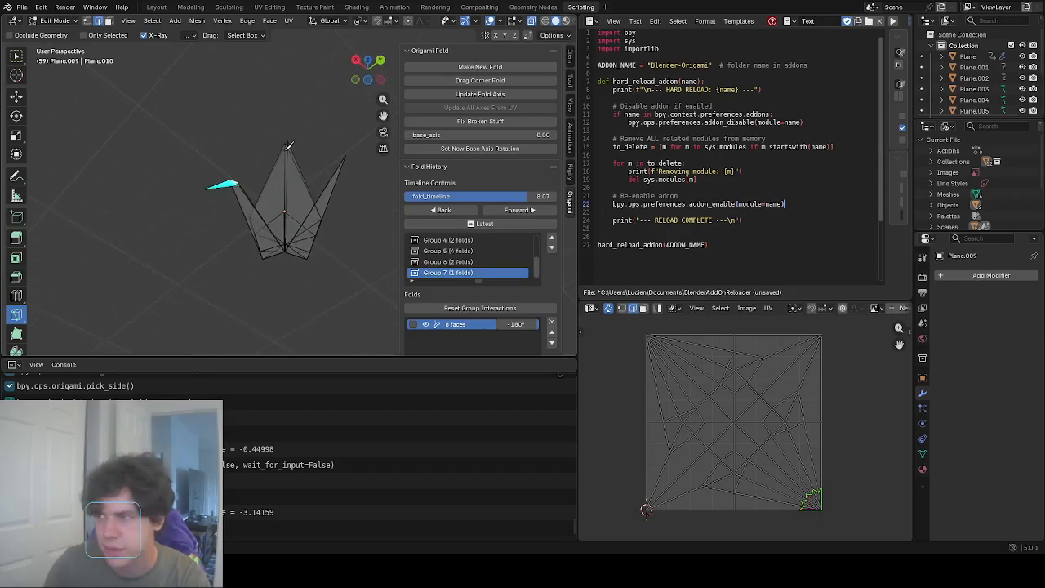
scroll(288, 145, up, 4)
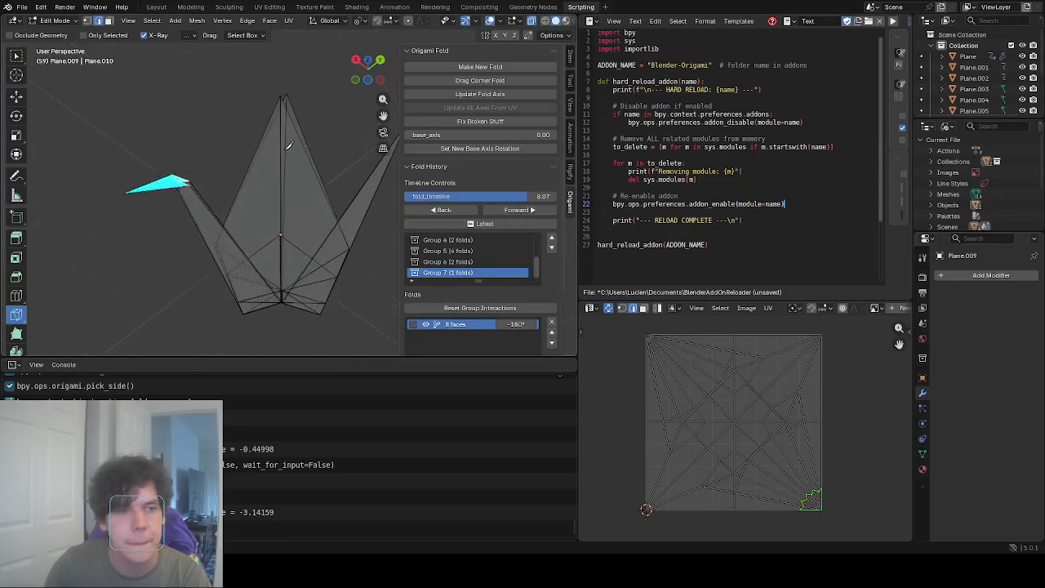
middle_drag(195, 169, 185, 139)
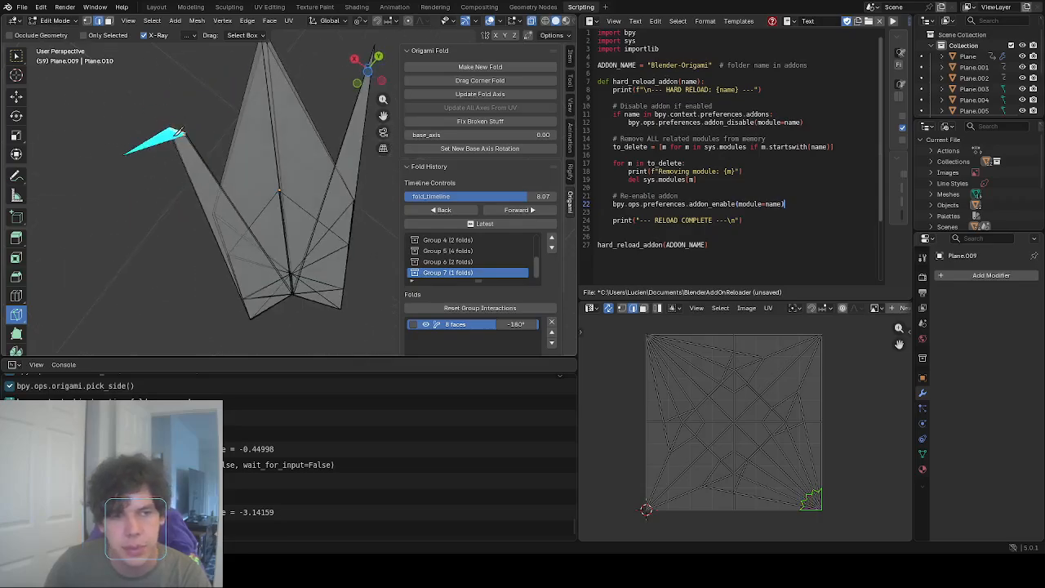
scroll(182, 131, down, 3)
Set the Group 6 fold angles to 34° for the 8-face flap and -29° for the 16-face flap.
click(482, 263)
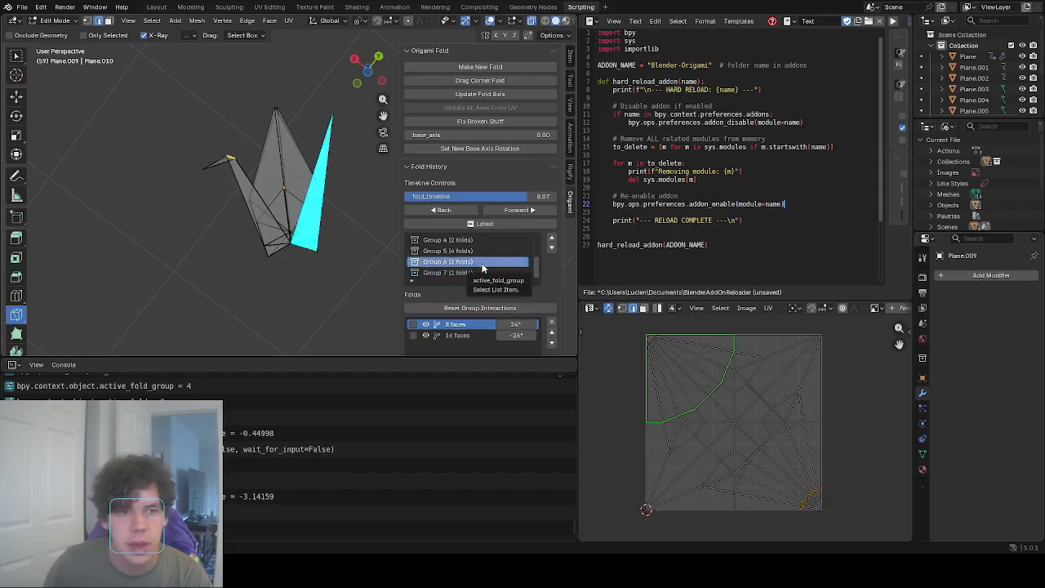
mouse_move(515, 324)
mouse_down()
mouse_move(501, 325)
mouse_move(531, 325)
mouse_move(521, 336)
mouse_move(484, 335)
mouse_move(527, 336)
mouse_move(514, 336)
mouse_up()
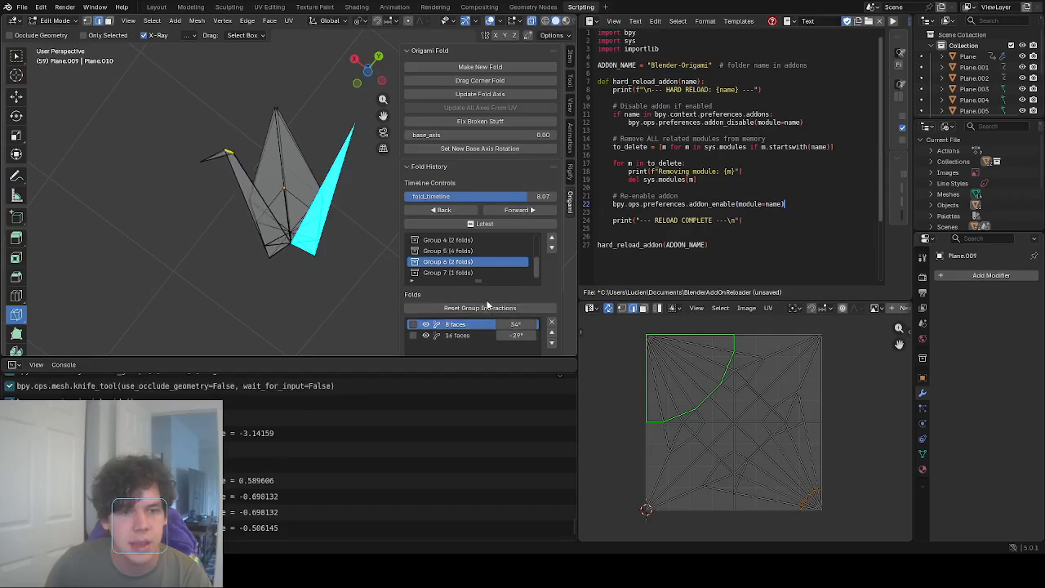
click(480, 273)
click(481, 262)
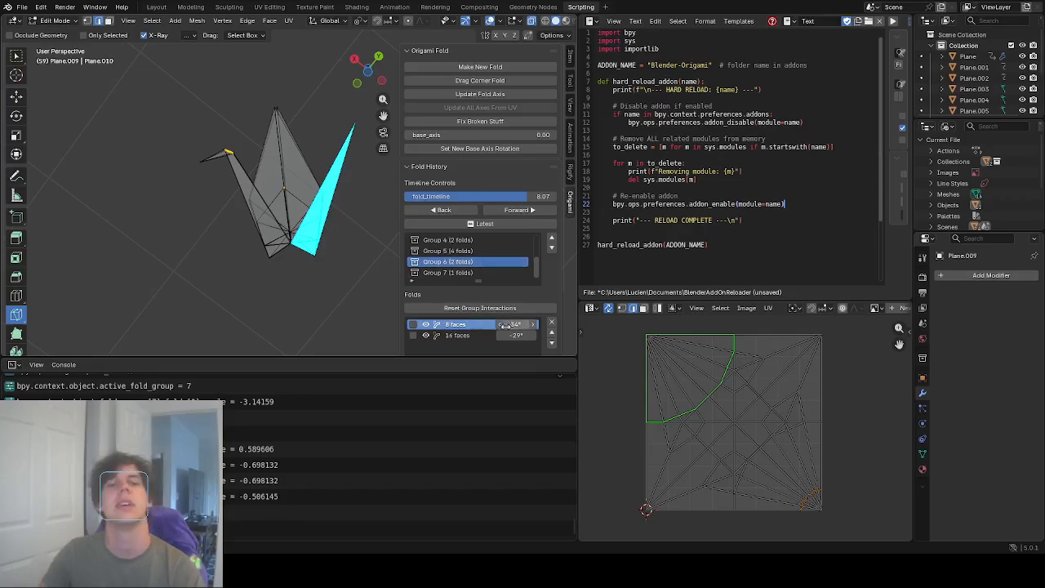
Try different angles for the 16-face fold in Group 6 and set it to -40°.
mouse_move(510, 336)
mouse_down()
mouse_move(500, 336)
mouse_move(509, 336)
mouse_up()
middle_drag(269, 245, 351, 249)
click(477, 335)
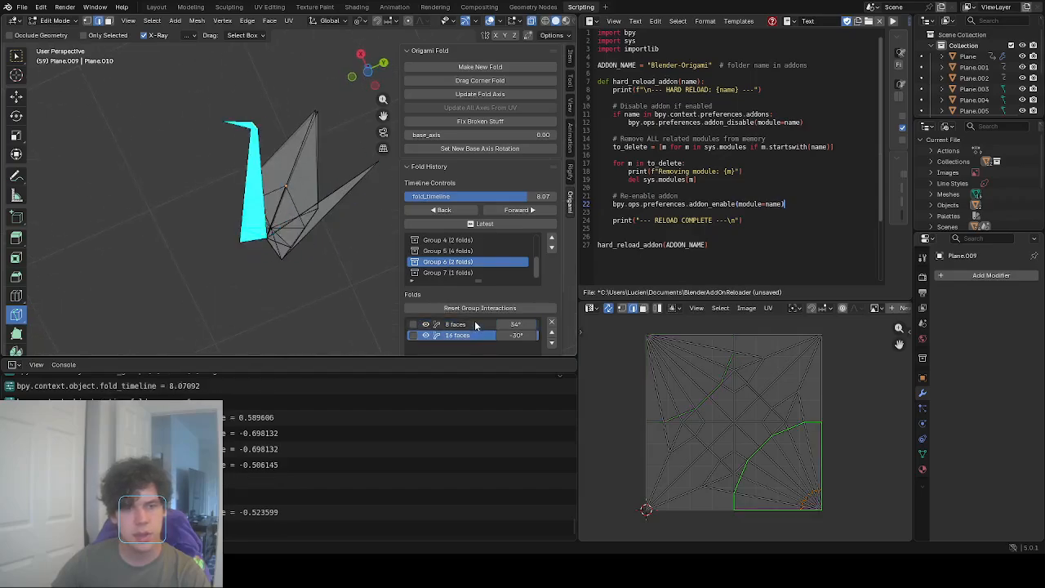
drag(516, 335, 537, 336)
middle_drag(285, 204, 335, 232)
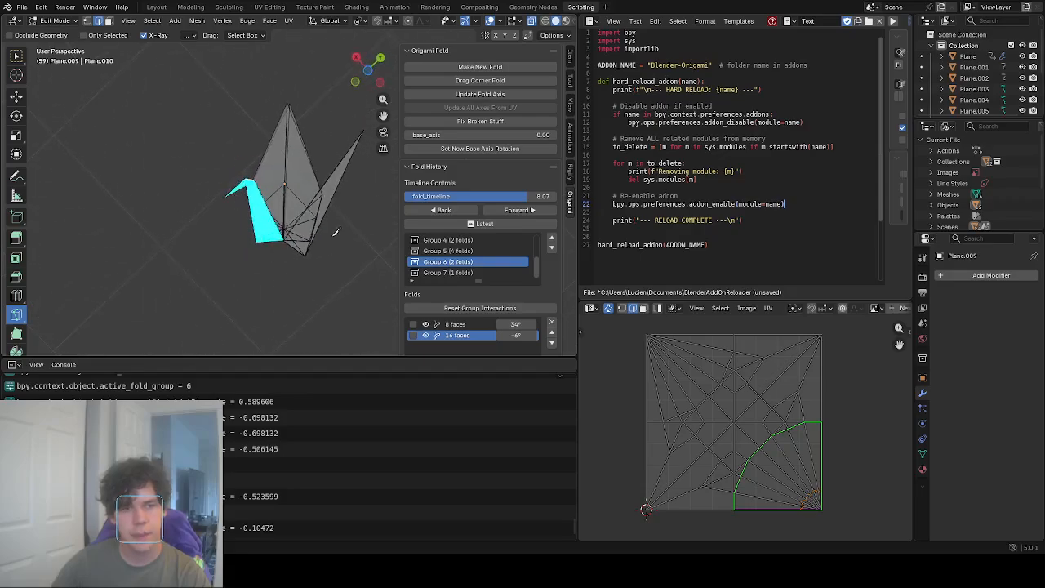
drag(516, 336, 490, 335)
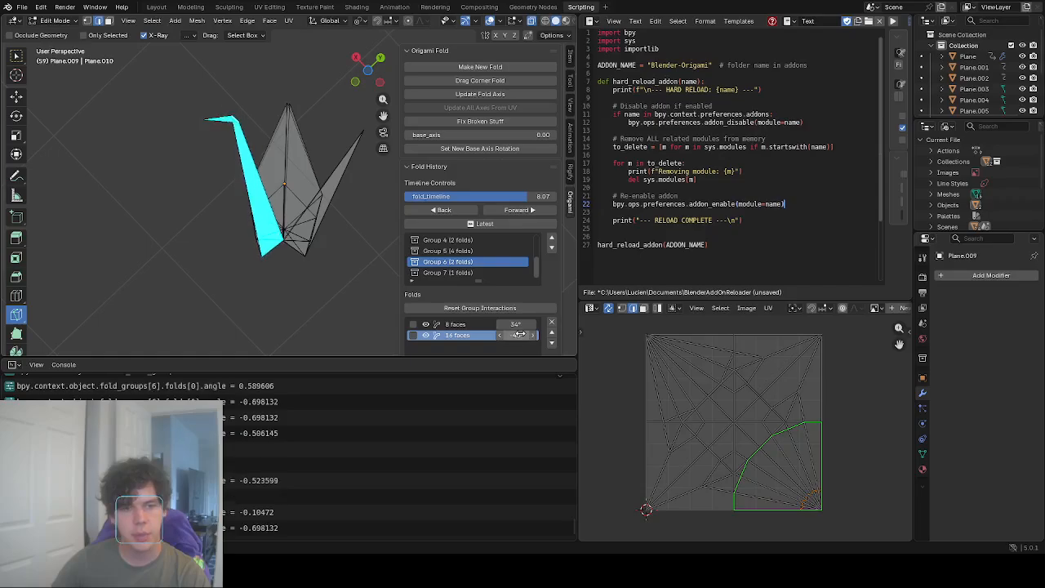
Delete the 8-face tip fold in Group 7.
click(476, 272)
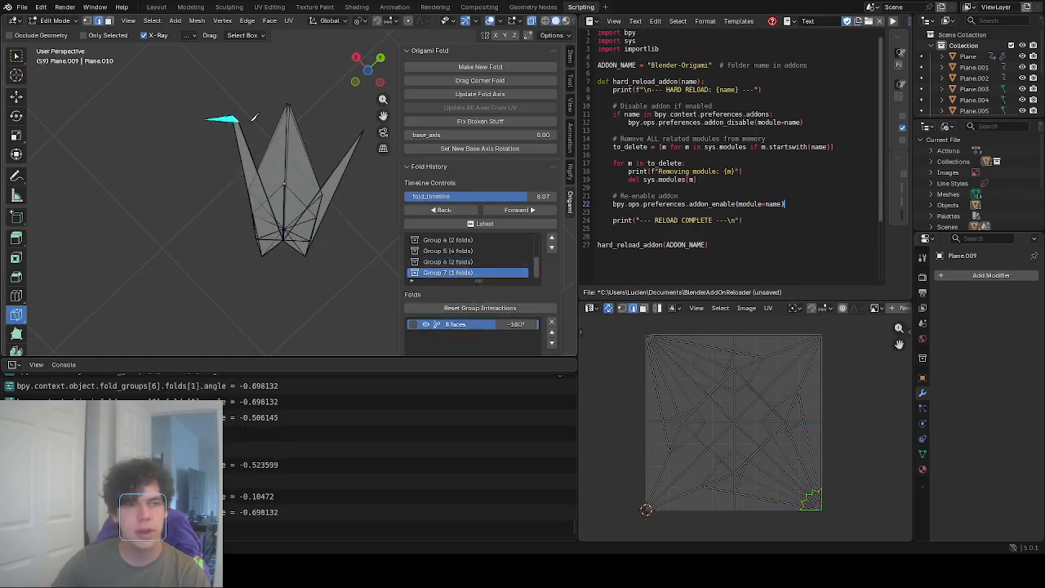
scroll(465, 199, down, 2)
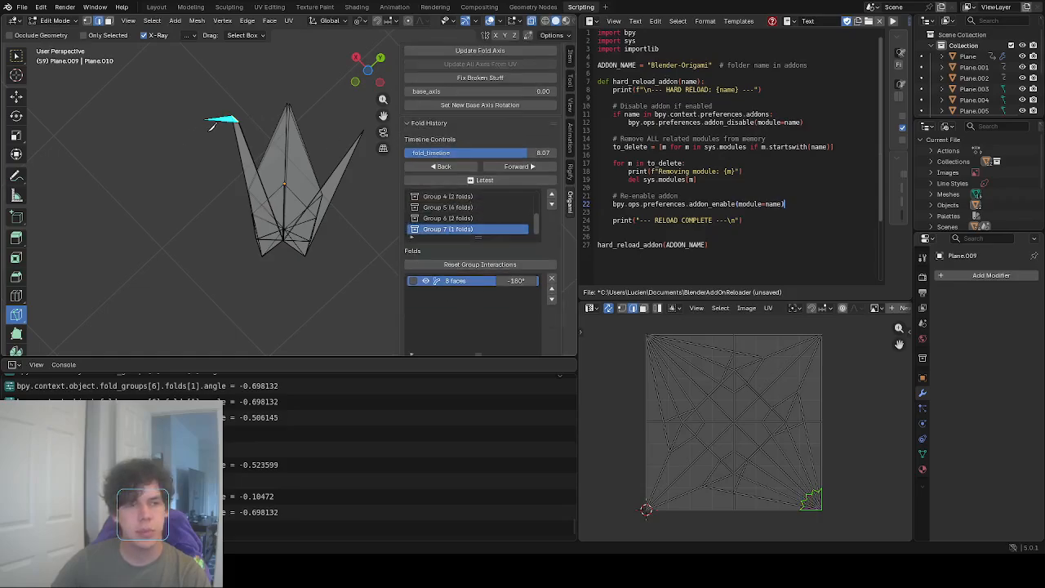
scroll(451, 141, up, 2)
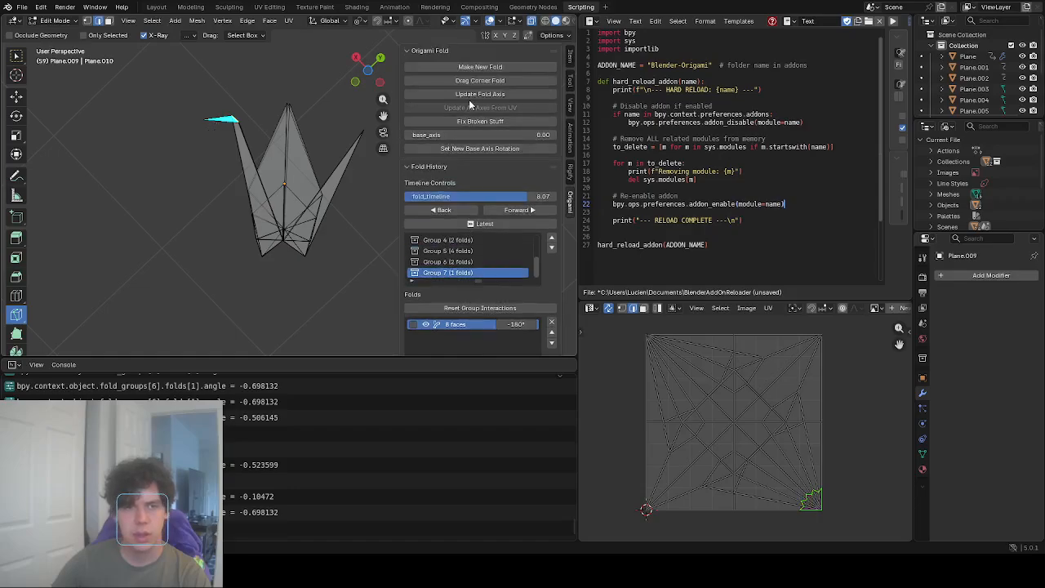
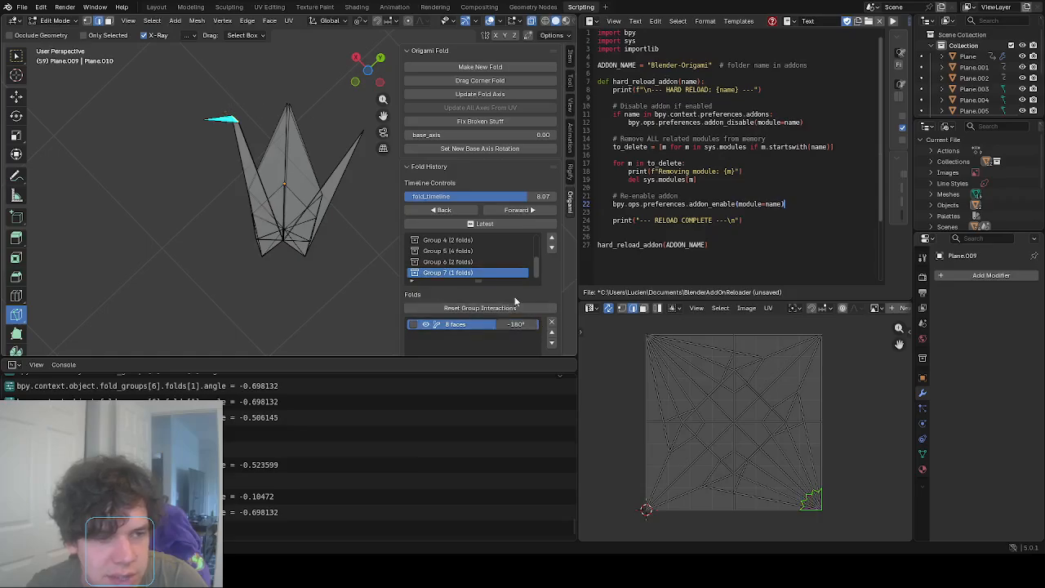
click(554, 323)
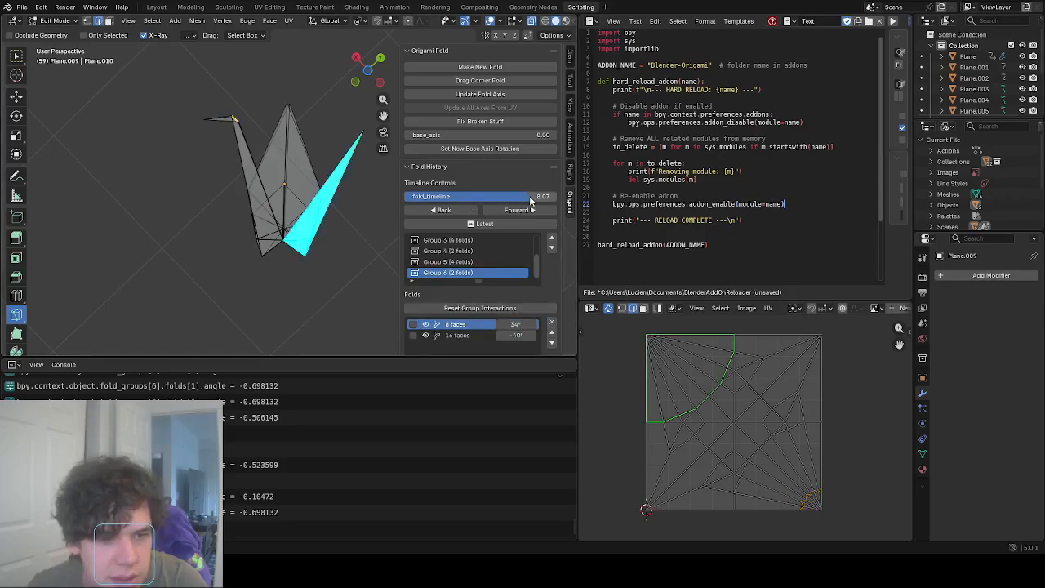
Rewind the fold timeline slightly and make a new fold on the flap's tip along the knife cut.
drag(530, 197, 527, 198)
click(435, 67)
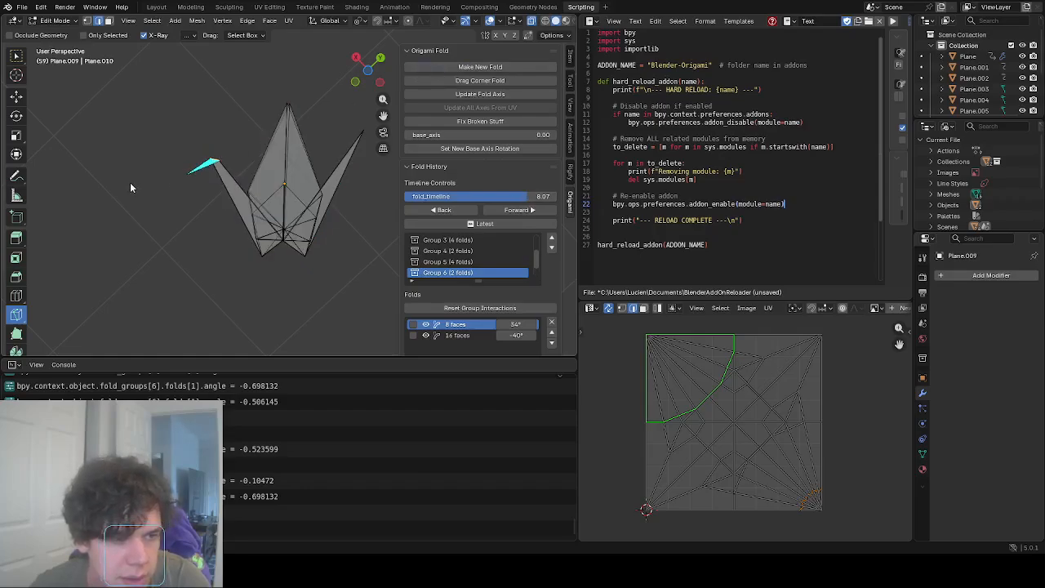
scroll(497, 262, down, 2)
Remove the empty Group 7 from the fold history and set the remaining tip fold's angle to -180°.
click(479, 271)
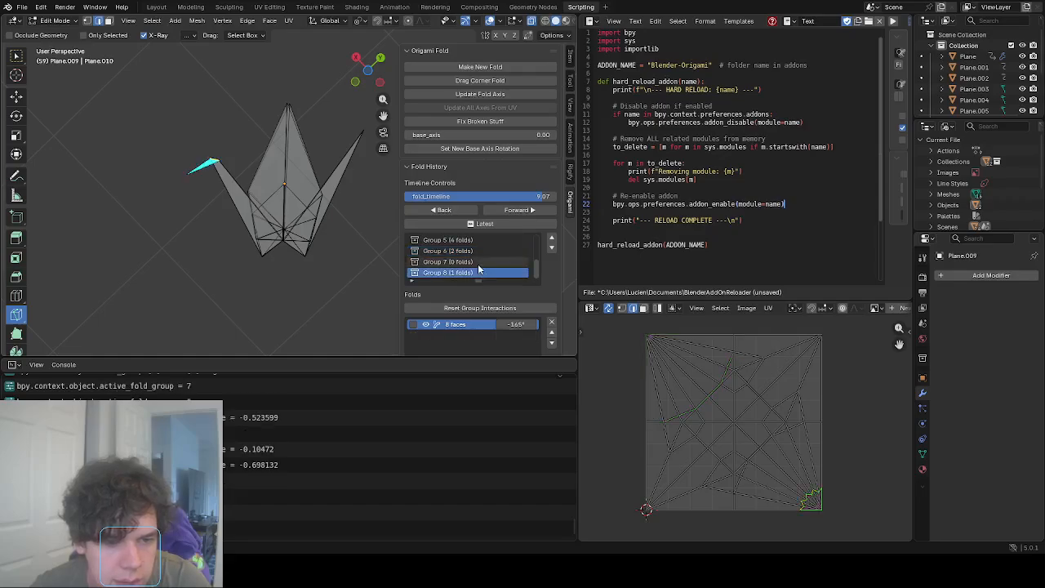
click(479, 262)
click(553, 325)
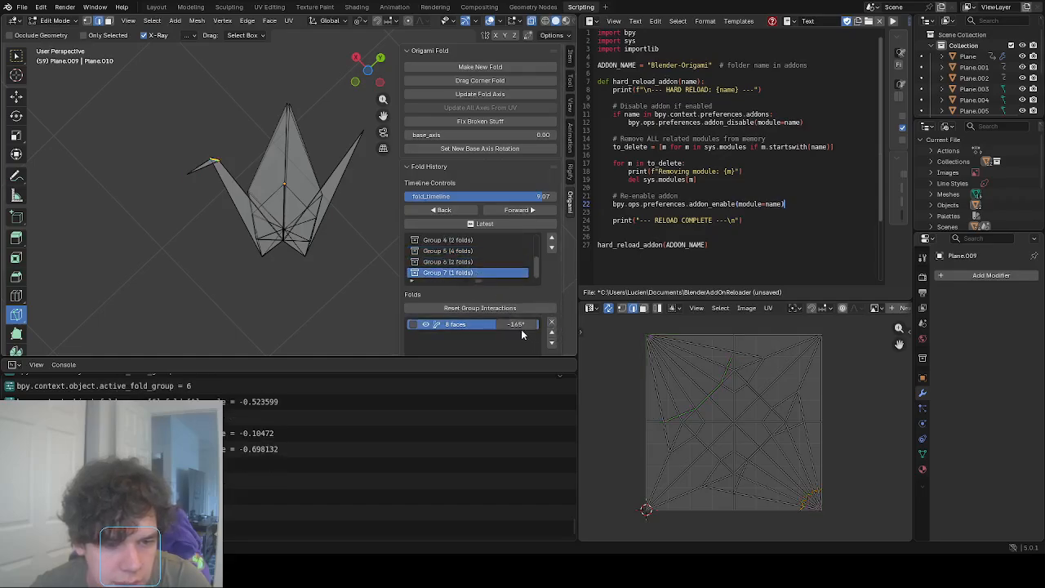
drag(516, 324, 506, 324)
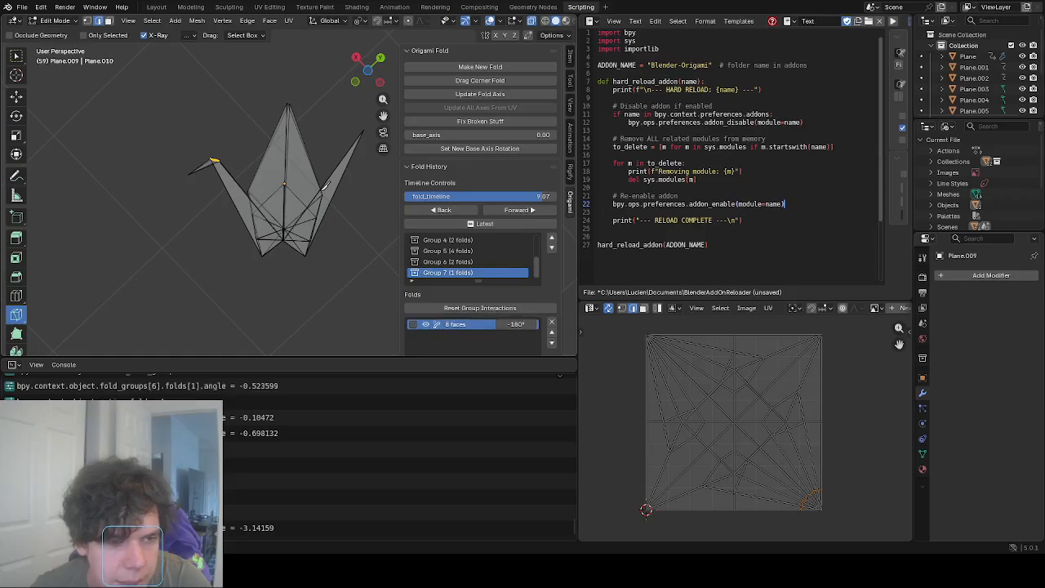
Inspect the folded model from another angle and switch to the Select Box tool.
middle_drag(303, 153, 306, 127)
scroll(307, 153, up, 3)
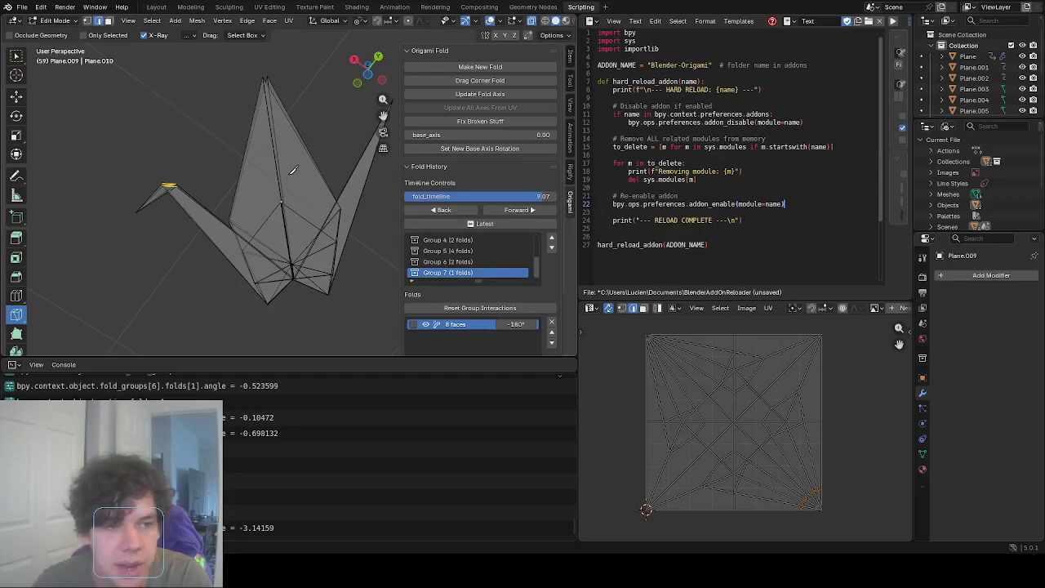
scroll(293, 169, down, 2)
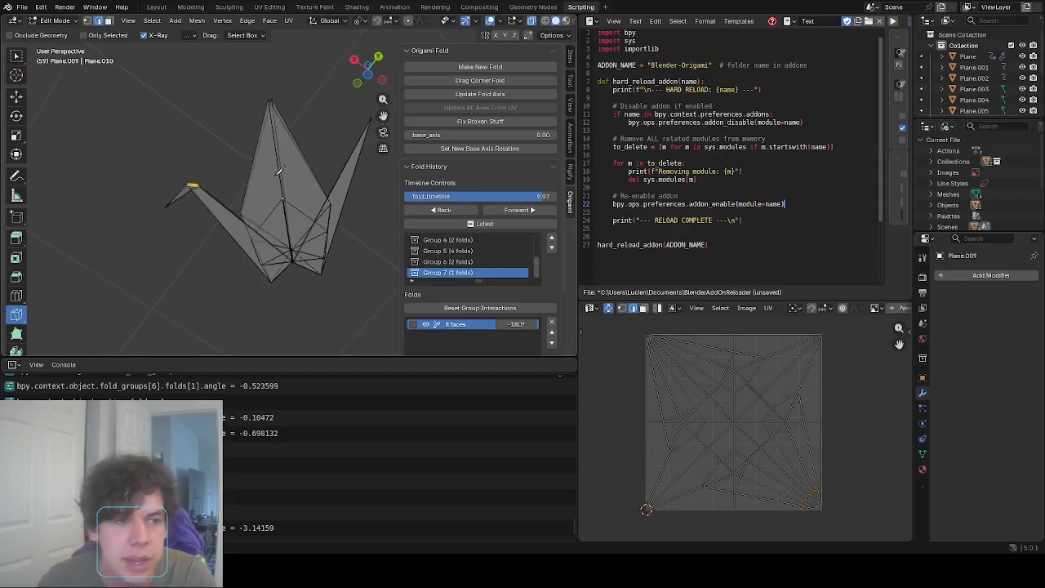
click(15, 59)
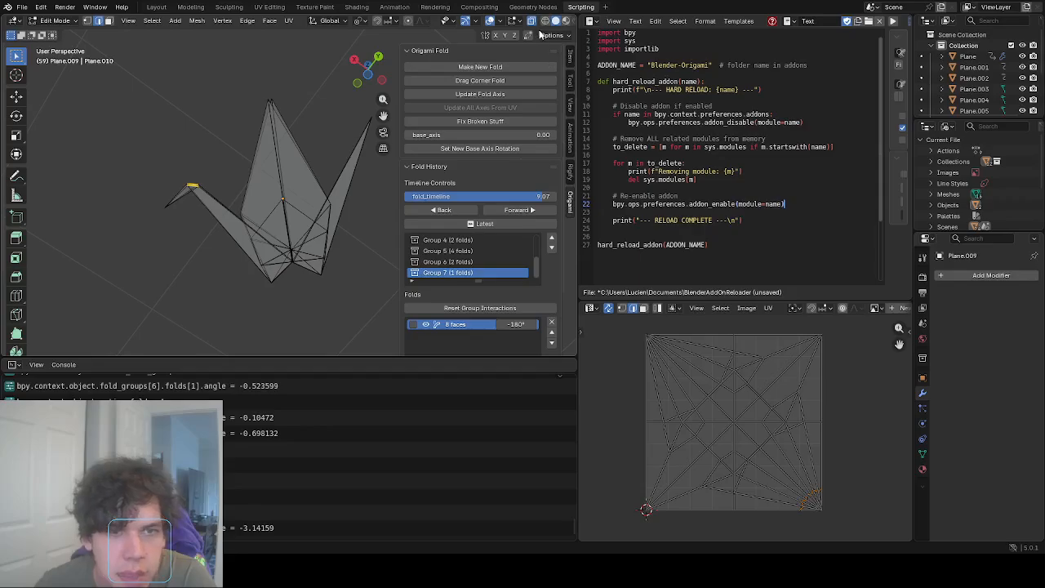
Examine the crane's wing edges and lower corners from different angles, with X-ray off and on.
click(534, 24)
scroll(323, 174, up, 1)
middle_drag(322, 173, 234, 188)
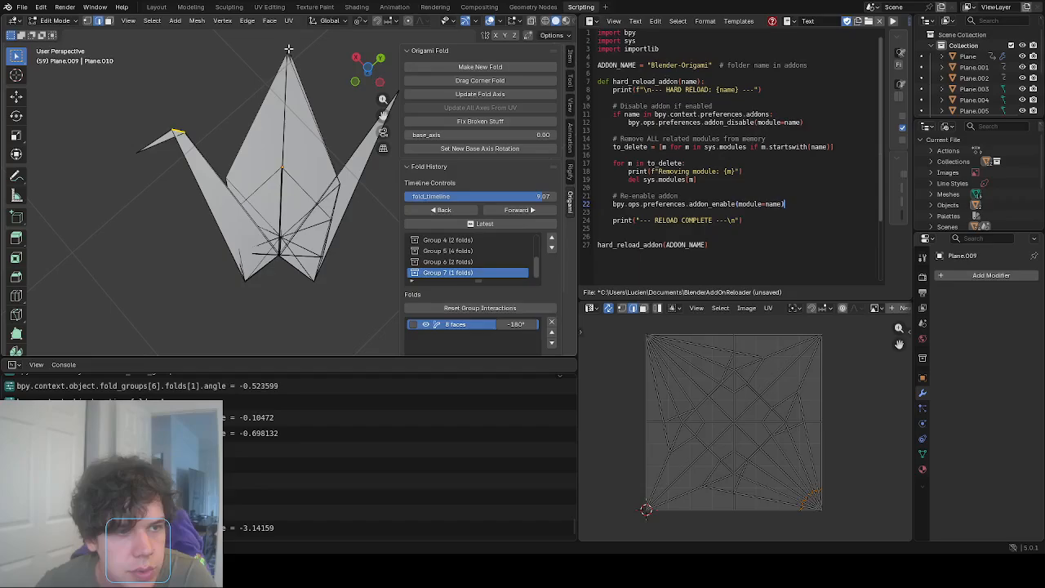
click(302, 98)
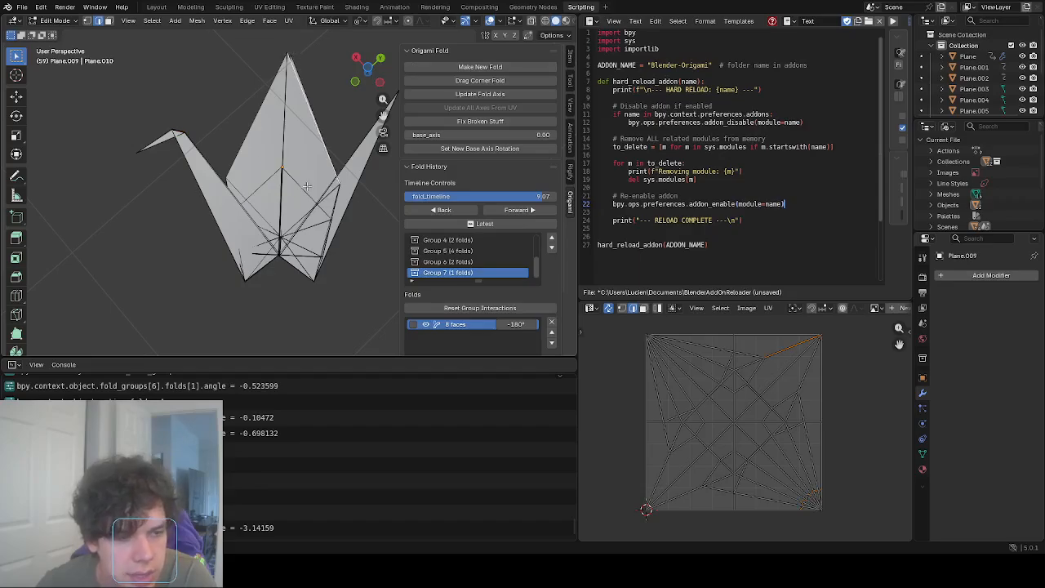
scroll(223, 197, up, 2)
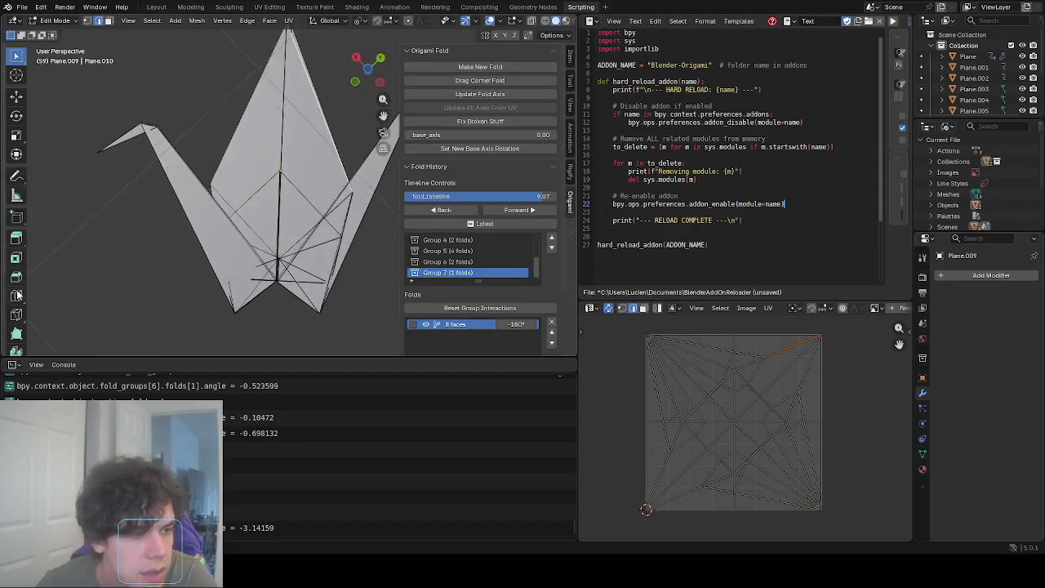
click(535, 22)
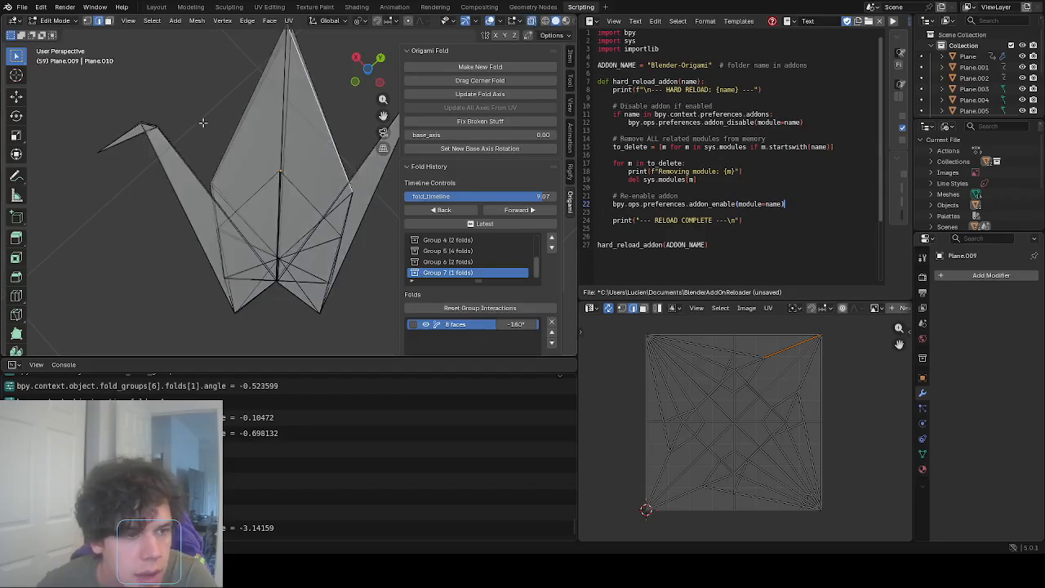
click(211, 125)
middle_drag(213, 125, 234, 138)
Set the angle of the 8-face fold in Group 6 to 42°.
click(414, 223)
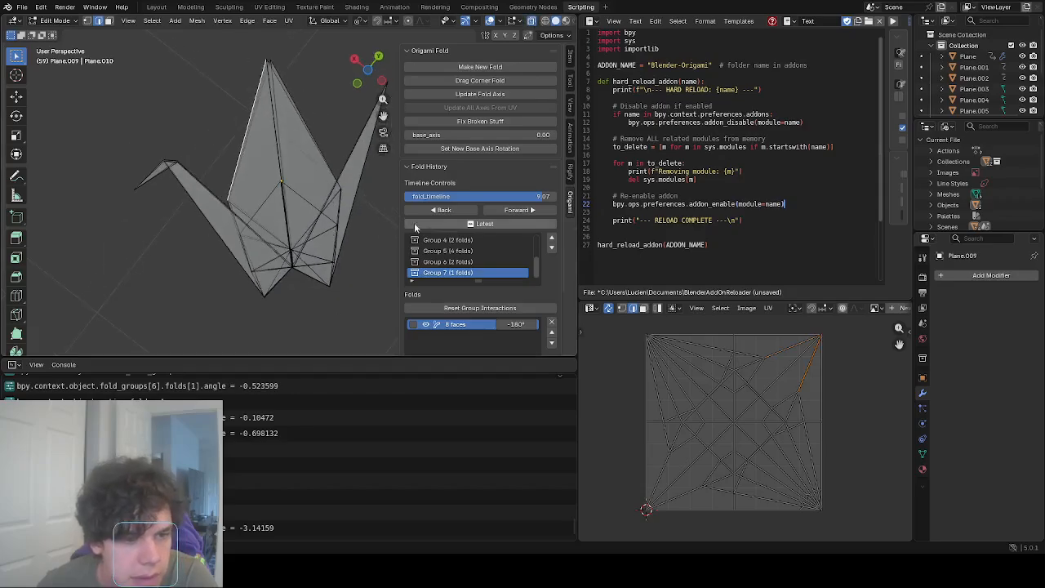
click(478, 262)
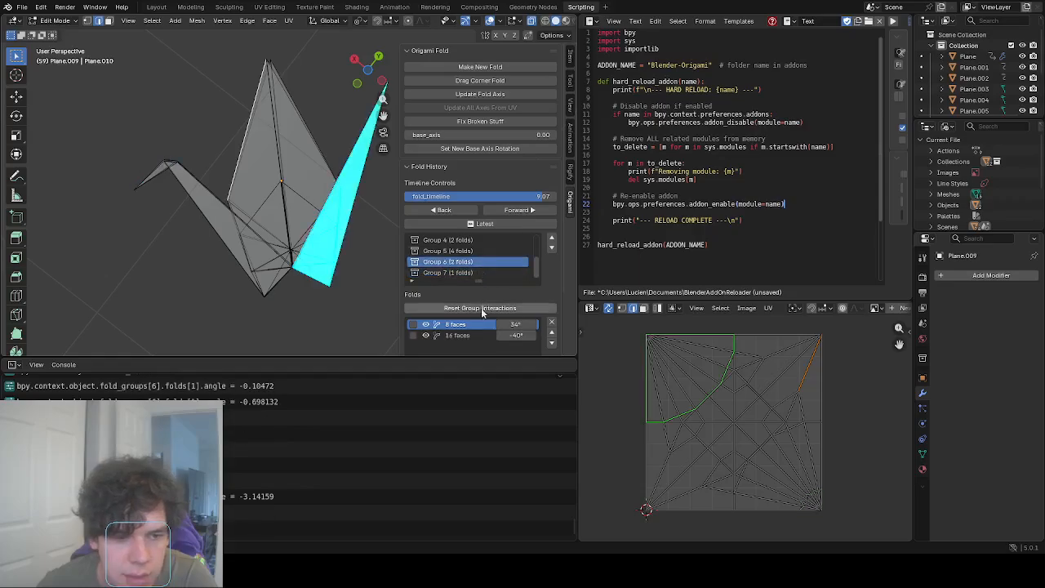
drag(516, 324, 540, 324)
Cut a line through both wings with the Knife tool, running from one side corner to the other.
scroll(237, 173, up, 2)
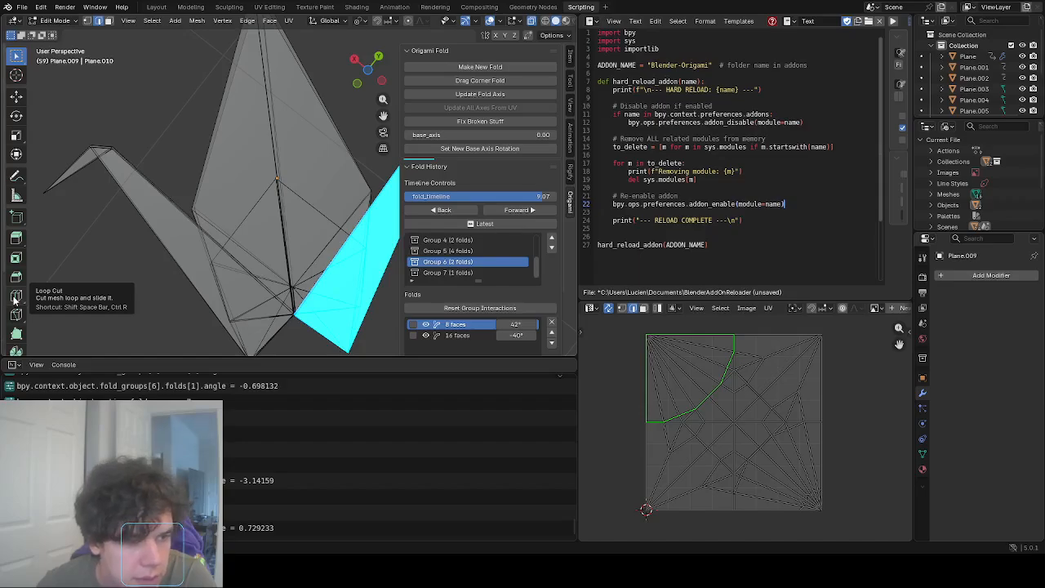
scroll(15, 278, down, 2)
click(24, 248)
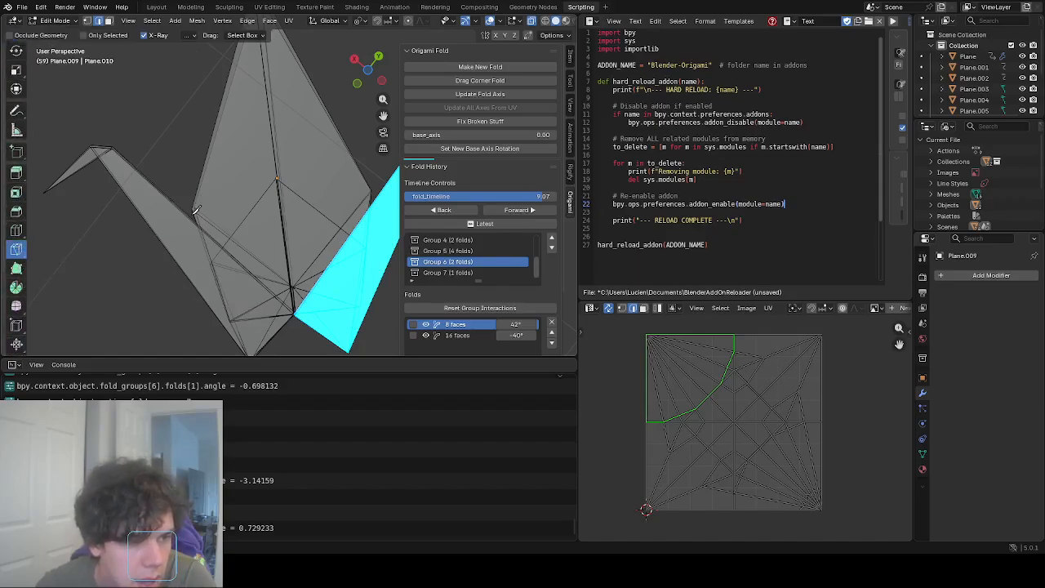
click(196, 212)
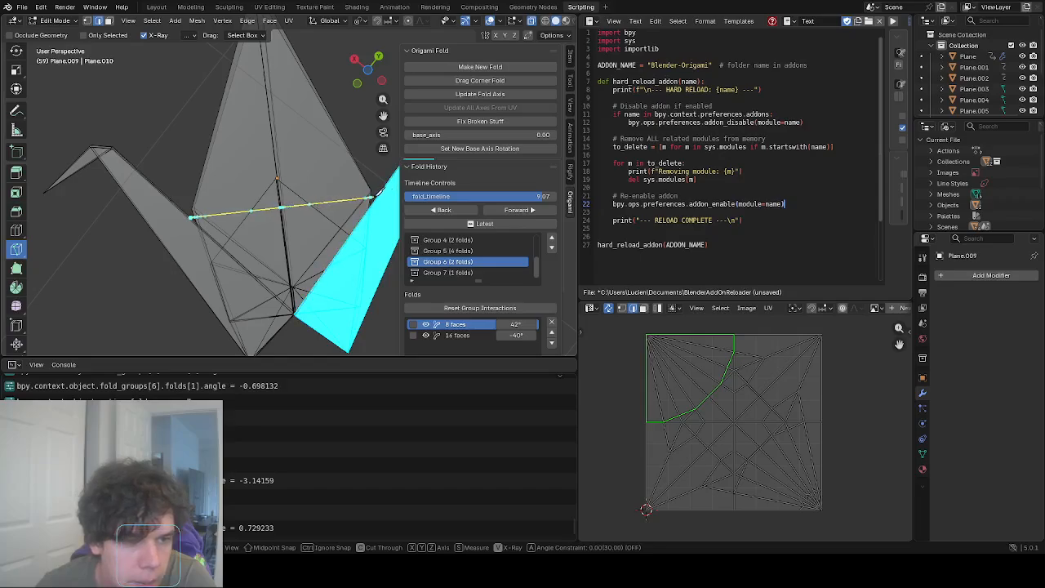
key(Return)
Make a new fold along the knife cut on one wing.
scroll(378, 193, down, 5)
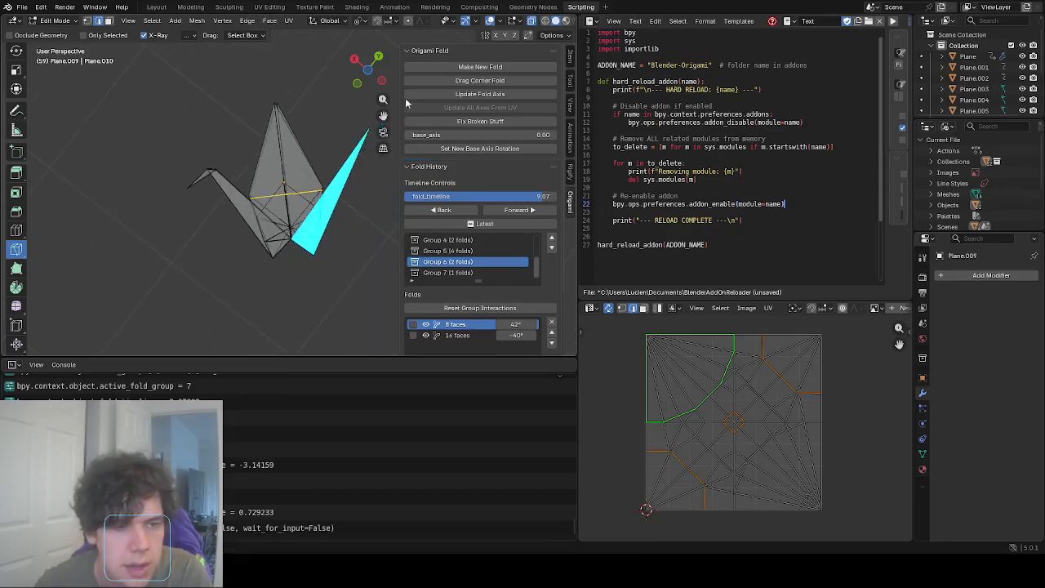
click(462, 67)
click(284, 167)
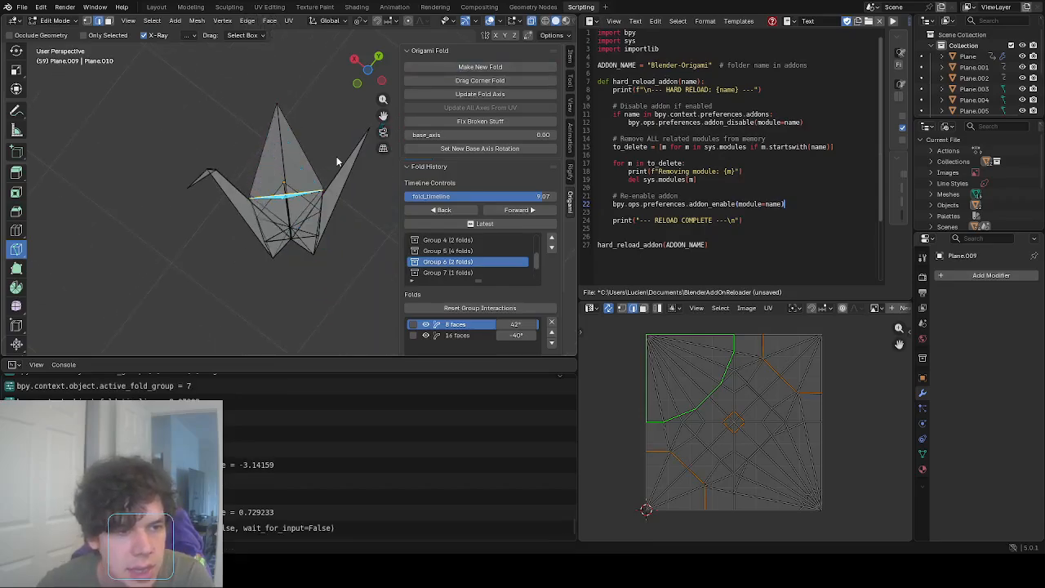
click(282, 195)
middle_drag(282, 193, 471, 98)
Step the fold timeline back to 10.00 and make a new fold along the same cut on the opposite wing.
click(459, 69)
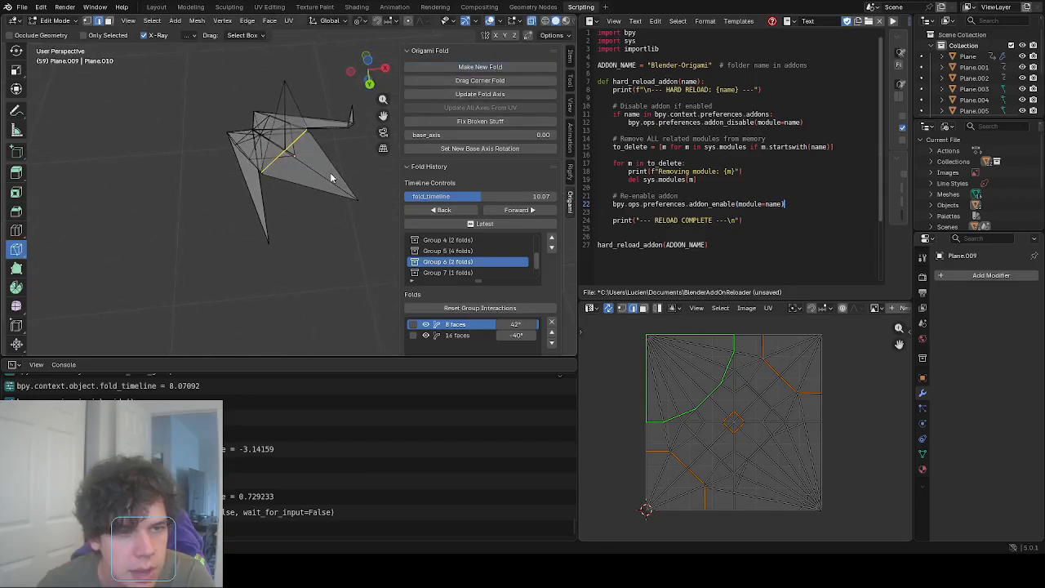
right_click(259, 203)
click(439, 212)
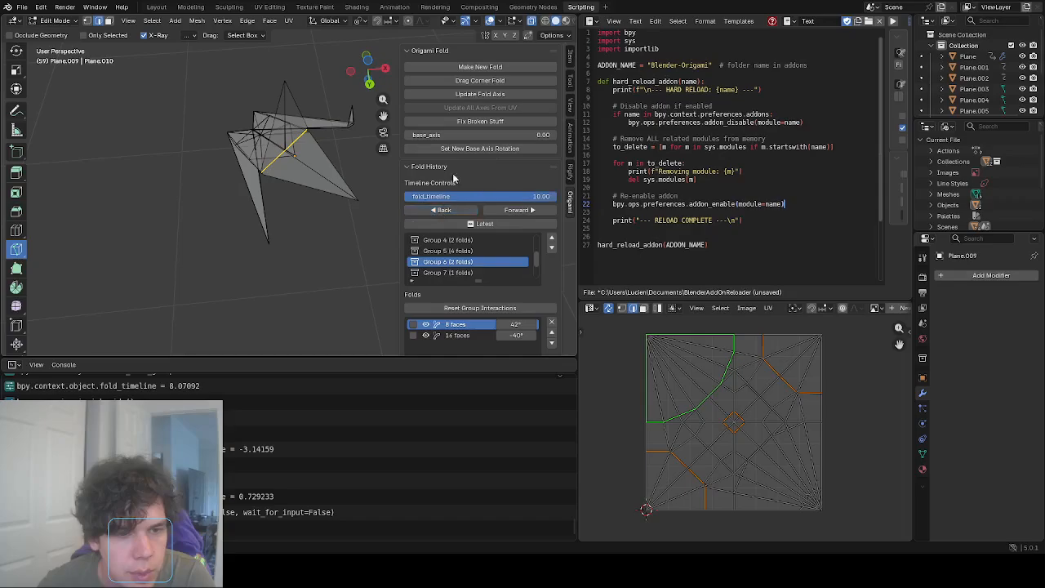
click(480, 67)
click(260, 207)
middle_drag(260, 204, 245, 126)
middle_drag(262, 181, 298, 188)
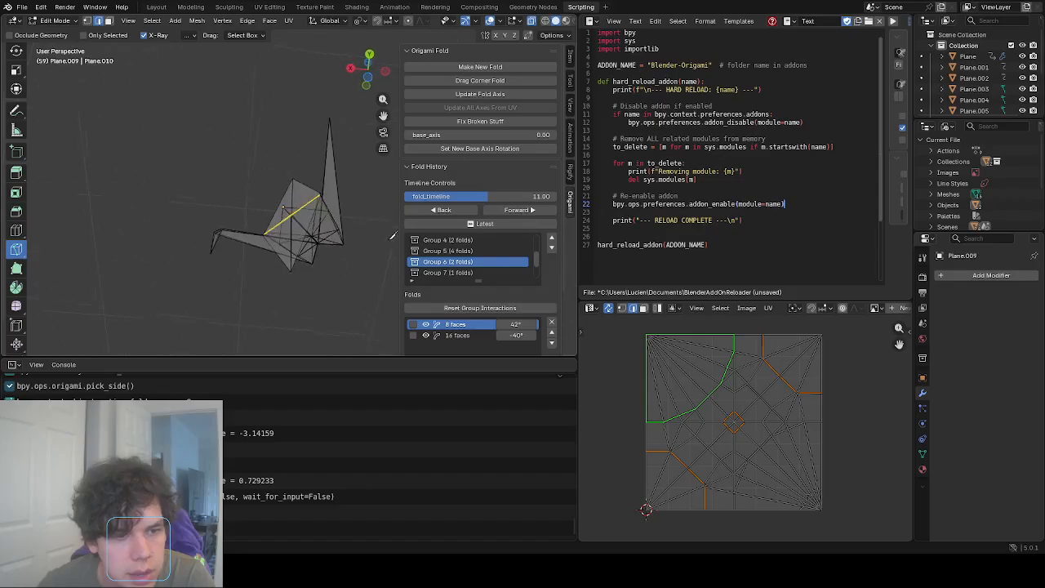
Remove the empty fold group and combine the 90° and -90° wing folds in Group 8.
scroll(478, 242, down, 3)
click(477, 243)
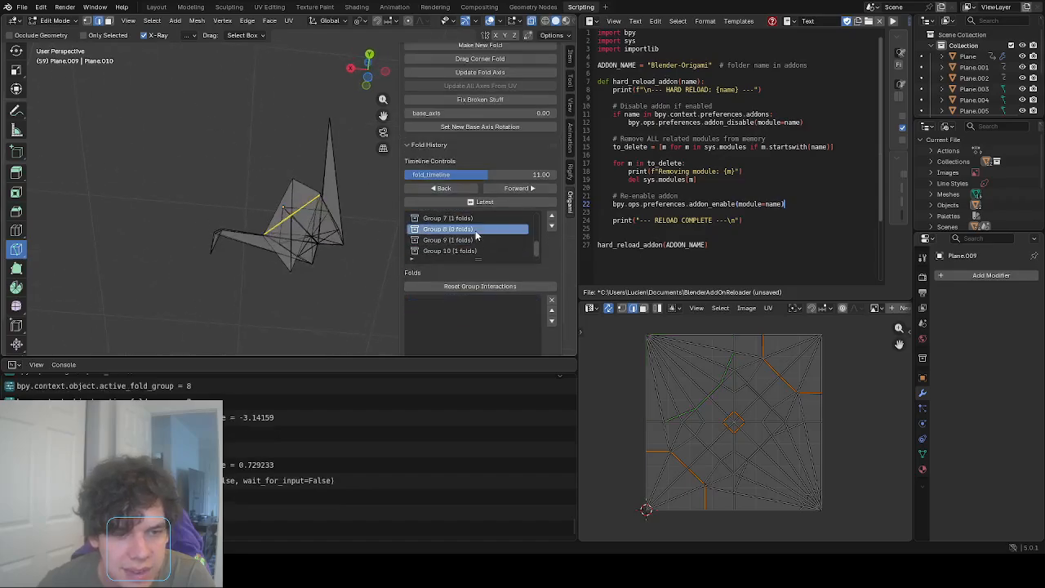
click(468, 255)
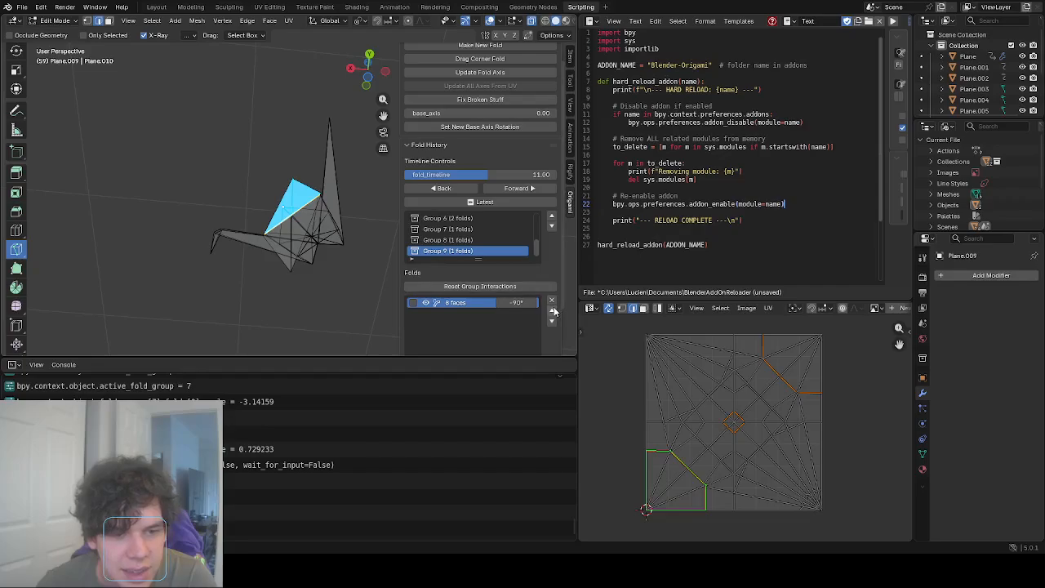
click(552, 302)
click(480, 252)
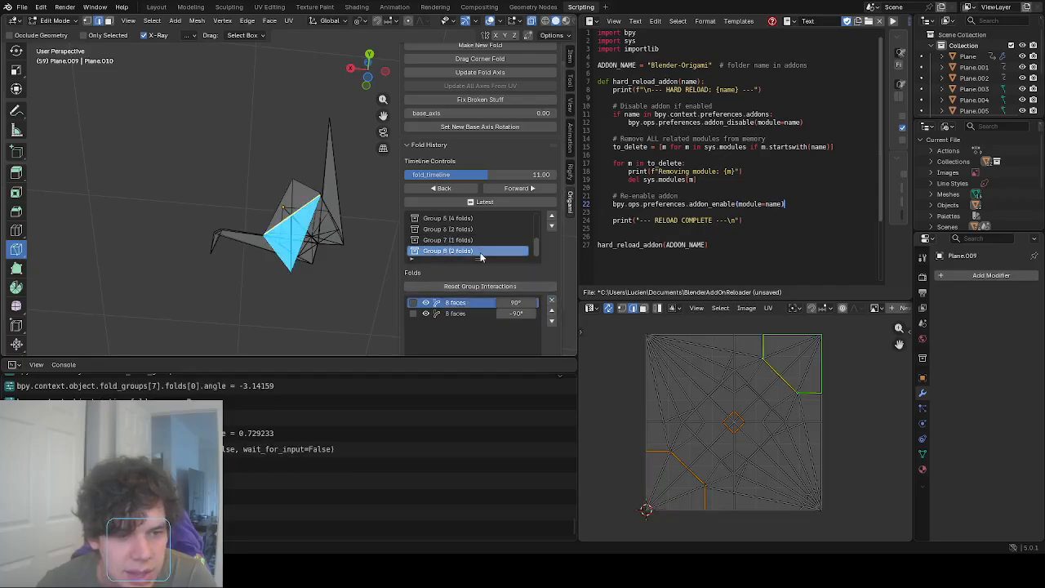
Move both wing folds from Group 8 into Group 7 and delete the emptied Group 8.
click(463, 314)
click(460, 304)
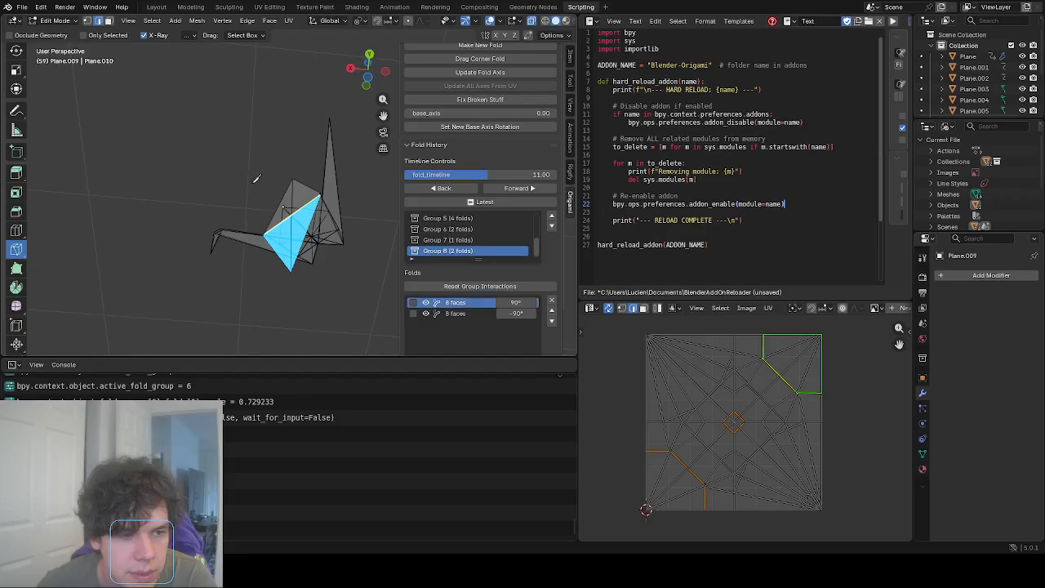
middle_drag(256, 178, 450, 226)
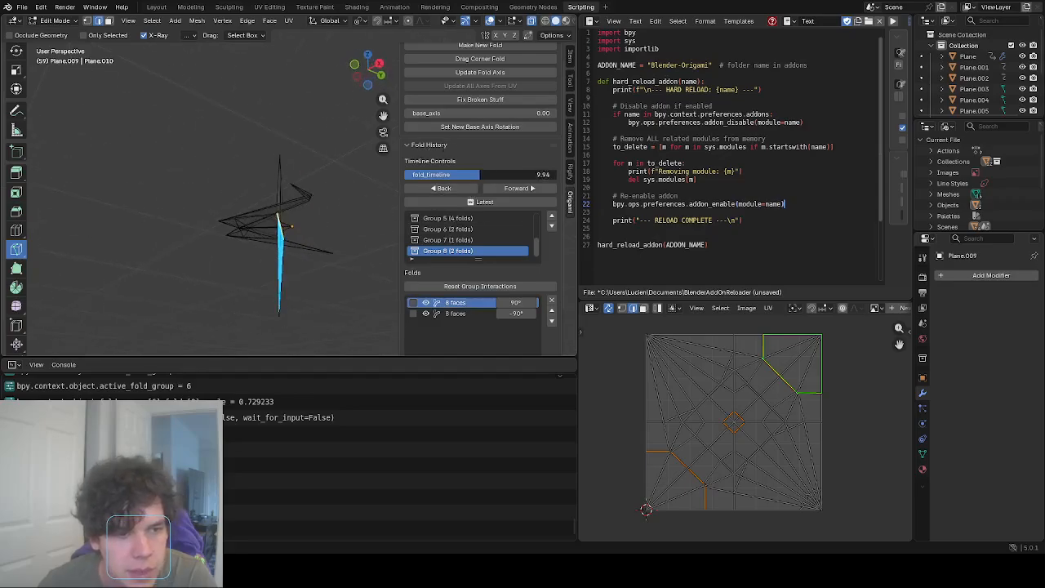
mouse_move(476, 174)
mouse_down()
mouse_move(465, 175)
mouse_move(475, 175)
mouse_up()
click(554, 316)
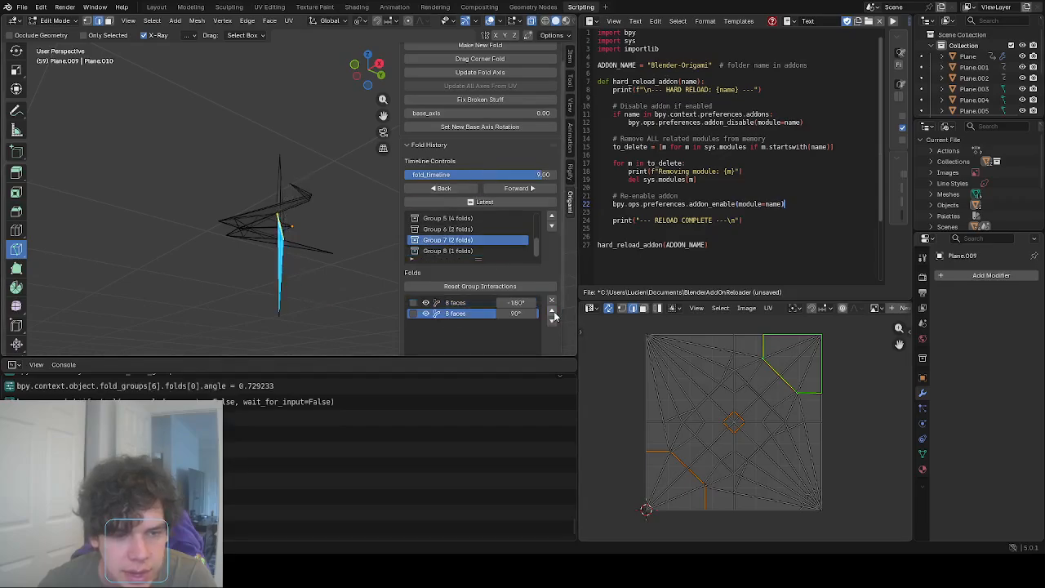
click(492, 252)
click(552, 311)
click(481, 252)
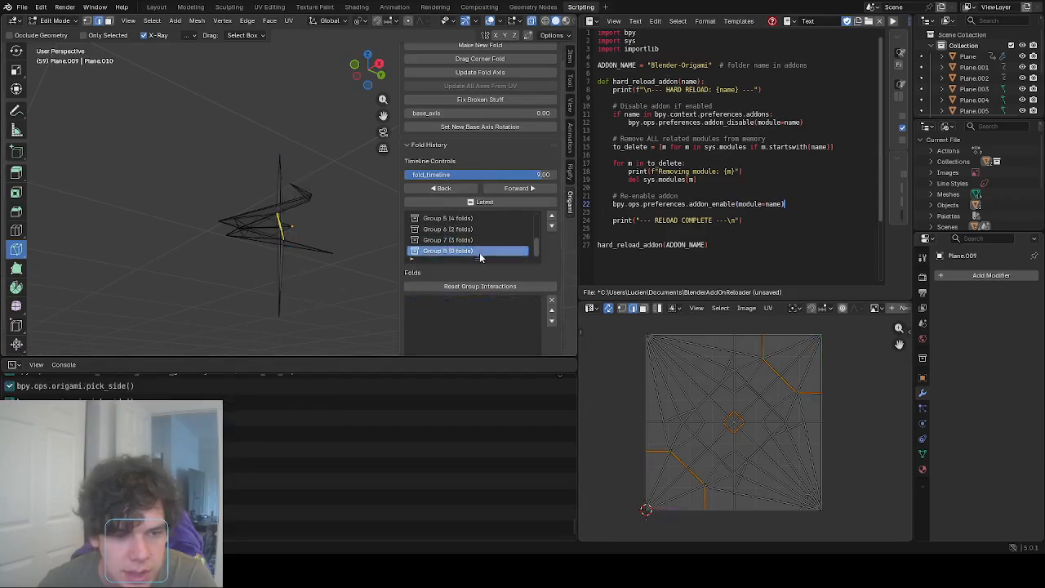
click(551, 302)
Scrub the fold timeline to 8.00 and inspect the folded crane's wings from several angles.
drag(532, 175, 518, 175)
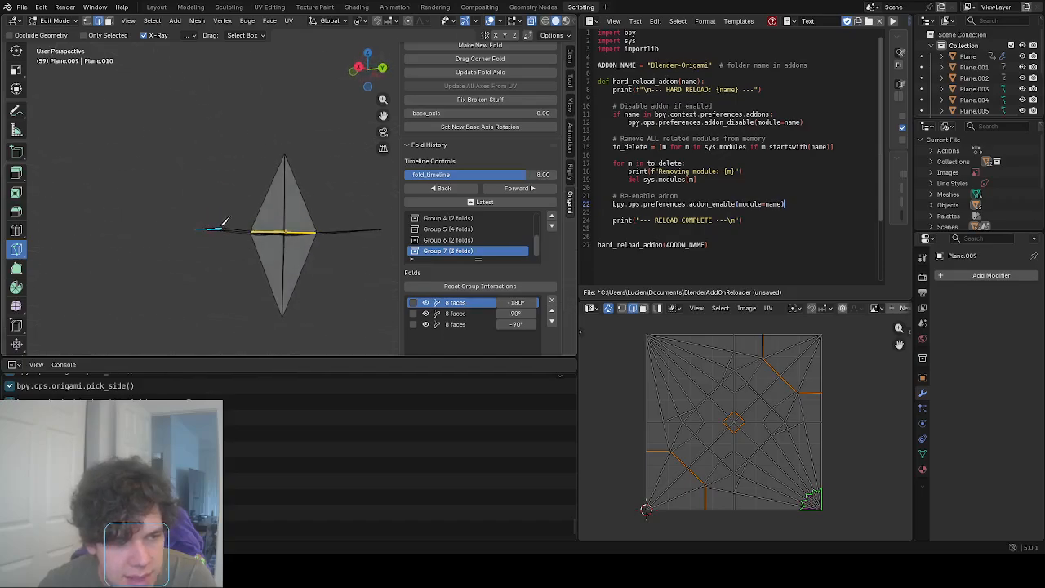
middle_drag(226, 221, 137, 167)
middle_drag(160, 200, 282, 158)
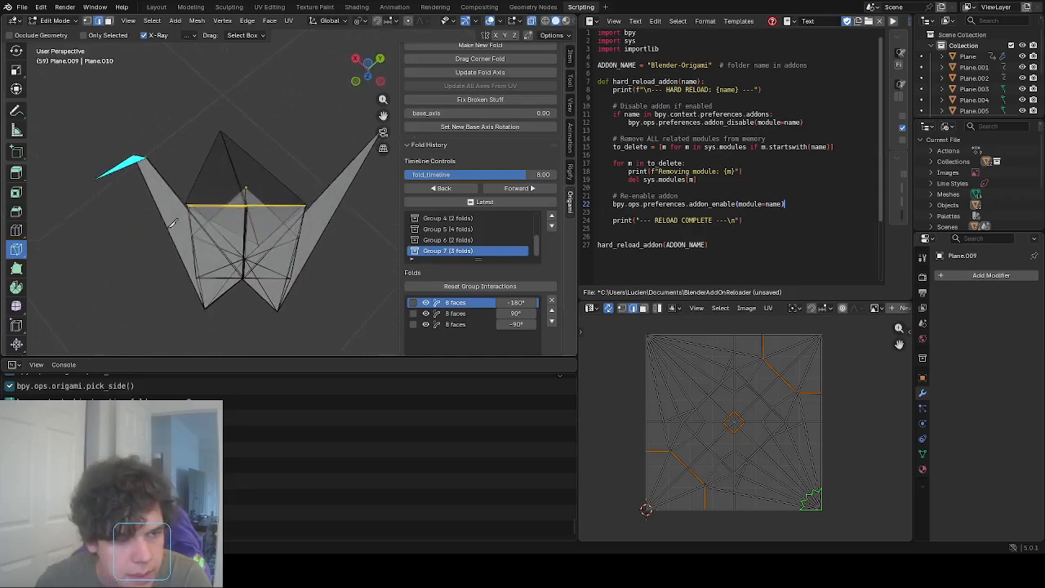
middle_drag(334, 224, 286, 239)
middle_drag(166, 185, 327, 248)
middle_drag(256, 250, 280, 204)
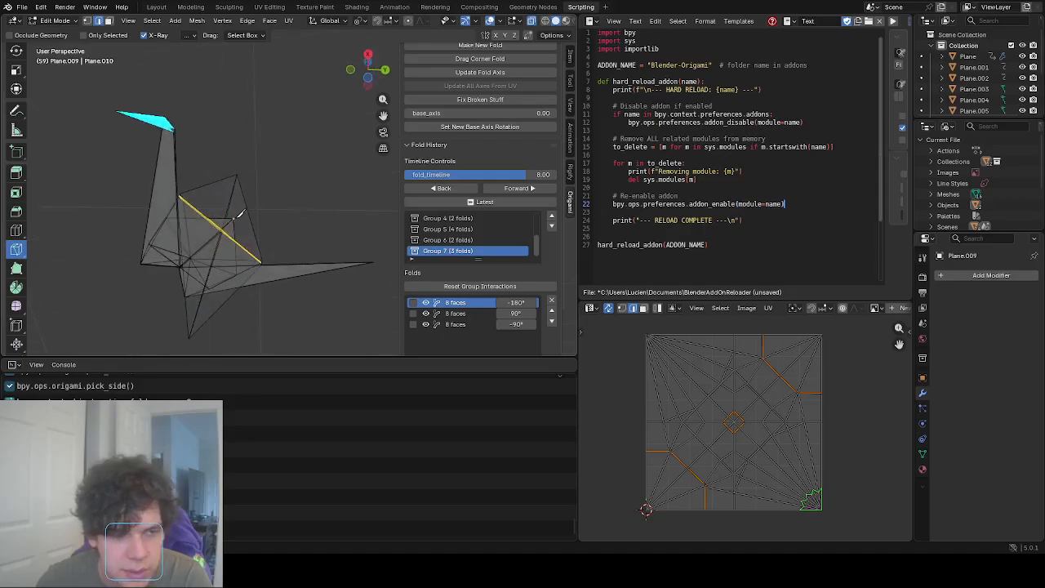
middle_drag(241, 211, 291, 181)
Clear the mesh selection and switch to the Select Box tool.
key(Tab)
key(Tab)
key(a)
key(alt+a)
key(a)
key(alt+a)
click(17, 56)
scroll(242, 210, up, 4)
middle_drag(242, 210, 276, 210)
scroll(286, 196, down, 3)
key(Tab)
key(Tab)
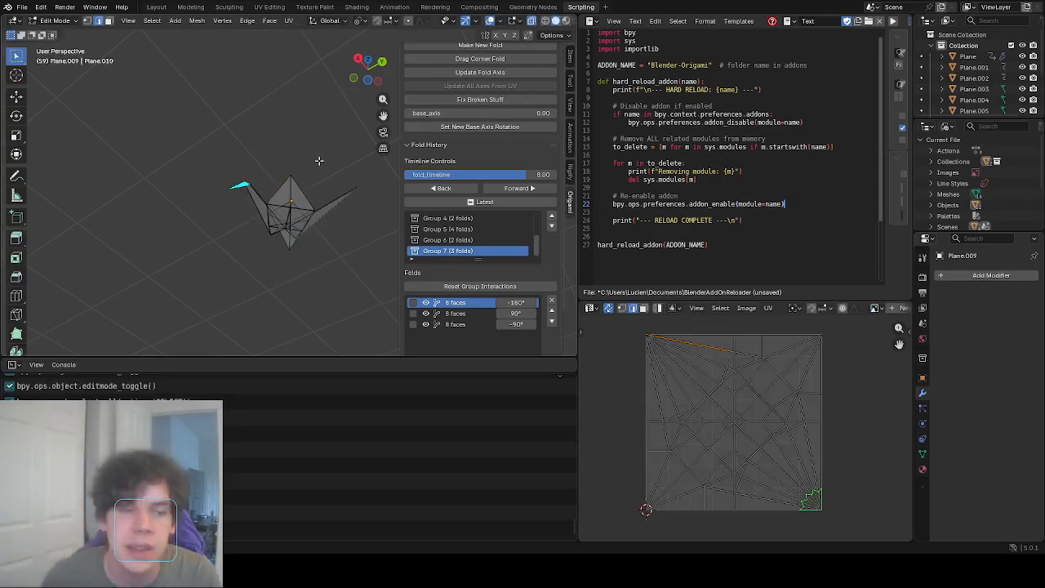
Switch to the Animation workspace and play the scene's animation to frame 75.
click(395, 6)
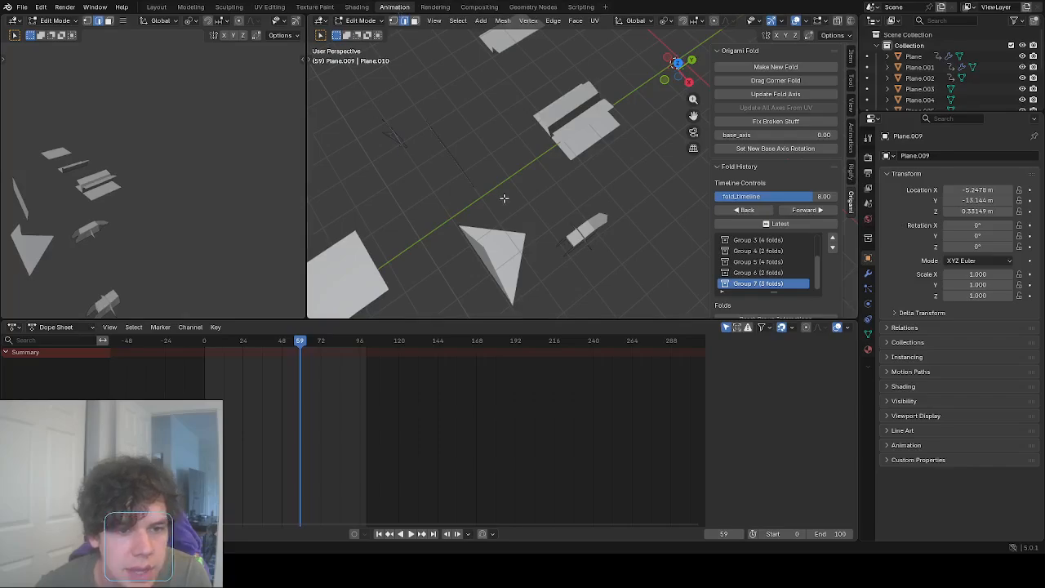
scroll(504, 198, down, 5)
key(space)
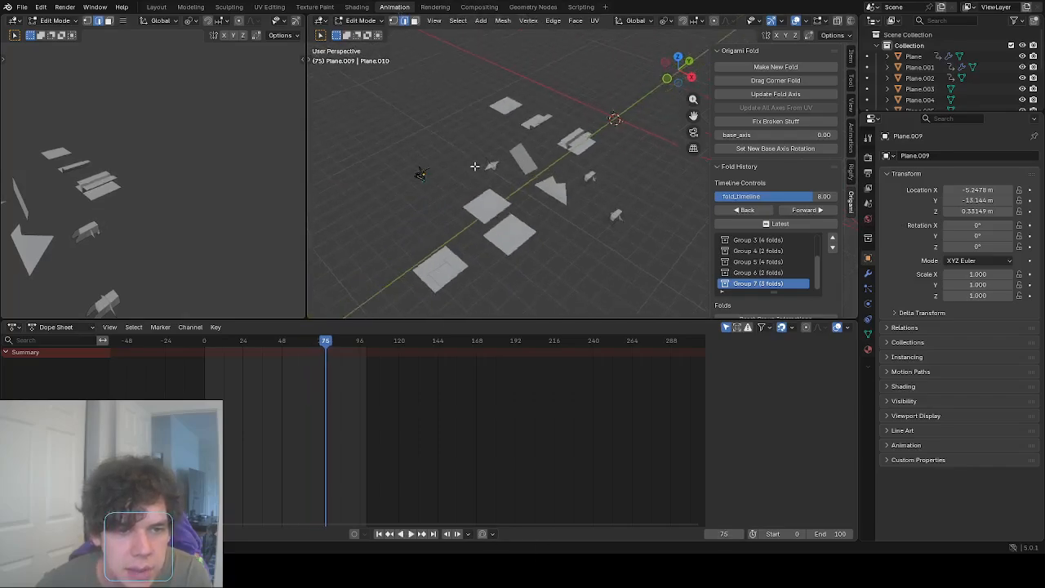
middle_drag(474, 167, 530, 186)
Return to Object Mode and rotate the crane 85° around the global X axis.
key(Tab)
scroll(540, 153, up, 5)
key(r)
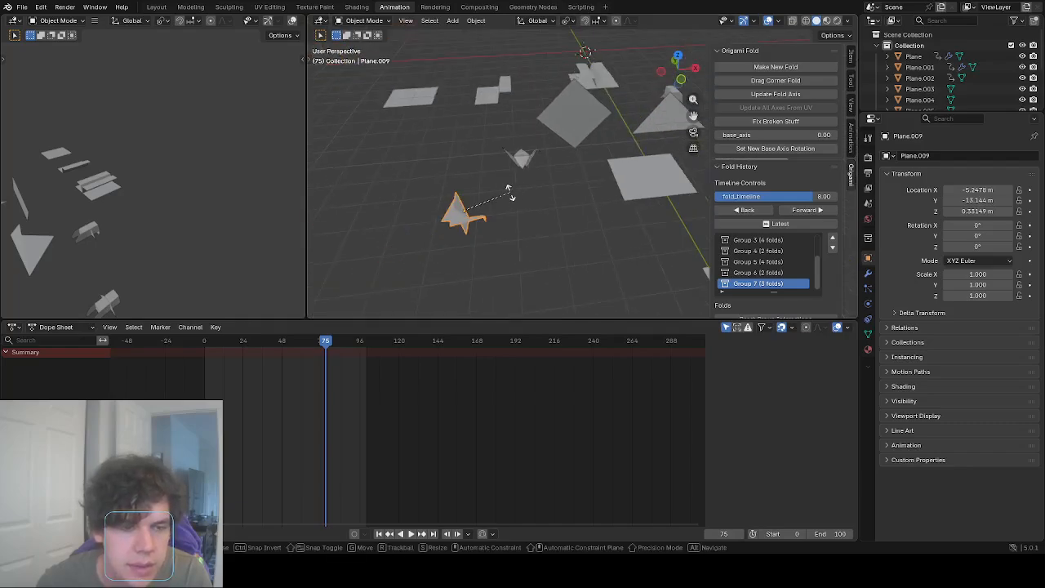
key(x)
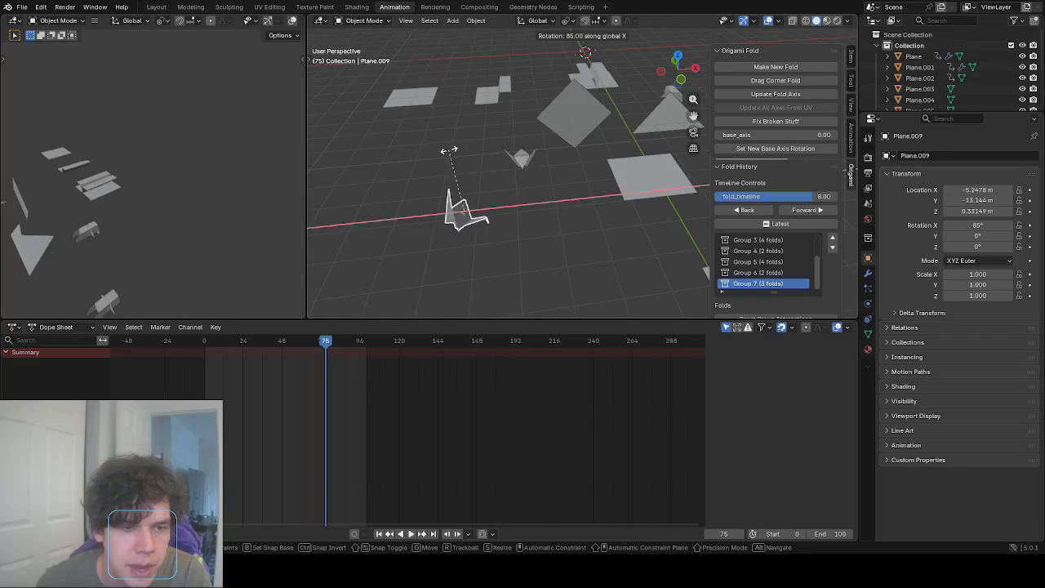
click(449, 151)
Turn the crane to a Y rotation of -40° so it stands upright among the other models.
middle_drag(515, 179, 520, 150)
key(r)
key(z)
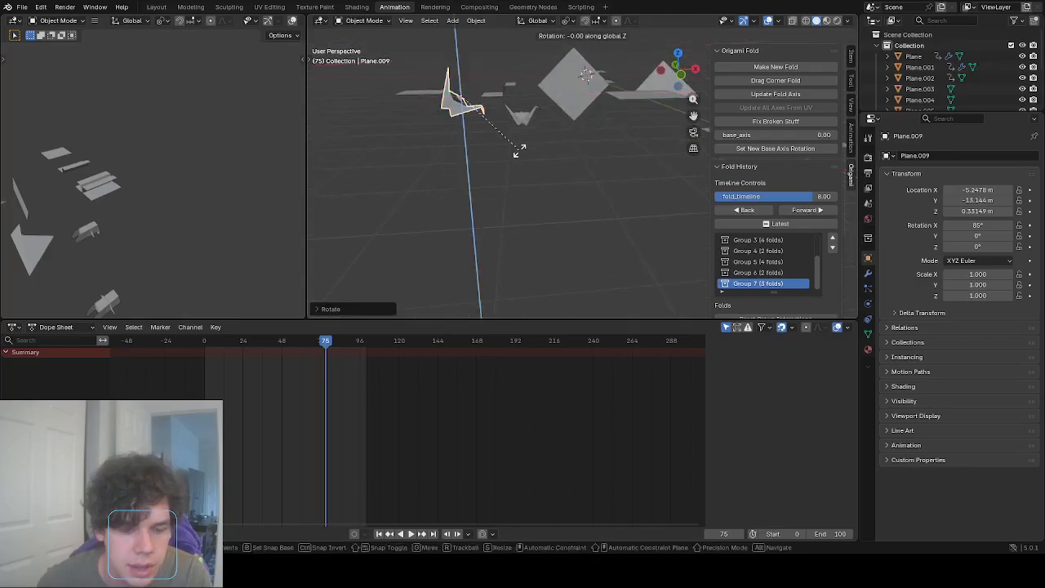
click(522, 155)
middle_drag(523, 155, 502, 111)
scroll(513, 135, up, 4)
shift+middle_drag(488, 168, 514, 156)
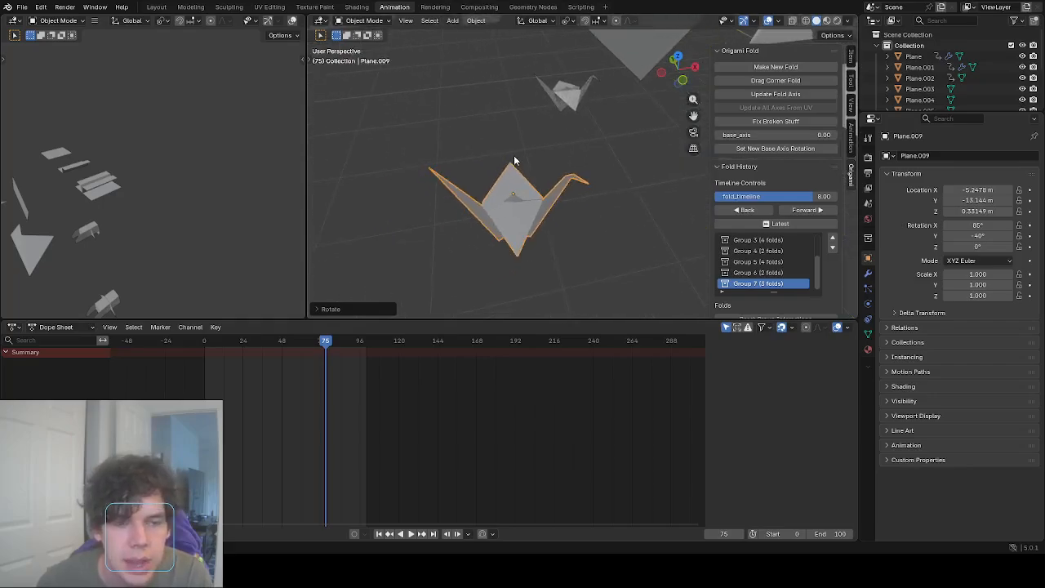
scroll(514, 161, down, 3)
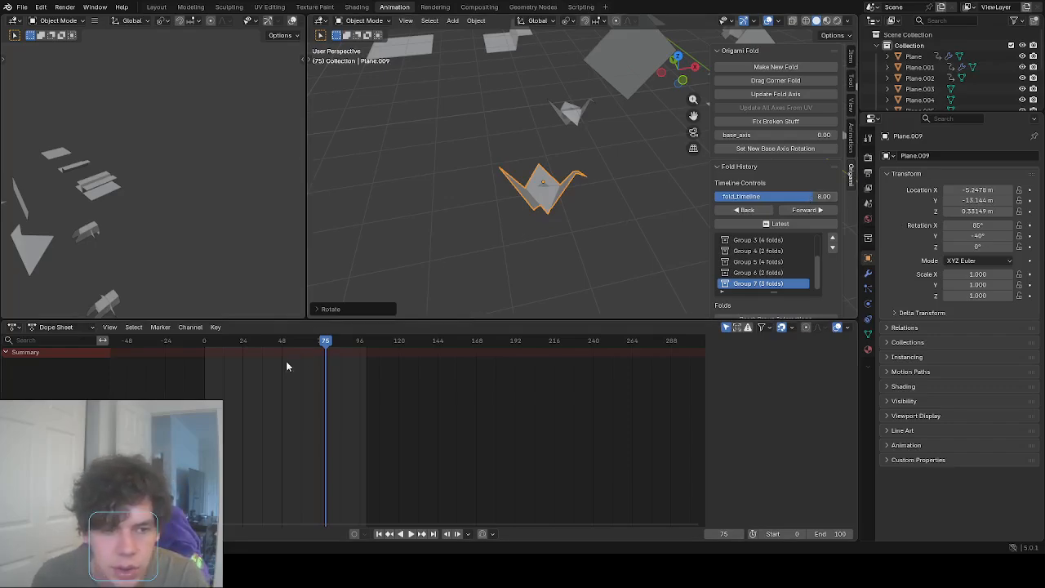
Keyframe the crane's fold timeline at 0.00 on frame 0.
drag(328, 339, 205, 339)
drag(762, 197, 657, 197)
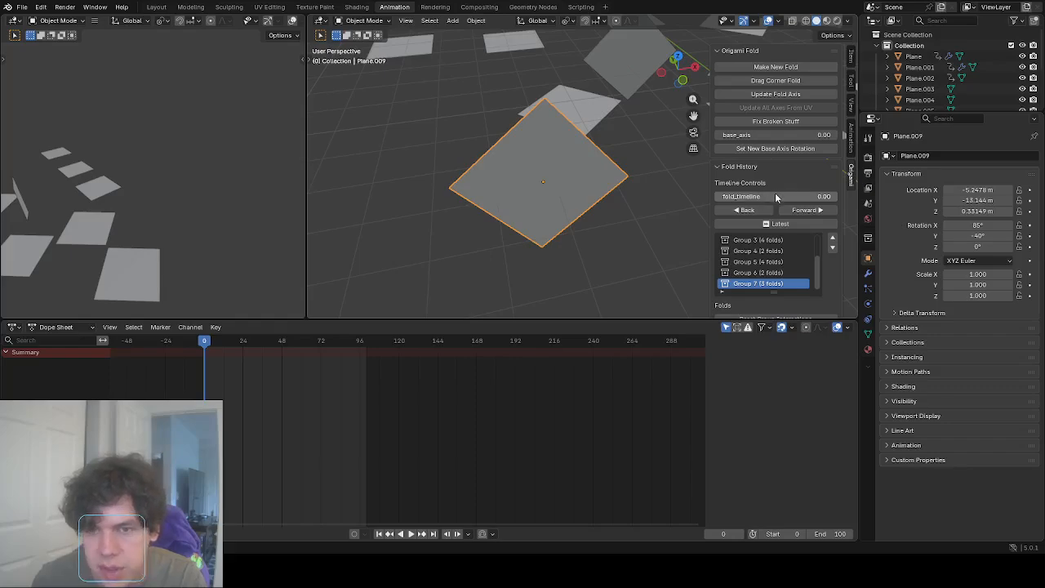
key(i)
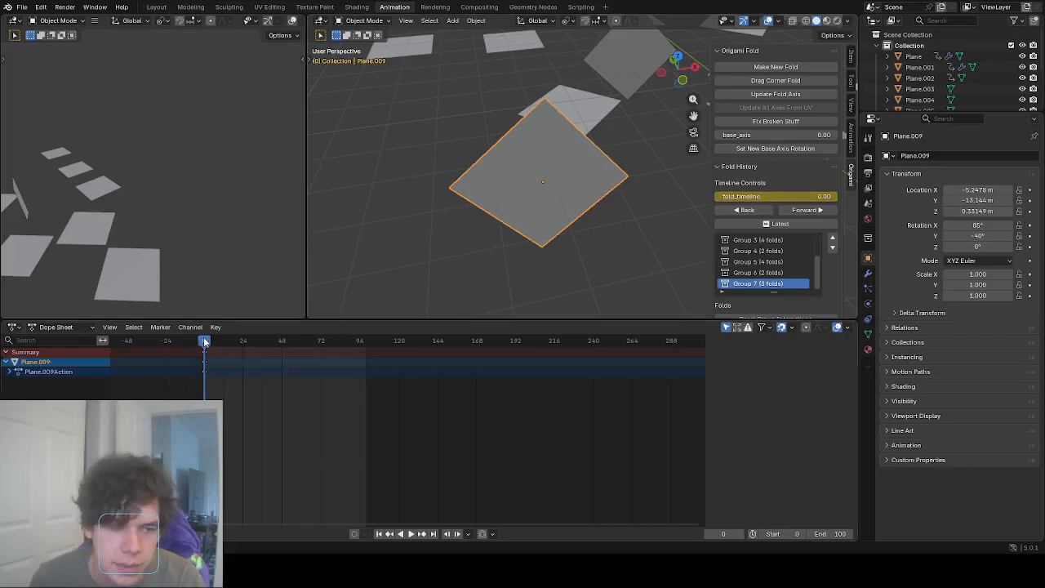
Keyframe the crane's fold timeline at 8.00 on frame 100.
drag(205, 342, 367, 359)
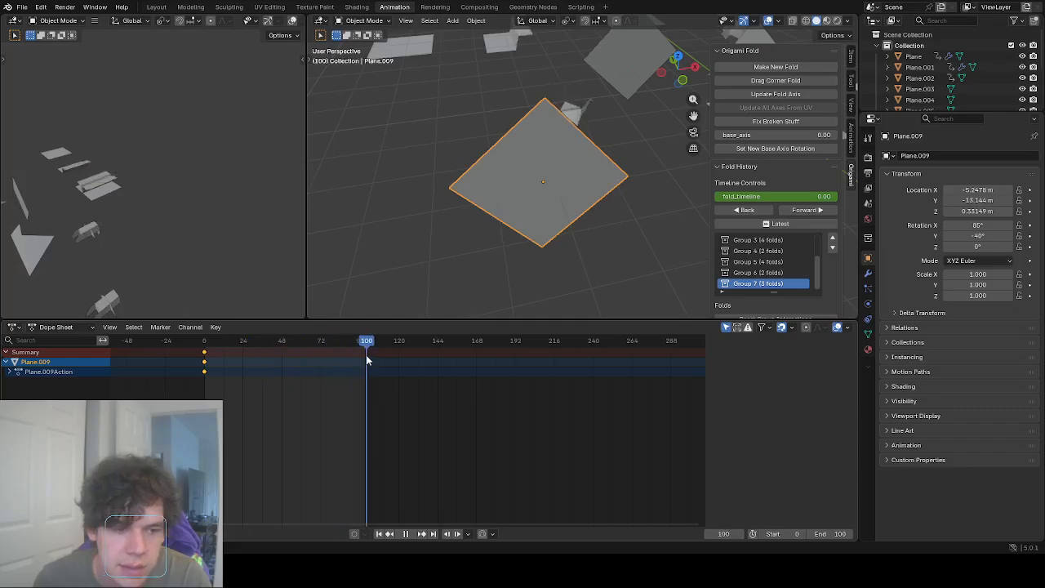
drag(772, 197, 812, 193)
key(i)
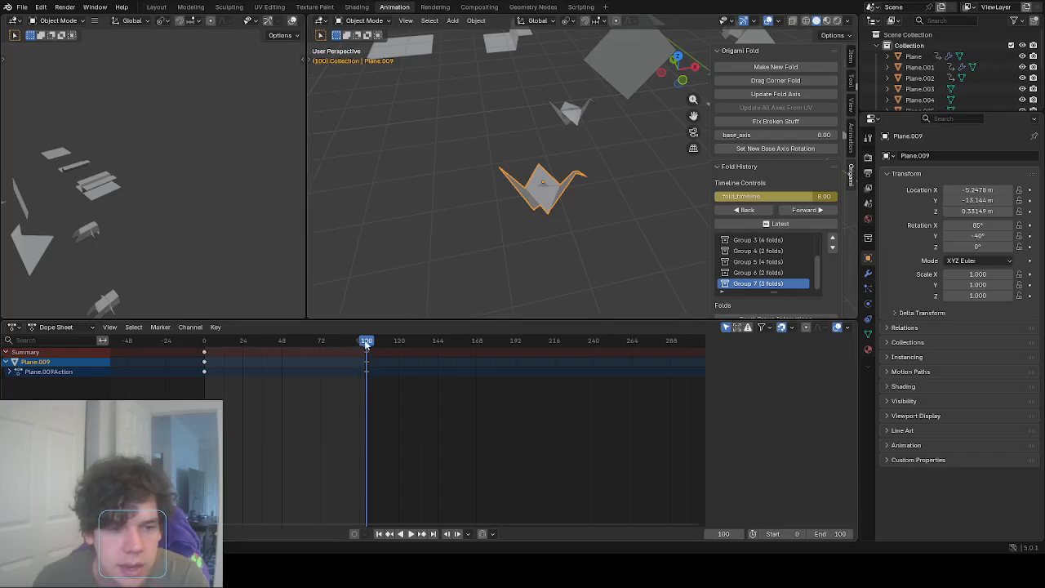
Play the crane's folding animation from frame 0 and scrub back through the folds to frame 22.
drag(364, 339, 205, 321)
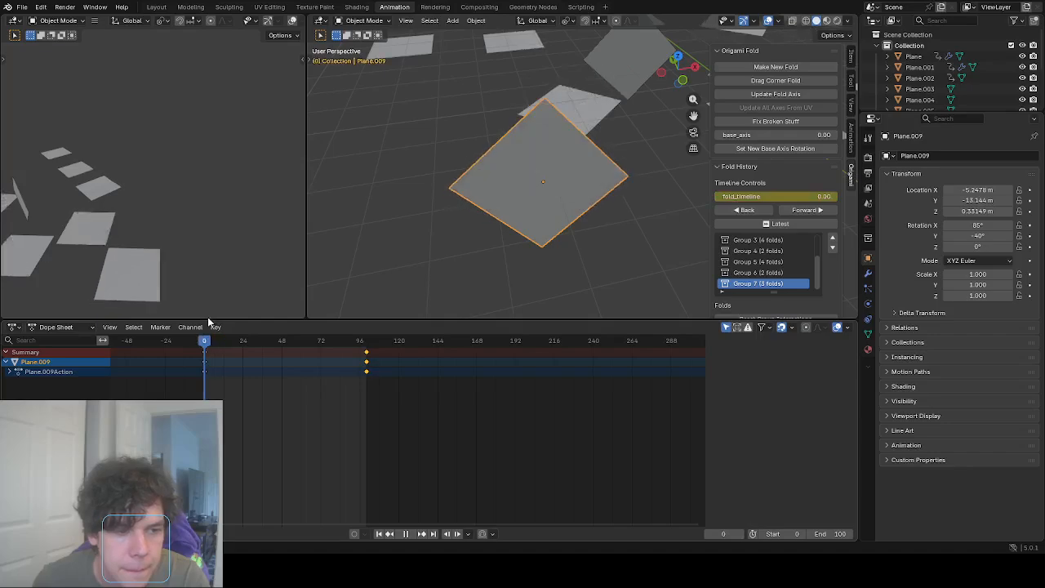
key(space)
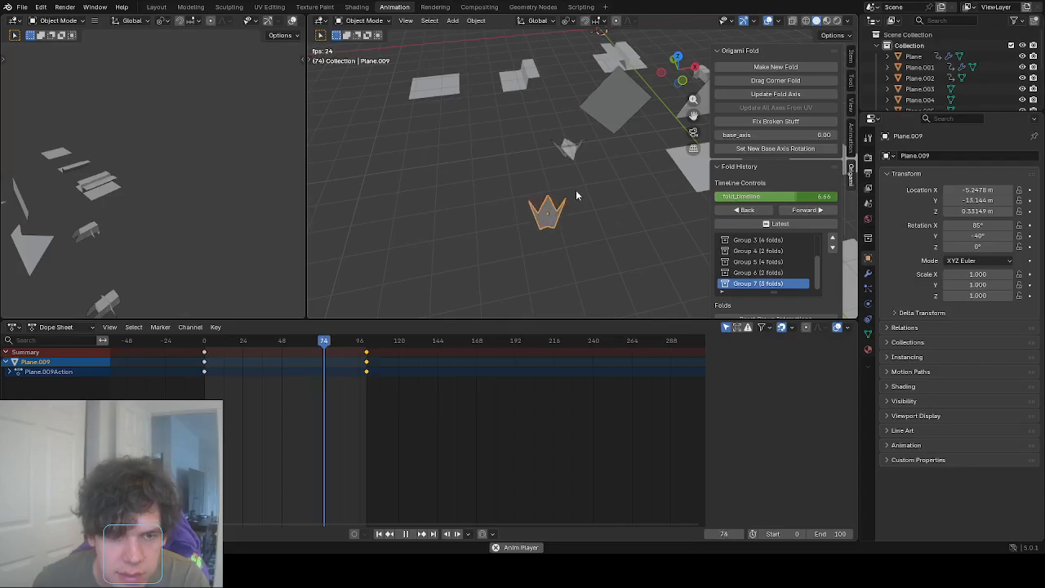
key(space)
middle_drag(563, 256, 526, 258)
drag(370, 348, 346, 349)
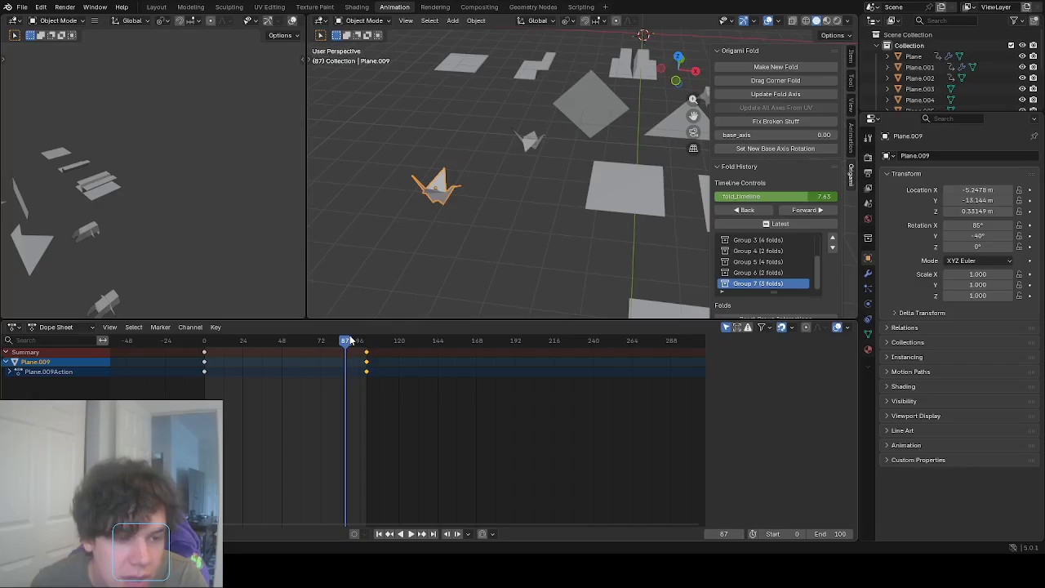
drag(349, 340, 239, 341)
Select the folded model Plane.019, focus on it and play its folding animation from frame 1 to frame 52.
middle_drag(512, 174, 363, 239)
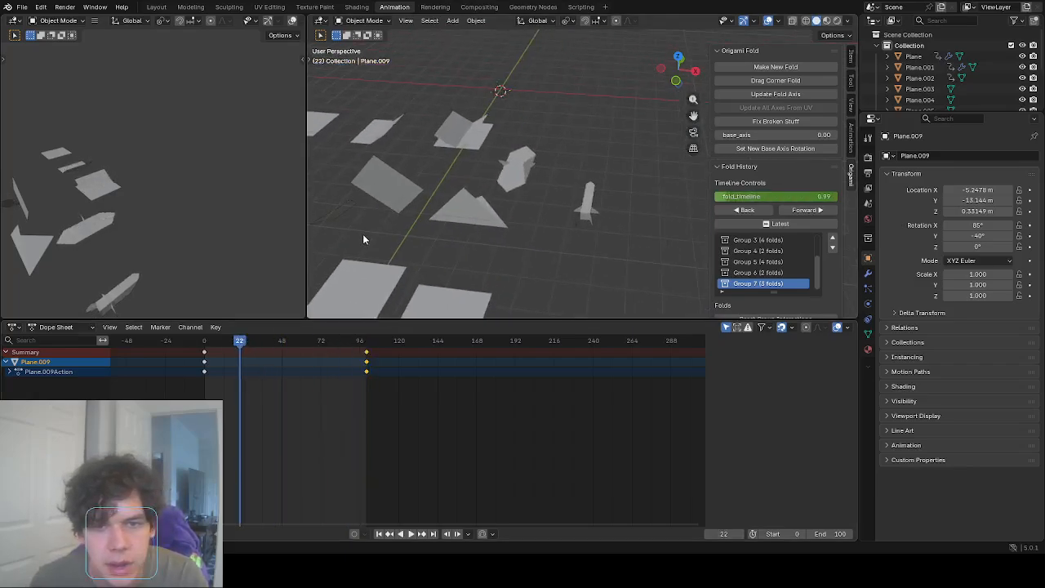
click(584, 205)
key(KP_Decimal)
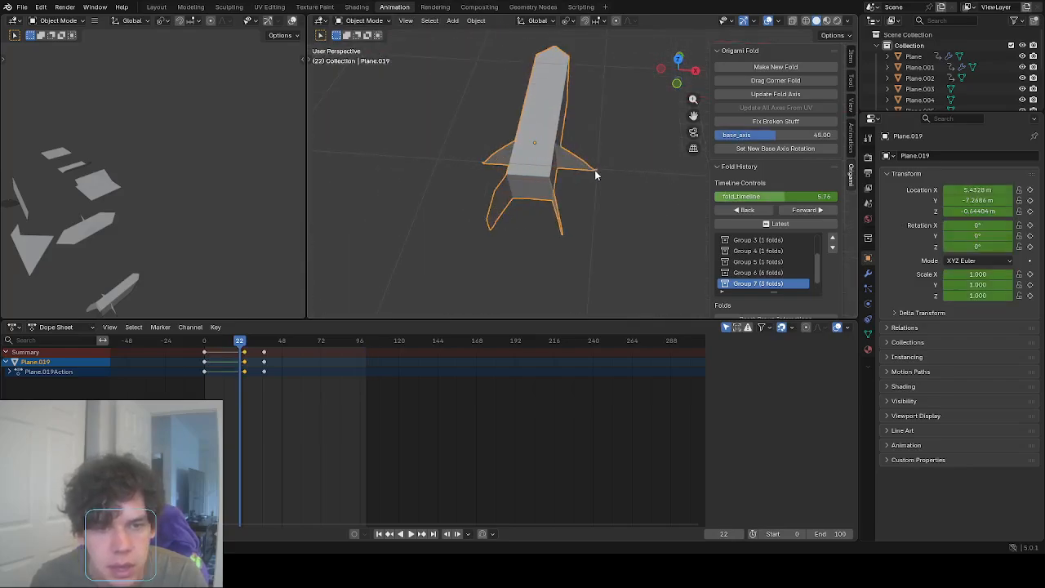
middle_drag(594, 170, 590, 200)
drag(240, 340, 205, 341)
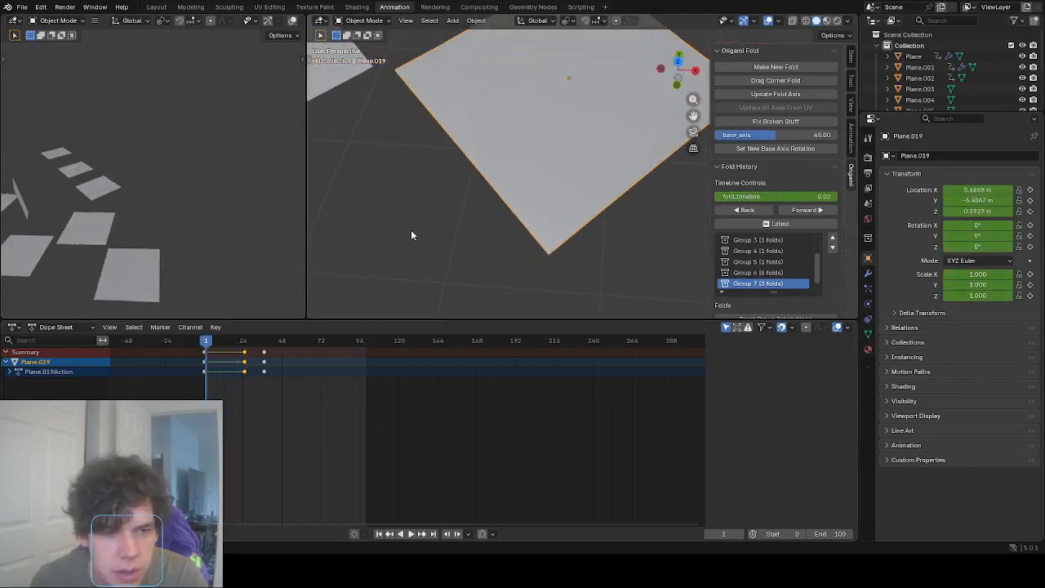
scroll(441, 233, down, 4)
key(space)
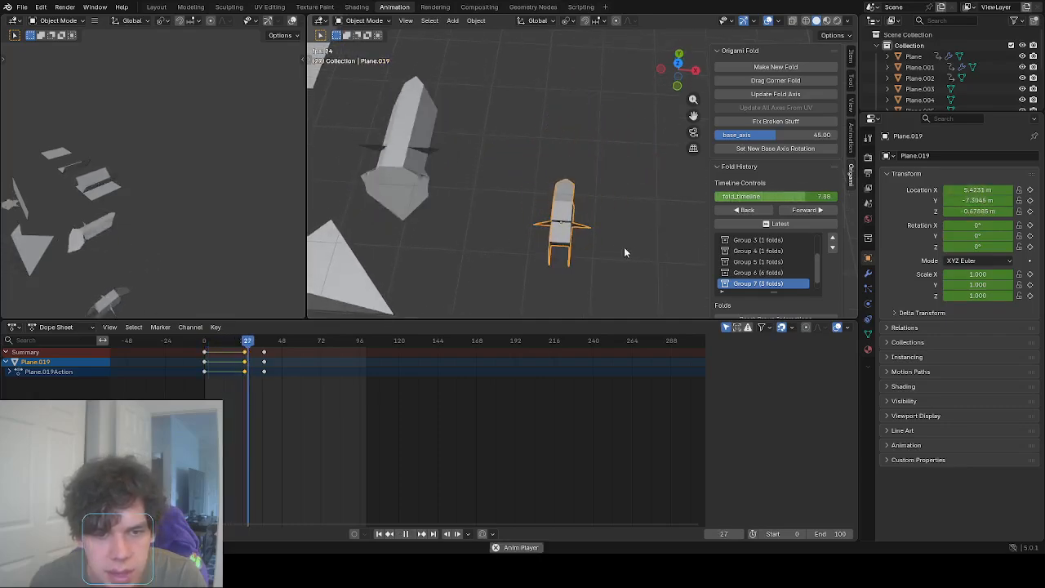
key(space)
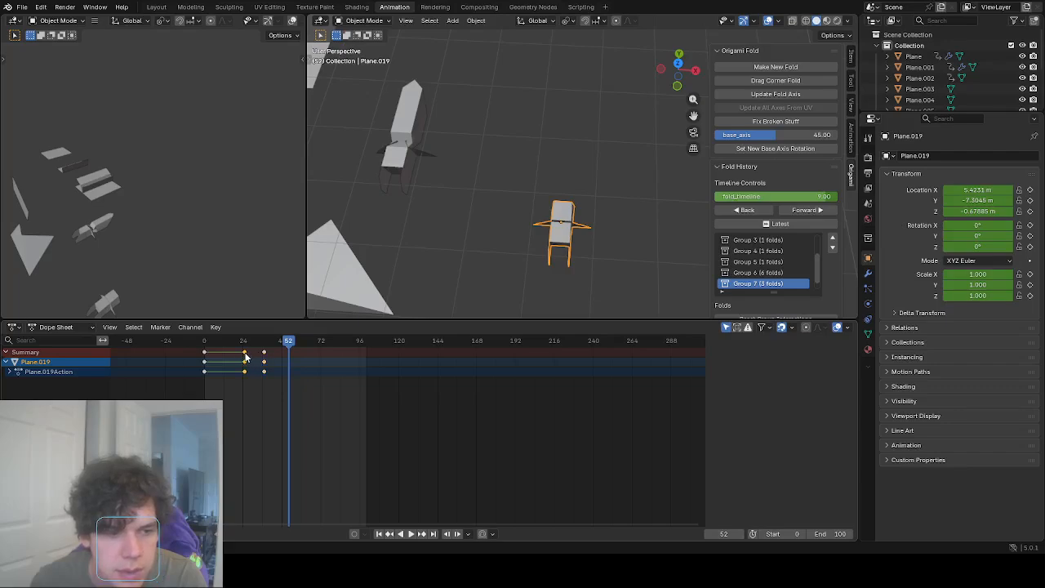
Retime Plane.019's two later fold keyframes to about frames 95 and 101 and play the slower animation from frame 0.
drag(245, 357, 390, 352)
drag(295, 341, 207, 322)
key(space)
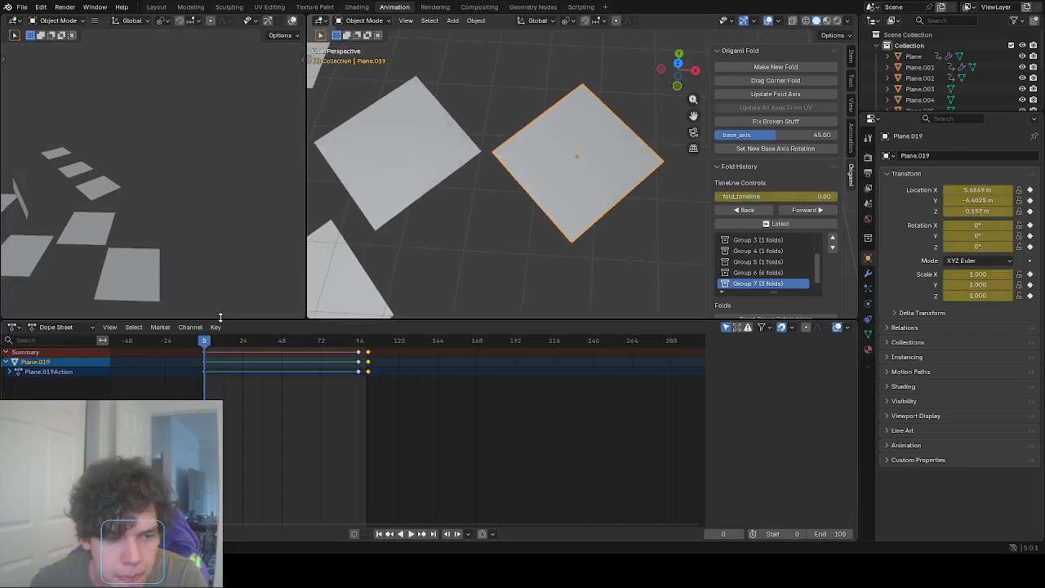
key(space)
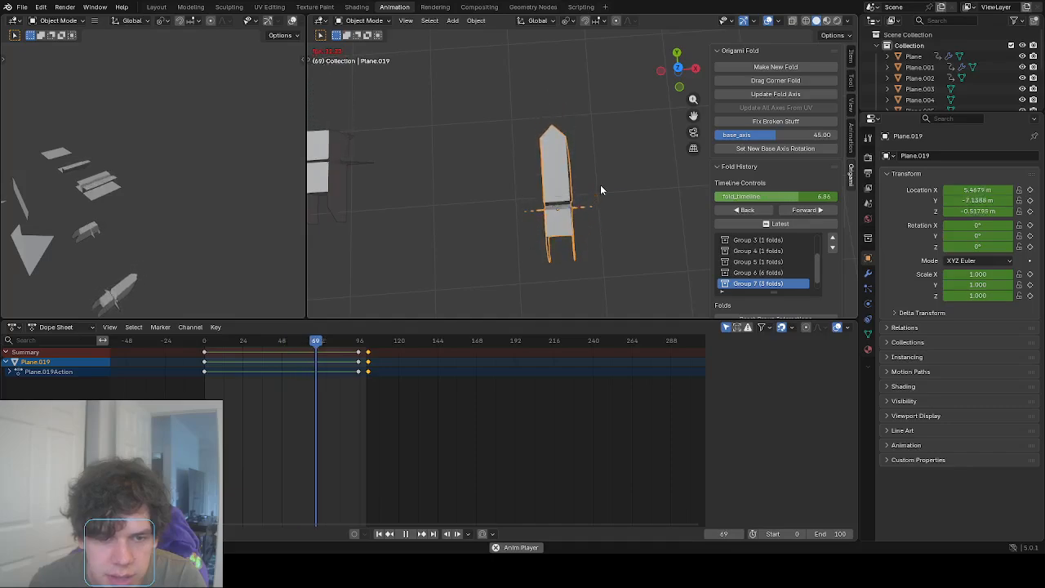
key(space)
Reselect the crane and play all the models' folding from frame 0 to frame 100.
scroll(600, 185, down, 5)
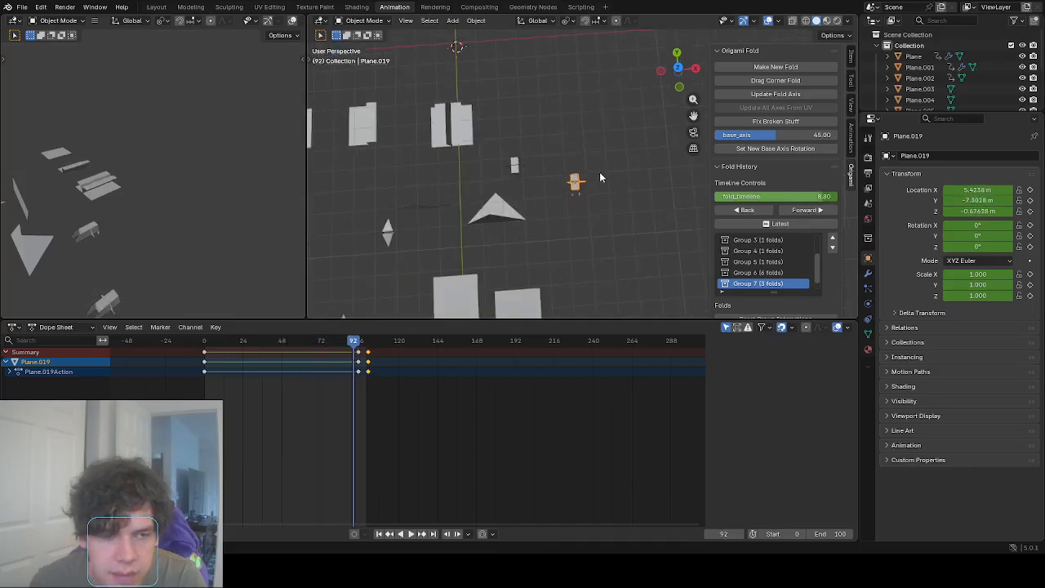
middle_drag(599, 179, 625, 137)
click(470, 219)
shift+middle_drag(473, 237, 525, 209)
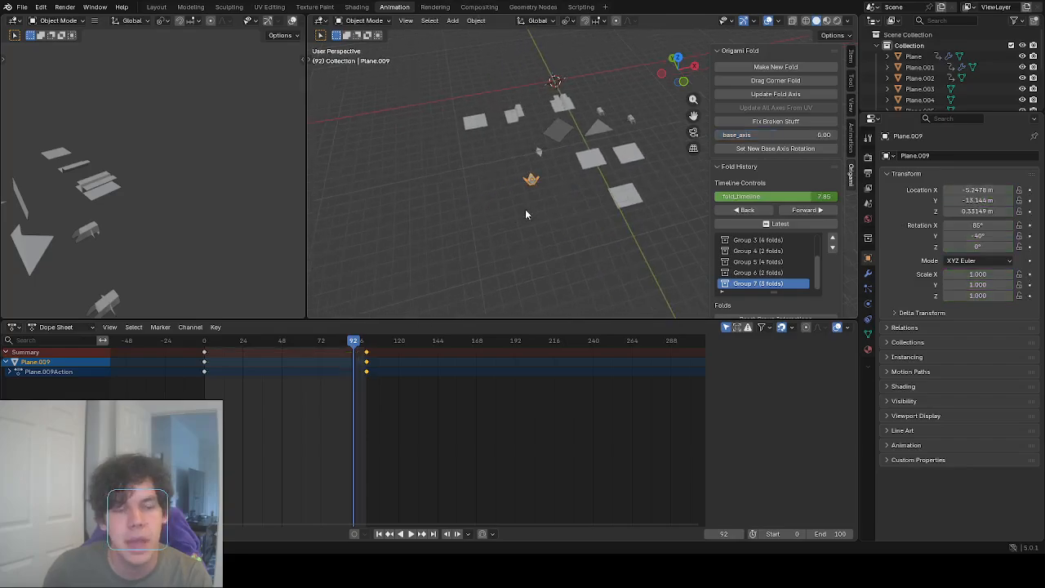
scroll(526, 208, up, 6)
scroll(520, 203, down, 3)
drag(350, 338, 206, 340)
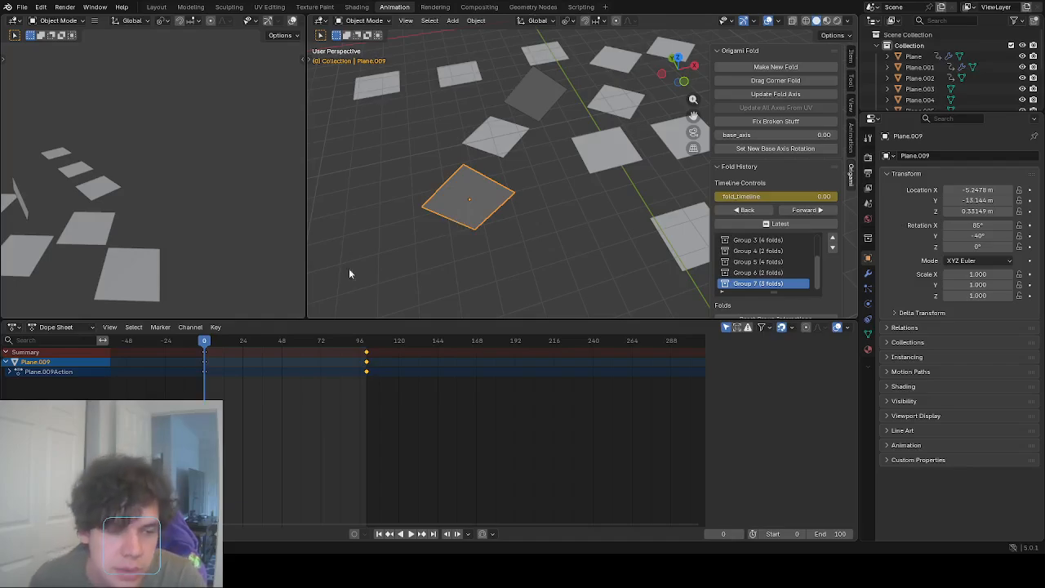
key(space)
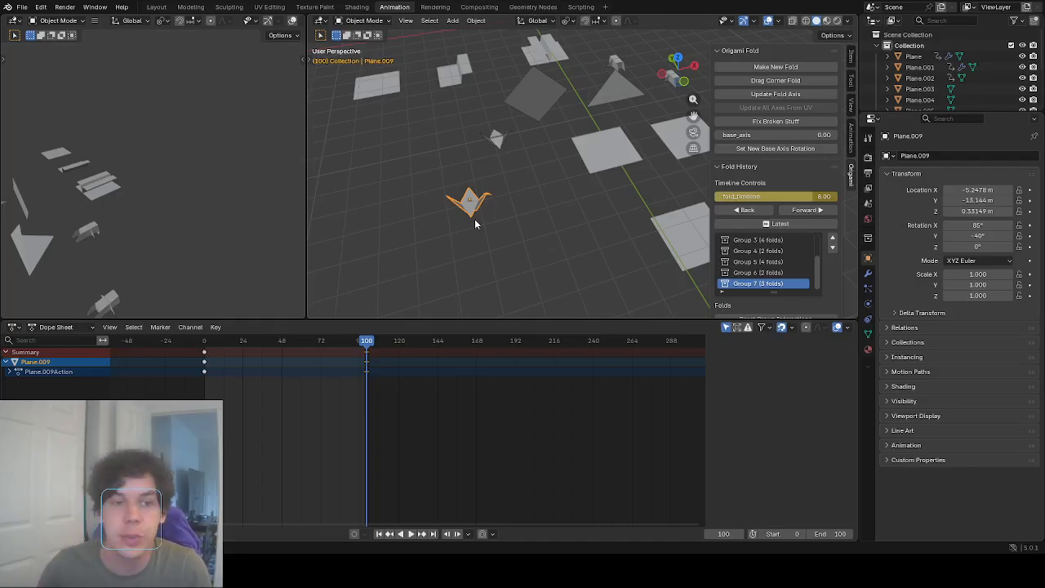
middle_drag(507, 216, 496, 244)
scroll(496, 243, down, 2)
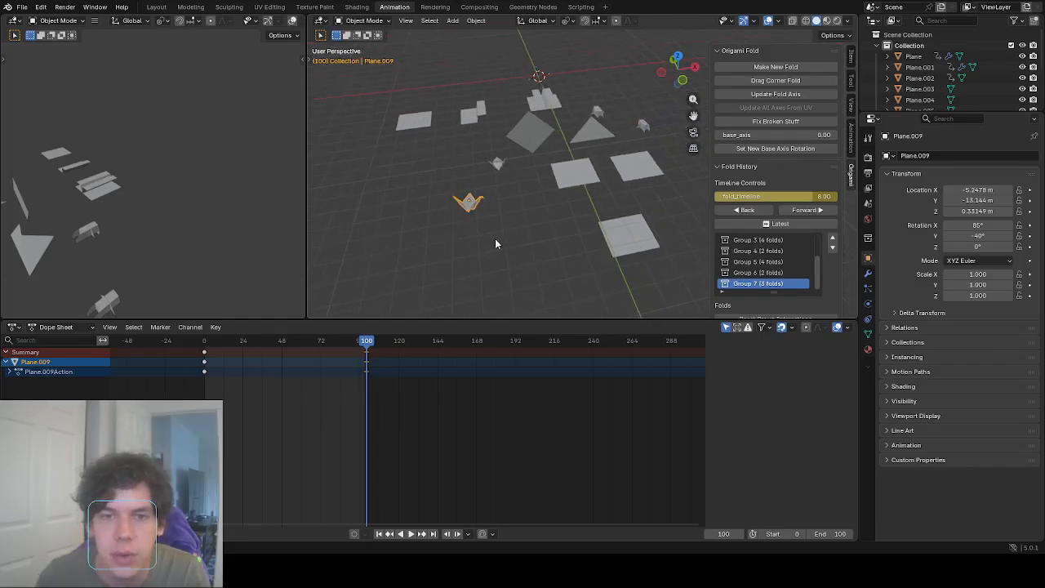